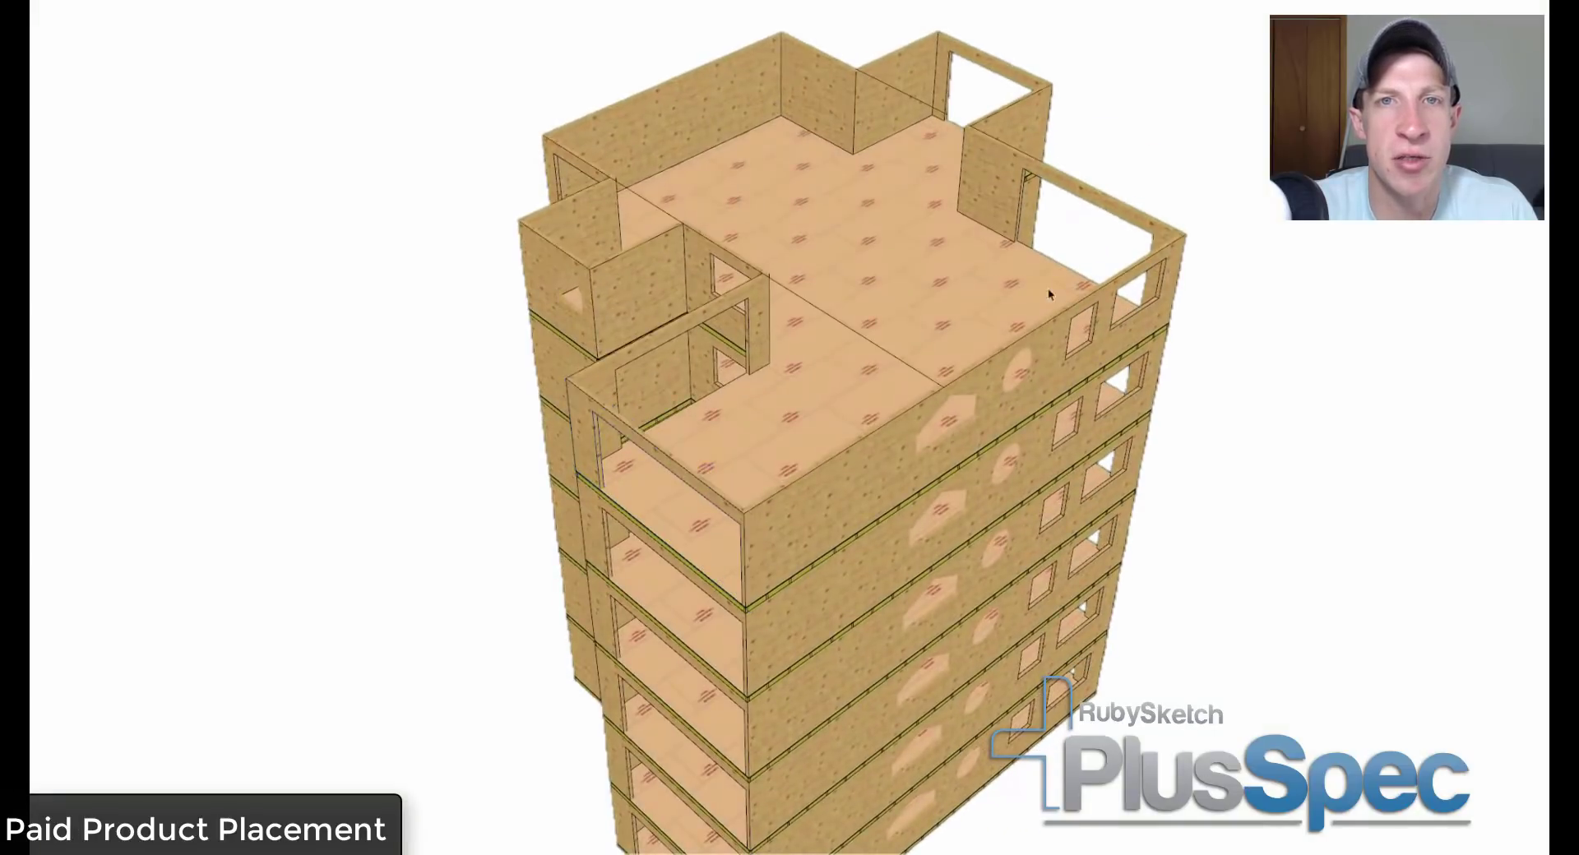
- Place hipped roof trusses over the separate wings of the multi-storey building's top floor
{"action": "left_click", "coordinate": [732, 257]}
{"action": "left_click", "coordinate": [589, 273]}
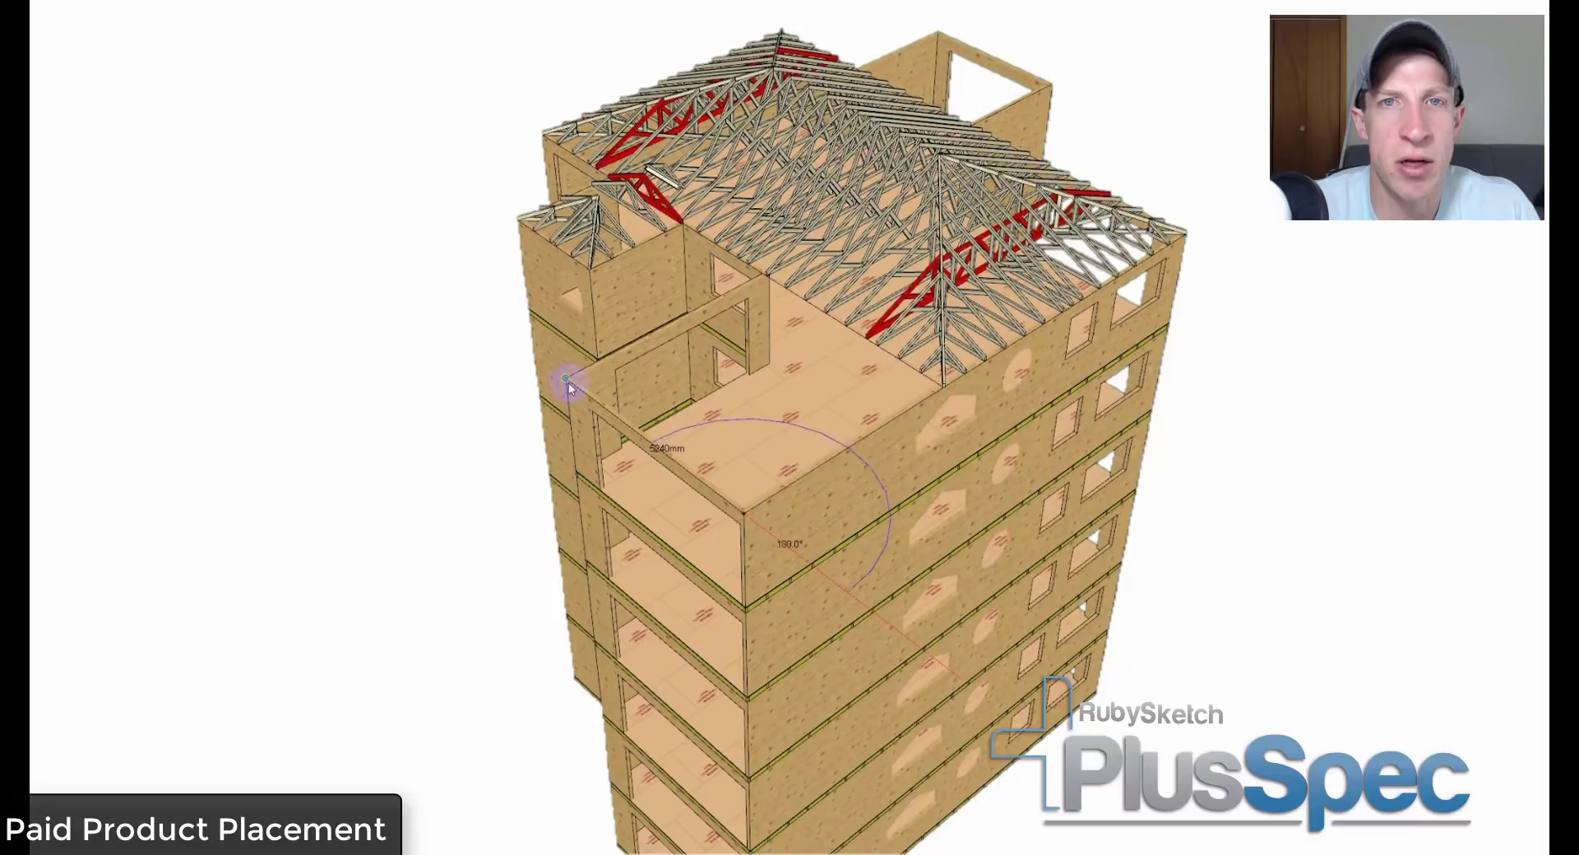
{"action": "left_click", "coordinate": [565, 378]}
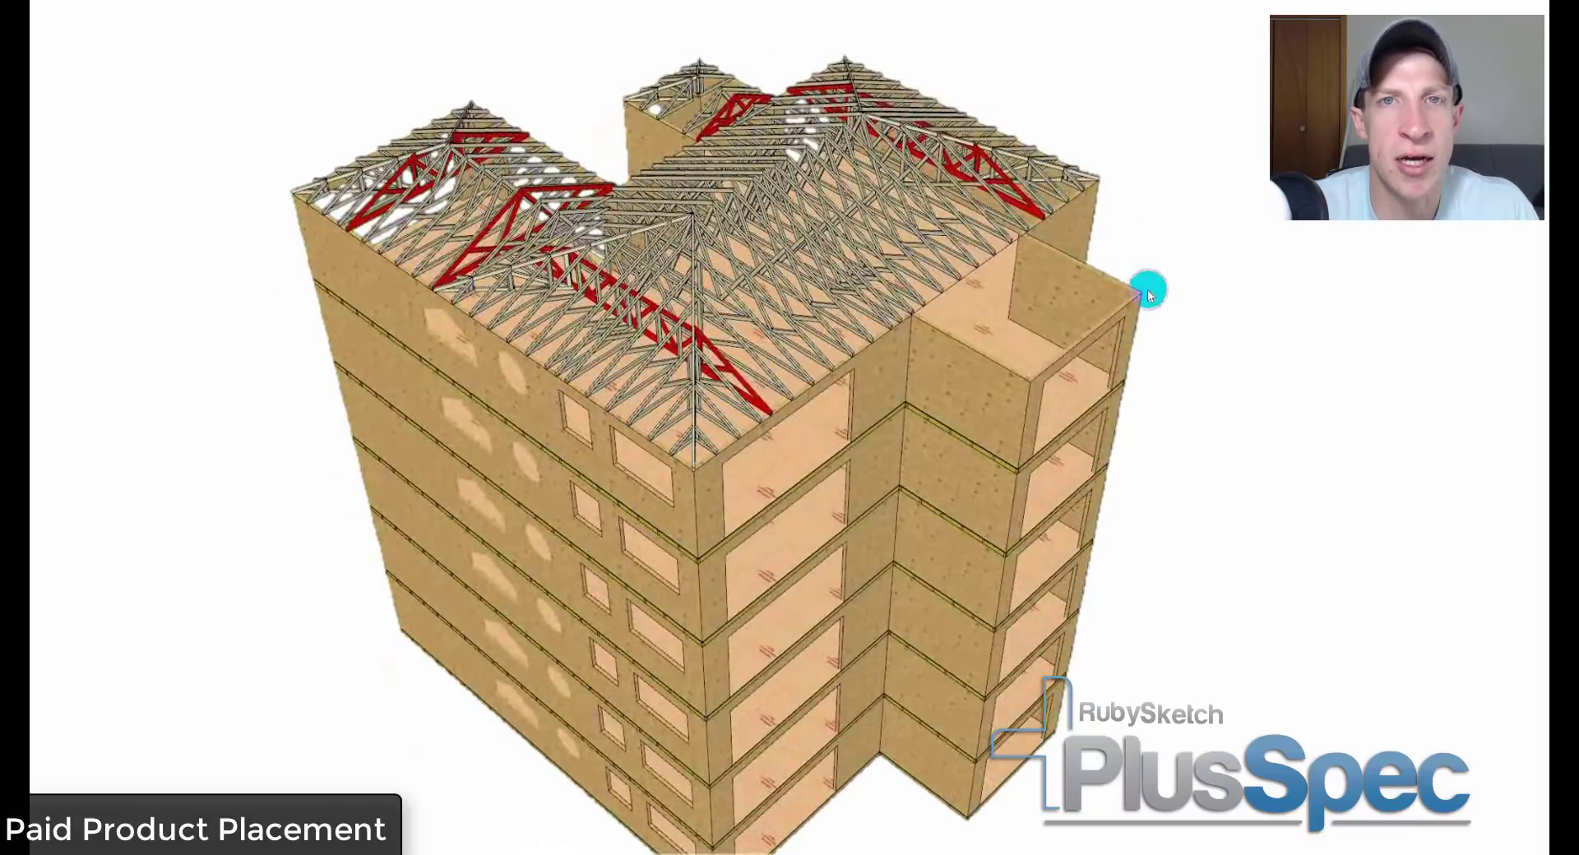
{"action": "left_click", "coordinate": [1145, 288]}
{"action": "left_click", "coordinate": [916, 322]}
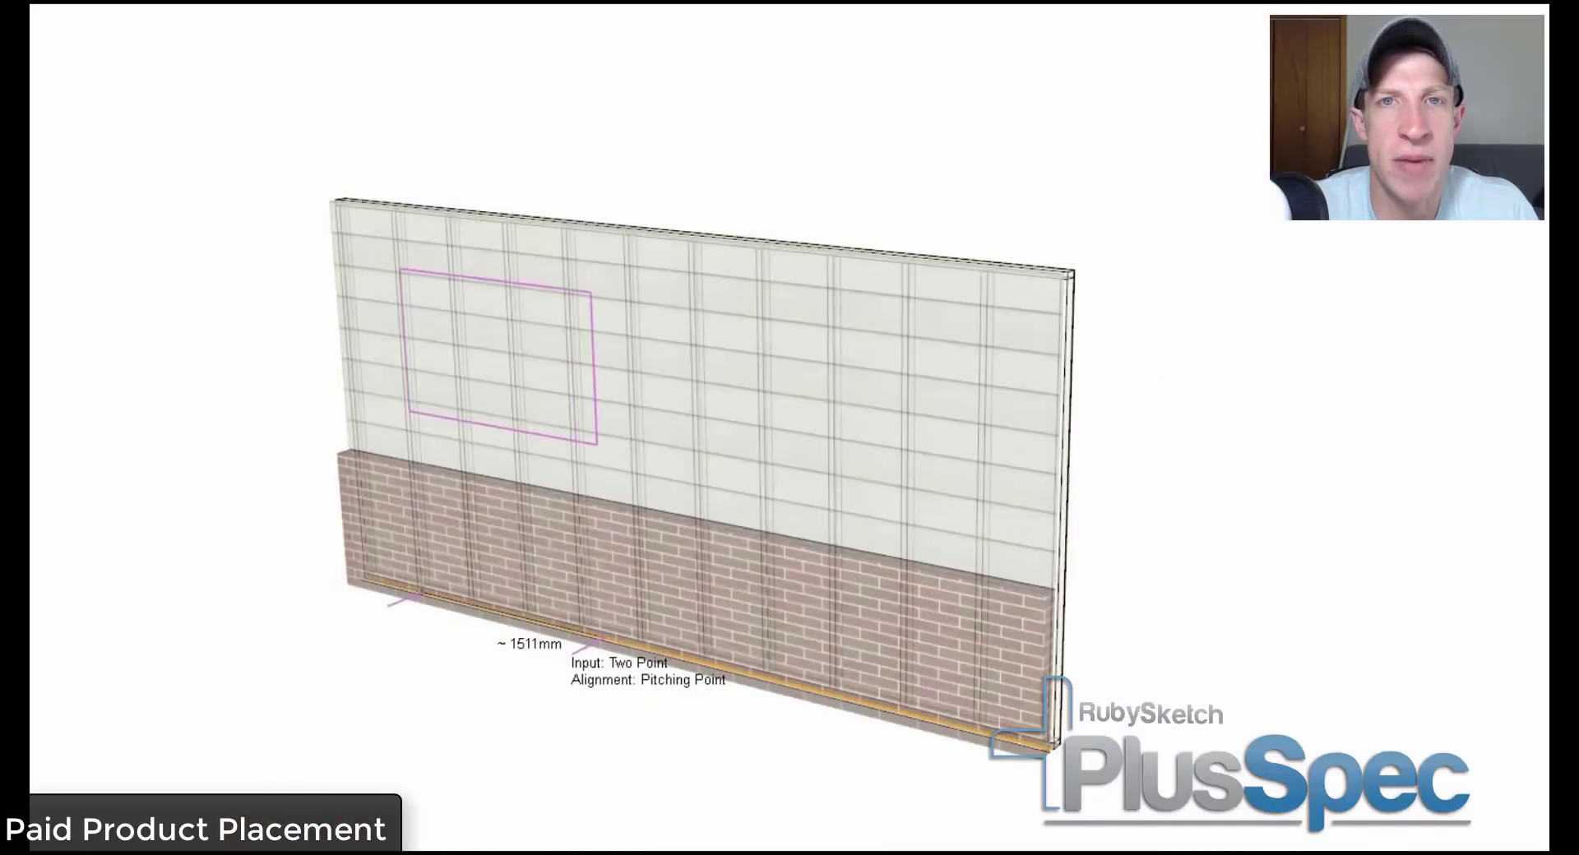
- Place a two-point window about 1511 mm wide in the framed wall and start a door opening beside it
{"action": "left_click", "coordinate": [602, 639]}
{"action": "left_click", "coordinate": [641, 648]}
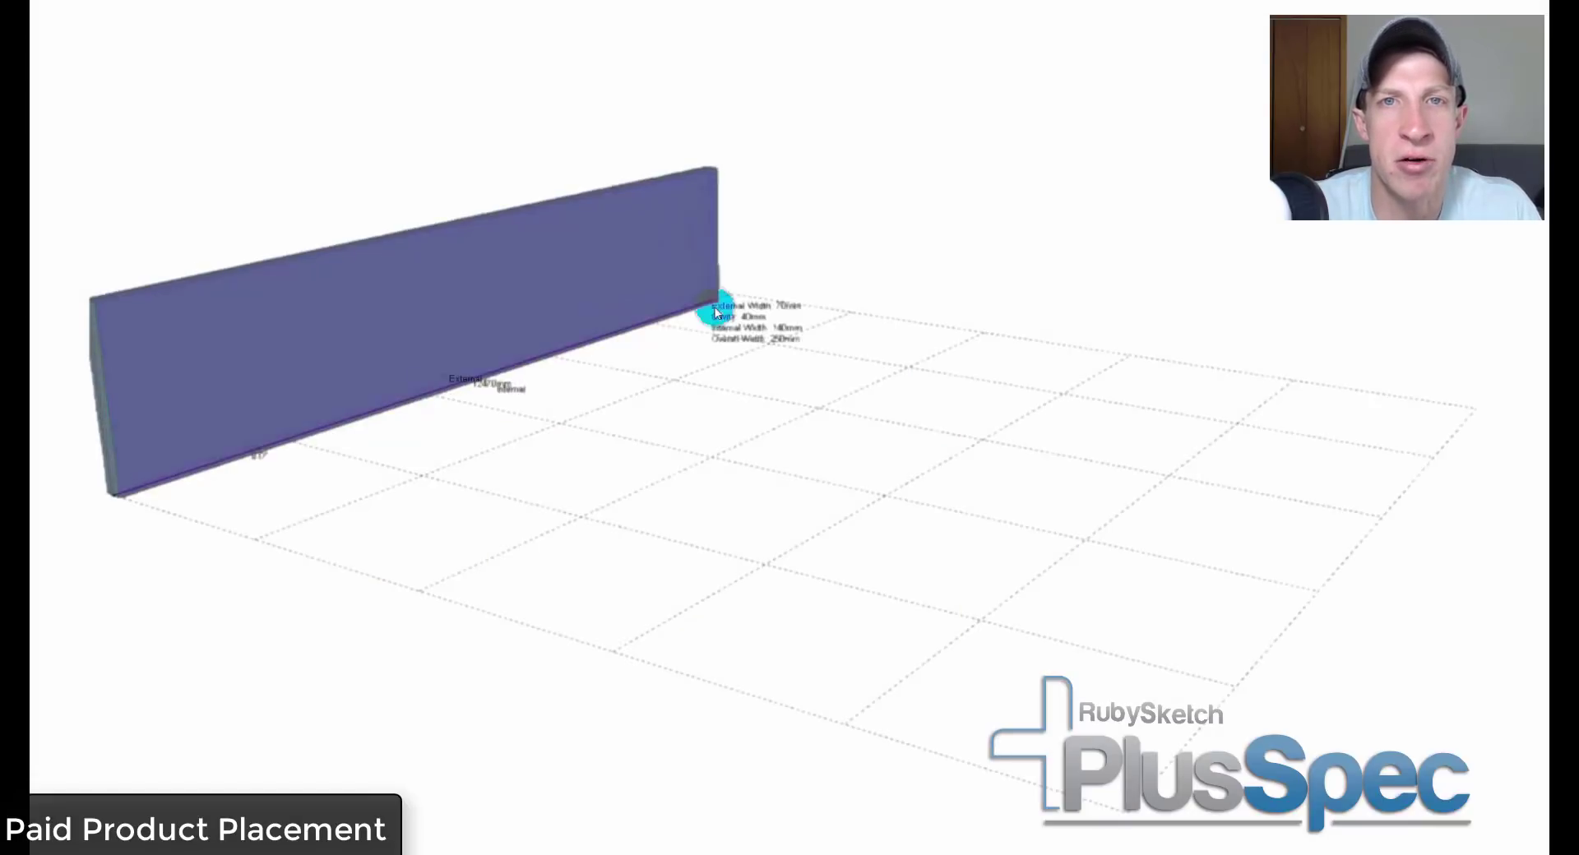
- Draw the building's perimeter walls along the grid as a closed outline with stepped recesses on its front side
{"action": "left_click", "coordinate": [732, 296]}
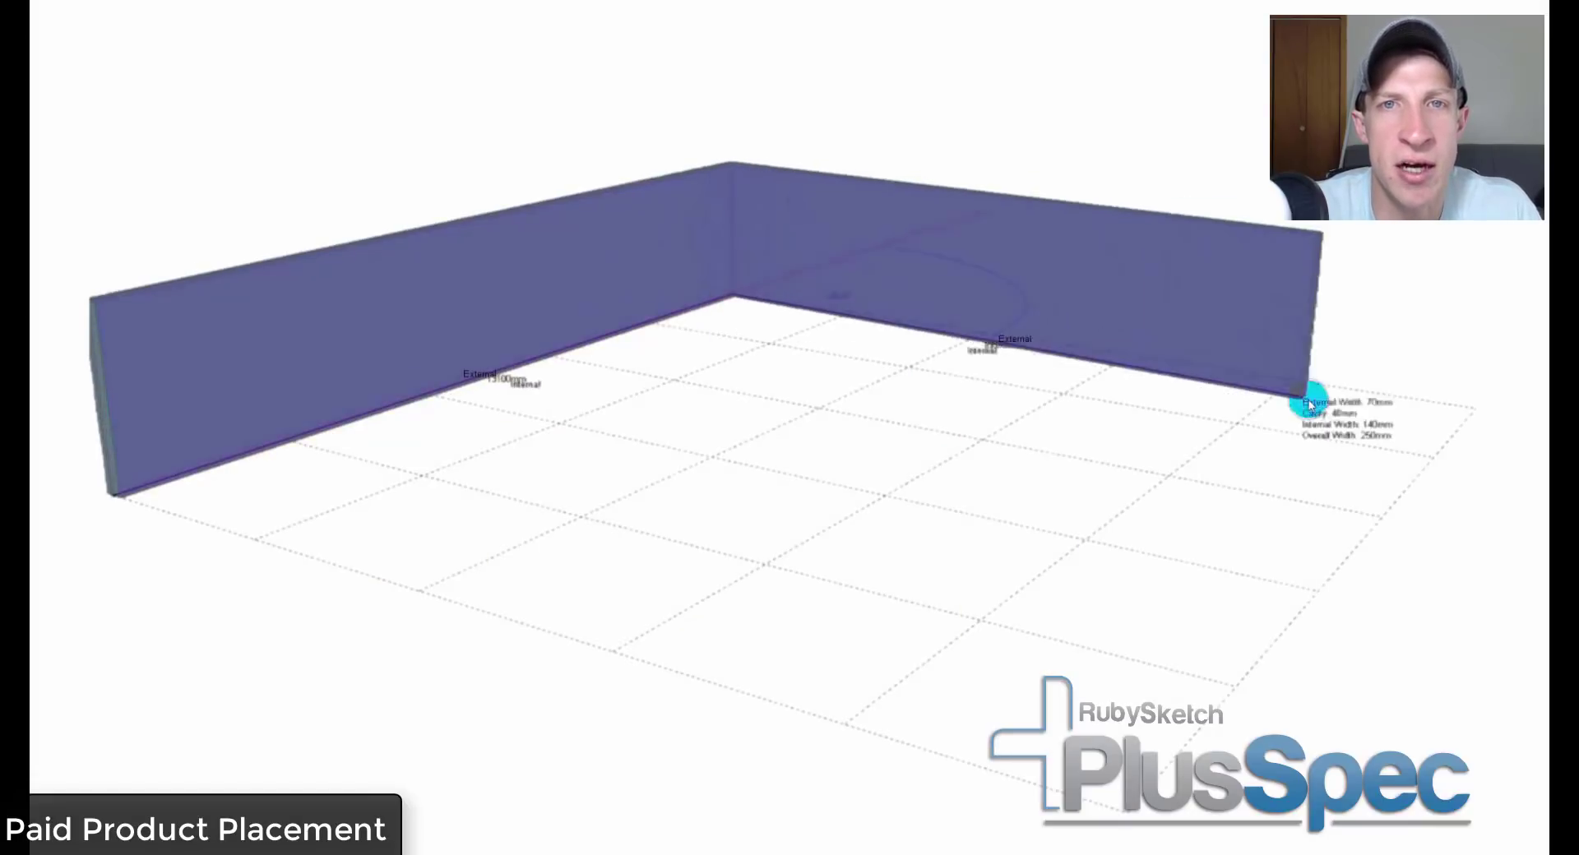
{"action": "left_click", "coordinate": [1487, 405]}
{"action": "left_click", "coordinate": [1389, 520]}
{"action": "left_click", "coordinate": [981, 444]}
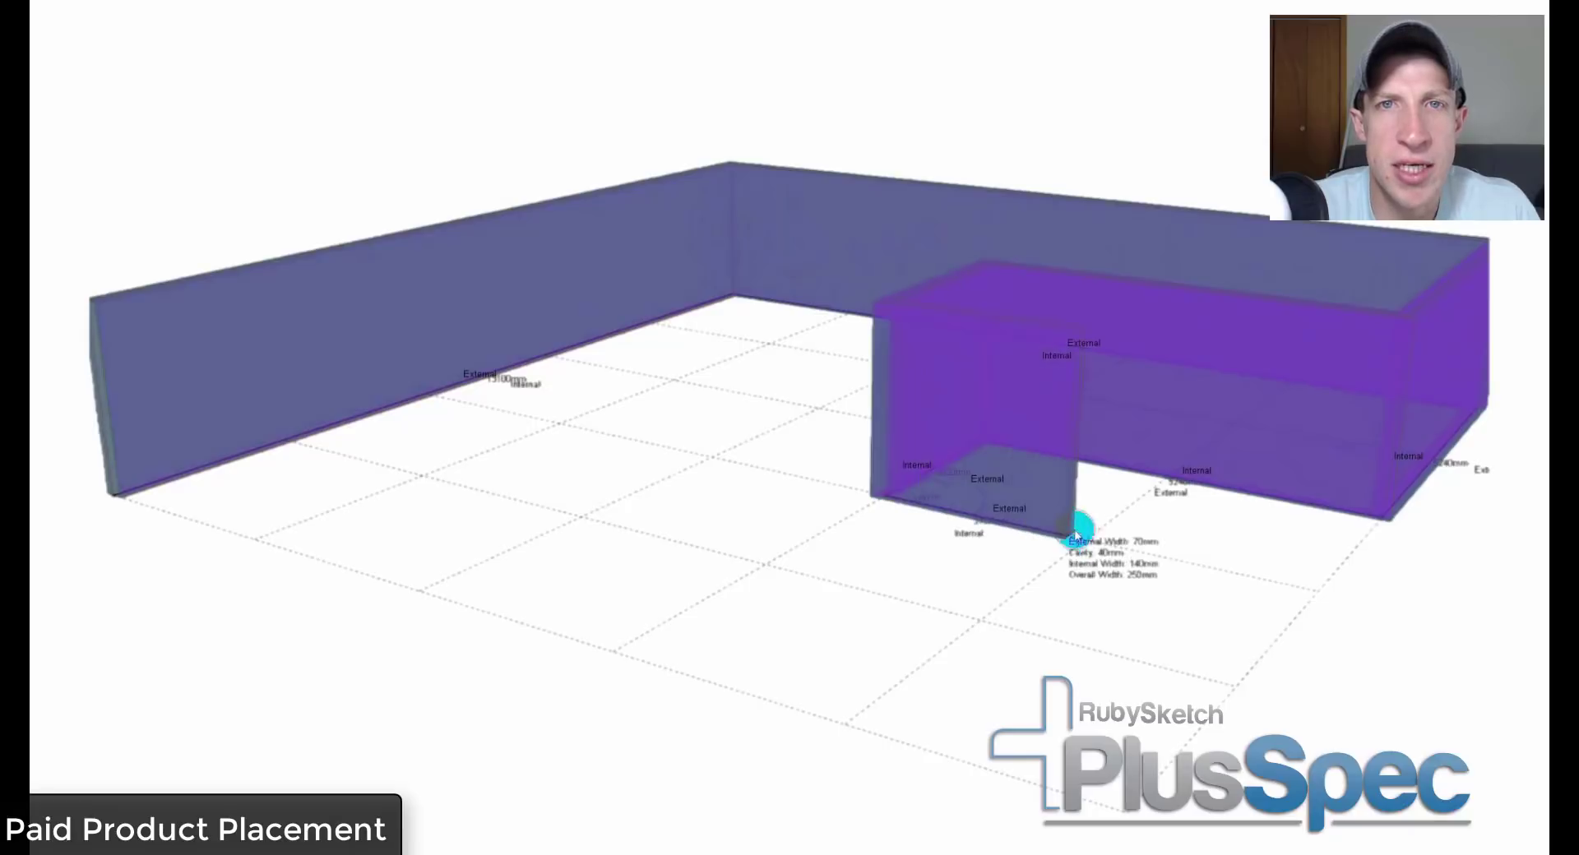
{"action": "left_click", "coordinate": [1101, 538]}
{"action": "left_click", "coordinate": [984, 623]}
{"action": "left_click", "coordinate": [767, 567]}
{"action": "left_click", "coordinate": [618, 648]}
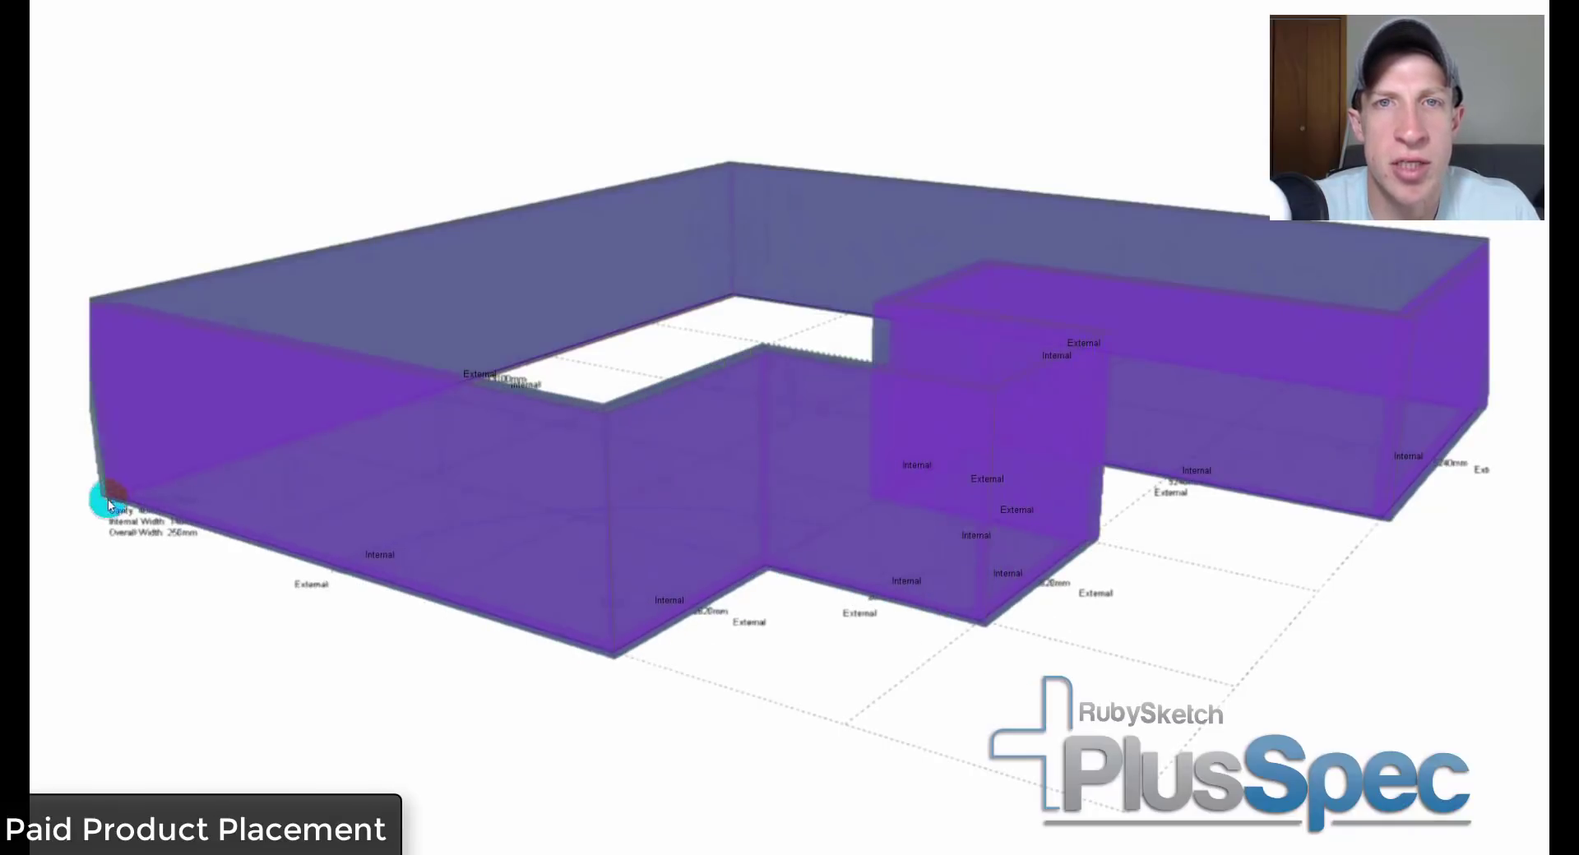
{"action": "left_click", "coordinate": [106, 499]}
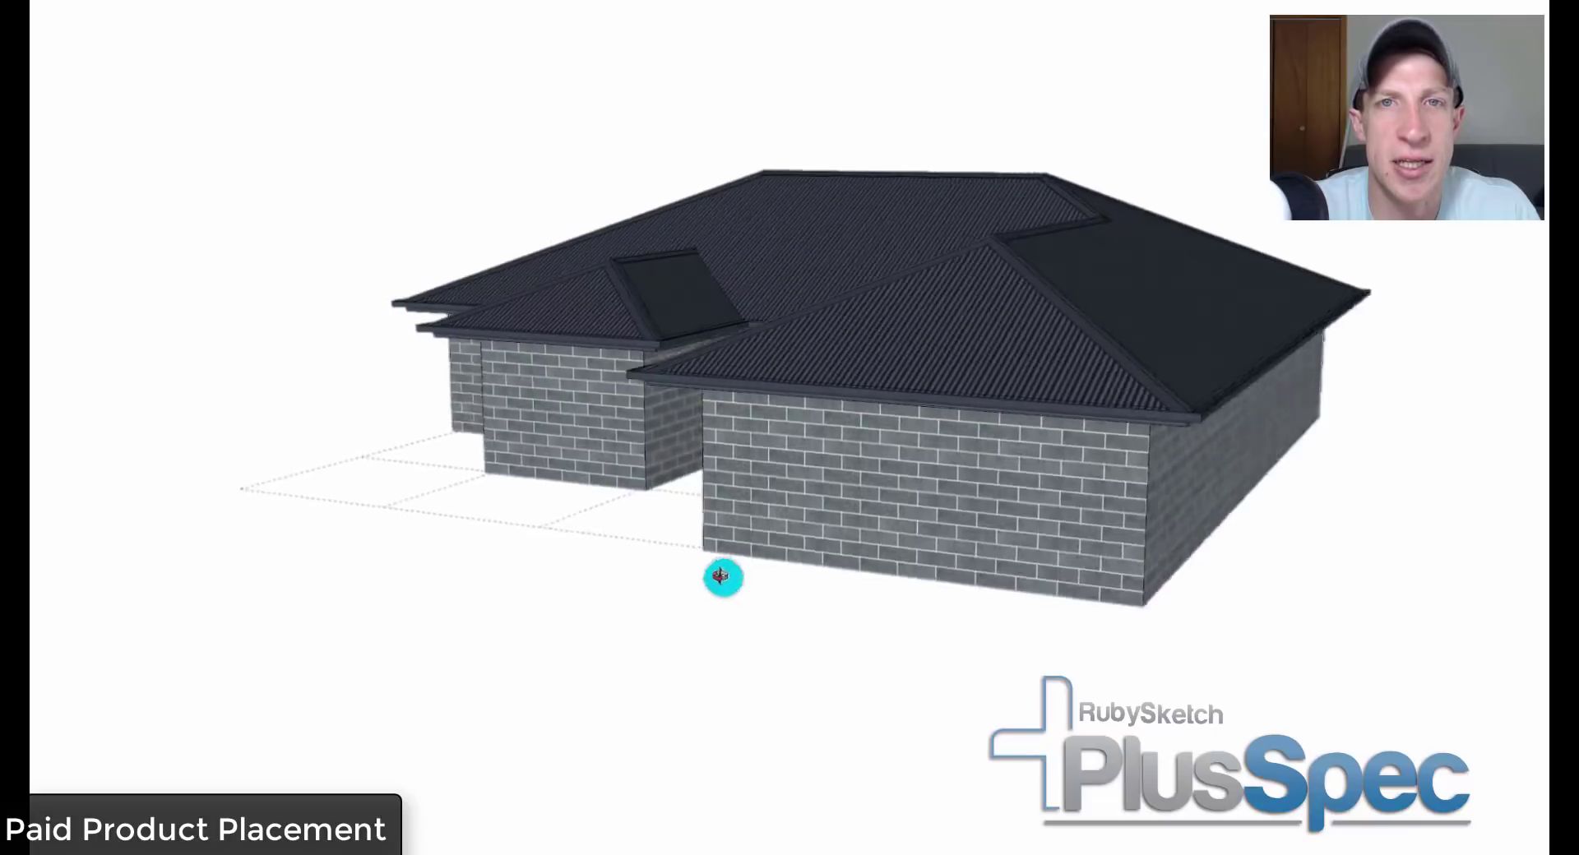
- Pick the triangular front hip face of the brick building's roof
{"action": "middle_click_drag", "start_coordinate": [719, 574], "coordinate": [892, 374]}
{"action": "left_click", "coordinate": [803, 346]}
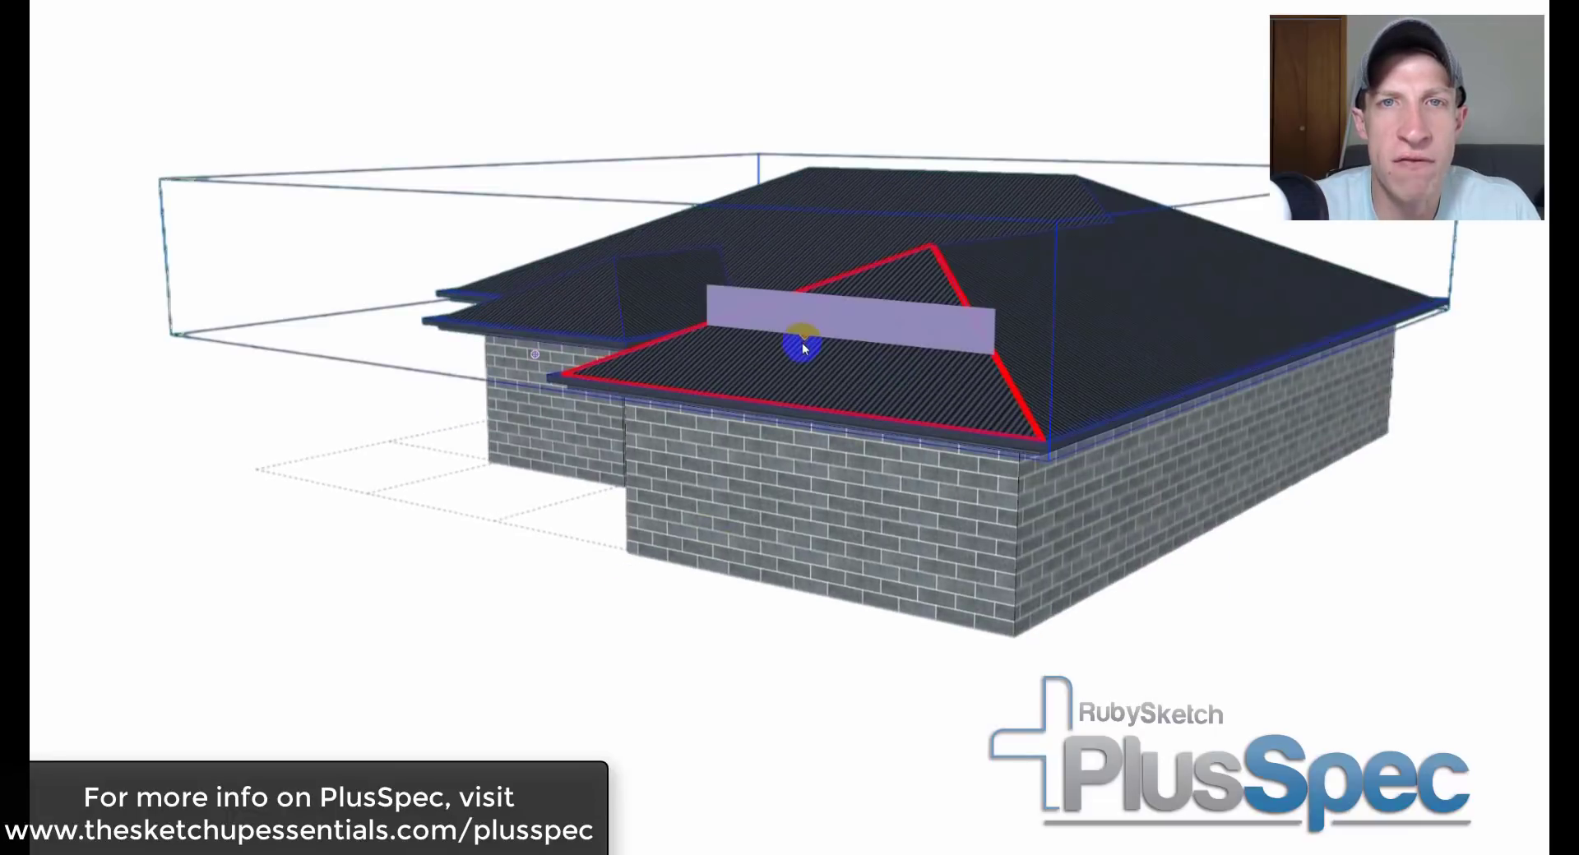
{"action": "left_click", "coordinate": [802, 342]}
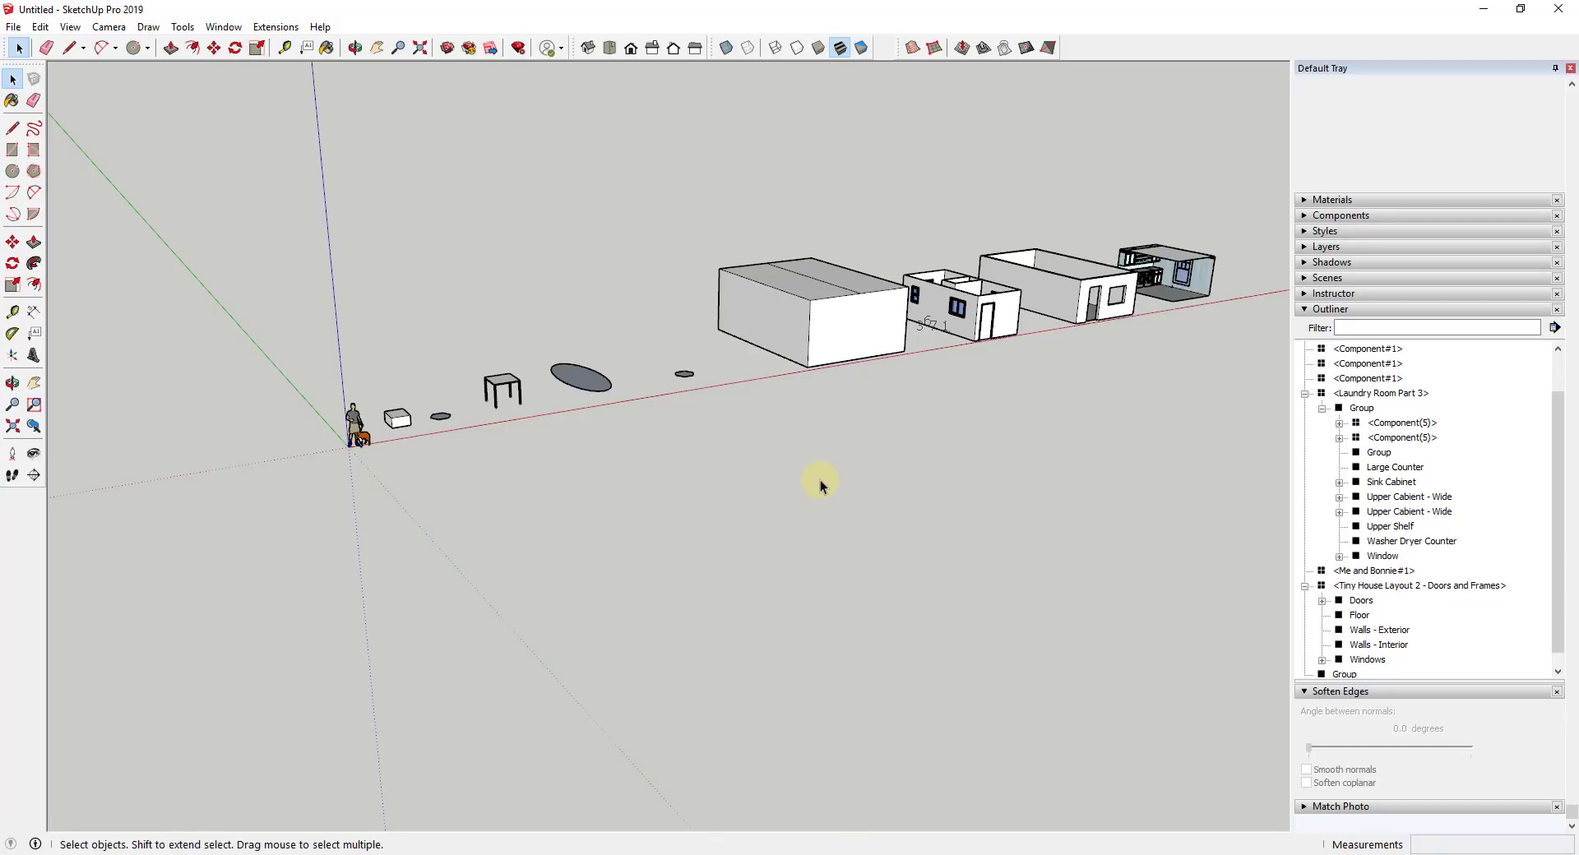
- Delete the person-with-dog figure standing at the origin
{"action": "middle_click_drag", "start_coordinate": [663, 254], "coordinate": [934, 317]}
{"action": "scroll", "coordinate": [934, 318], "scroll_direction": "down", "scroll_amount": 3}
{"action": "scroll", "coordinate": [656, 350], "scroll_direction": "up", "scroll_amount": 4}
{"action": "middle_click_drag", "start_coordinate": [656, 350], "coordinate": [610, 402]}
{"action": "scroll", "coordinate": [543, 464], "scroll_direction": "up", "scroll_amount": 2}
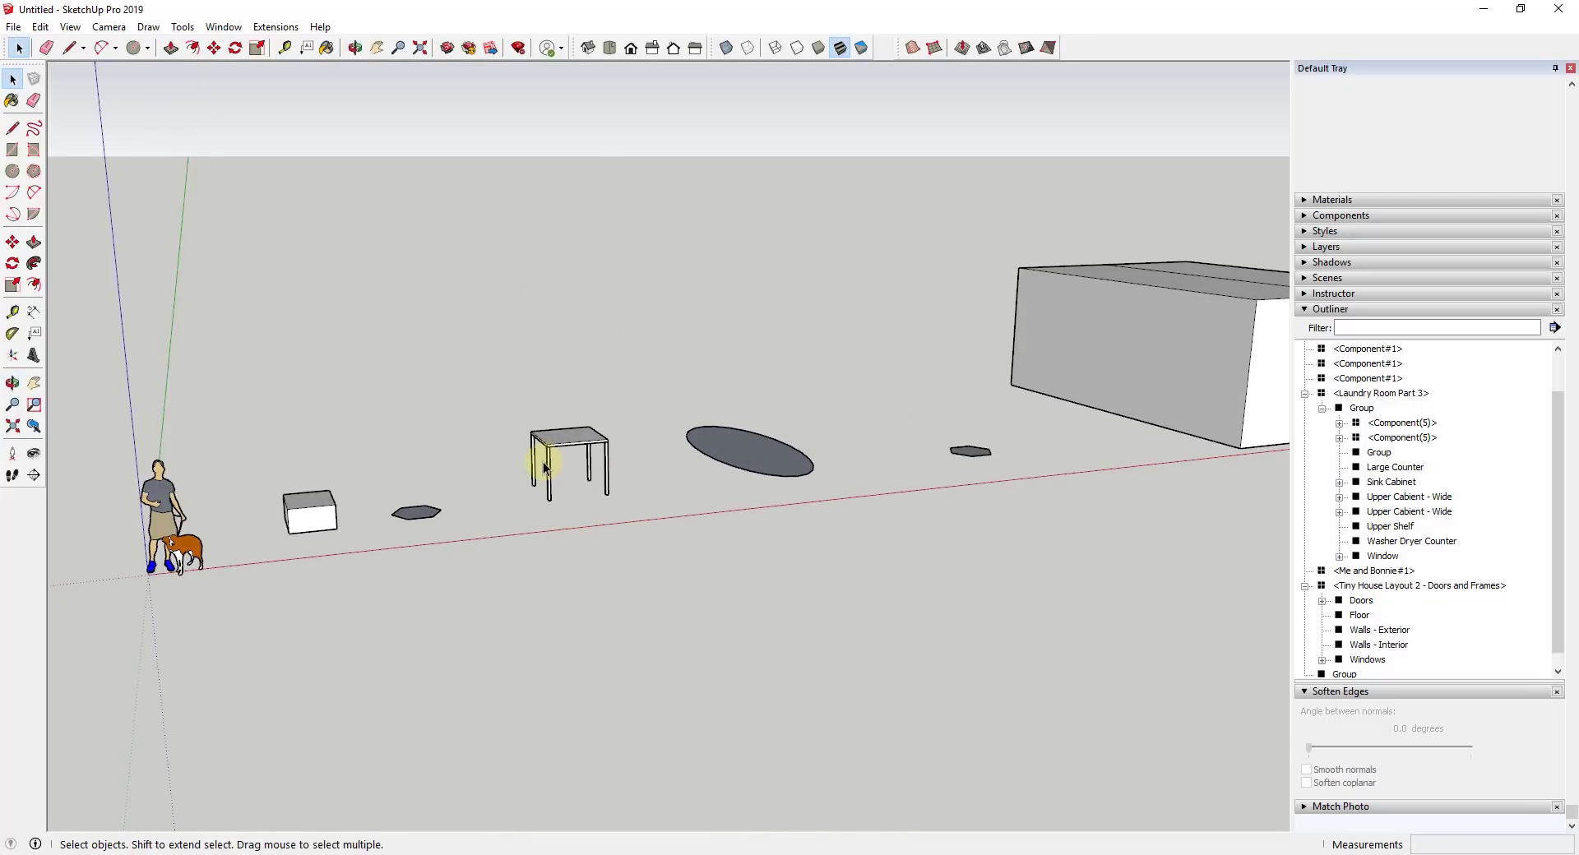
{"action": "scroll", "coordinate": [768, 463], "scroll_direction": "down", "scroll_amount": 4}
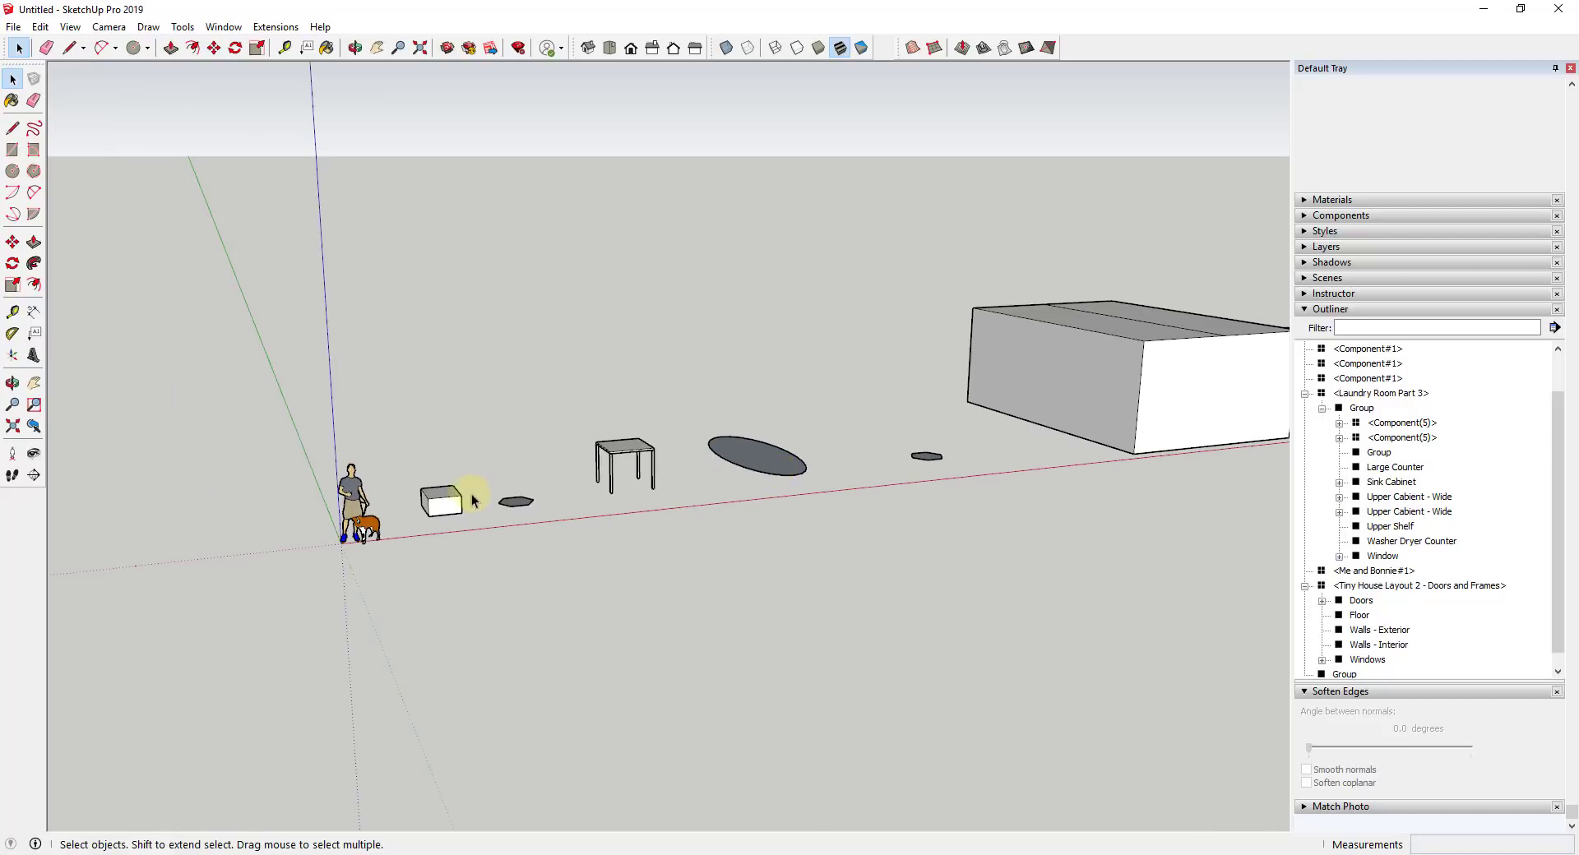
{"action": "left_click", "coordinate": [352, 514]}
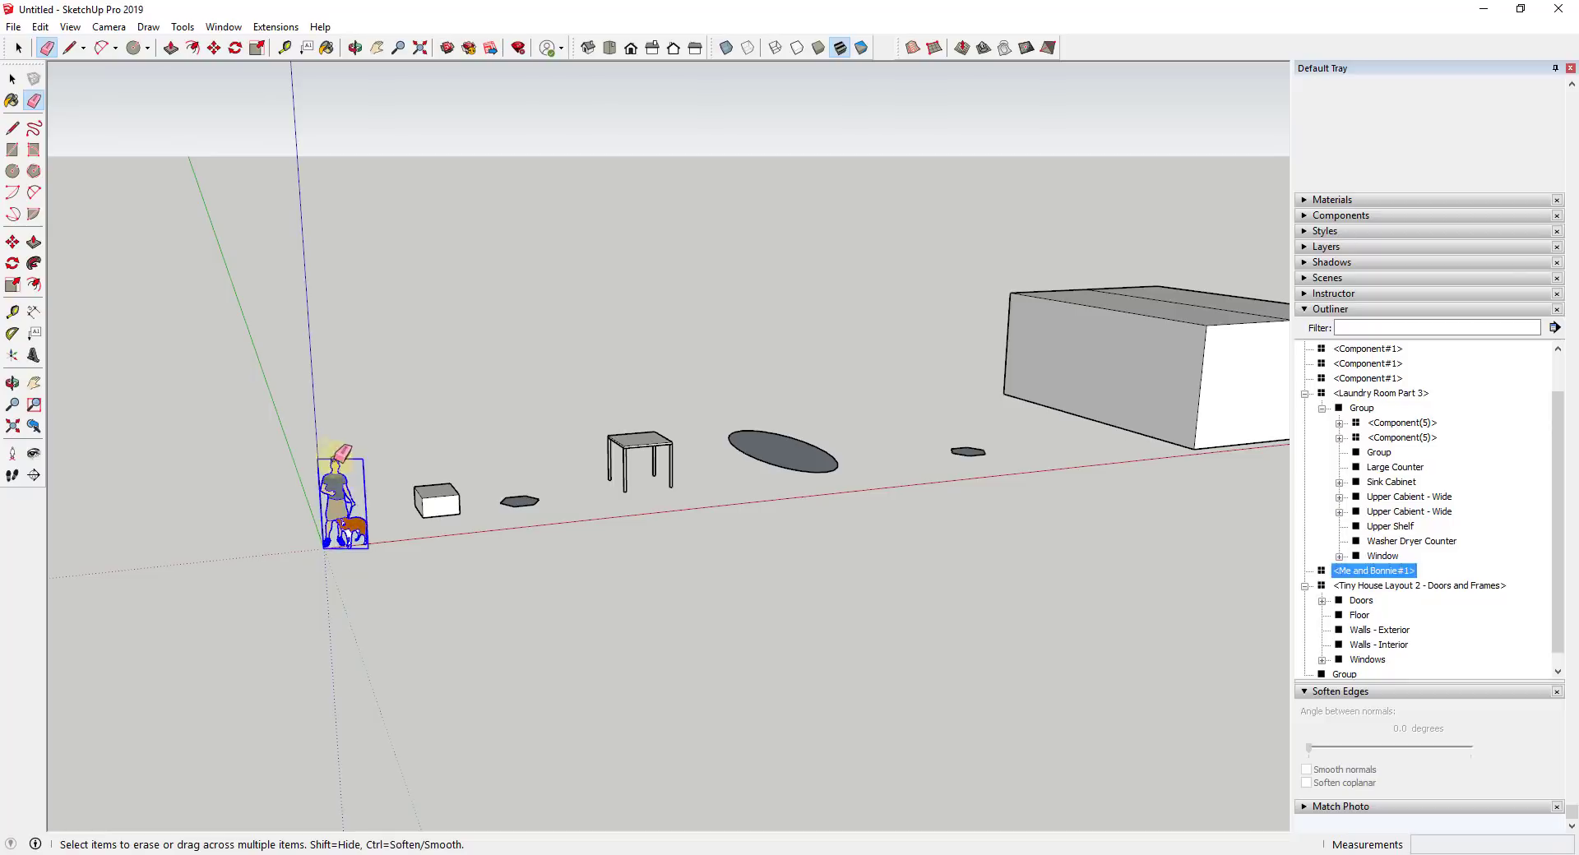
{"action": "key", "text": "Delete"}
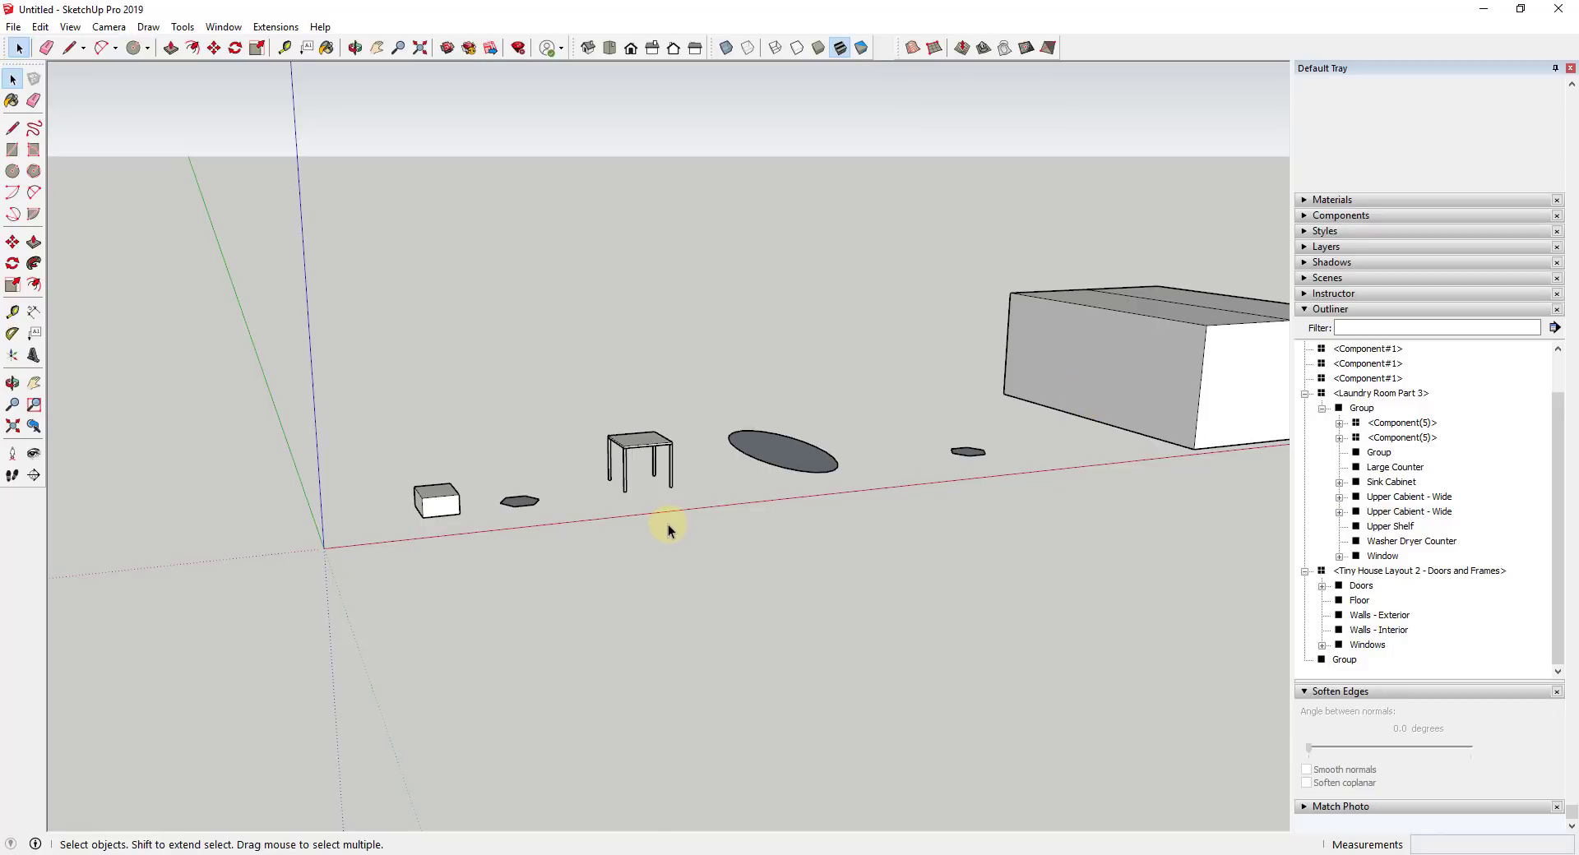
- Select the short top edge on the side of the small box facing the origin
{"action": "middle_click_drag", "start_coordinate": [667, 531], "coordinate": [466, 534]}
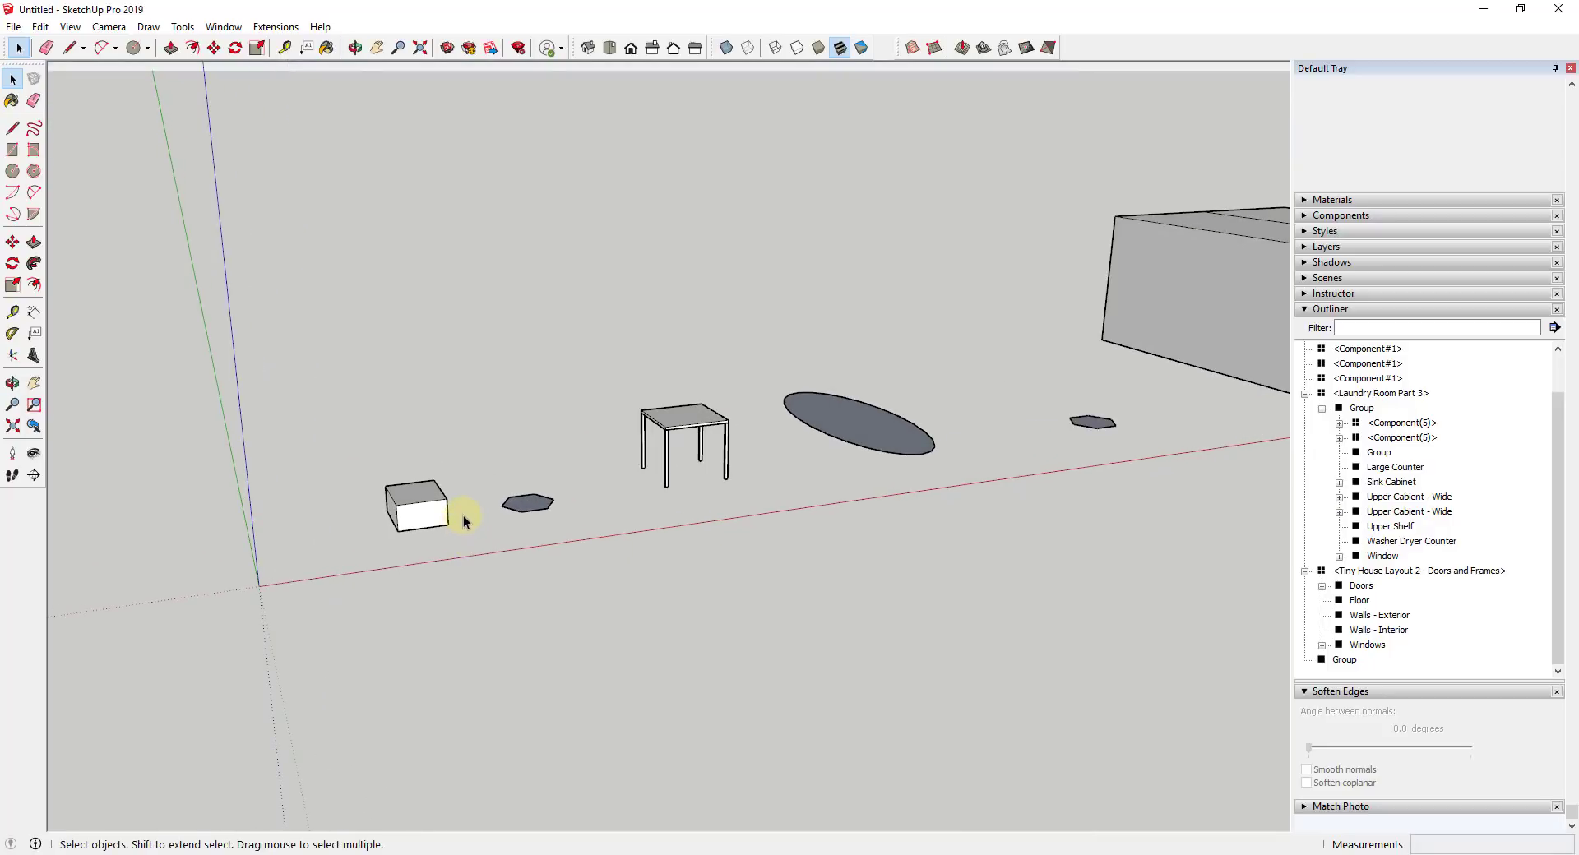
{"action": "middle_click_drag", "start_coordinate": [619, 520], "coordinate": [609, 510]}
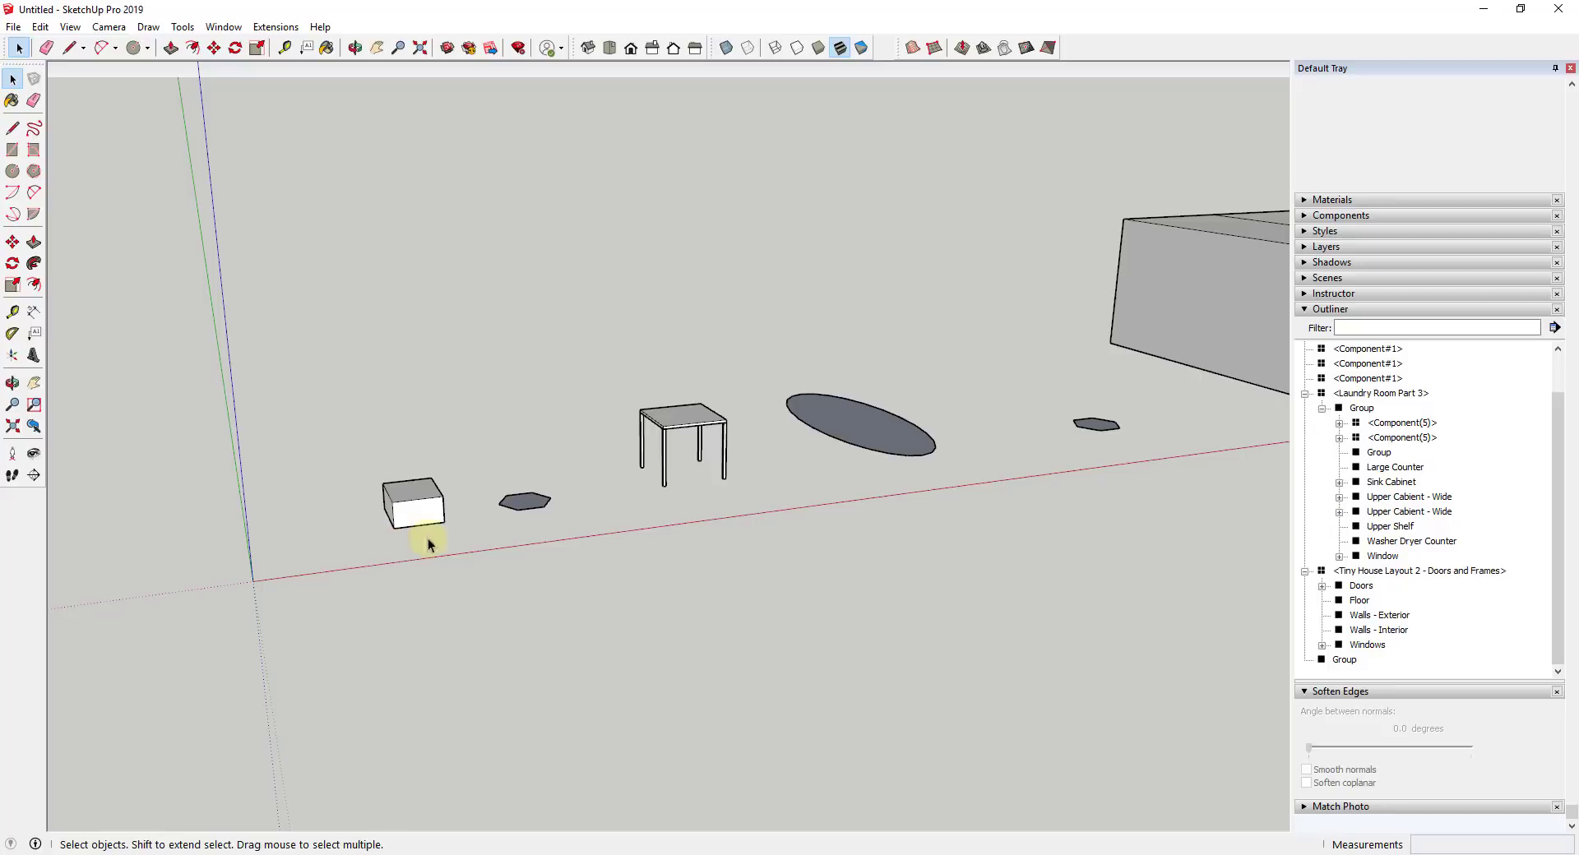
{"action": "scroll", "coordinate": [411, 522], "scroll_direction": "up", "scroll_amount": 4}
{"action": "scroll", "coordinate": [740, 448], "scroll_direction": "down", "scroll_amount": 4}
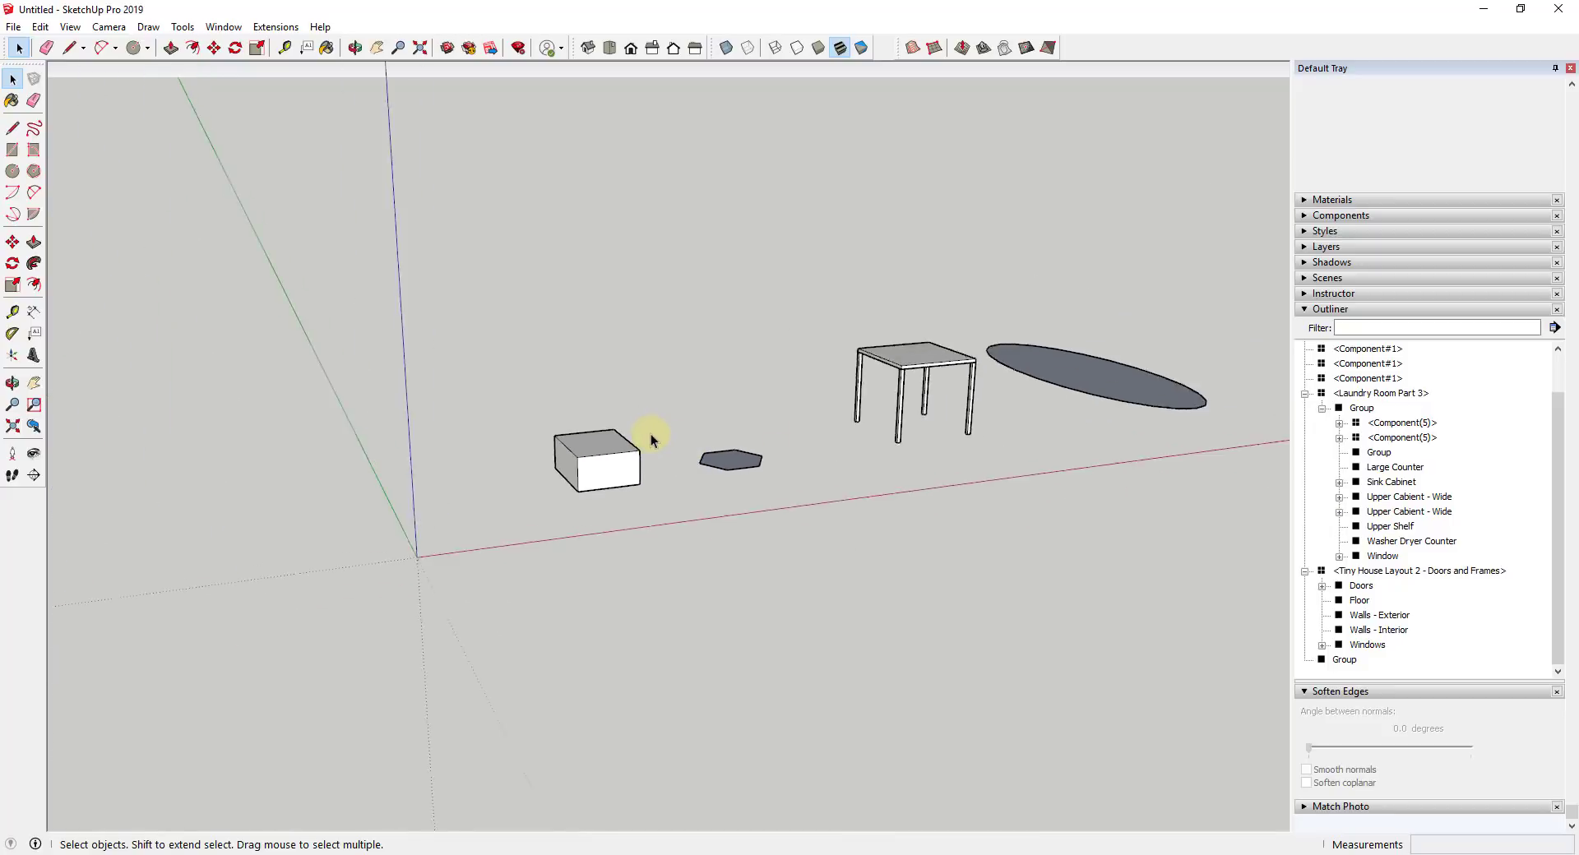
{"action": "scroll", "coordinate": [658, 432], "scroll_direction": "up", "scroll_amount": 4}
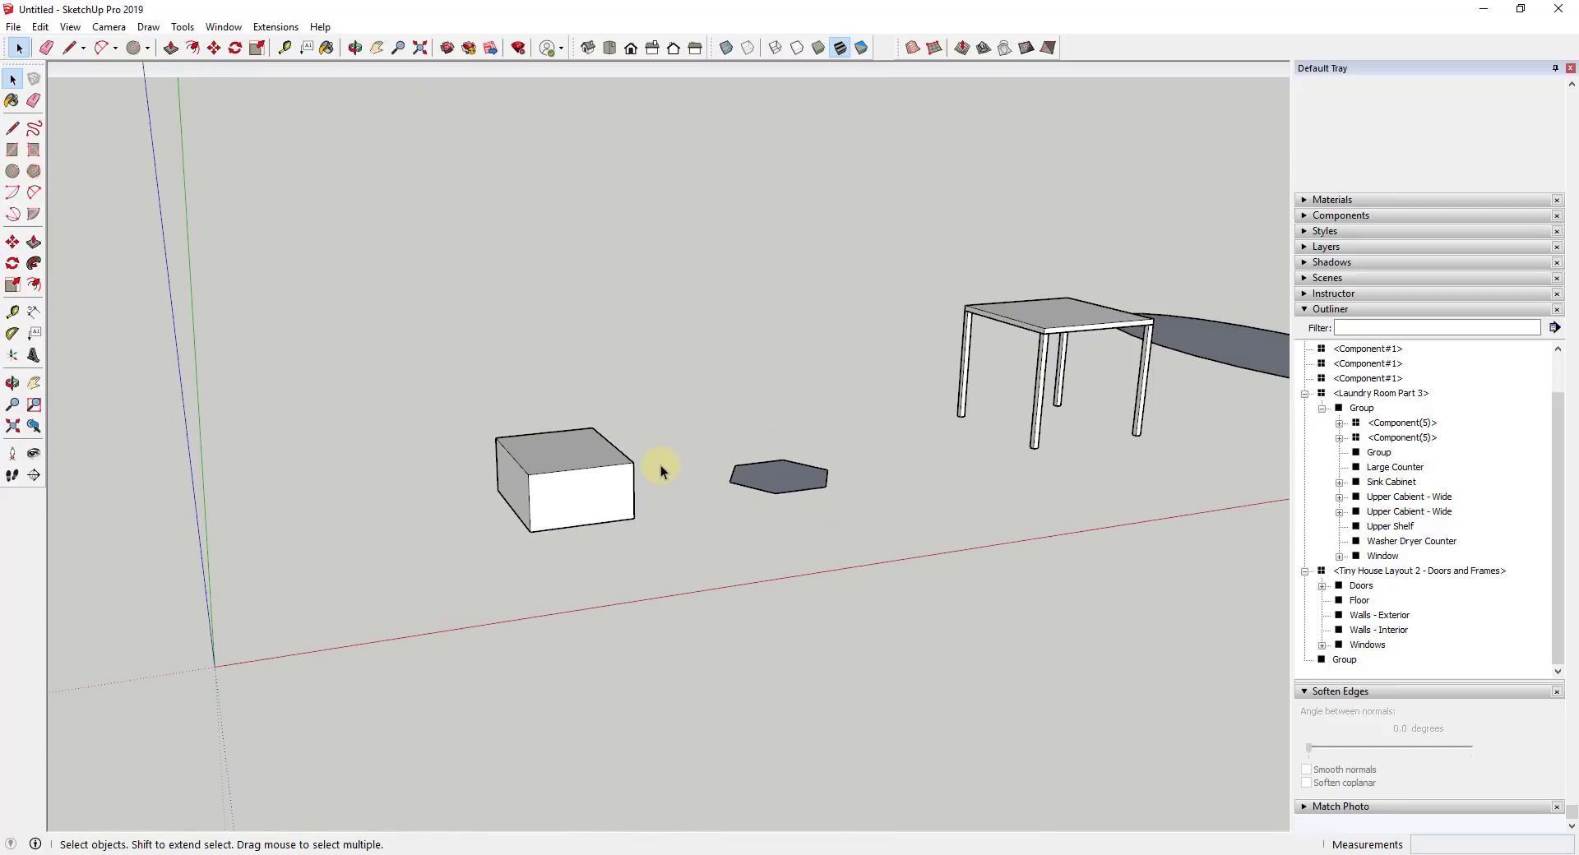
{"action": "middle_click_drag", "start_coordinate": [575, 458], "coordinate": [456, 448]}
{"action": "left_click", "coordinate": [615, 457]}
{"action": "scroll", "coordinate": [575, 444], "scroll_direction": "up", "scroll_amount": 3}
{"action": "scroll", "coordinate": [397, 467], "scroll_direction": "up", "scroll_amount": 2}
{"action": "left_click", "coordinate": [390, 441]}
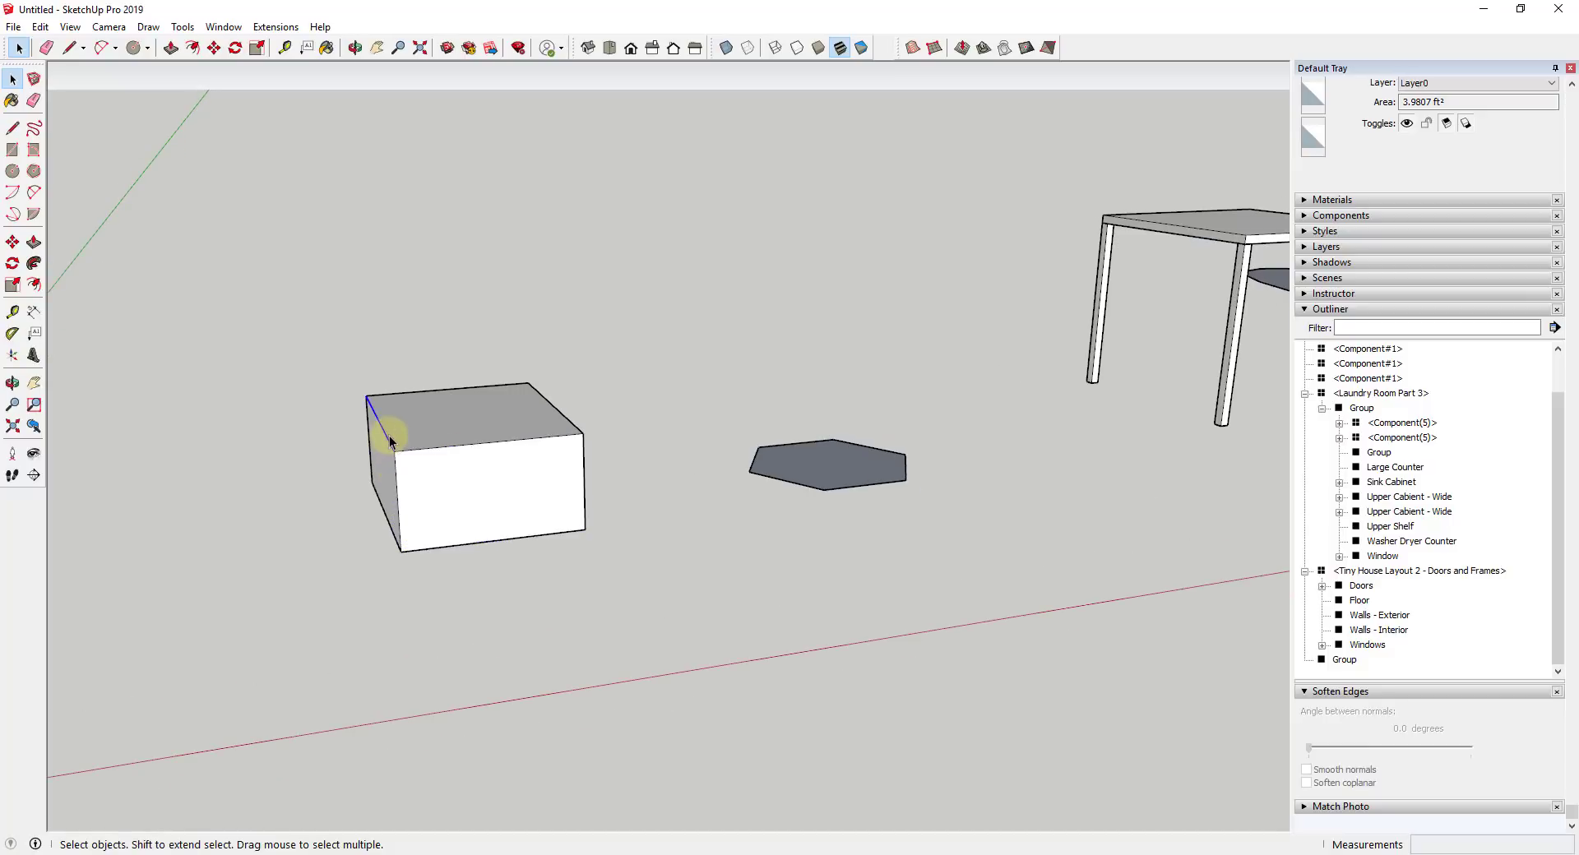
- Draw a triangle off the box's front corner edge, extending its top line about 1' 3 3/4" along the red axis
{"action": "middle_click_drag", "start_coordinate": [551, 418], "coordinate": [545, 379]}
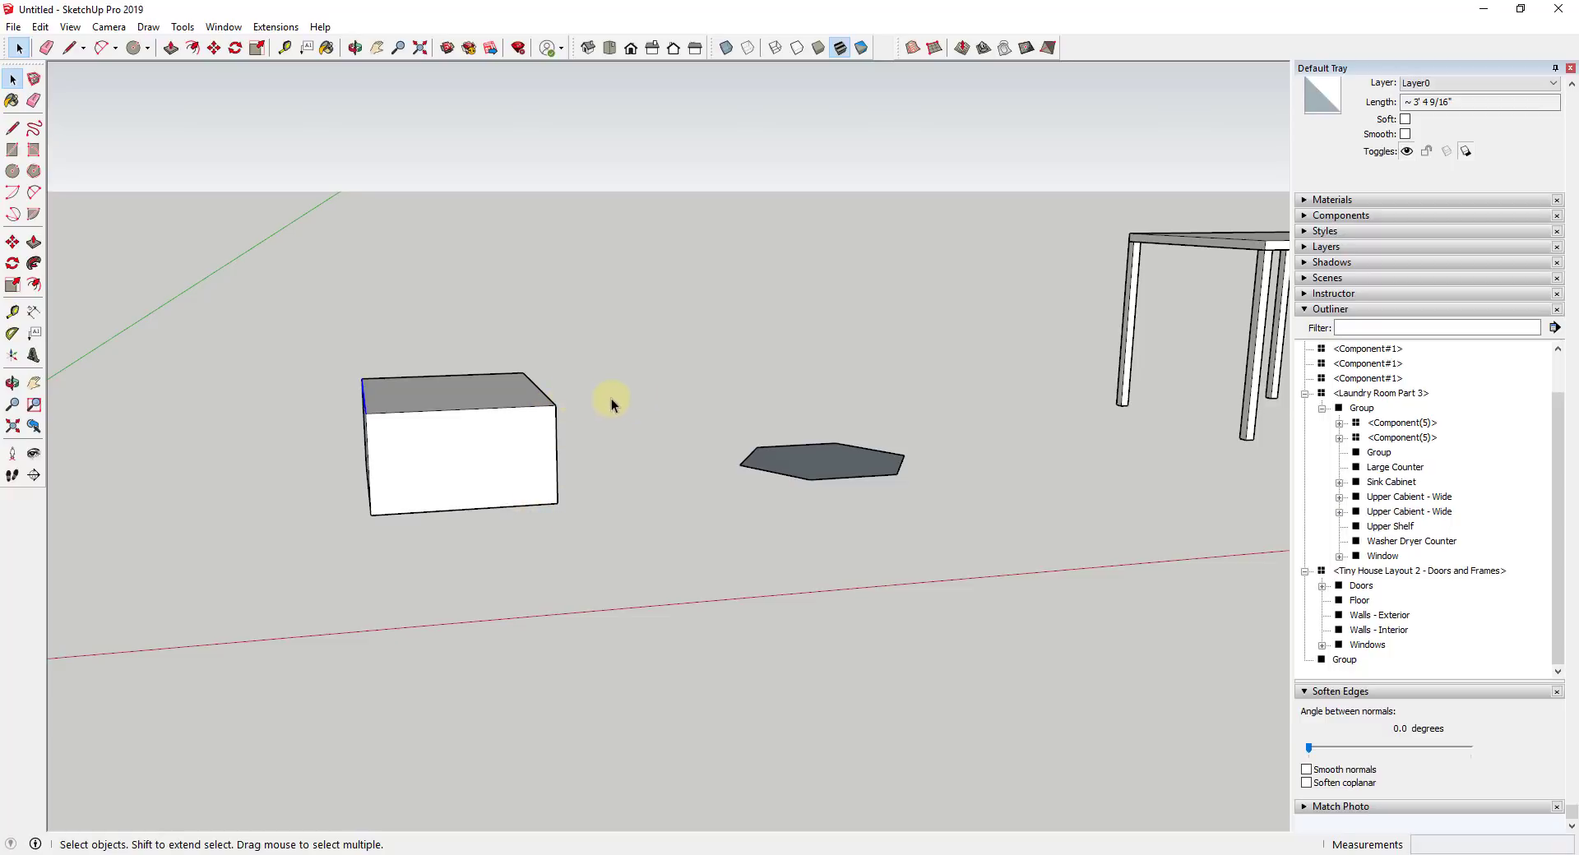
{"action": "mouse_move", "coordinate": [610, 404]}
{"action": "middle_mouse_down"}
{"action": "mouse_move", "coordinate": [511, 416]}
{"action": "mouse_move", "coordinate": [519, 426]}
{"action": "middle_mouse_up"}
{"action": "key", "text": "l"}
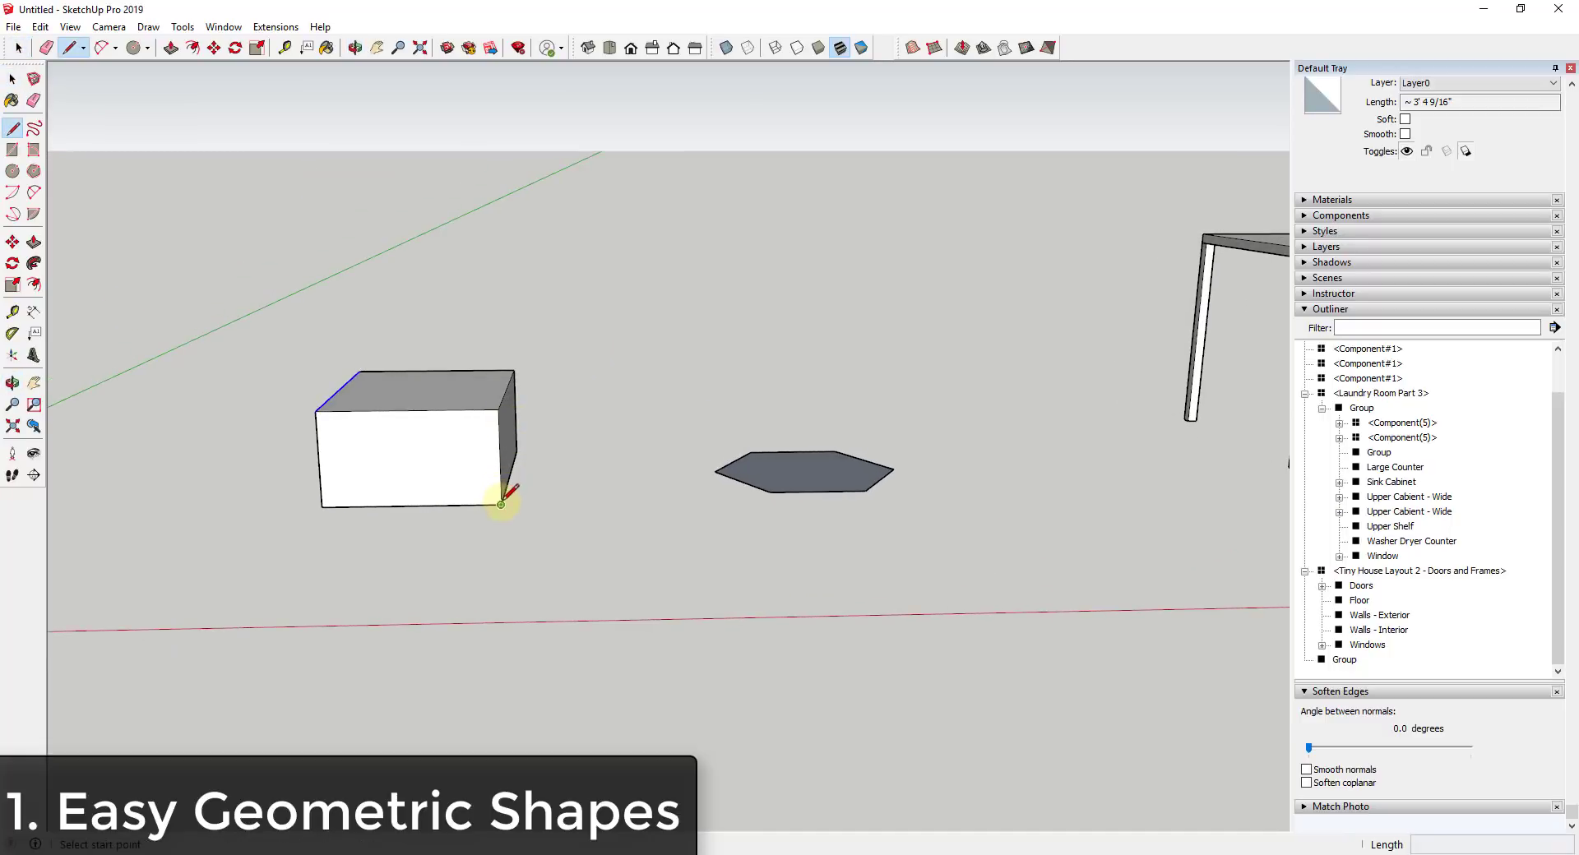
{"action": "left_click", "coordinate": [500, 408]}
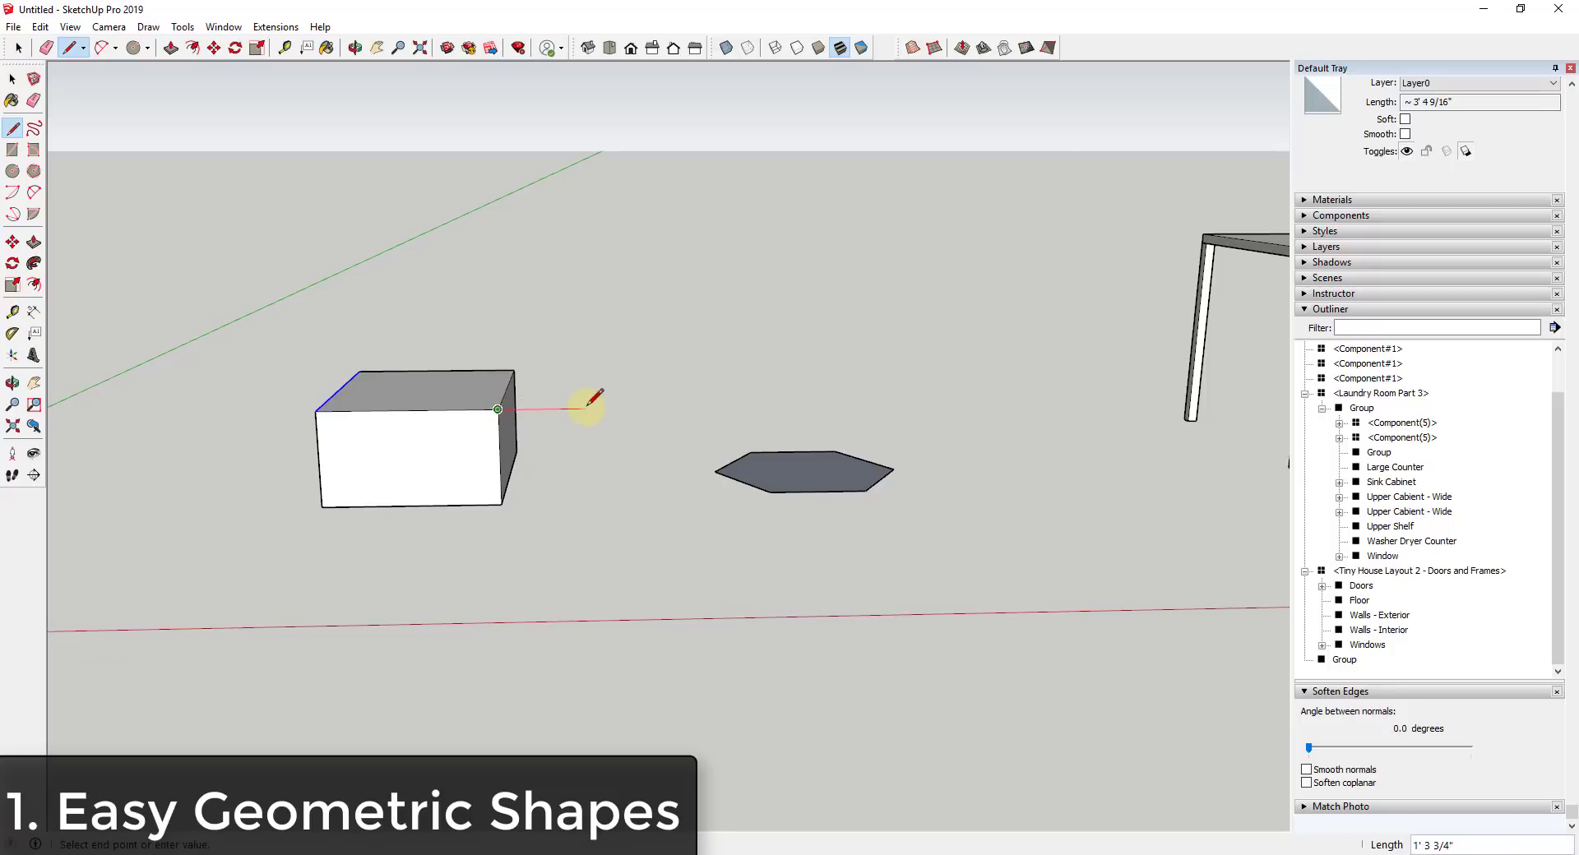
{"action": "left_click", "coordinate": [502, 503]}
- Push/Pull the triangle through the box's full depth and erase the dividing edges between them
{"action": "key", "text": "p"}
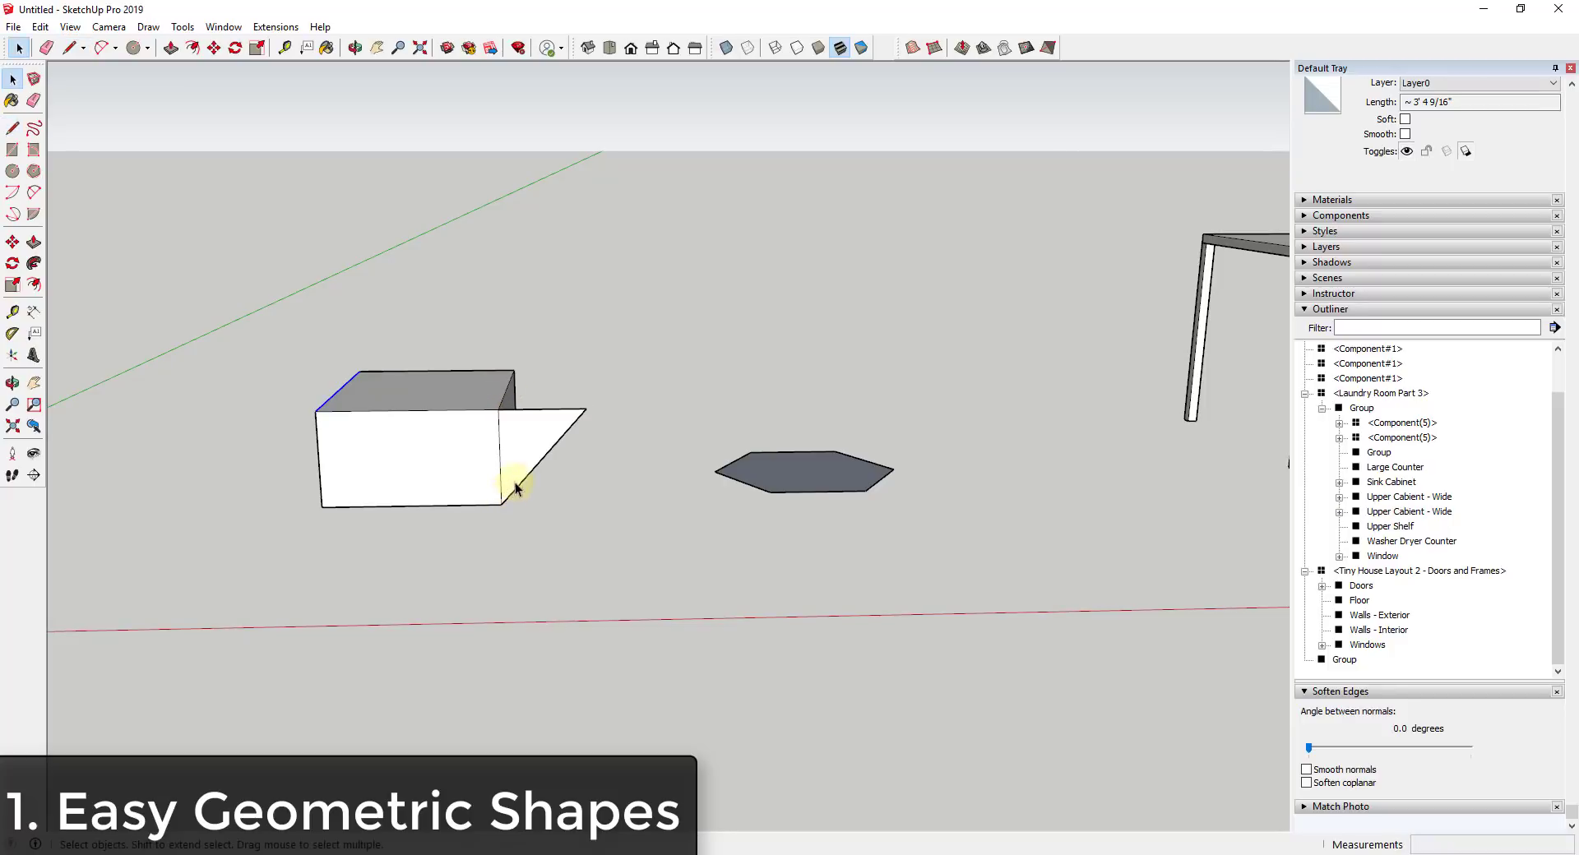
{"action": "left_click_drag", "start_coordinate": [516, 465], "coordinate": [504, 387]}
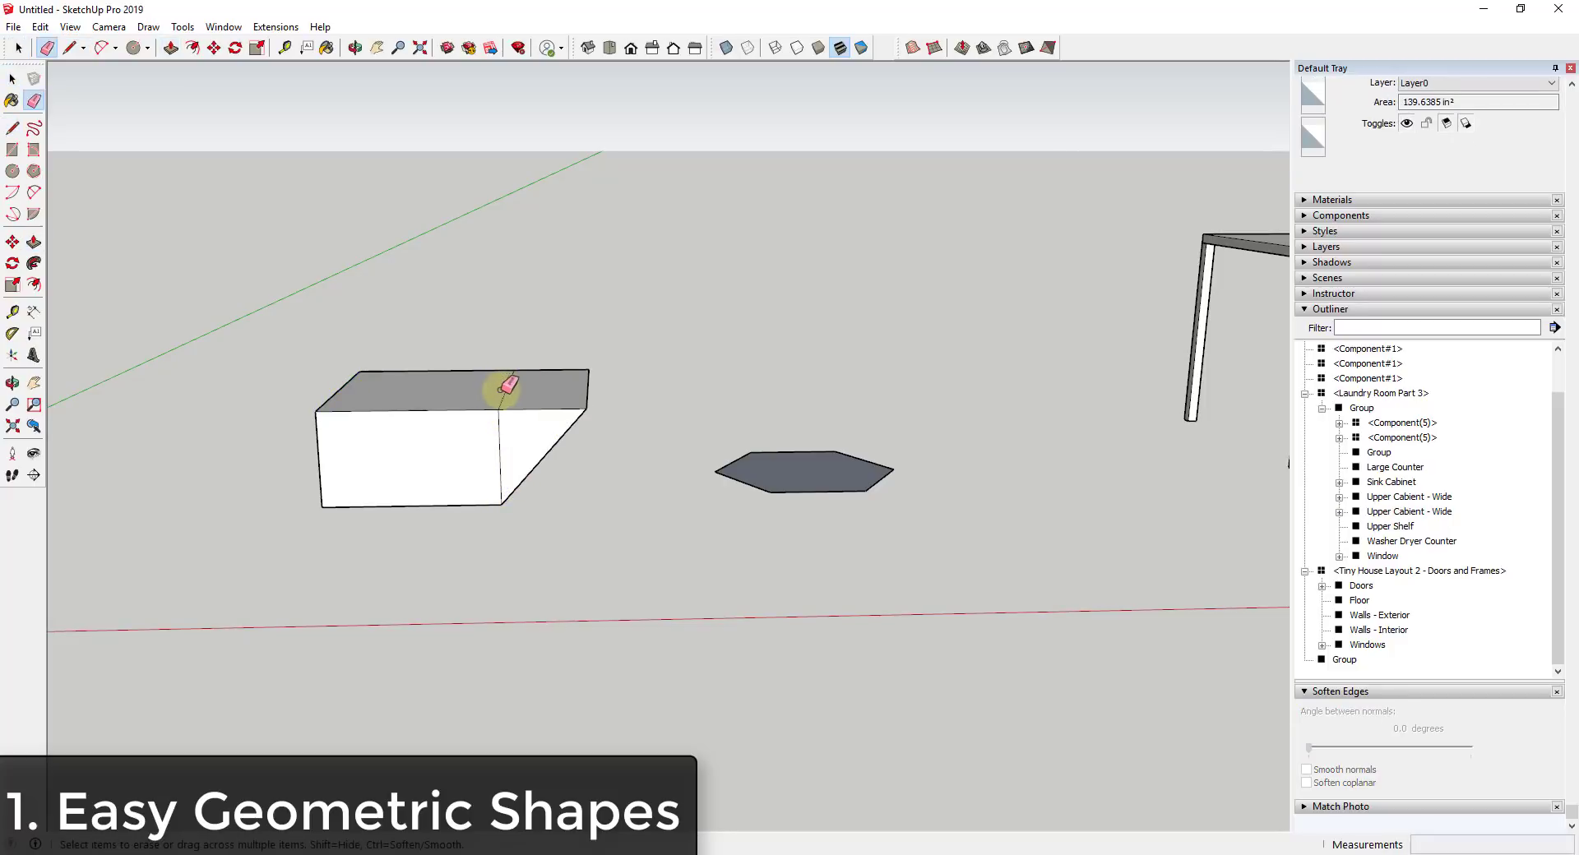
{"action": "key", "text": "e"}
{"action": "middle_click_drag", "start_coordinate": [557, 355], "coordinate": [576, 781]}
{"action": "middle_click_drag", "start_coordinate": [905, 551], "coordinate": [977, 474]}
{"action": "left_click", "coordinate": [743, 465]}
{"action": "mouse_move", "coordinate": [1143, 519]}
{"action": "middle_mouse_down"}
{"action": "mouse_move", "coordinate": [92, 546]}
{"action": "mouse_move", "coordinate": [155, 264]}
{"action": "mouse_move", "coordinate": [486, 398]}
{"action": "mouse_move", "coordinate": [416, 373]}
{"action": "middle_mouse_up"}
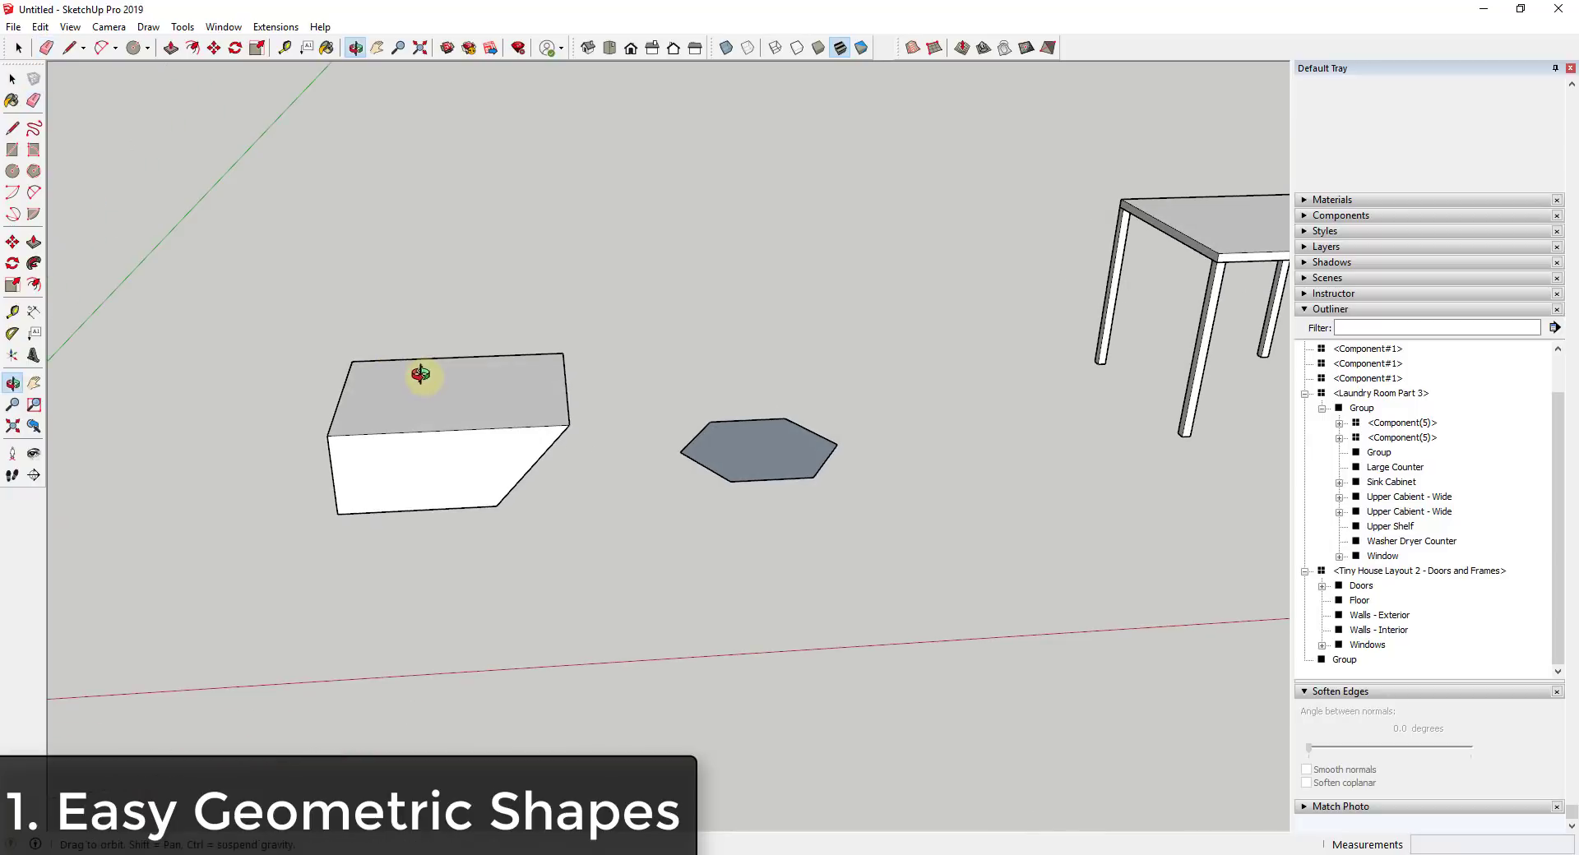
- Move the box's short top edge nearest the hexagon about 1' 2" outward along the red axis, then undo the move
{"action": "left_click_drag", "start_coordinate": [421, 347], "coordinate": [581, 451]}
{"action": "mouse_move", "coordinate": [582, 458]}
{"action": "middle_mouse_down"}
{"action": "mouse_move", "coordinate": [416, 433]}
{"action": "mouse_move", "coordinate": [451, 356]}
{"action": "middle_mouse_up"}
{"action": "key", "text": "space"}
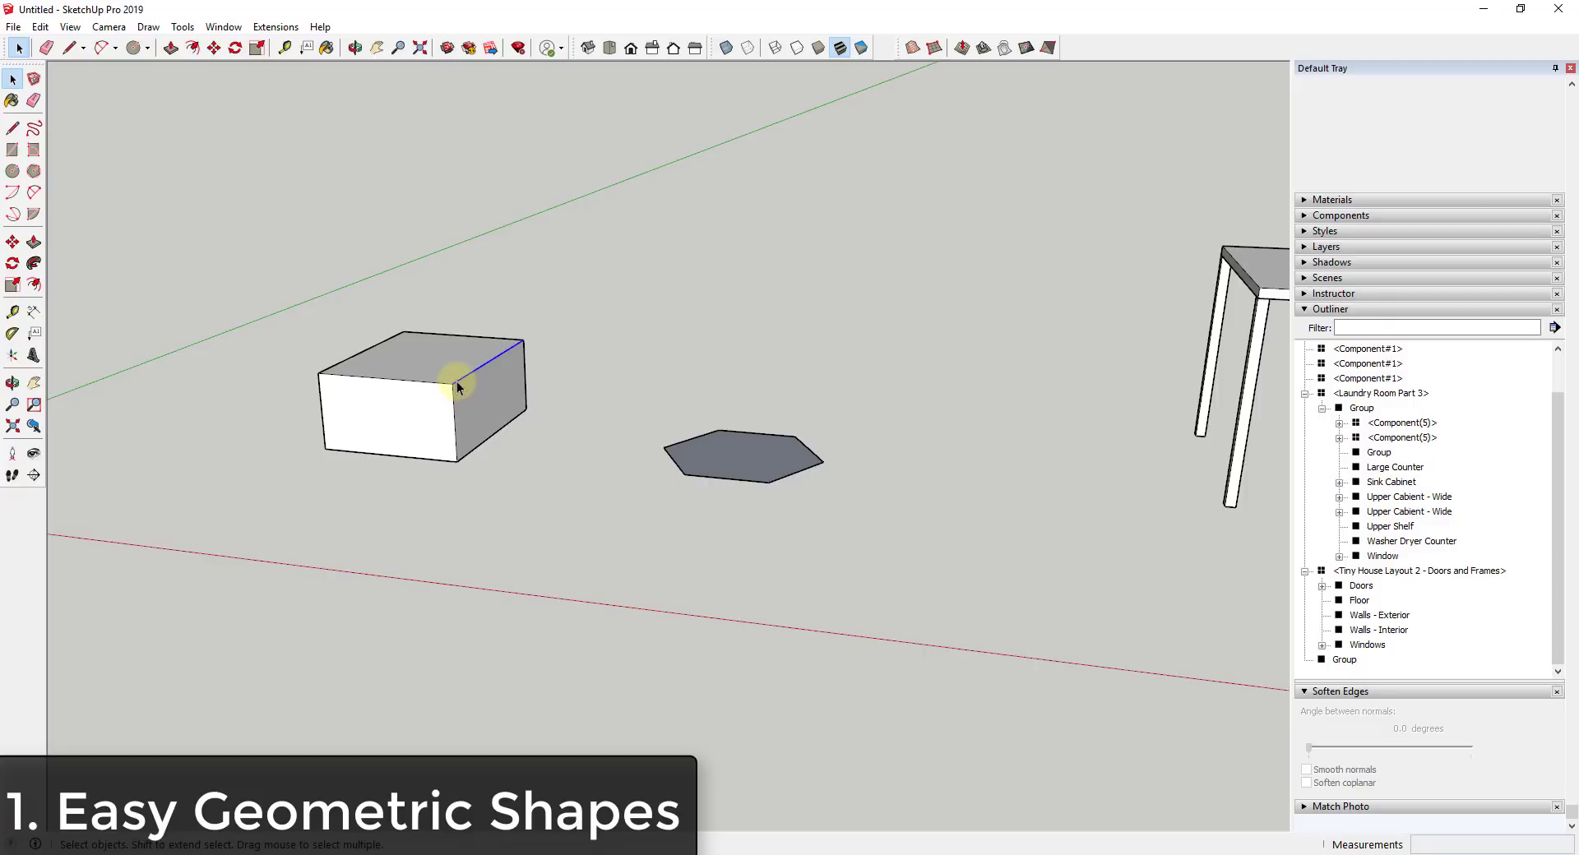
{"action": "scroll", "coordinate": [341, 387], "scroll_direction": "up", "scroll_amount": 2}
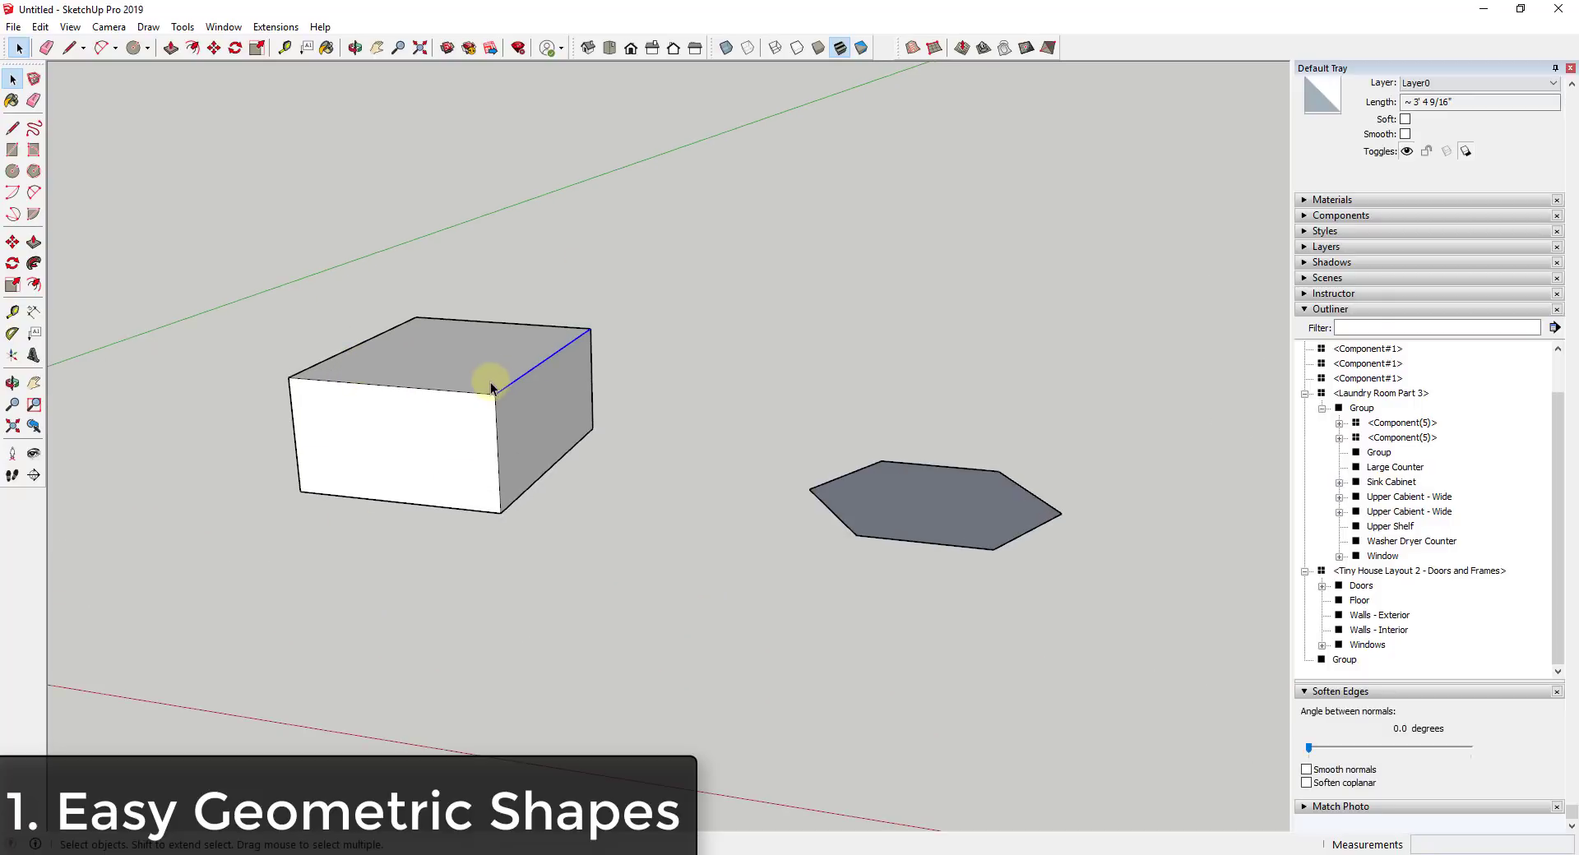
{"action": "key", "text": "m"}
{"action": "left_click_drag", "start_coordinate": [491, 393], "coordinate": [585, 411]}
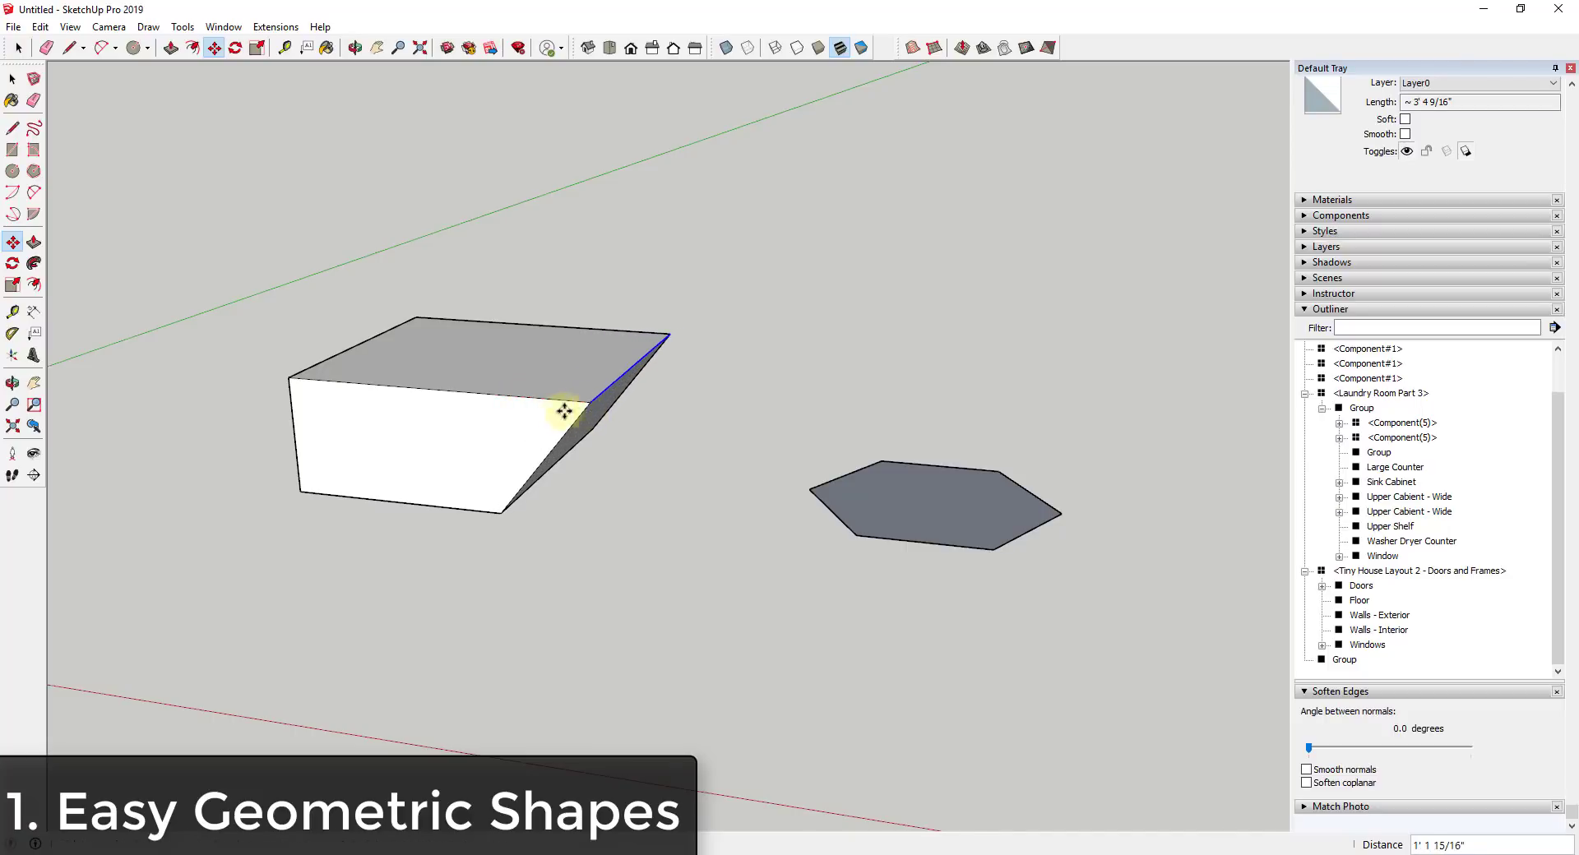
{"action": "mouse_move", "coordinate": [564, 408]}
{"action": "middle_mouse_down"}
{"action": "mouse_move", "coordinate": [937, 363]}
{"action": "mouse_move", "coordinate": [528, 387]}
{"action": "mouse_move", "coordinate": [613, 422]}
{"action": "mouse_move", "coordinate": [570, 428]}
{"action": "middle_mouse_up"}
{"action": "key", "text": "space"}
{"action": "left_click_drag", "start_coordinate": [377, 334], "coordinate": [524, 393]}
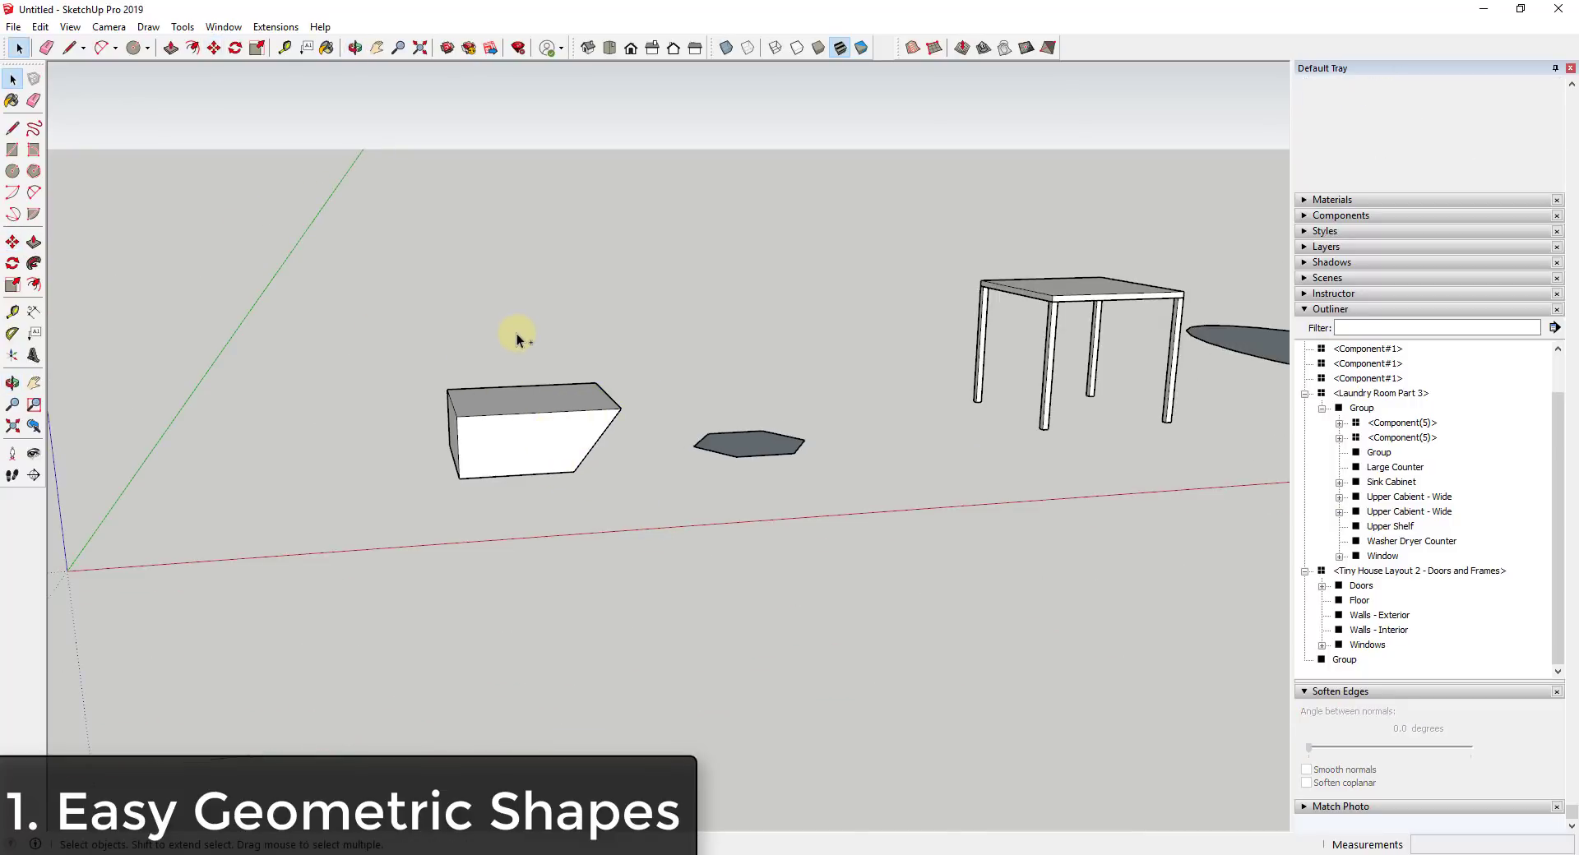
{"action": "key", "text": "ctrl+z"}
- Copy the whole box to the side nearer the origin, leaving a gap between the two boxes
{"action": "triple_click", "coordinate": [533, 431]}
{"action": "key", "text": "m"}
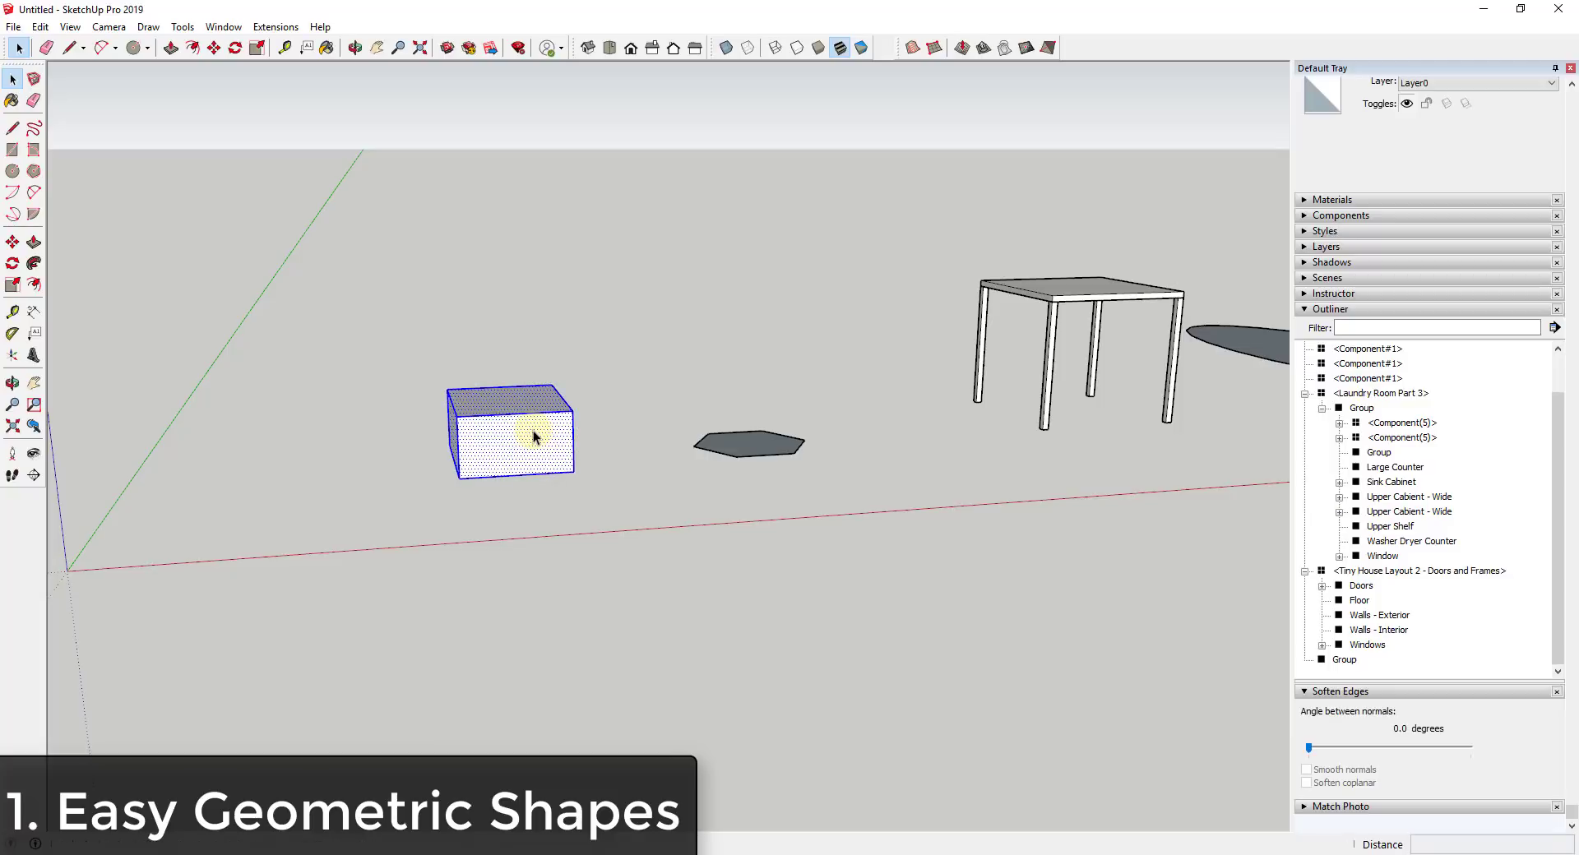
{"action": "key", "text": "m"}
{"action": "key", "text": "ctrl"}
{"action": "left_click", "coordinate": [529, 430]}
{"action": "left_click", "coordinate": [311, 441]}
{"action": "key", "text": "space"}
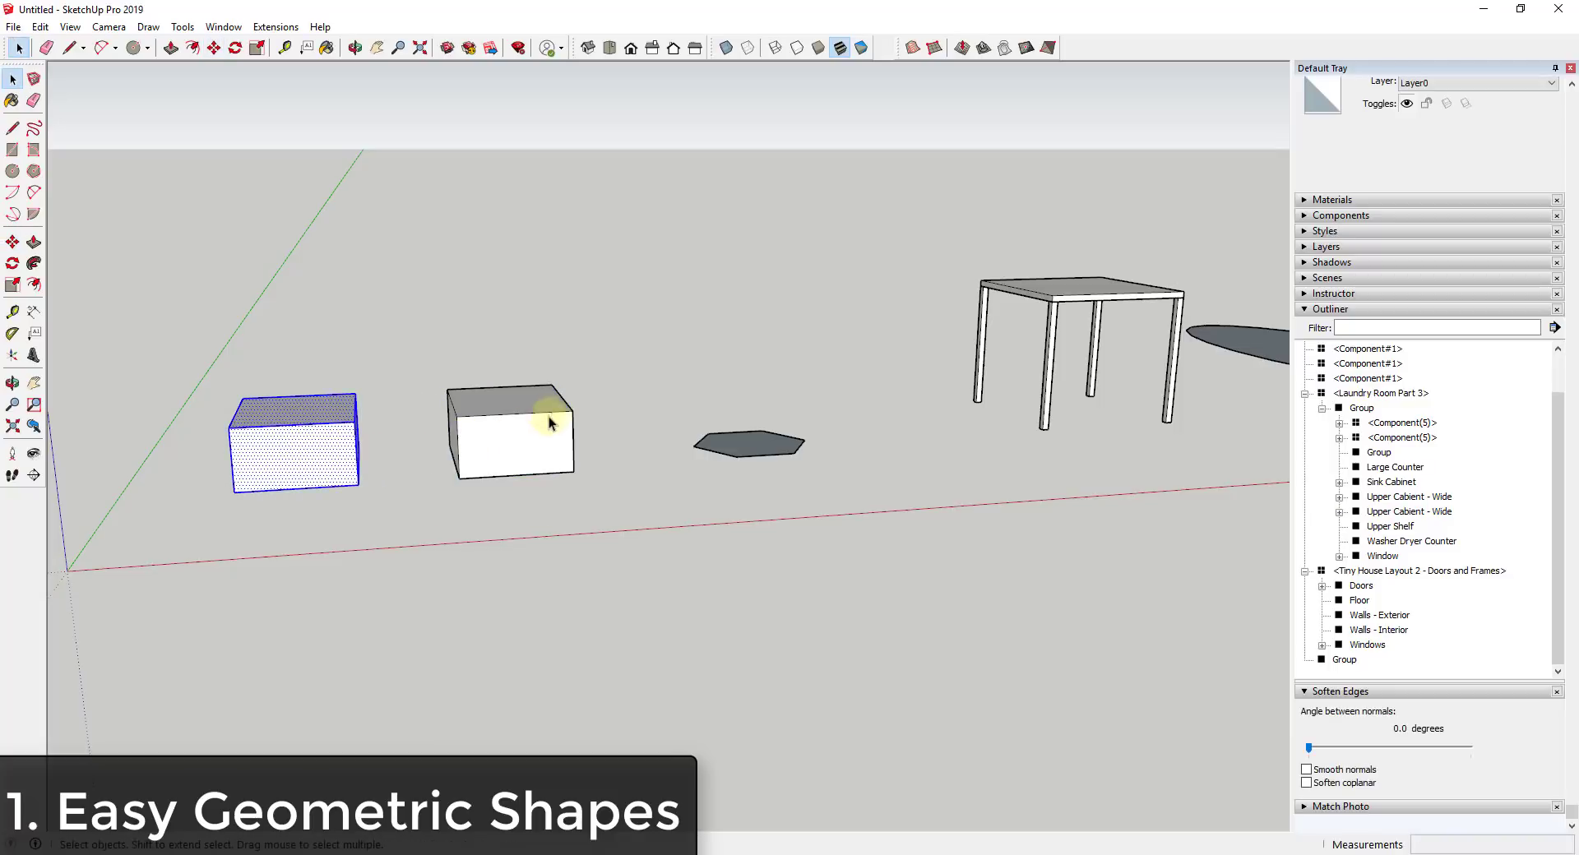
- Move the copied box's short top edge facing the original box outward along the red axis to slant that side
{"action": "left_click", "coordinate": [353, 409]}
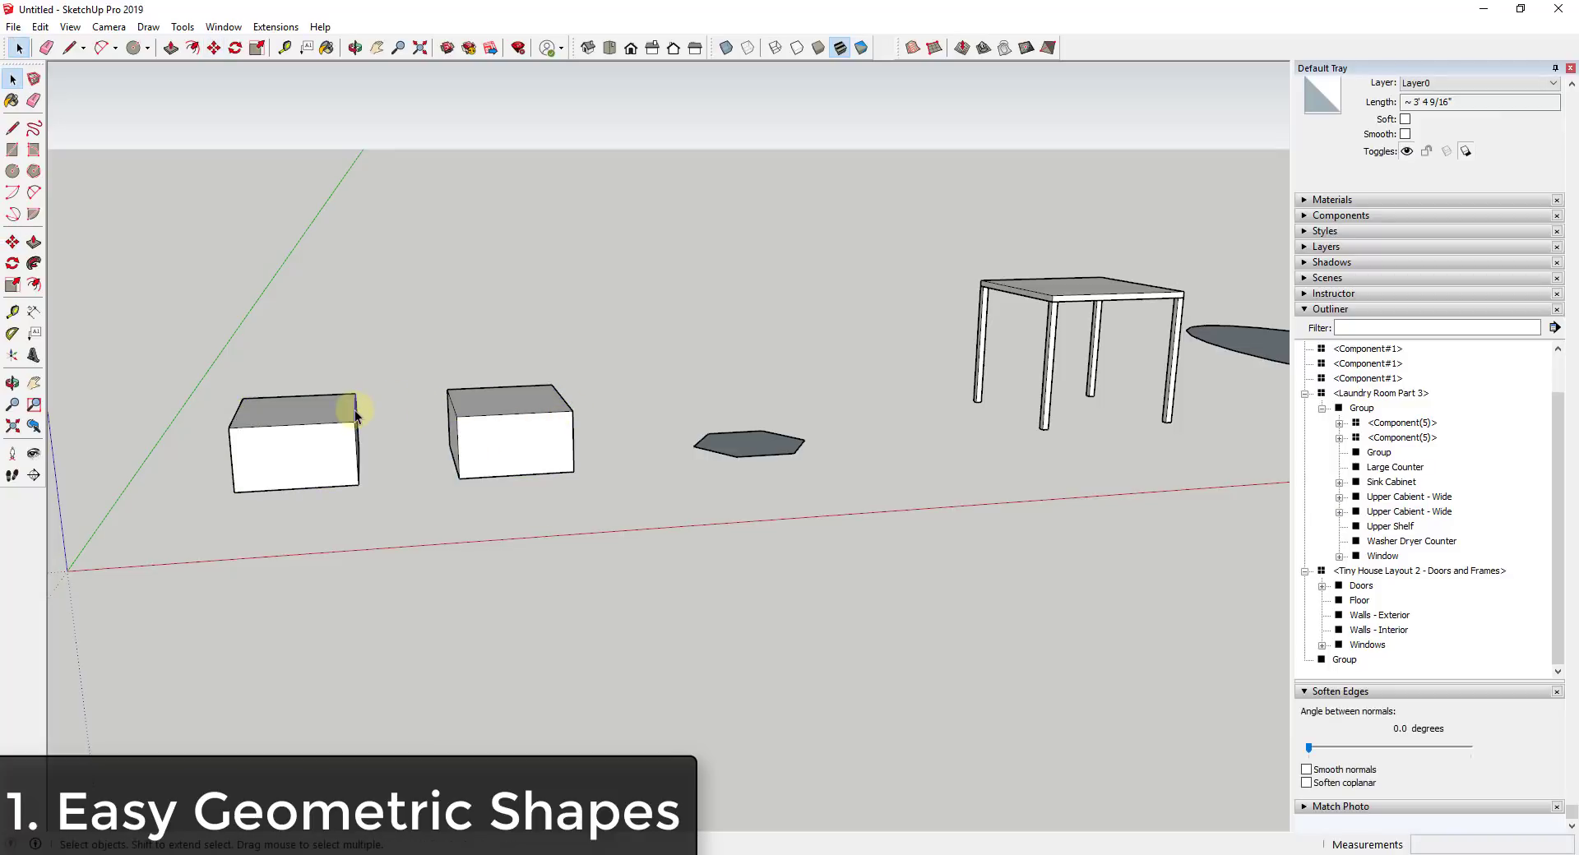
{"action": "key", "text": "m"}
{"action": "left_click", "coordinate": [354, 410]}
{"action": "left_click", "coordinate": [402, 410]}
{"action": "scroll", "coordinate": [691, 363], "scroll_direction": "up", "scroll_amount": 3}
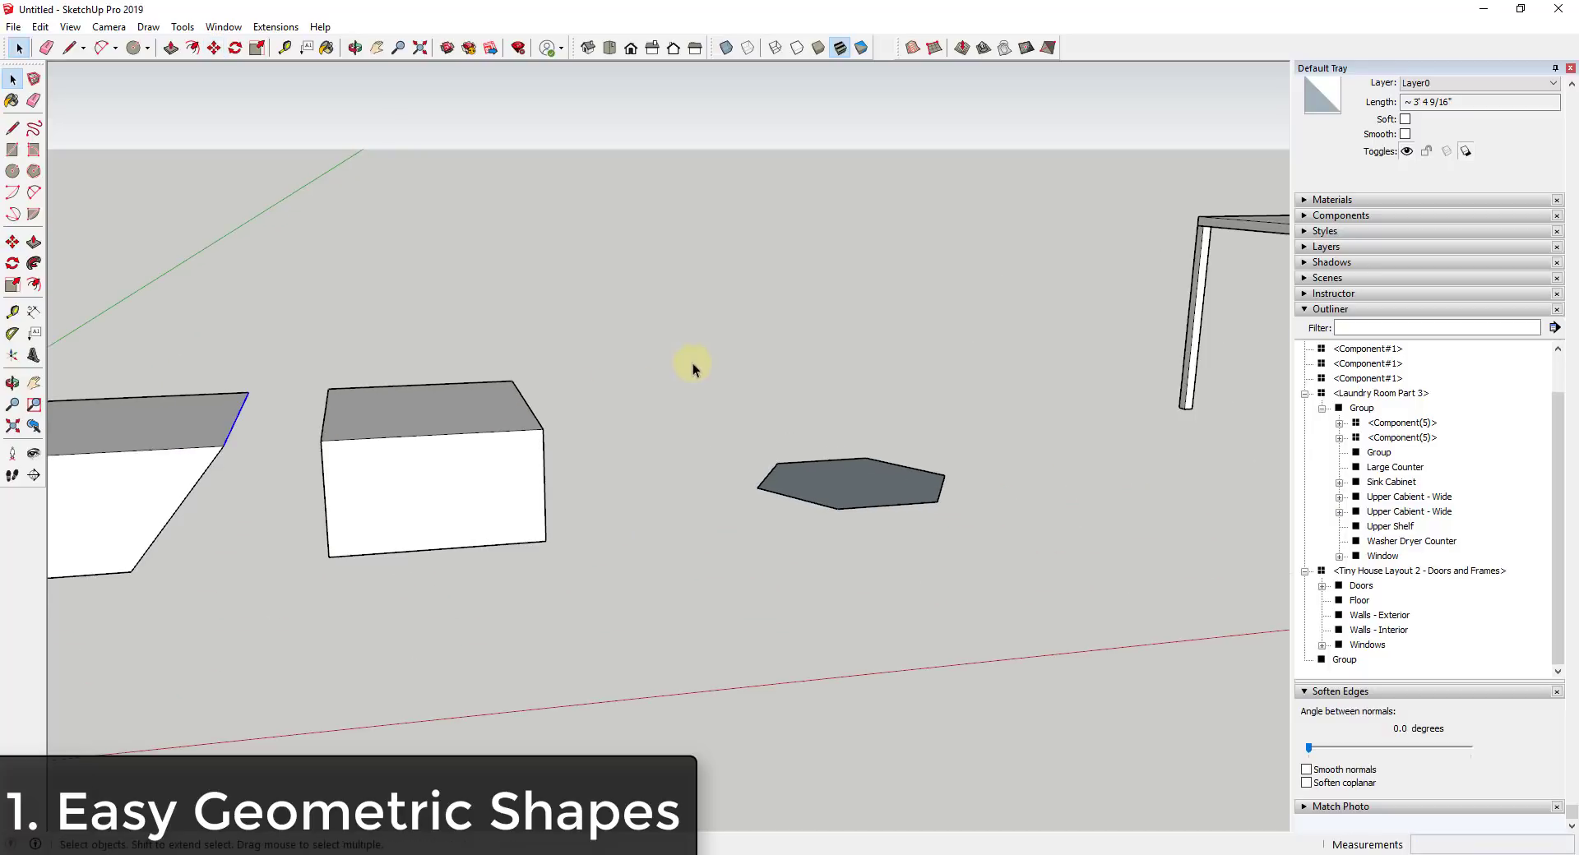
{"action": "key", "text": "space"}
- Select both short top edges of the original box and move them about 1' 2" along the red axis toward the hexagon
{"action": "middle_click_drag", "start_coordinate": [349, 413], "coordinate": [402, 406]}
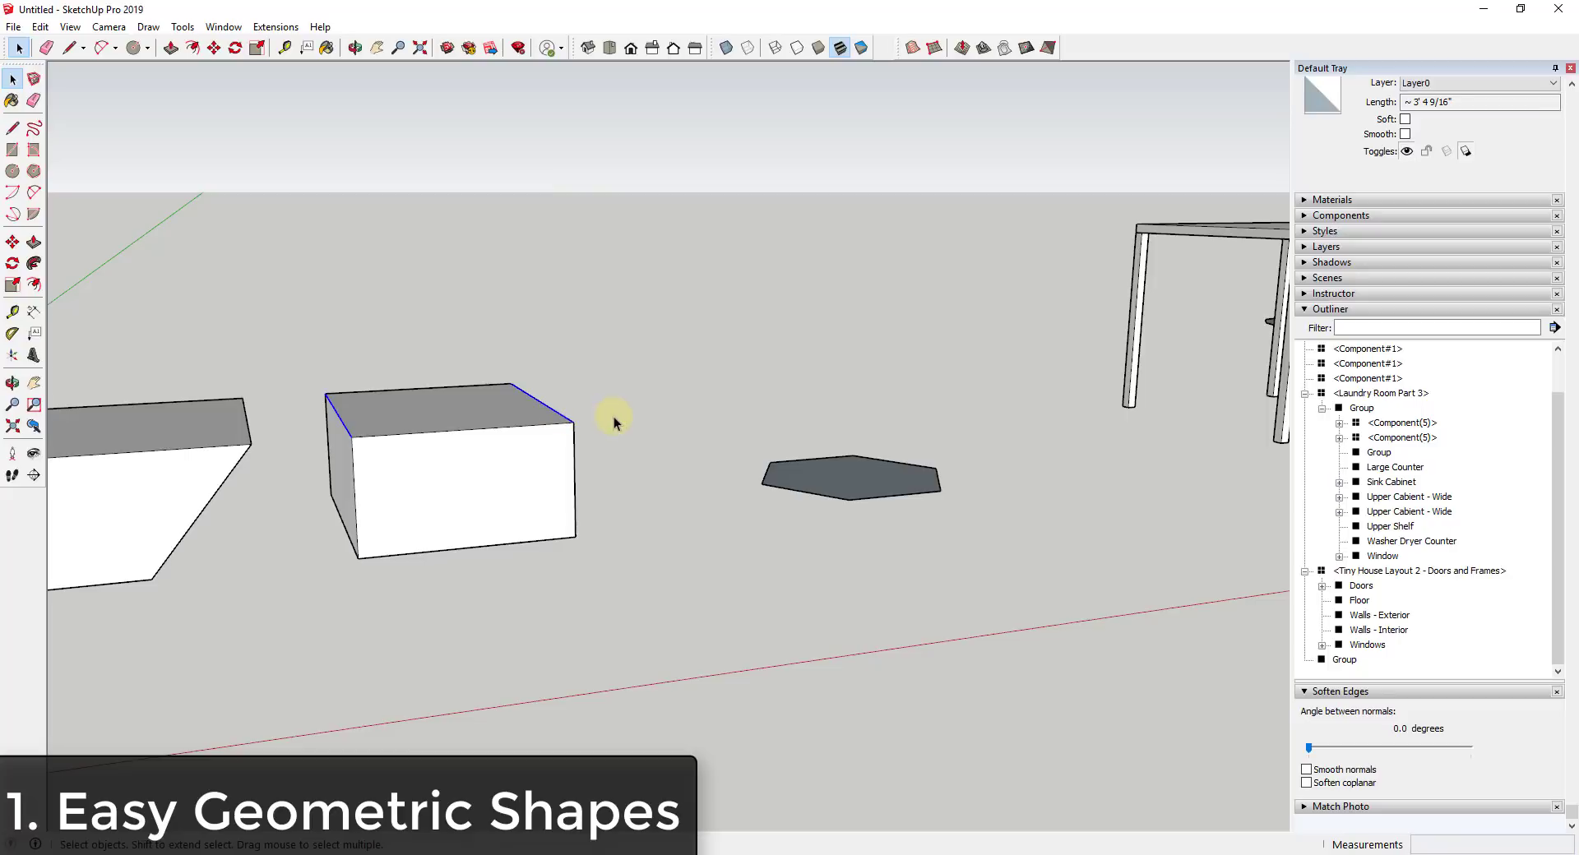
{"action": "middle_click_drag", "start_coordinate": [614, 421], "coordinate": [592, 406]}
{"action": "key", "text": "m"}
{"action": "left_click", "coordinate": [567, 416]}
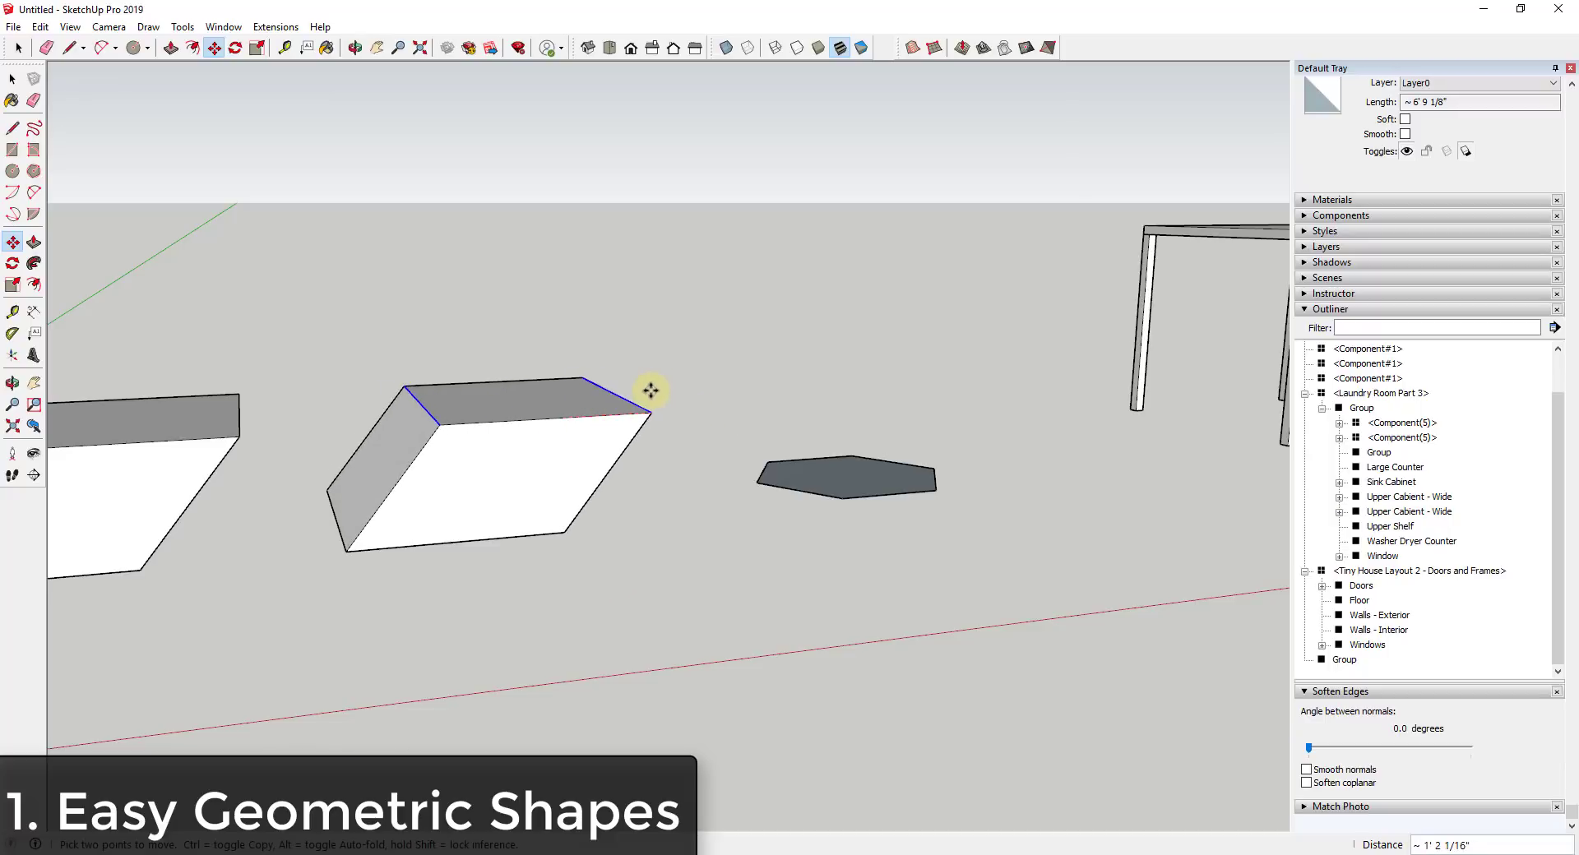
- Select the box's short top edge nearest the hexagon and the opposite short bottom edge, and move both about 1' 2 3/4" along the red axis
{"action": "key", "text": "space"}
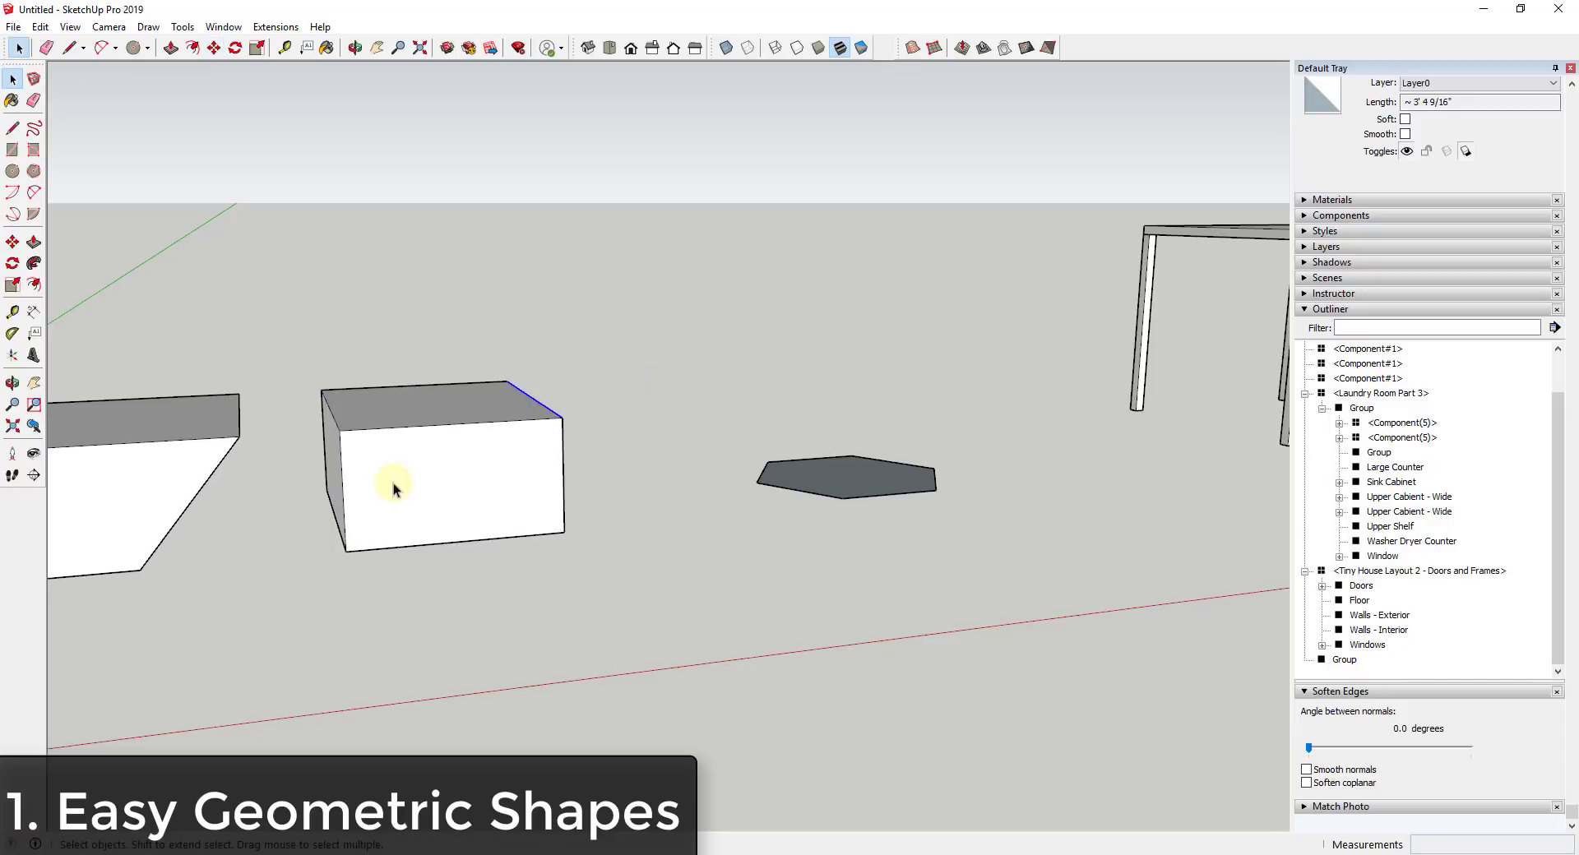
{"action": "scroll", "coordinate": [344, 530], "scroll_direction": "up", "scroll_amount": 2}
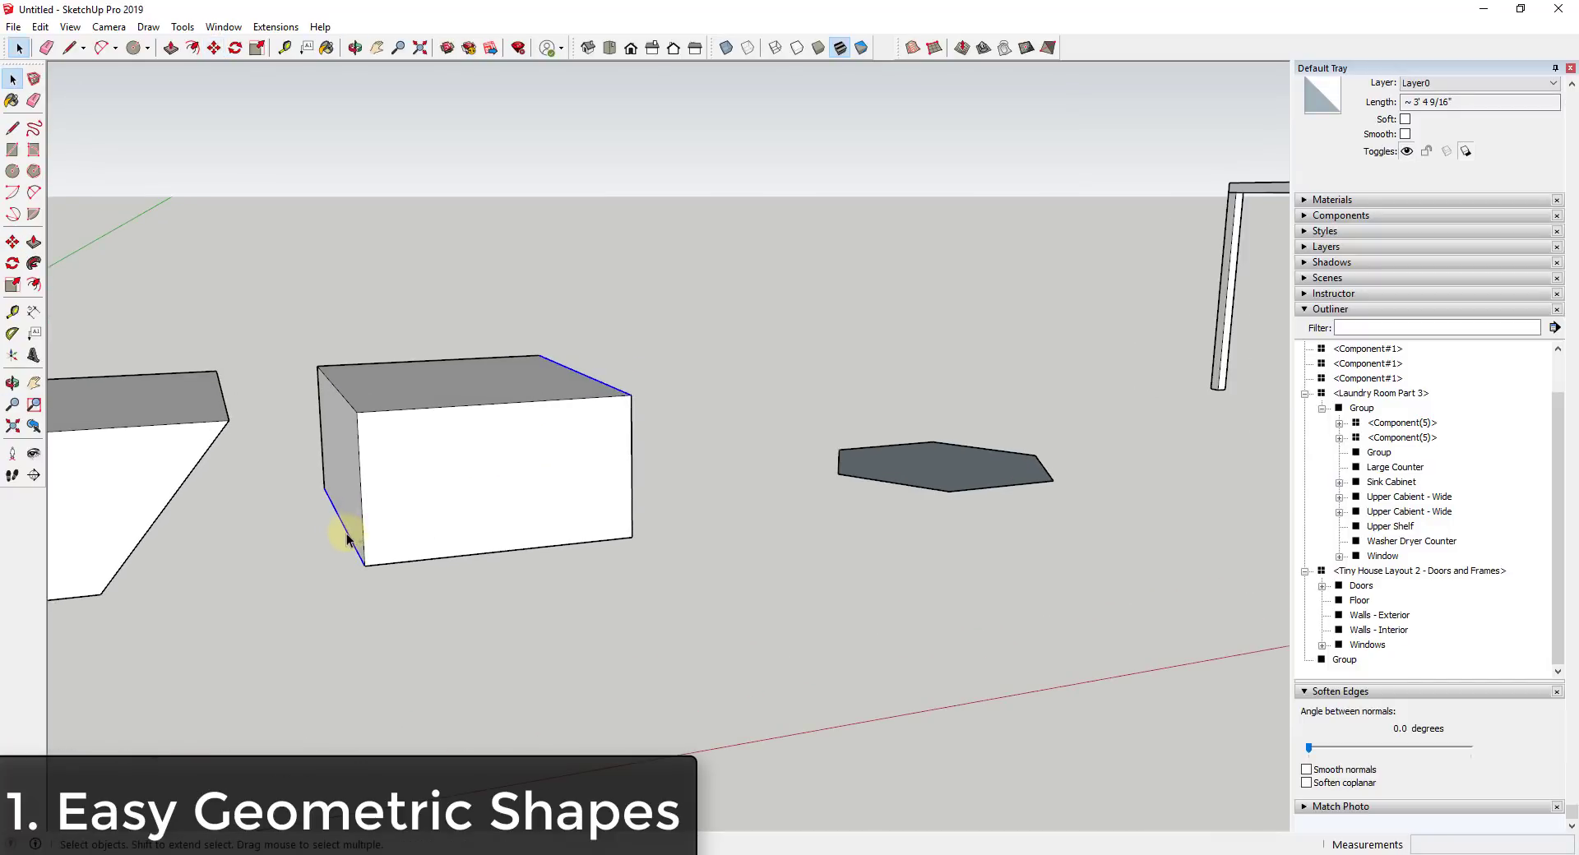
{"action": "key", "text": "m"}
{"action": "left_click", "coordinate": [362, 565]}
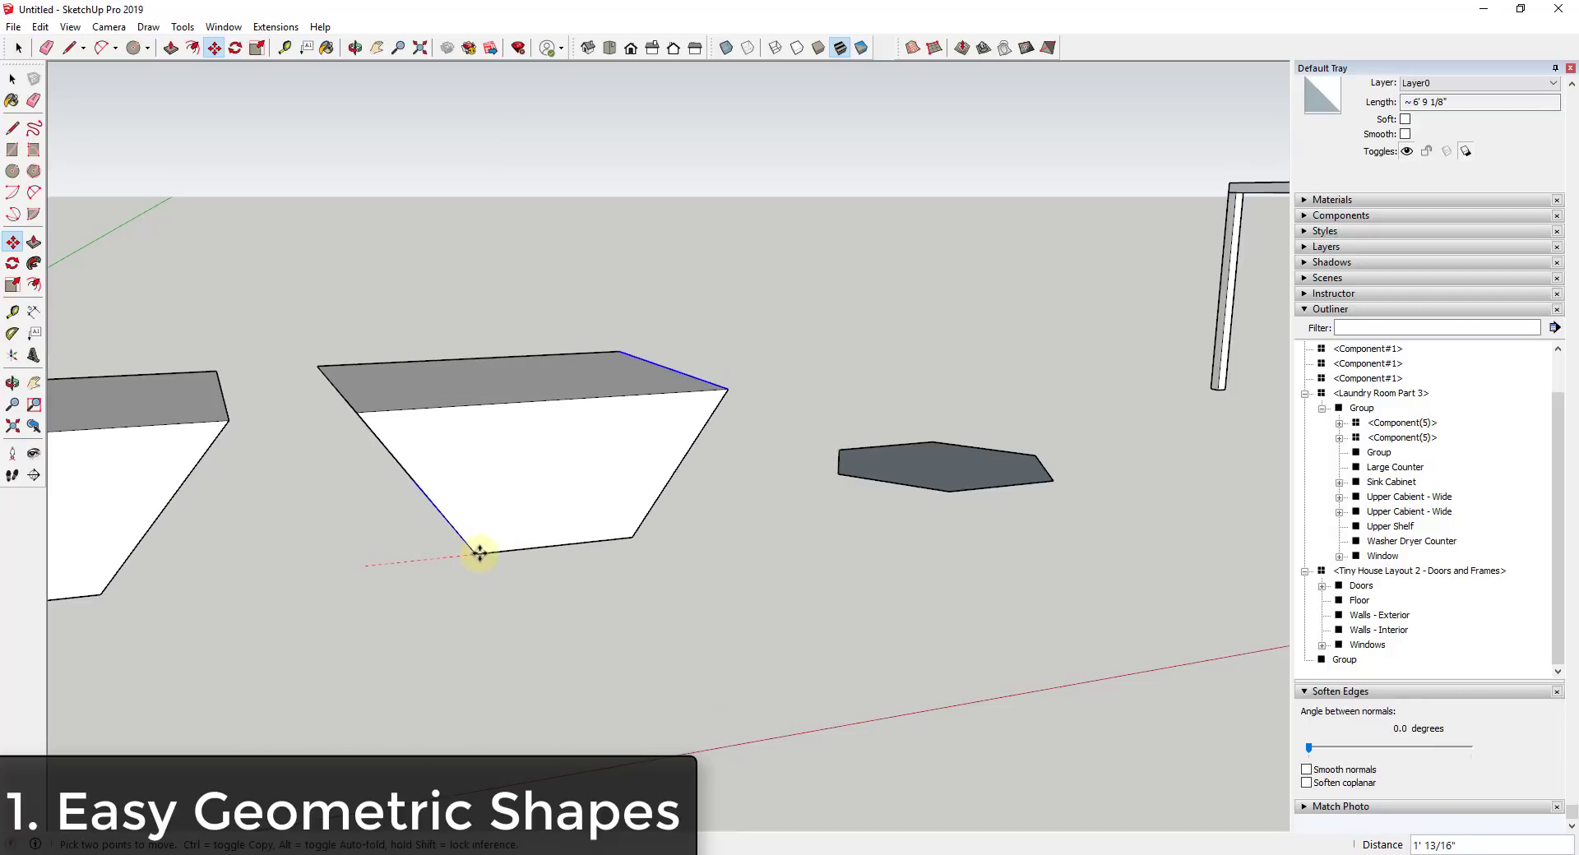
{"action": "left_click", "coordinate": [492, 552]}
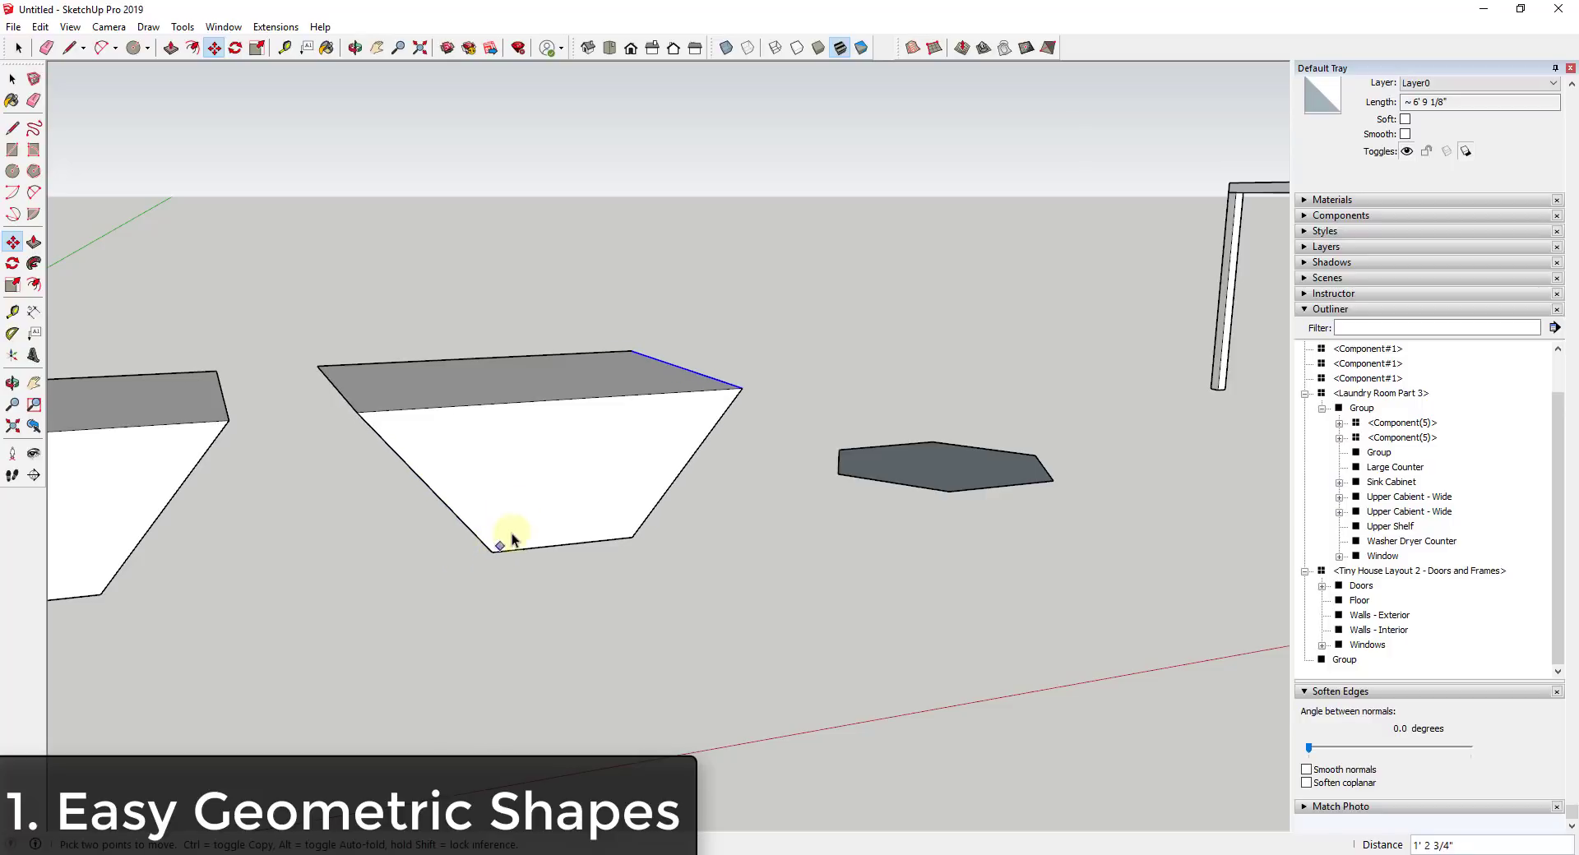
- Move the copied box's remaining top edges outward so its upright sides flare toward the top
{"action": "middle_click_drag", "start_coordinate": [515, 485], "coordinate": [663, 465]}
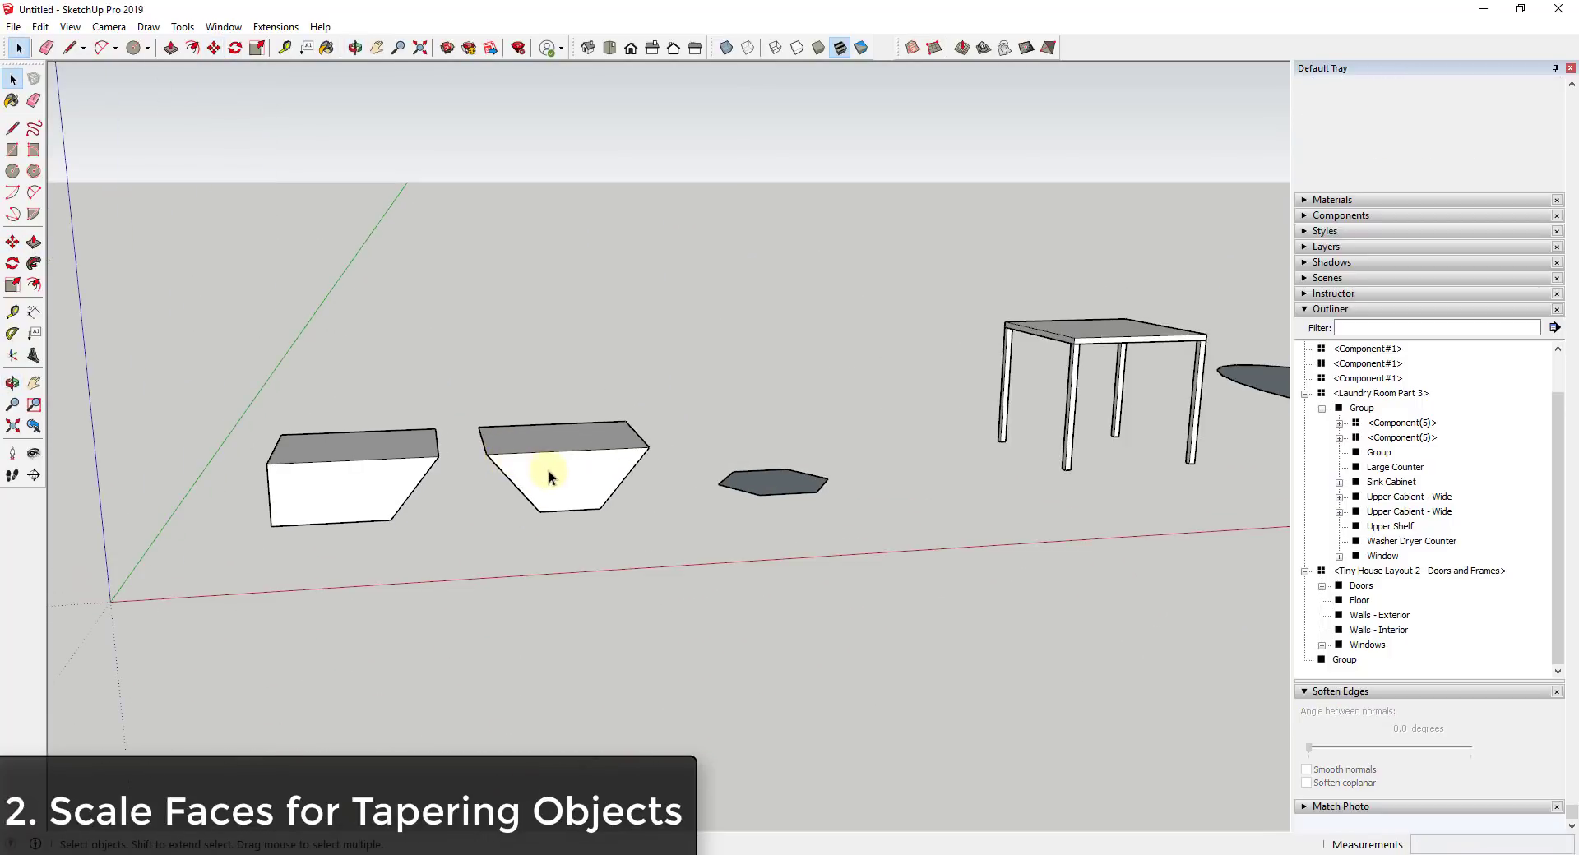
{"action": "middle_click_drag", "start_coordinate": [370, 466], "coordinate": [301, 417]}
{"action": "left_click", "coordinate": [370, 549]}
{"action": "key", "text": "space"}
{"action": "scroll", "coordinate": [671, 458], "scroll_direction": "down", "scroll_amount": 3}
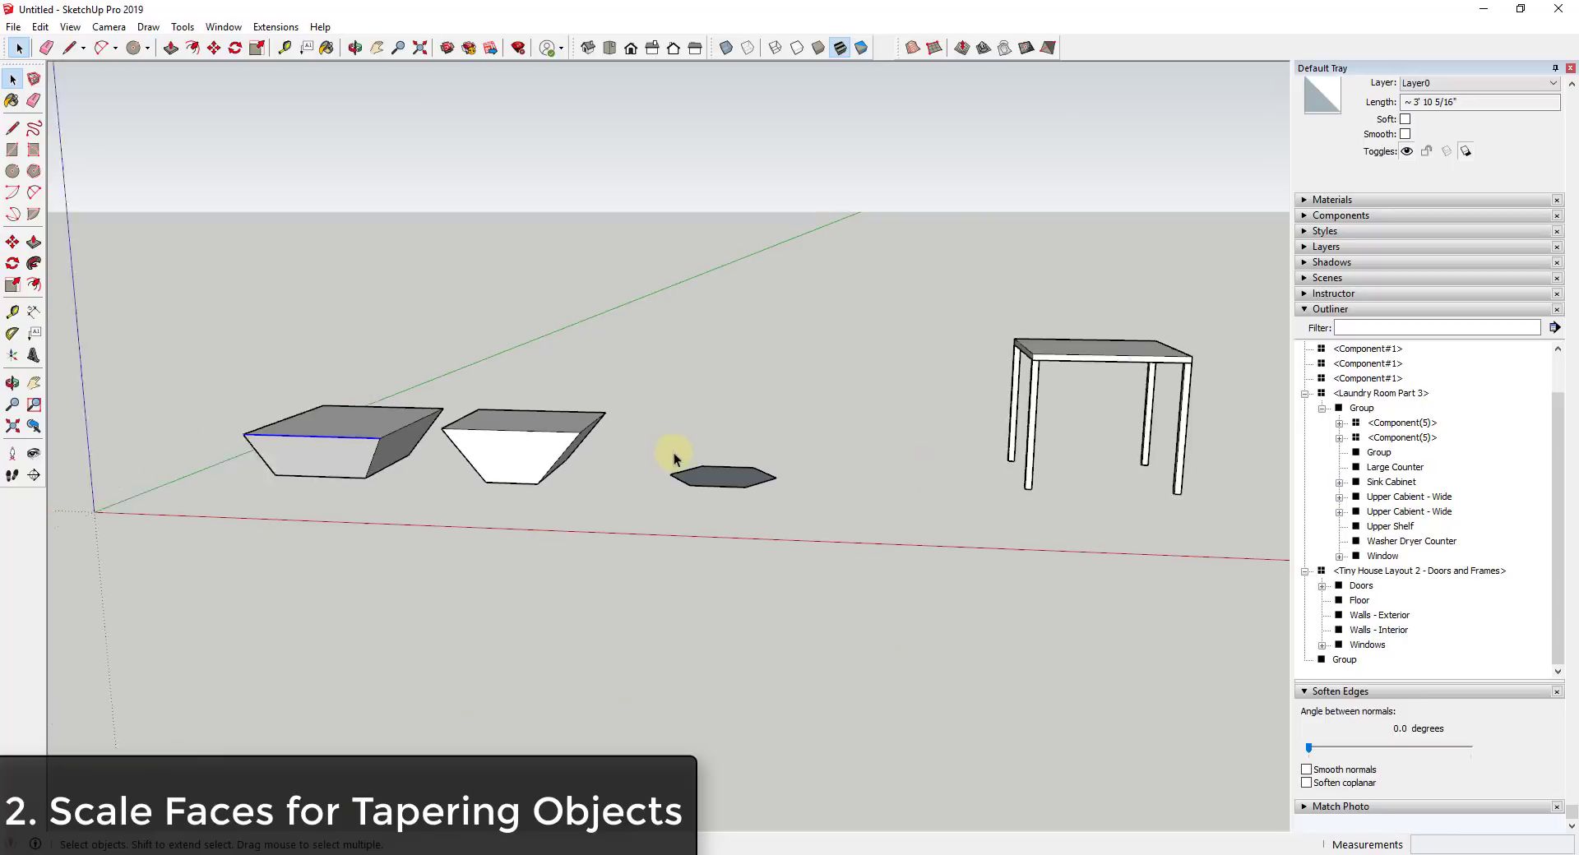
- Open the table's front corner leg on the hexagon side for component editing
{"action": "scroll", "coordinate": [1094, 437], "scroll_direction": "up", "scroll_amount": 2}
{"action": "middle_click_drag", "start_coordinate": [1094, 437], "coordinate": [833, 484]}
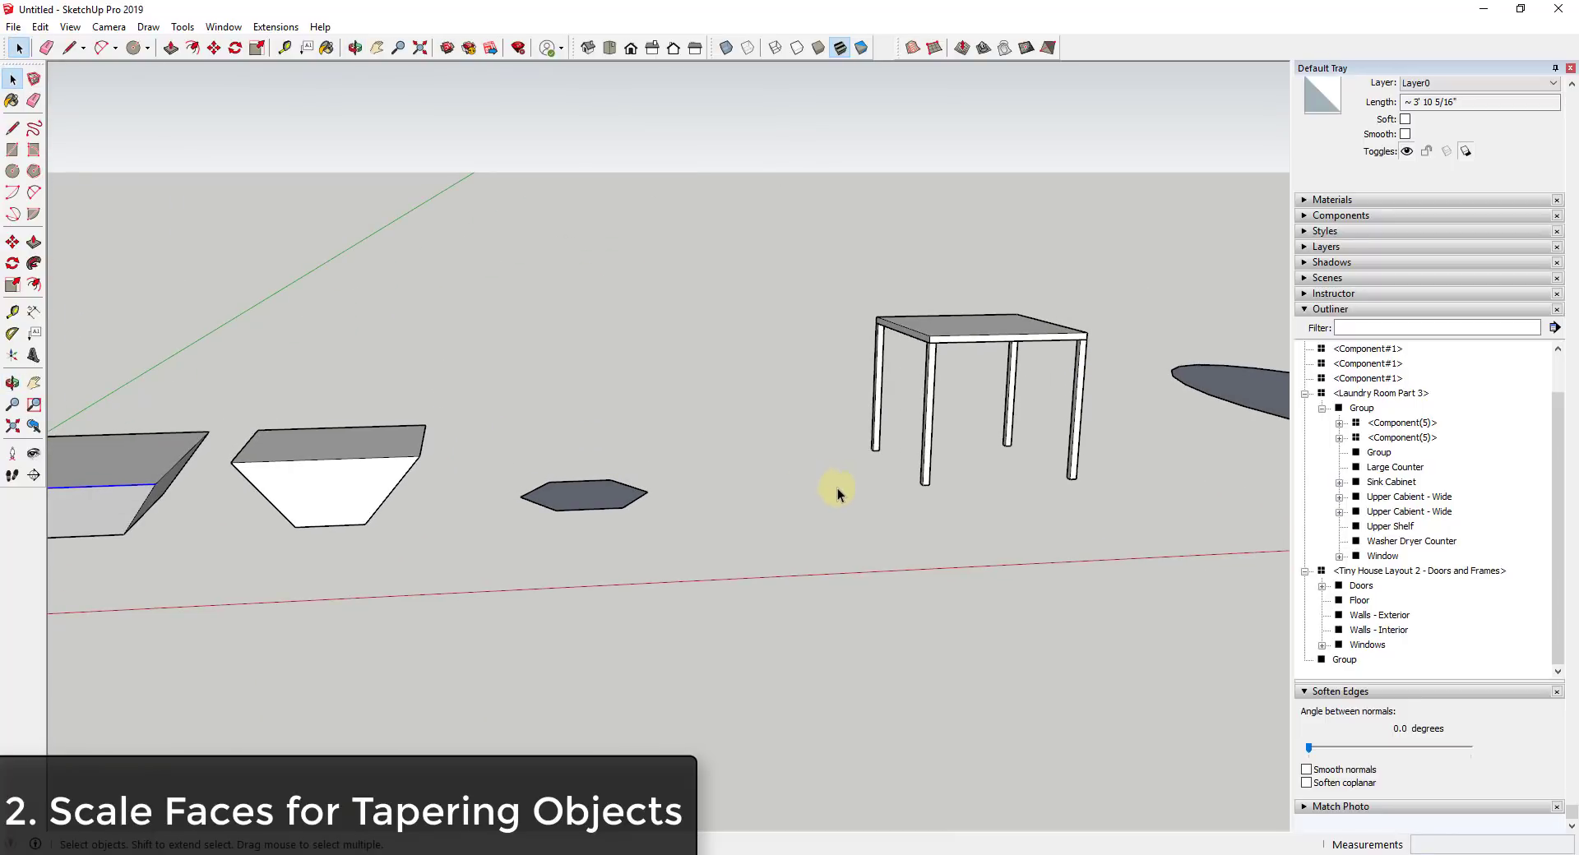
{"action": "middle_click_drag", "start_coordinate": [837, 492], "coordinate": [476, 539]}
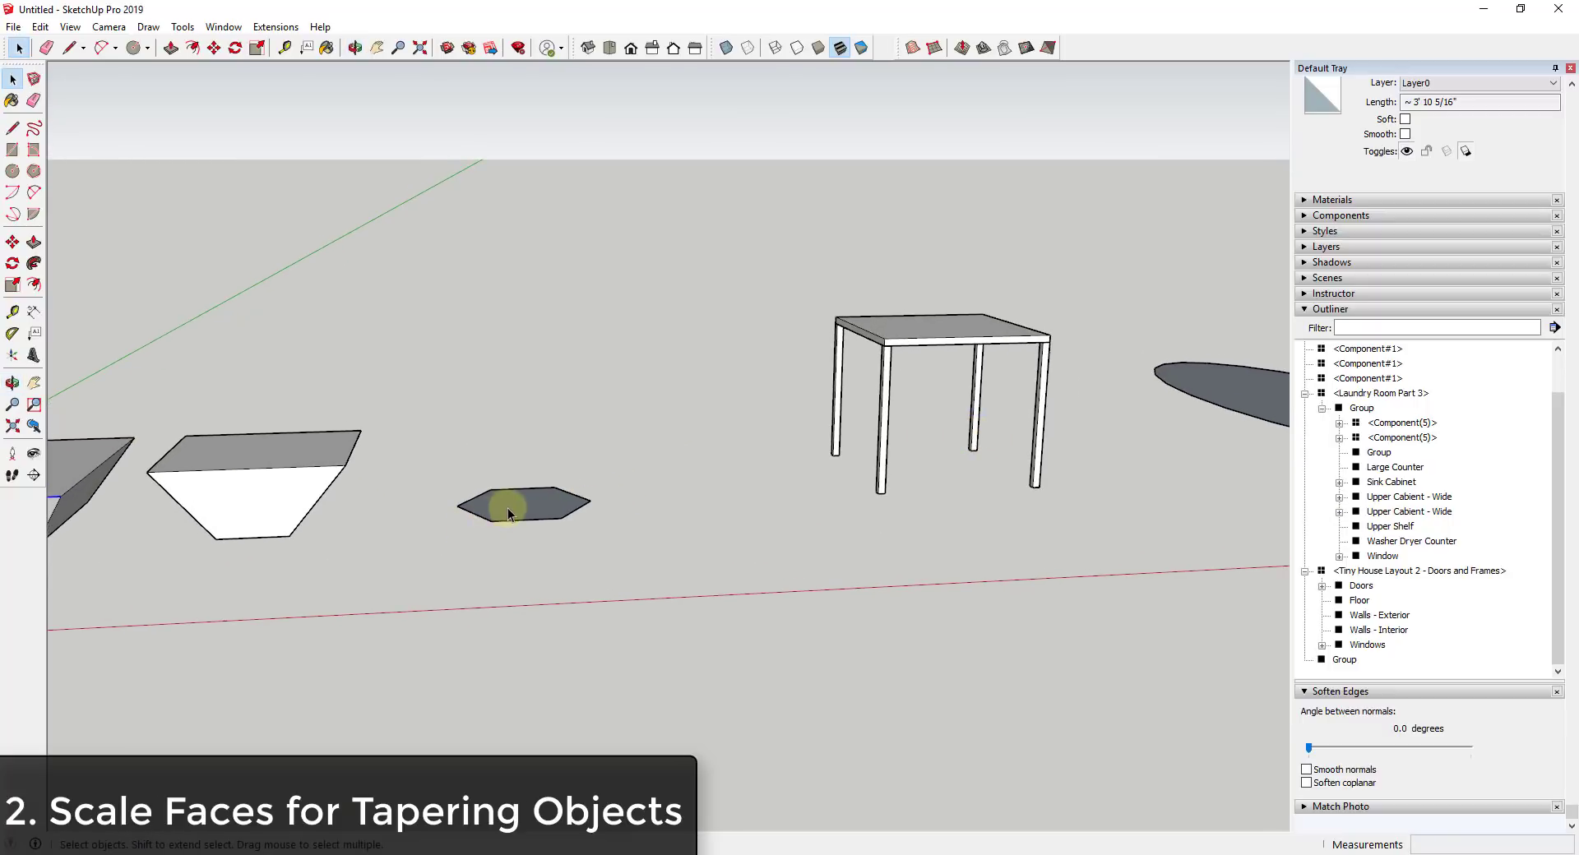
{"action": "middle_click_drag", "start_coordinate": [614, 496], "coordinate": [789, 493]}
{"action": "middle_click_drag", "start_coordinate": [760, 461], "coordinate": [926, 416]}
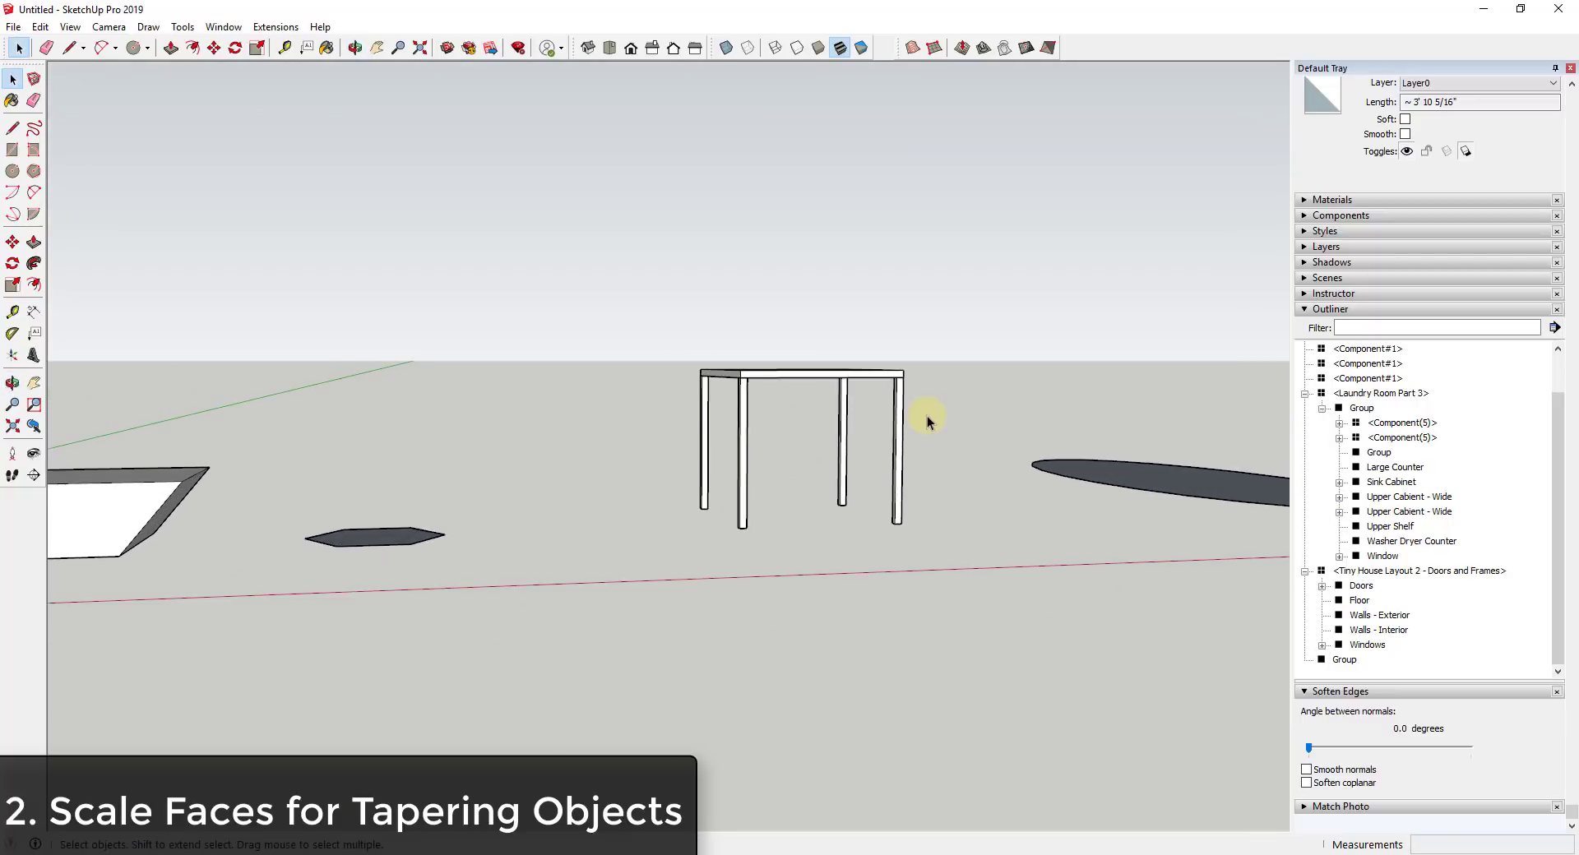
{"action": "scroll", "coordinate": [926, 416], "scroll_direction": "up", "scroll_amount": 4}
{"action": "double_click", "coordinate": [762, 416]}
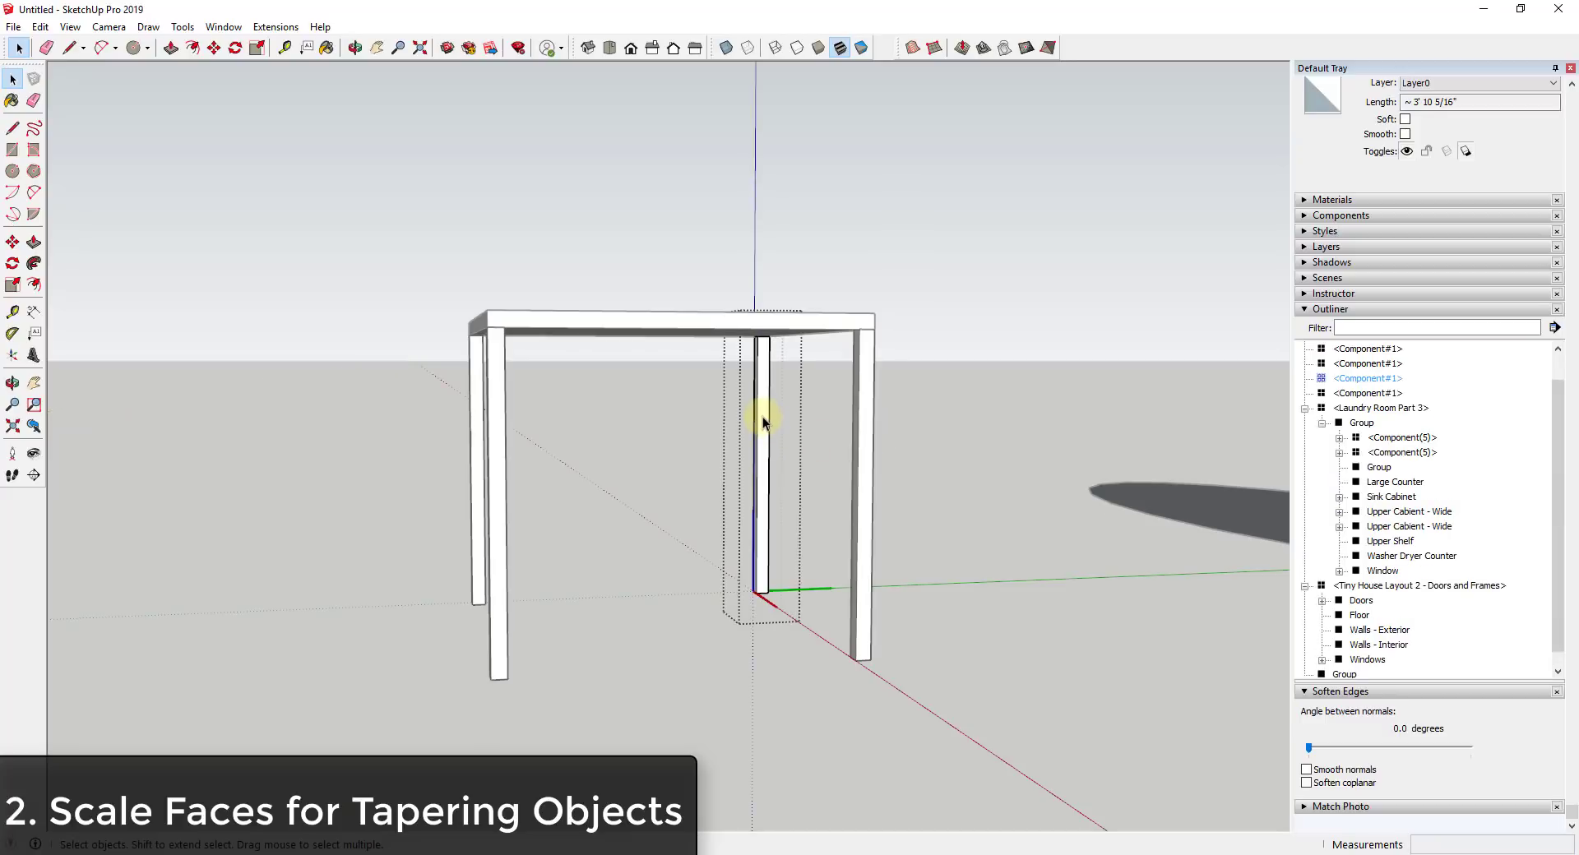
{"action": "left_click", "coordinate": [867, 572]}
{"action": "double_click", "coordinate": [496, 537]}
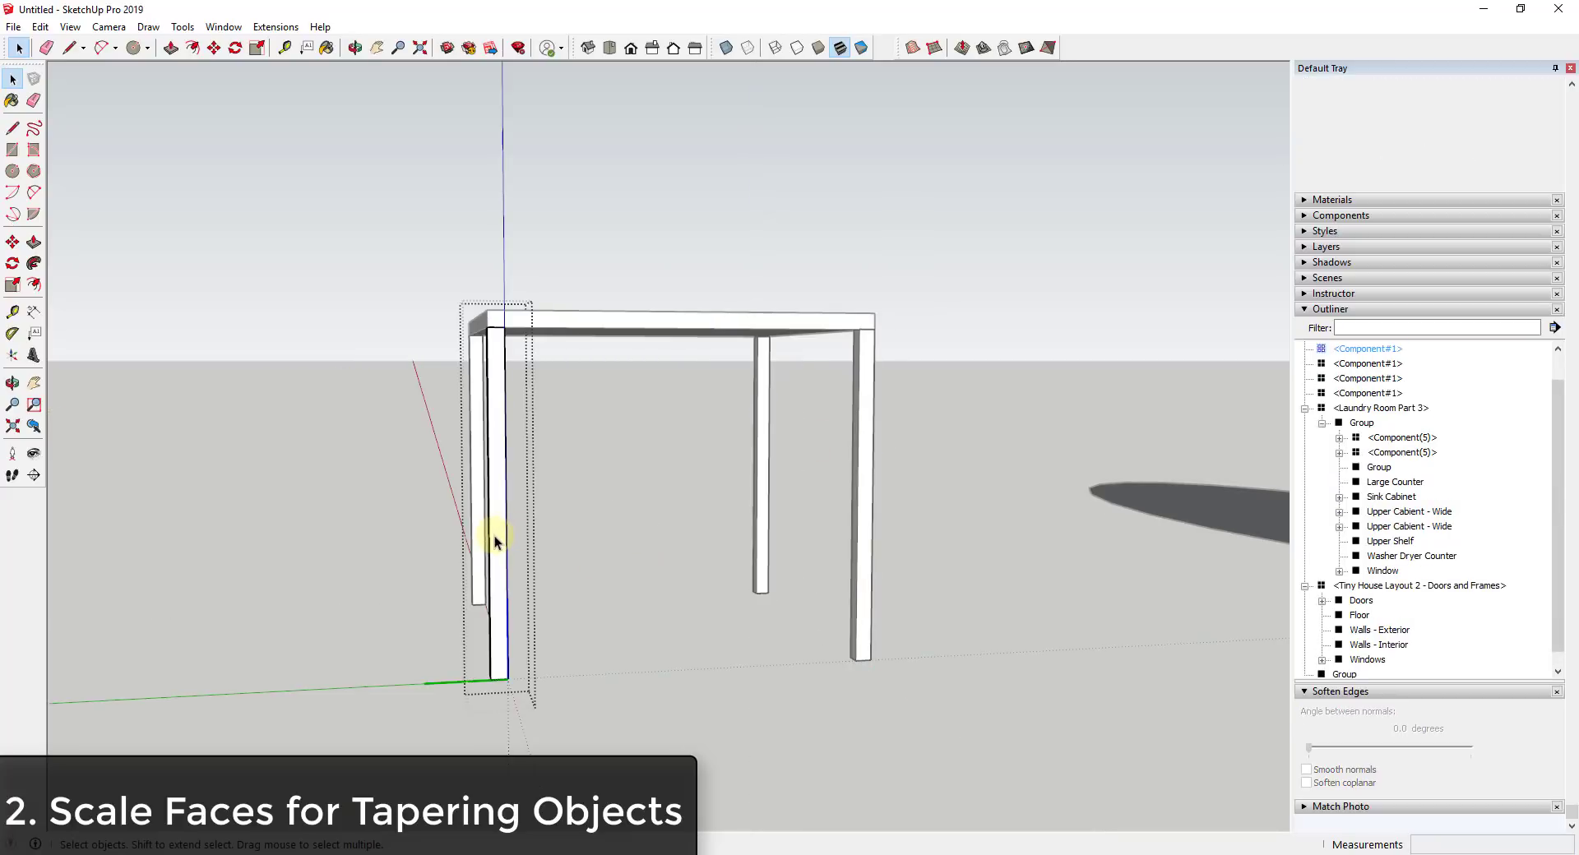
{"action": "left_click", "coordinate": [495, 535]}
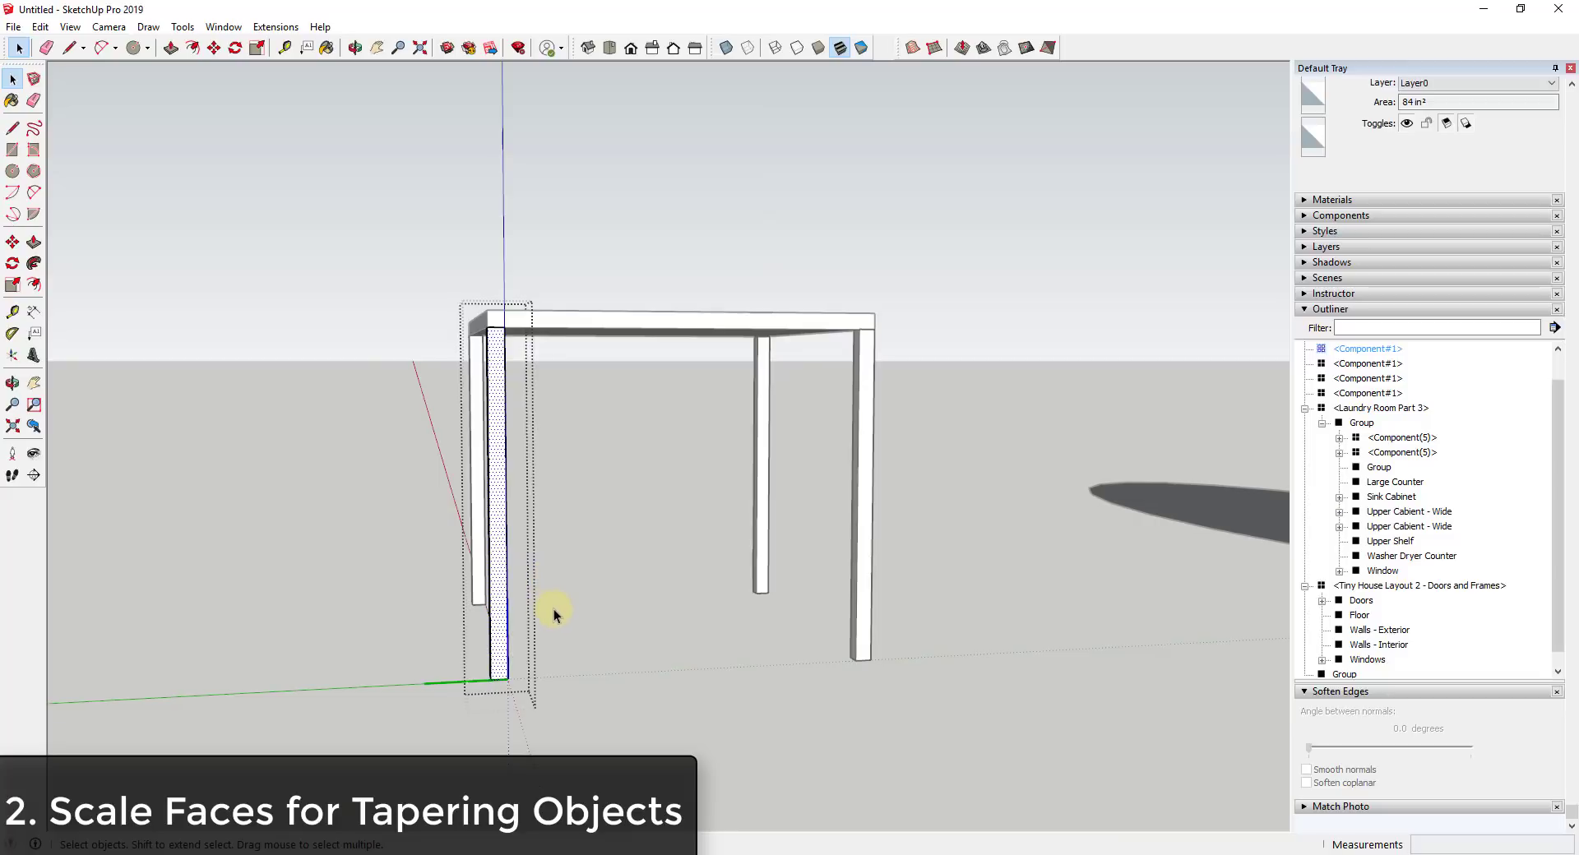
- Copy the leg's bottom edges about 9 13/16" up the leg to divide its faces
{"action": "middle_click_drag", "start_coordinate": [544, 643], "coordinate": [505, 592]}
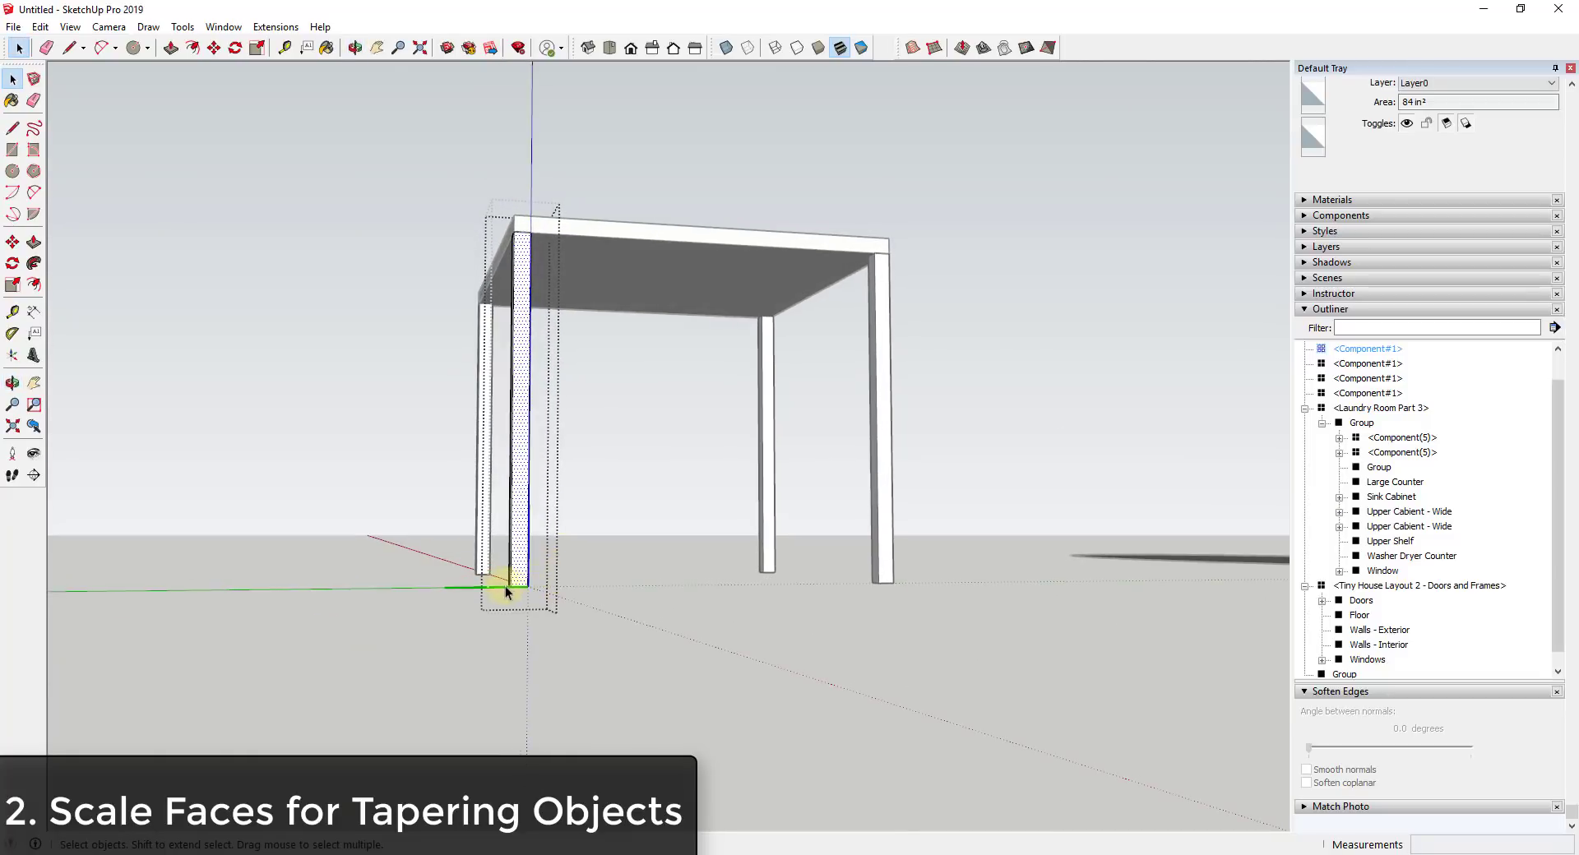
{"action": "left_click_drag", "start_coordinate": [544, 613], "coordinate": [576, 632]}
{"action": "scroll", "coordinate": [516, 570], "scroll_direction": "up", "scroll_amount": 4}
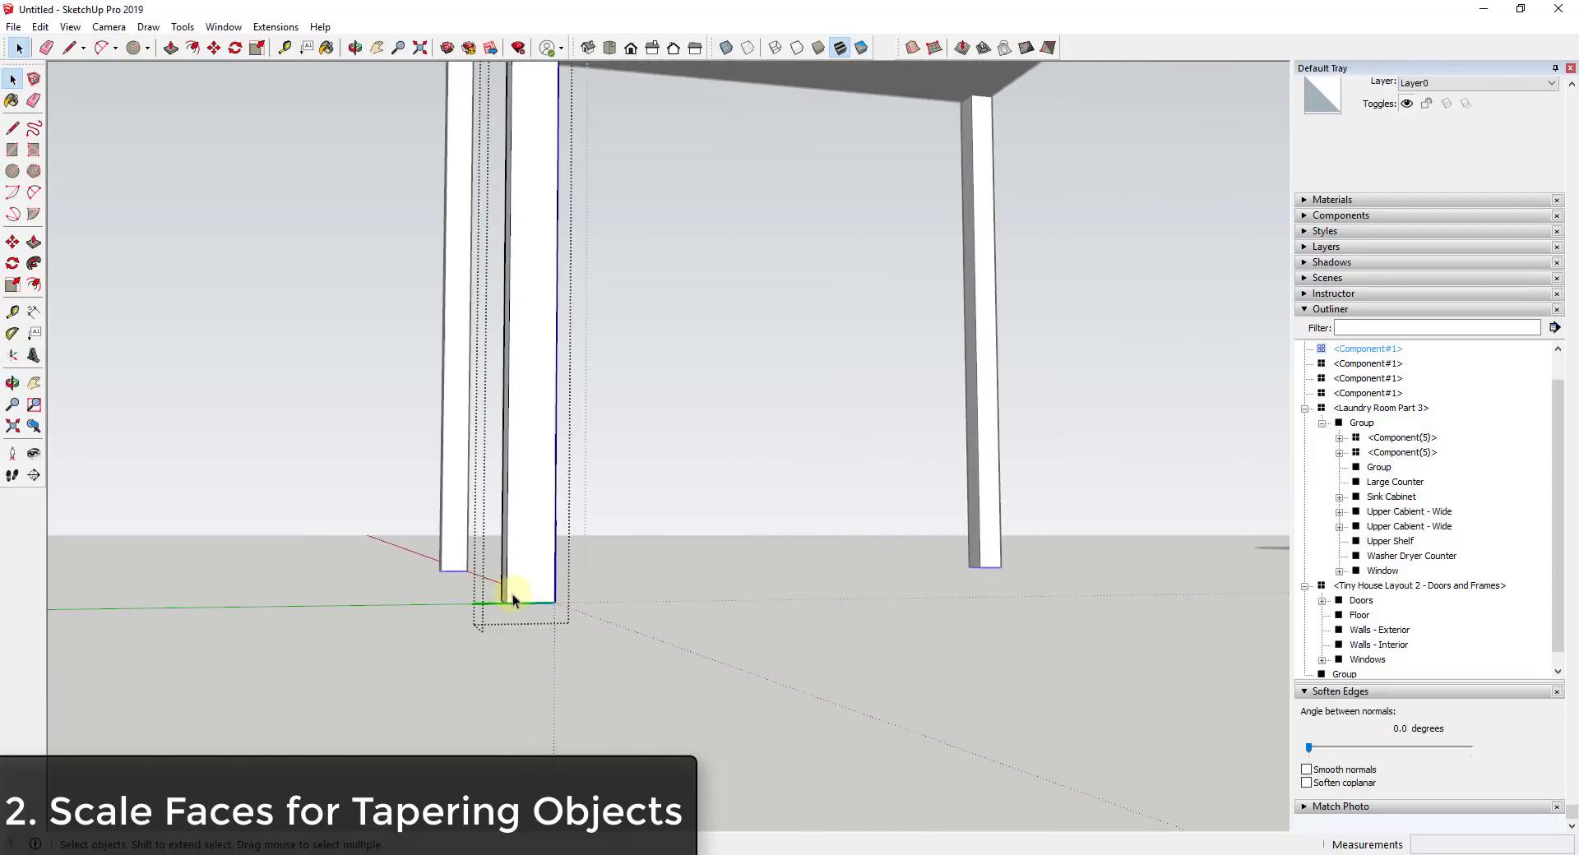
{"action": "key", "text": "m"}
{"action": "left_click", "coordinate": [506, 602]}
{"action": "key", "text": "ctrl"}
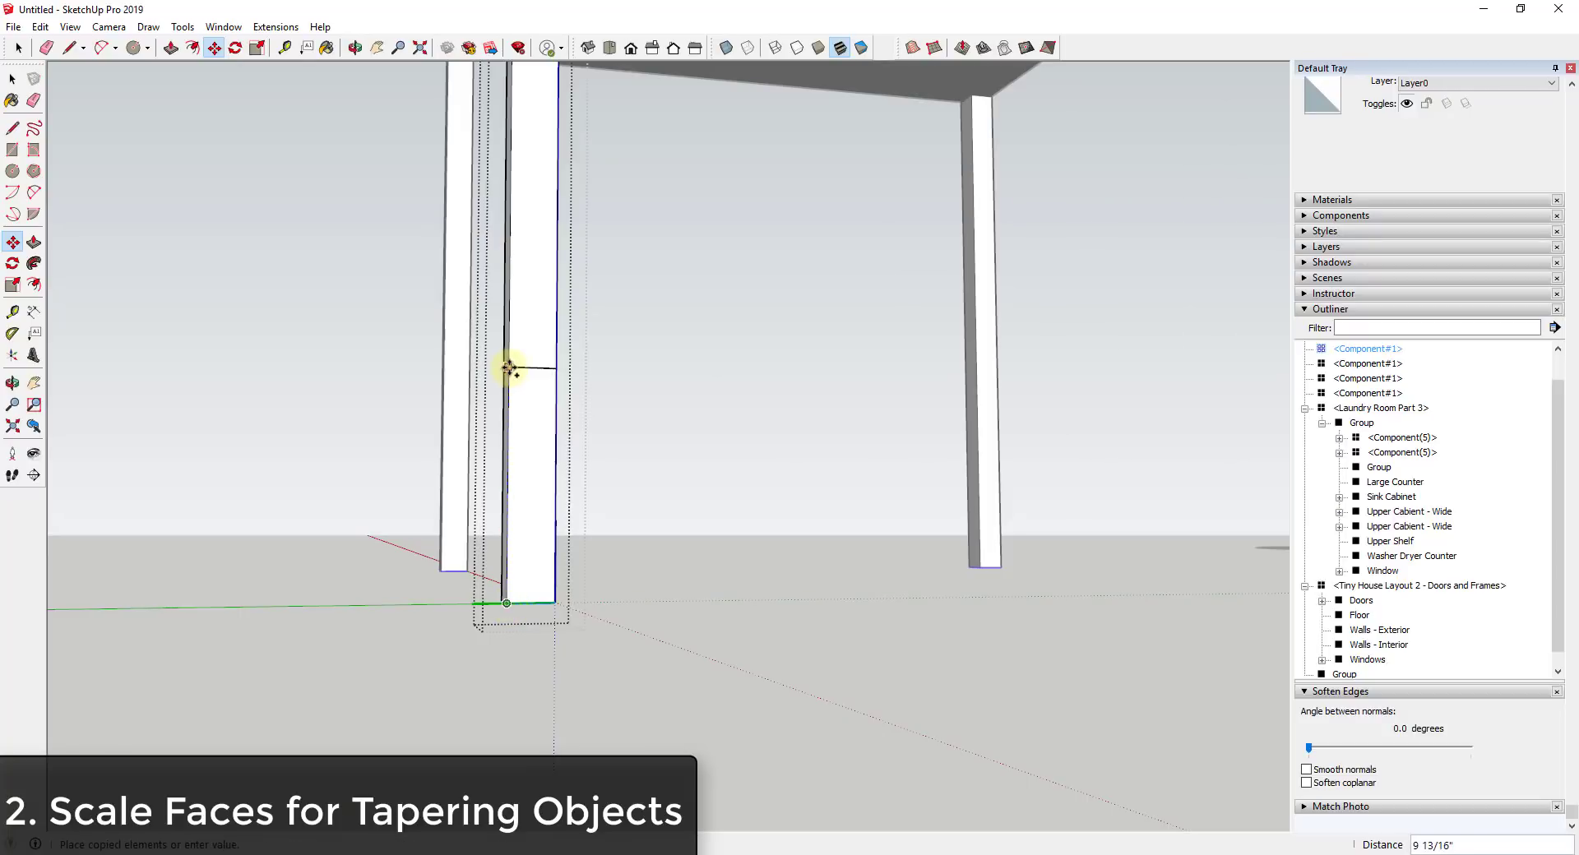
{"action": "left_click", "coordinate": [509, 367]}
{"action": "key", "text": "space"}
- Try to taper the leg by uniformly scaling its bottom face to about 0.40, and undo back to the undivided leg
{"action": "middle_click_drag", "start_coordinate": [553, 448], "coordinate": [396, 419]}
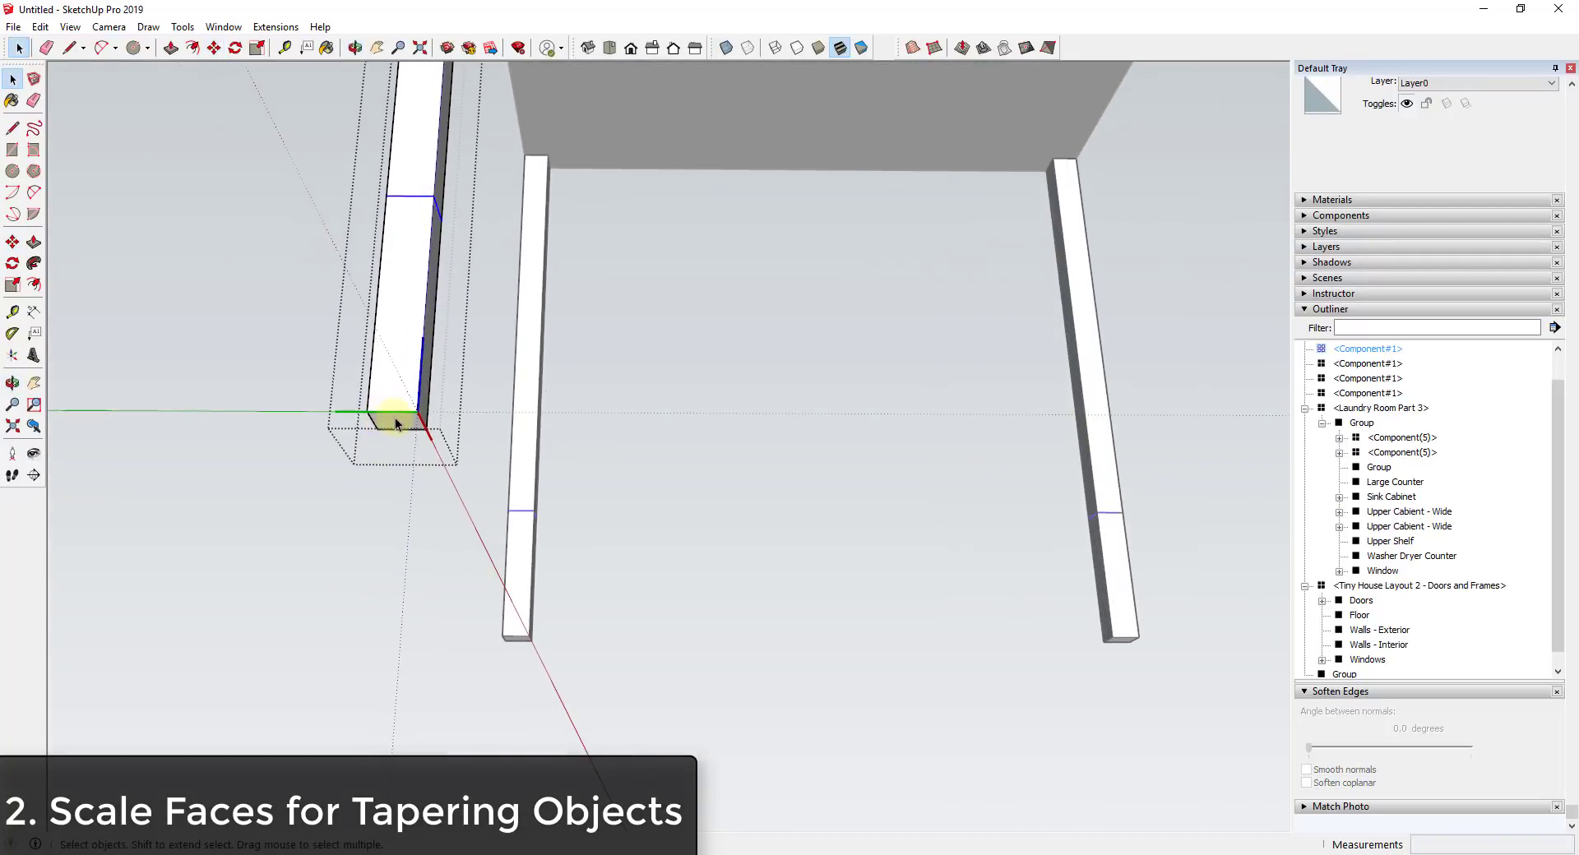
{"action": "left_click", "coordinate": [394, 416]}
{"action": "key", "text": "s"}
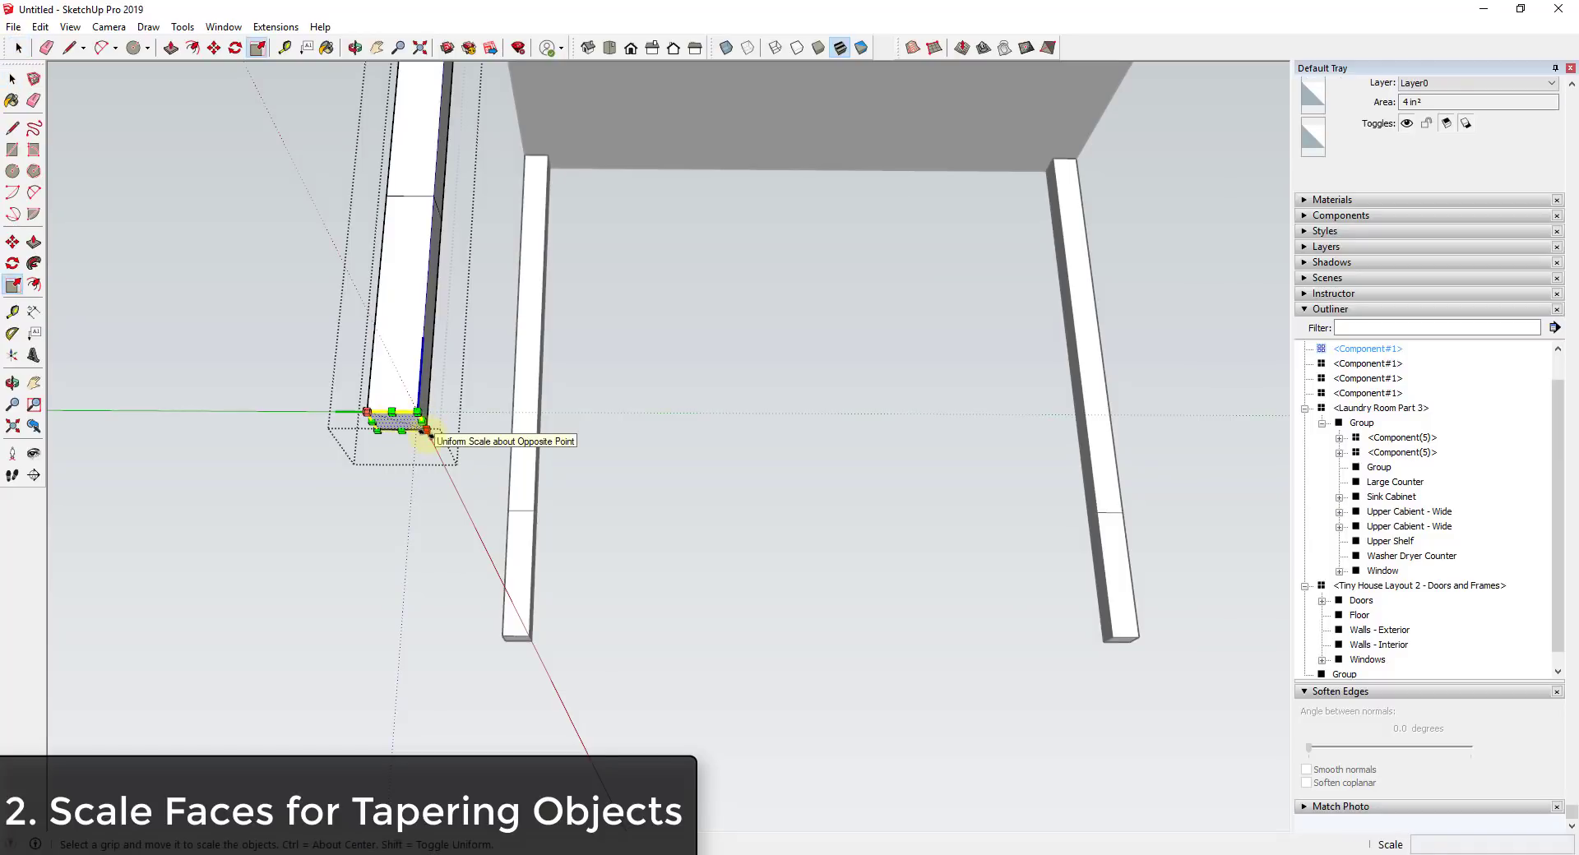
{"action": "left_click_drag", "start_coordinate": [427, 430], "coordinate": [393, 424]}
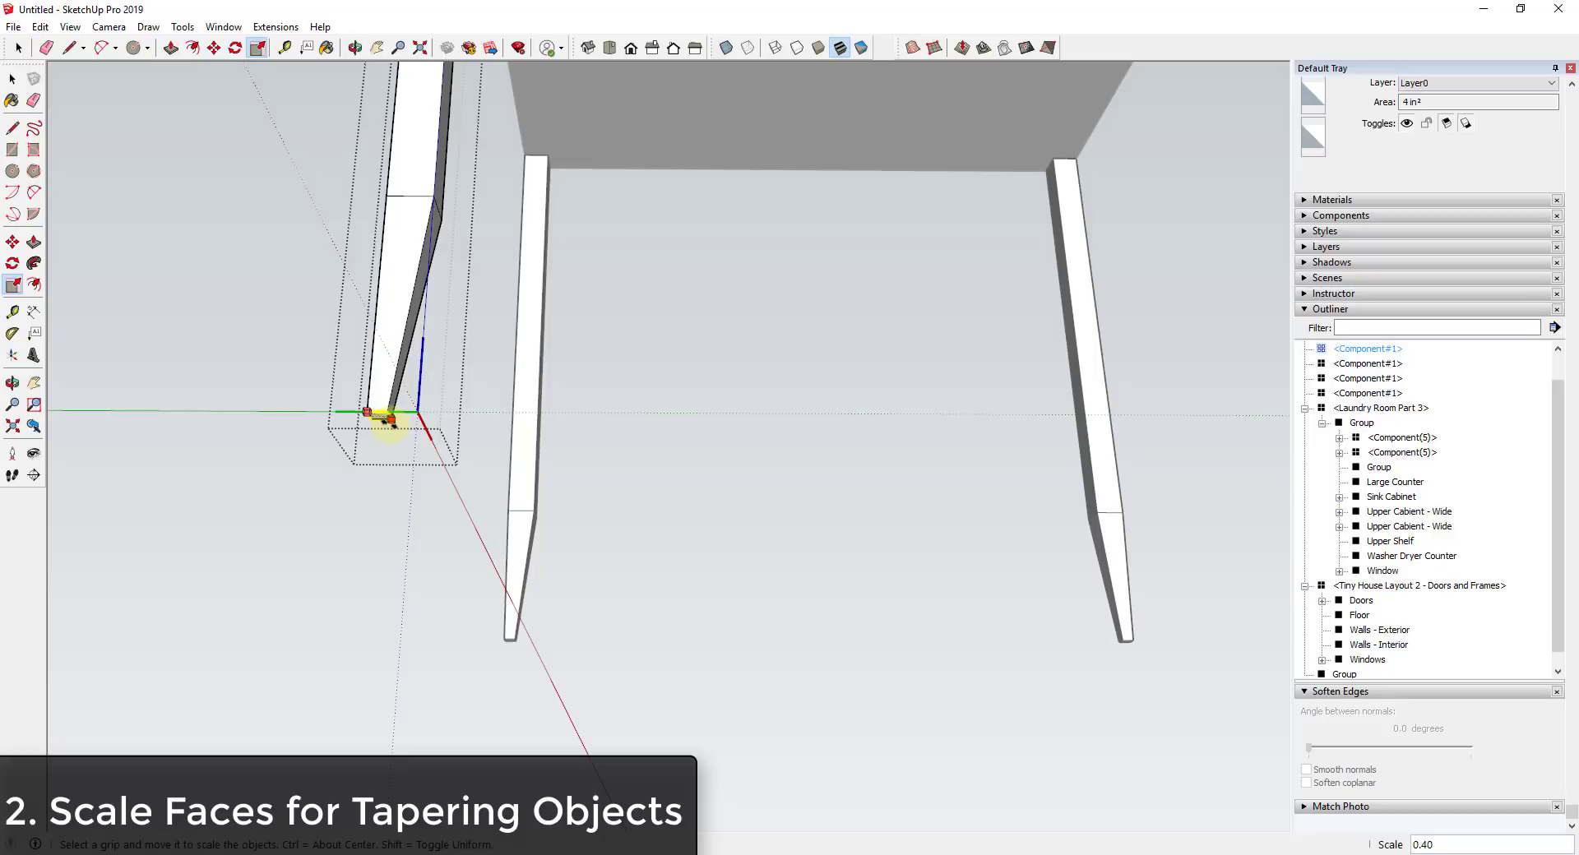
{"action": "left_click_drag", "start_coordinate": [393, 423], "coordinate": [395, 426]}
{"action": "key", "text": "space"}
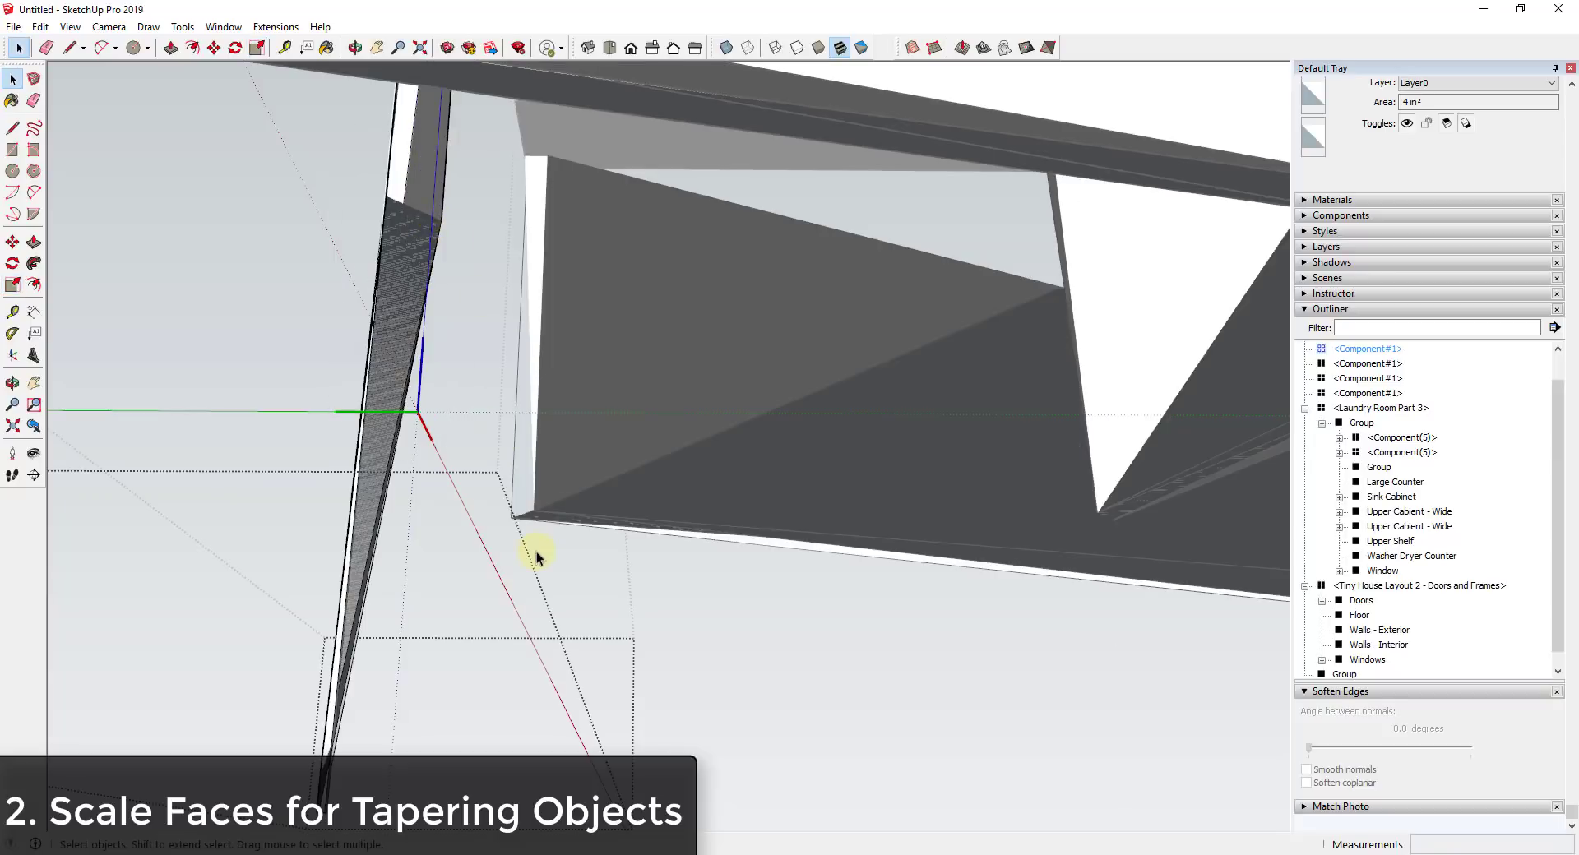
{"action": "key", "text": "ctrl+z"}
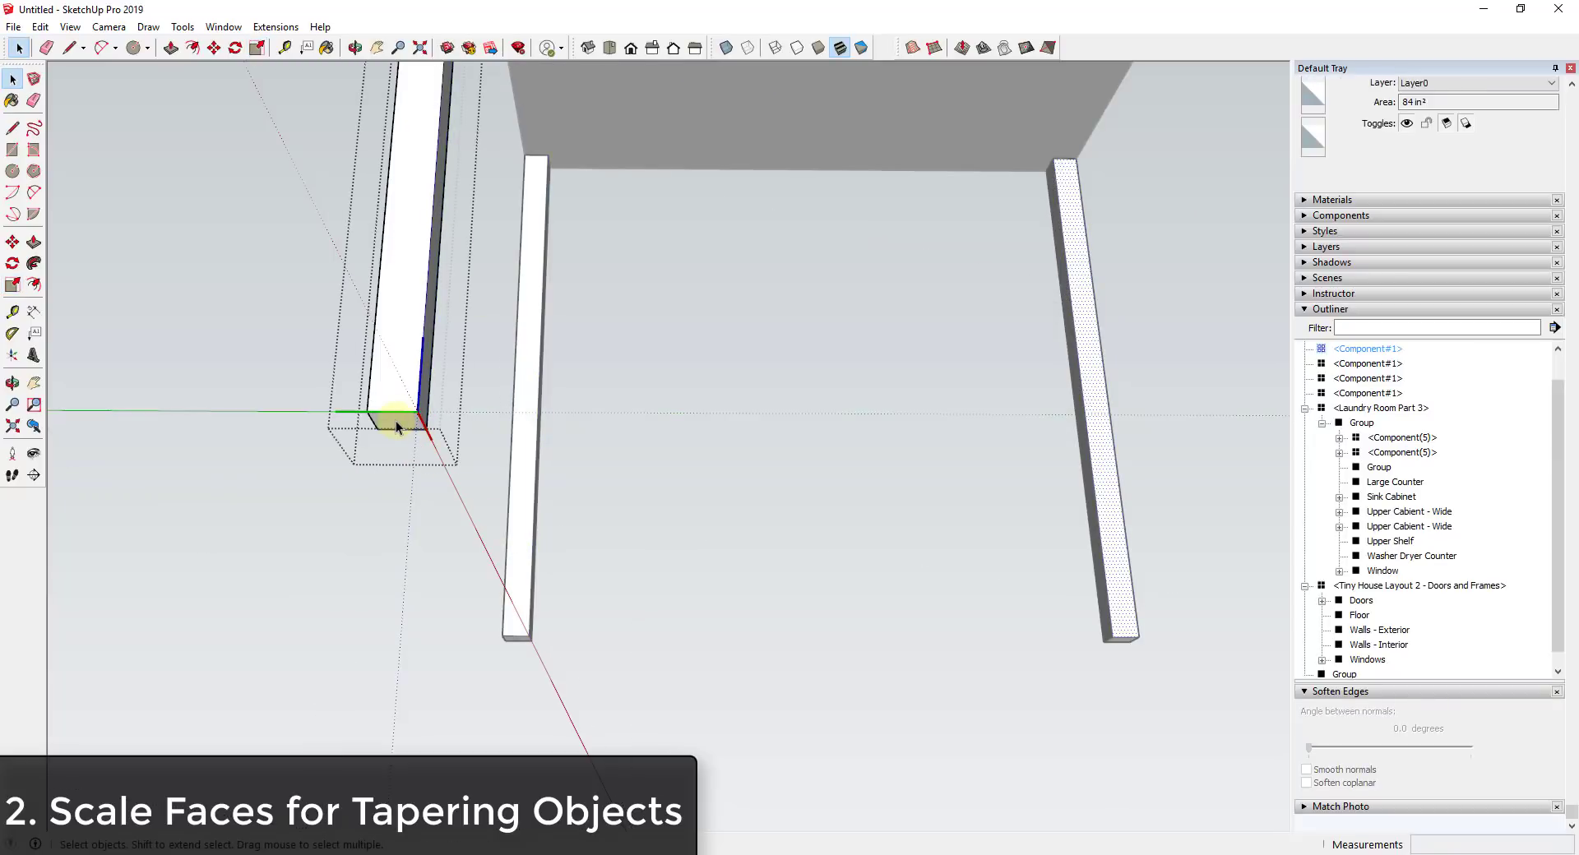
{"action": "left_click", "coordinate": [396, 426]}
{"action": "key", "text": "s"}
{"action": "key", "text": "space"}
{"action": "key", "text": "ctrl+z"}
- Select the leg's bottom face with its edges and copy them up the leg to mark where the taper starts
{"action": "double_click", "coordinate": [398, 421]}
{"action": "key", "text": "m"}
{"action": "left_click_drag", "start_coordinate": [370, 413], "coordinate": [387, 182], "text": "ctrl"}
{"action": "key", "text": "space"}
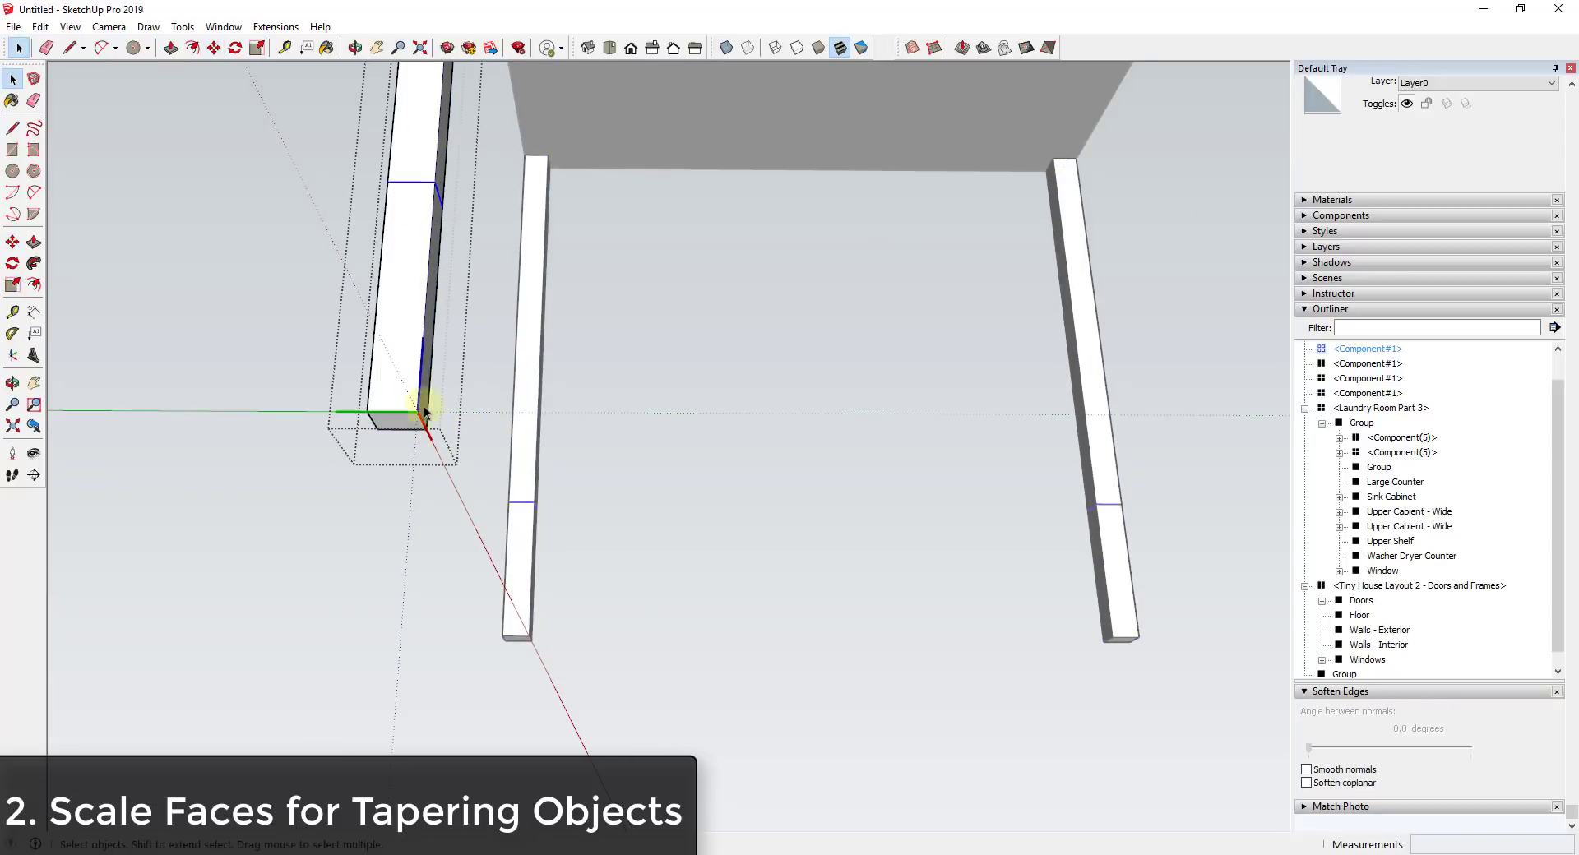
- Taper the leg by uniformly scaling its bottom face from one corner down to about 0.61 in², and close the leg component
{"action": "left_click", "coordinate": [401, 421]}
{"action": "key", "text": "s"}
{"action": "left_click_drag", "start_coordinate": [426, 429], "coordinate": [397, 420]}
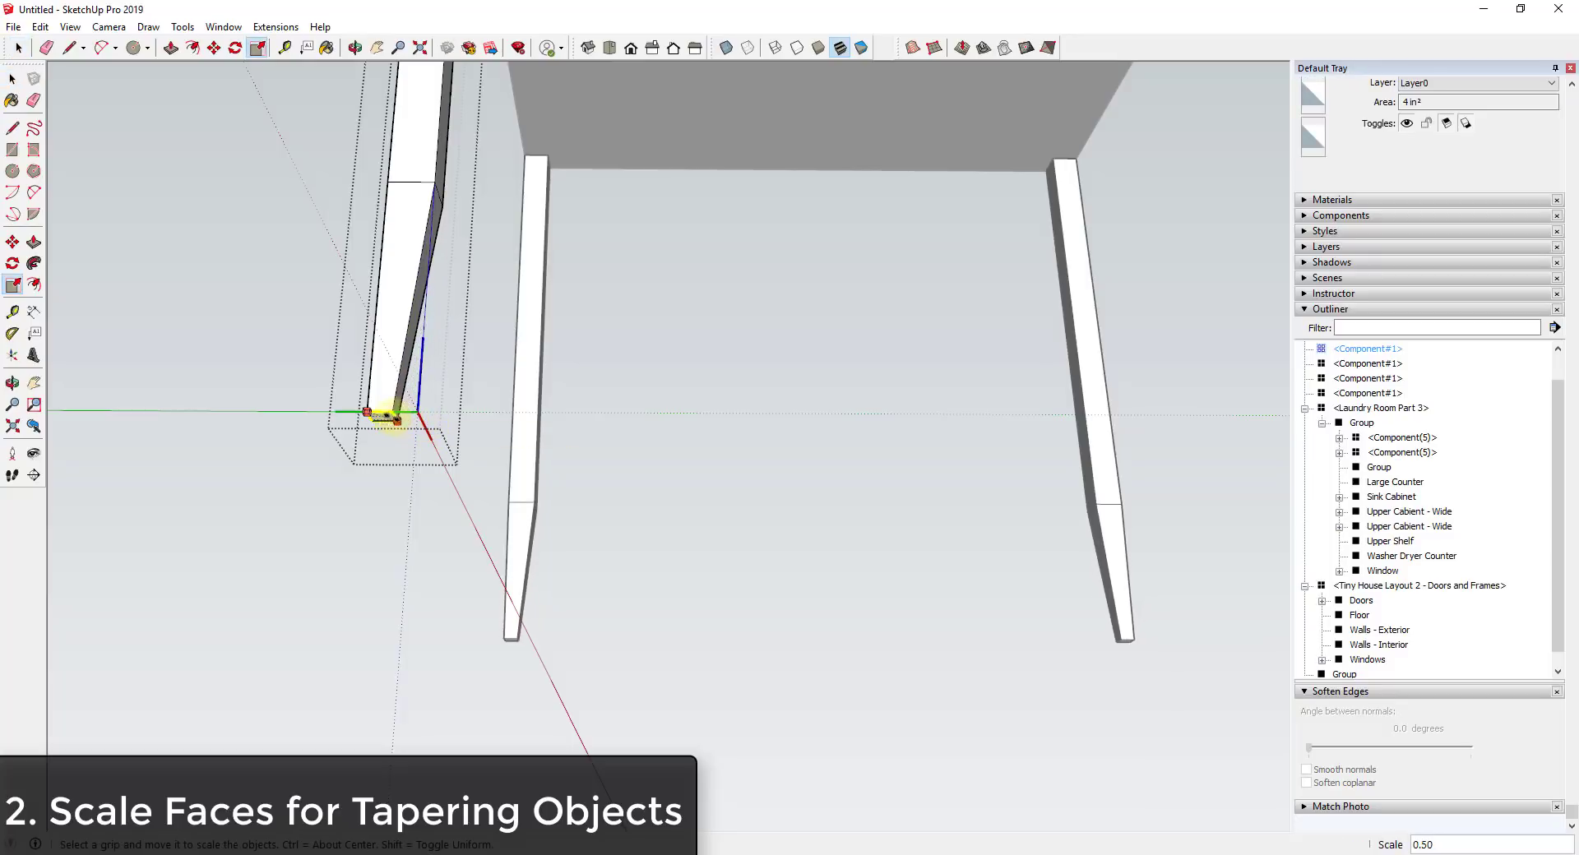
{"action": "key", "text": "space"}
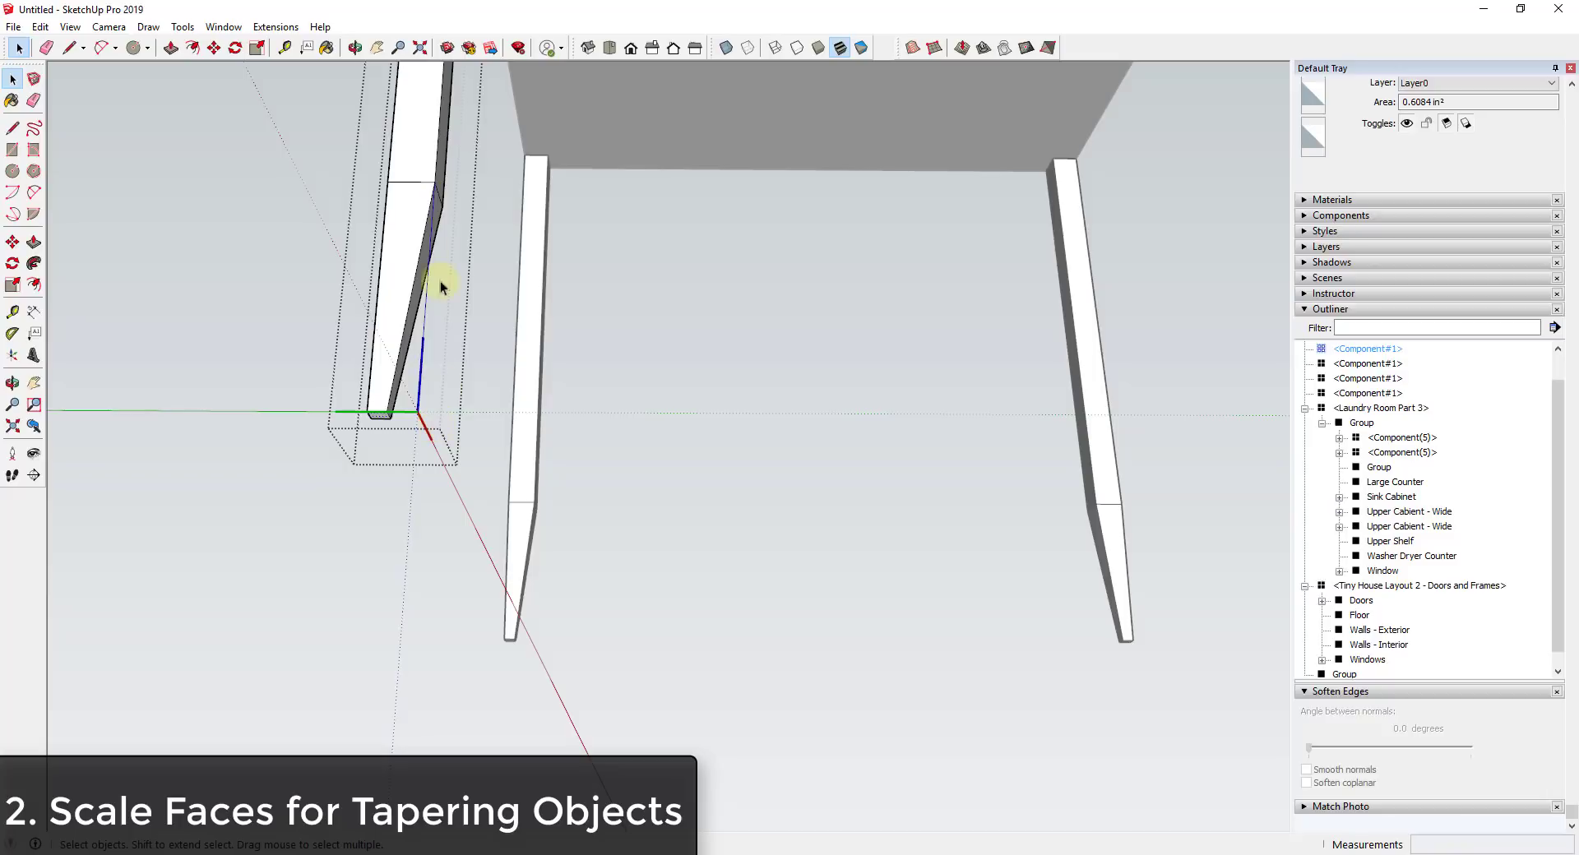
{"action": "scroll", "coordinate": [531, 492], "scroll_direction": "down", "scroll_amount": 4}
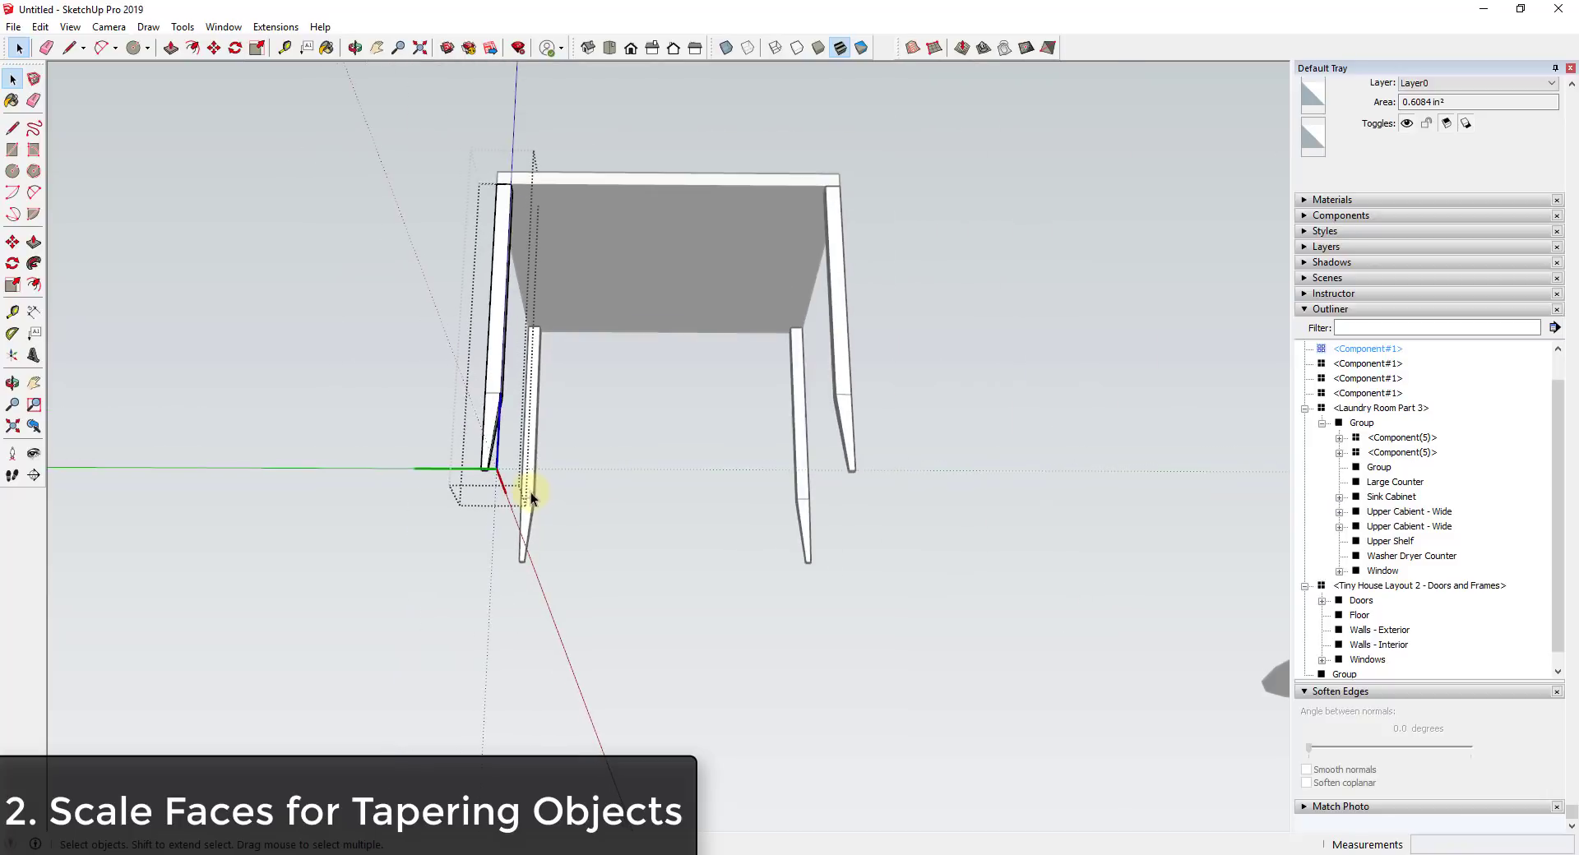
{"action": "middle_click_drag", "start_coordinate": [569, 466], "coordinate": [594, 500]}
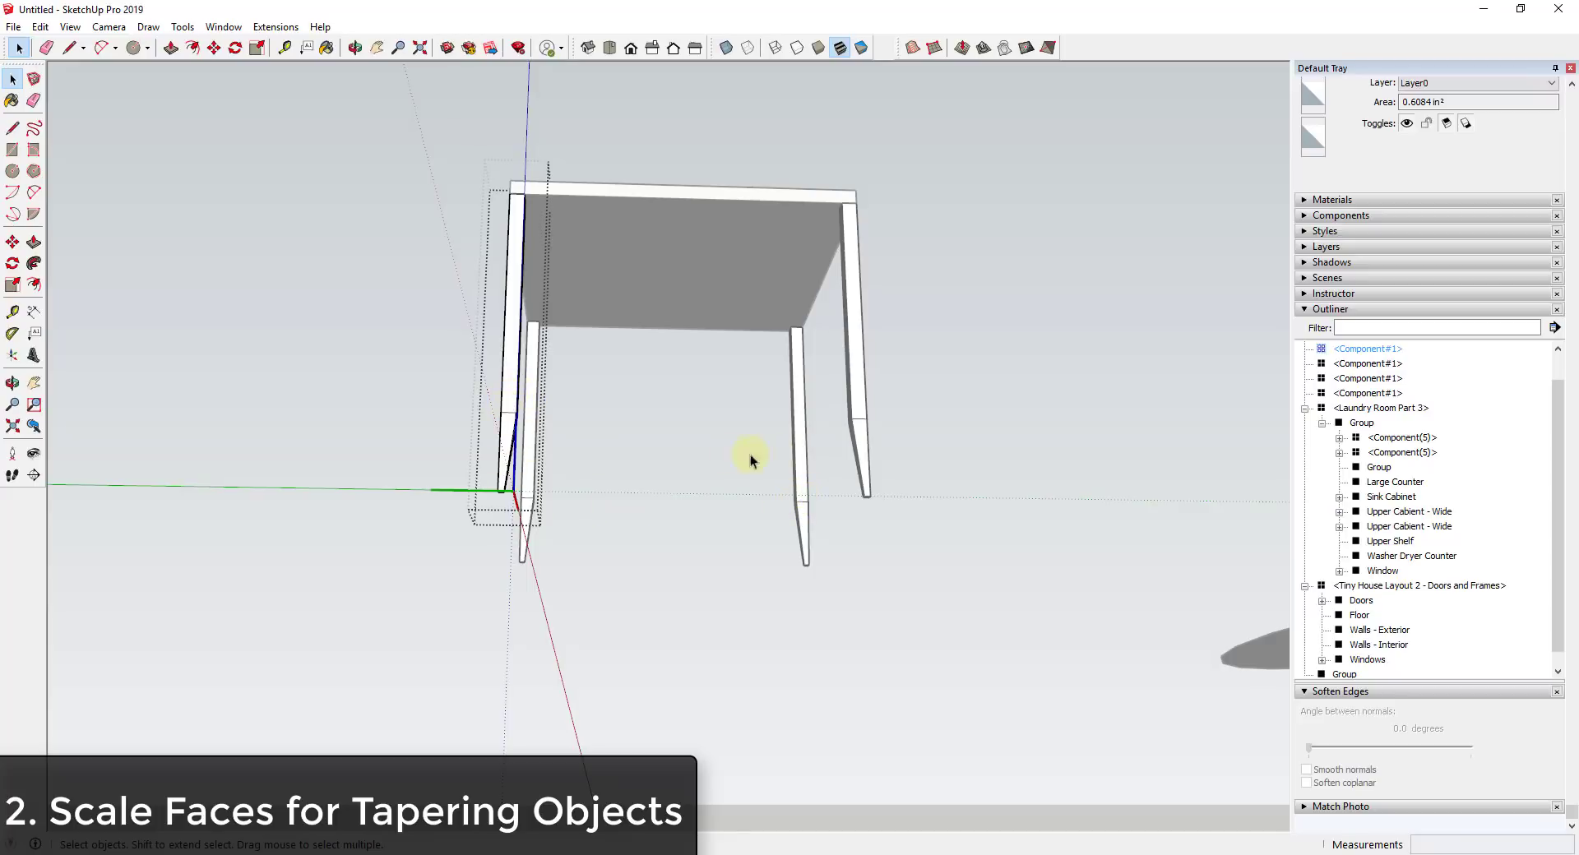
{"action": "middle_click_drag", "start_coordinate": [770, 467], "coordinate": [666, 579]}
{"action": "left_click_drag", "start_coordinate": [638, 684], "coordinate": [639, 686]}
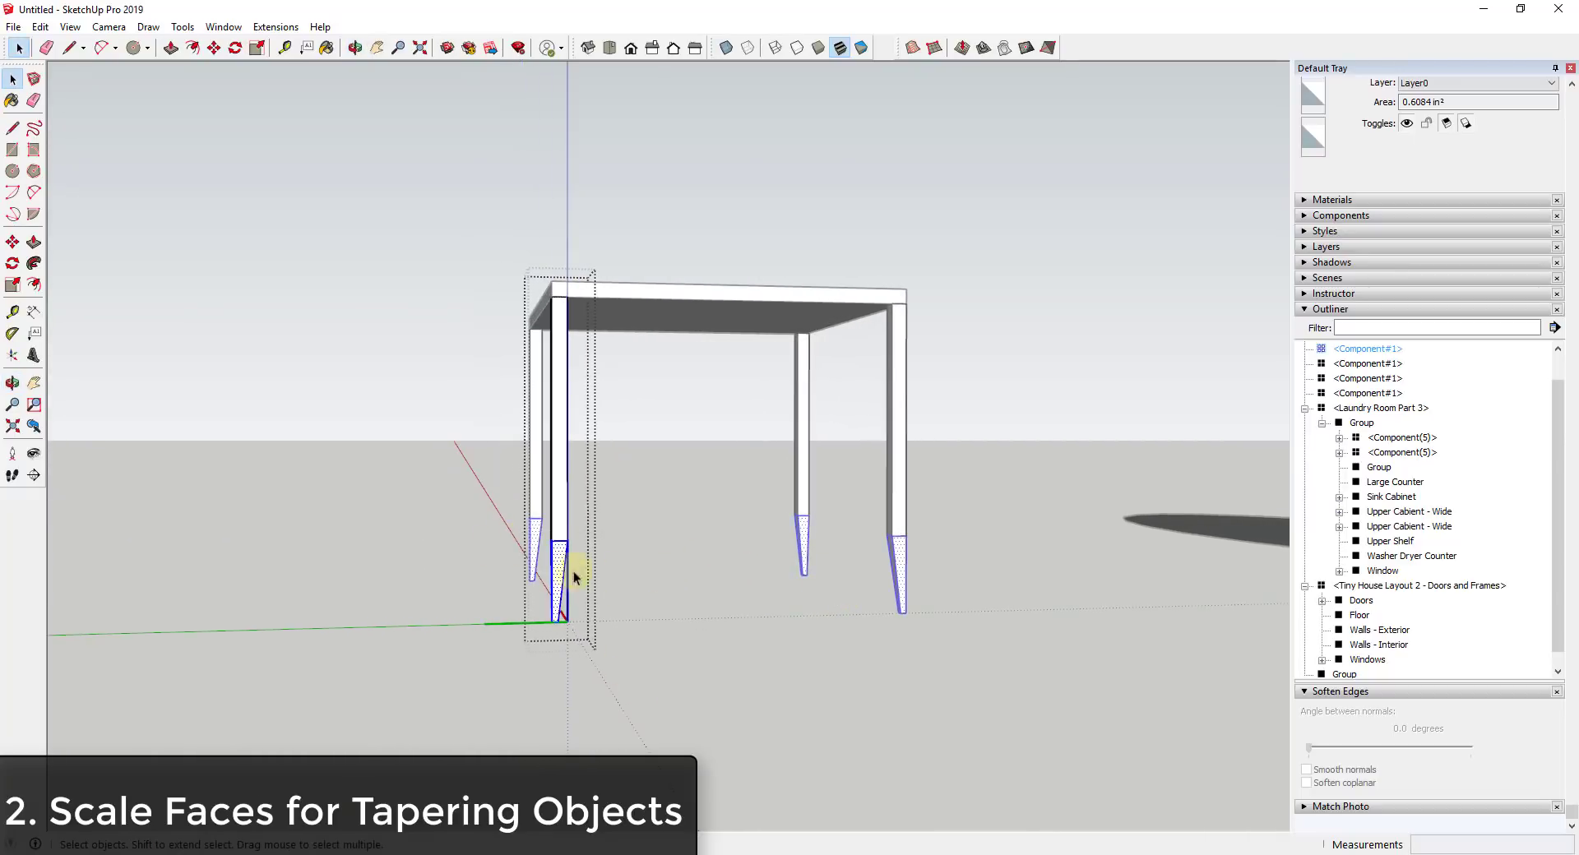
{"action": "left_click", "coordinate": [657, 580]}
- Extrude the round face beyond the table into a thin disc and uniformly scale its top face about the center to about 39.8 ft²
{"action": "scroll", "coordinate": [558, 559], "scroll_direction": "down", "scroll_amount": 3}
{"action": "middle_click_drag", "start_coordinate": [558, 564], "coordinate": [421, 510]}
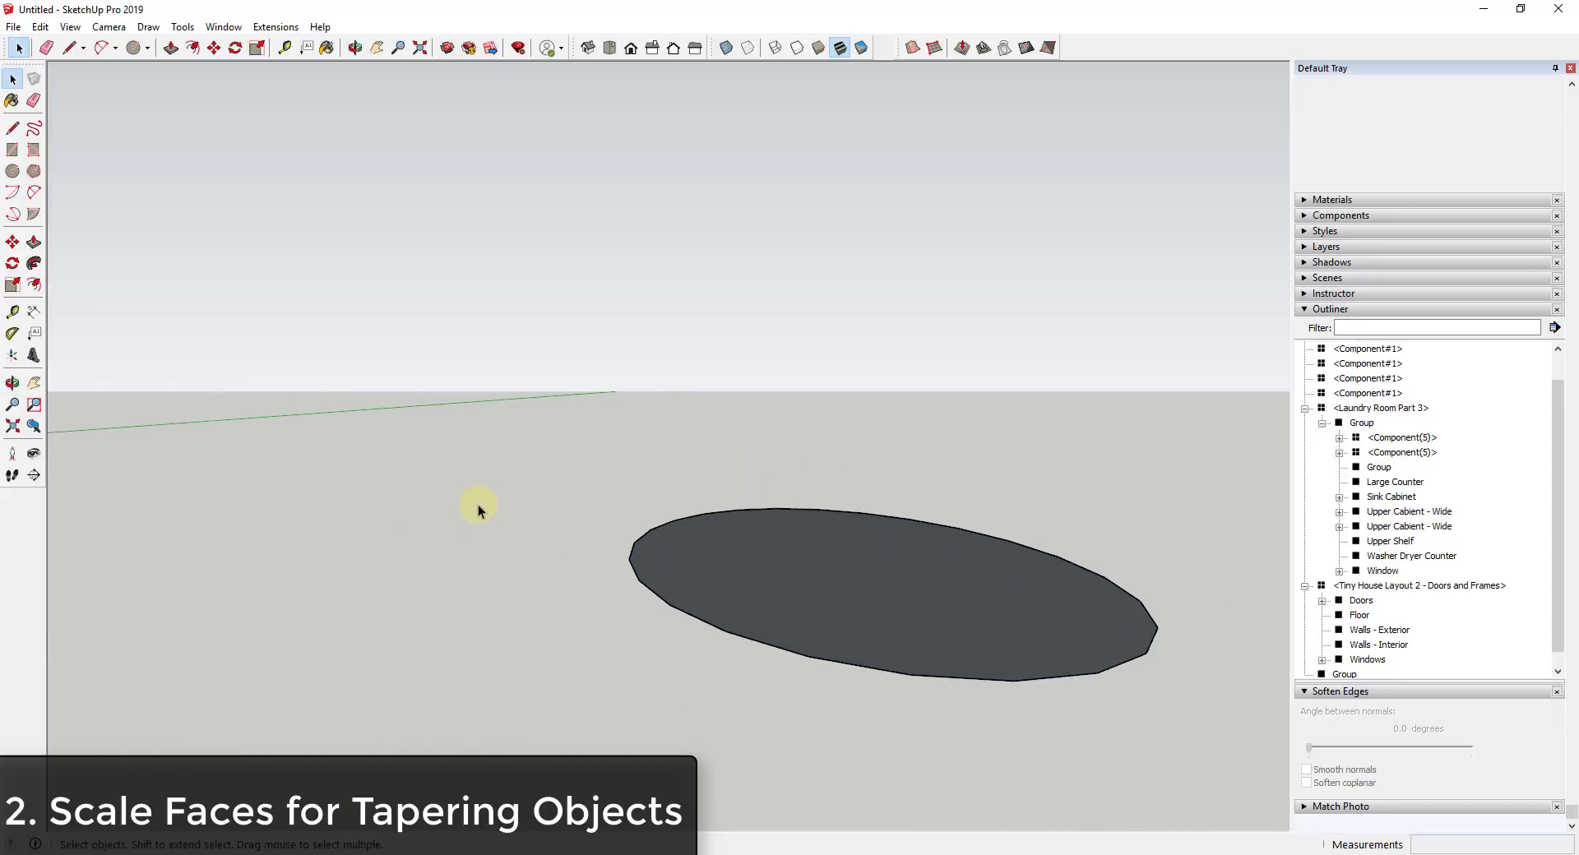
{"action": "scroll", "coordinate": [567, 526], "scroll_direction": "down", "scroll_amount": 4}
{"action": "middle_click_drag", "start_coordinate": [763, 553], "coordinate": [784, 597]}
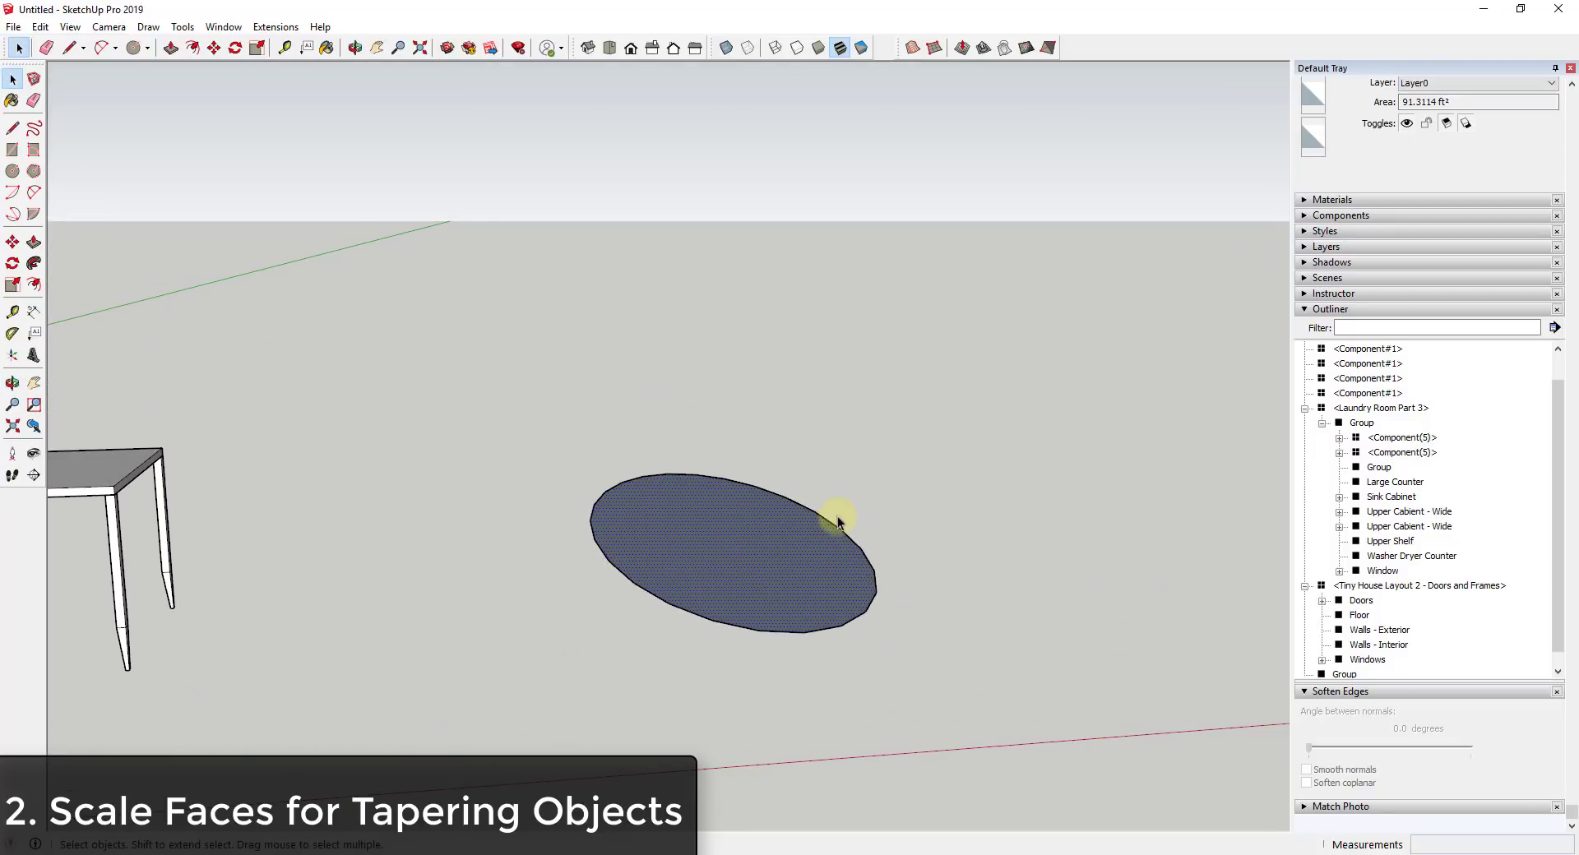
{"action": "middle_click_drag", "start_coordinate": [787, 557], "coordinate": [779, 545]}
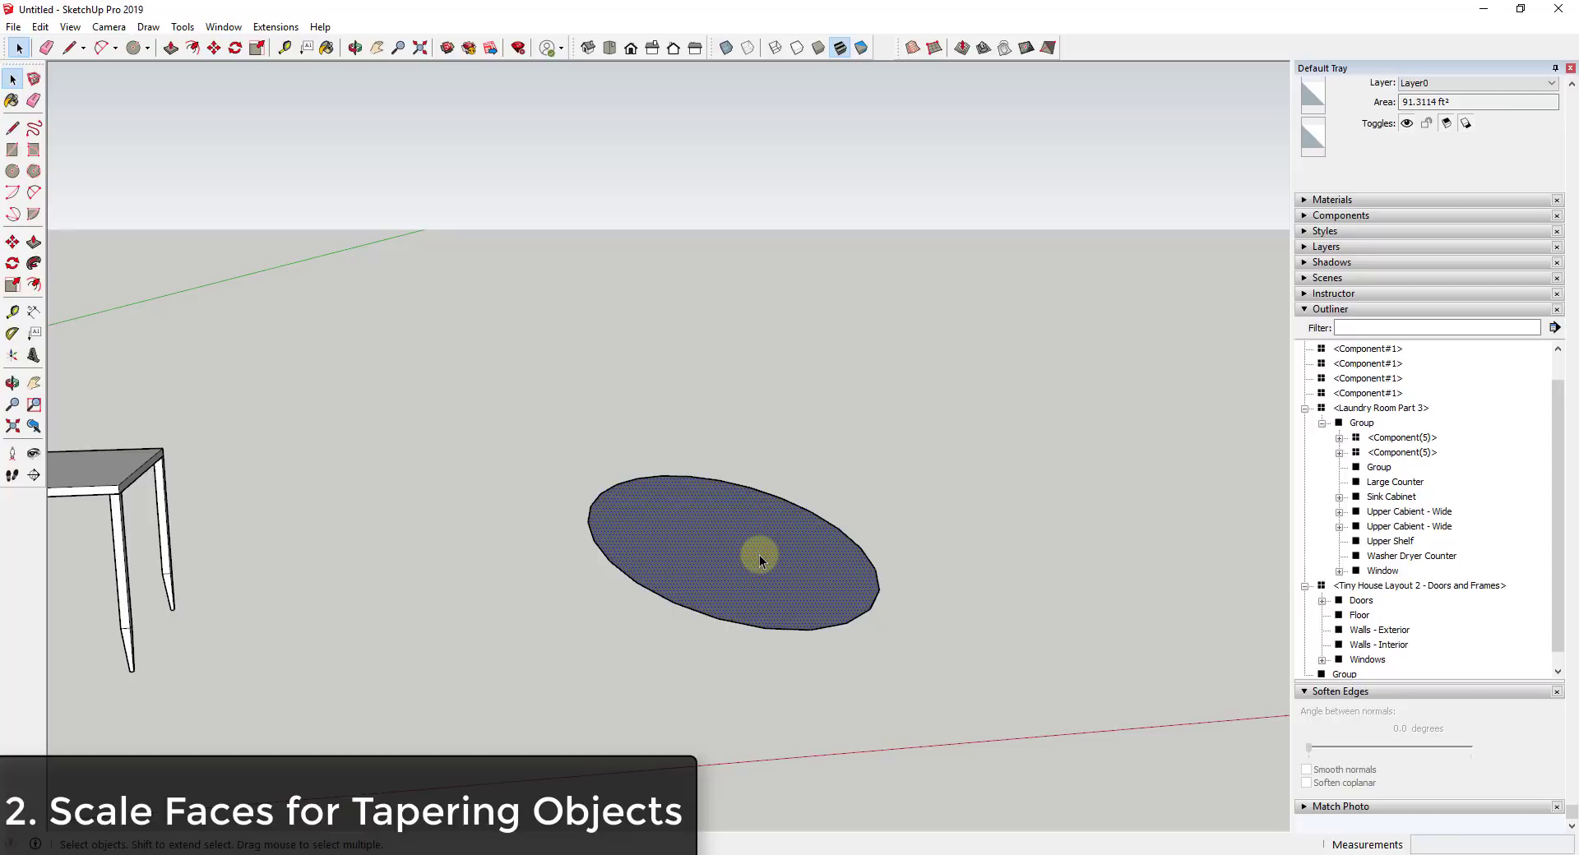
{"action": "key", "text": "p"}
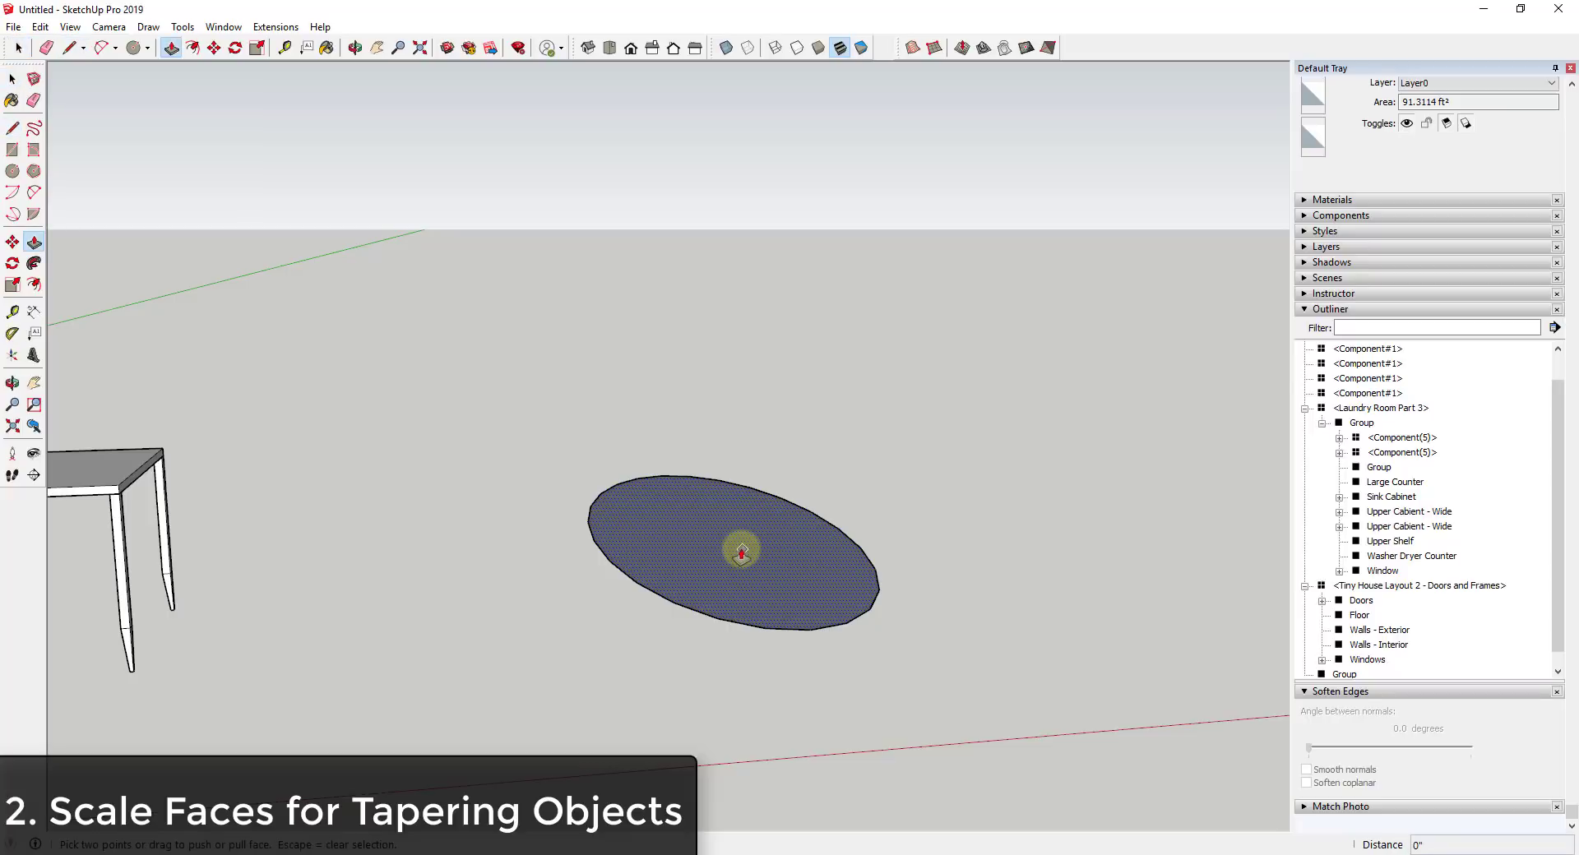
{"action": "left_click_drag", "start_coordinate": [741, 552], "coordinate": [750, 535]}
{"action": "key", "text": "space"}
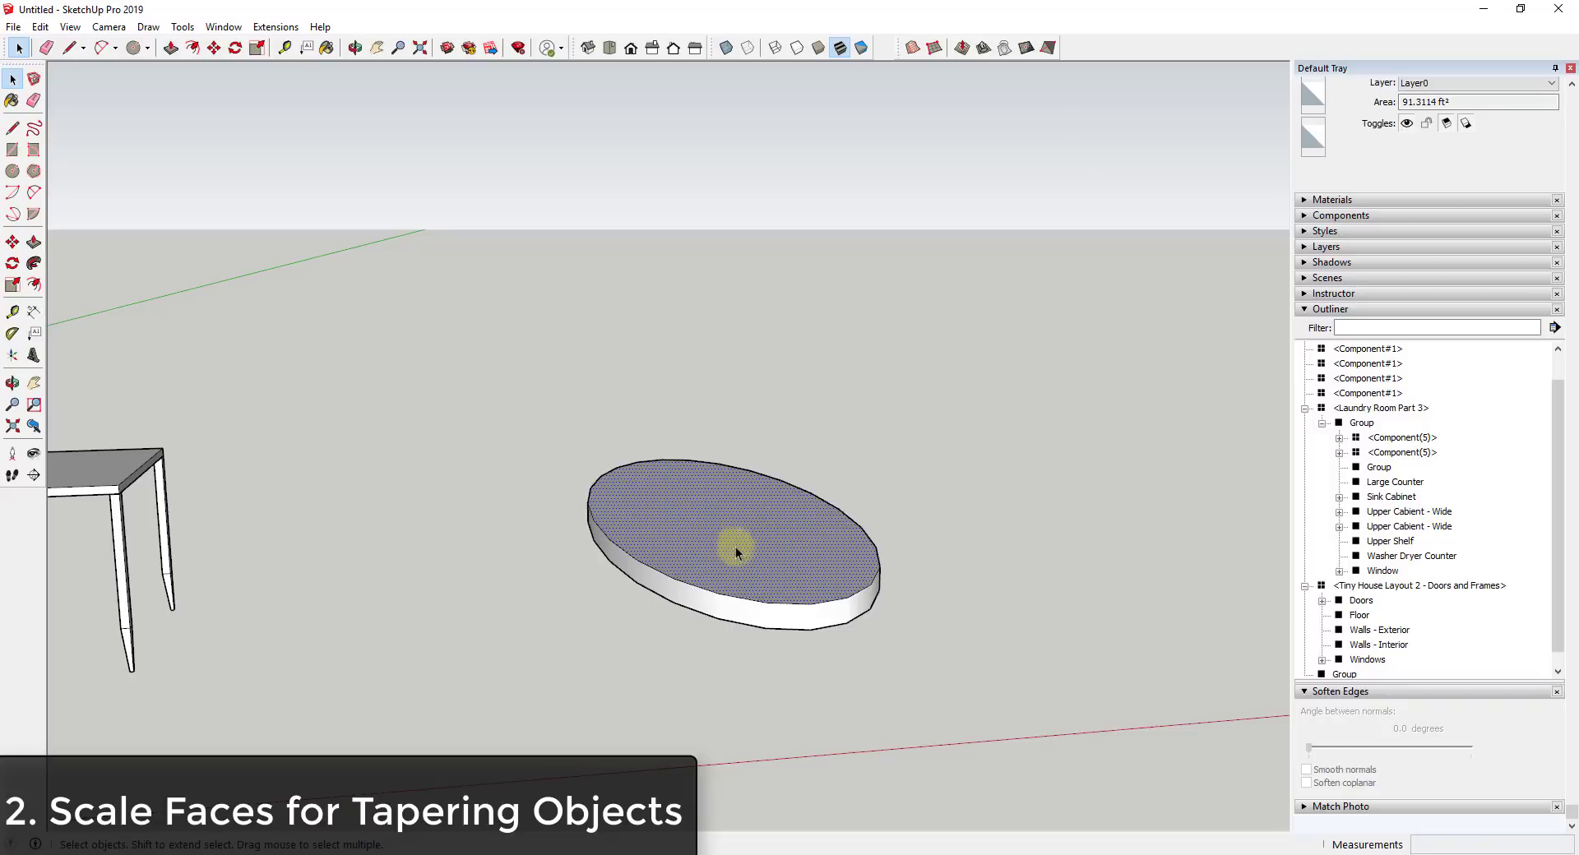
{"action": "key", "text": "s"}
{"action": "left_click_drag", "start_coordinate": [559, 464], "coordinate": [609, 472], "text": "ctrl"}
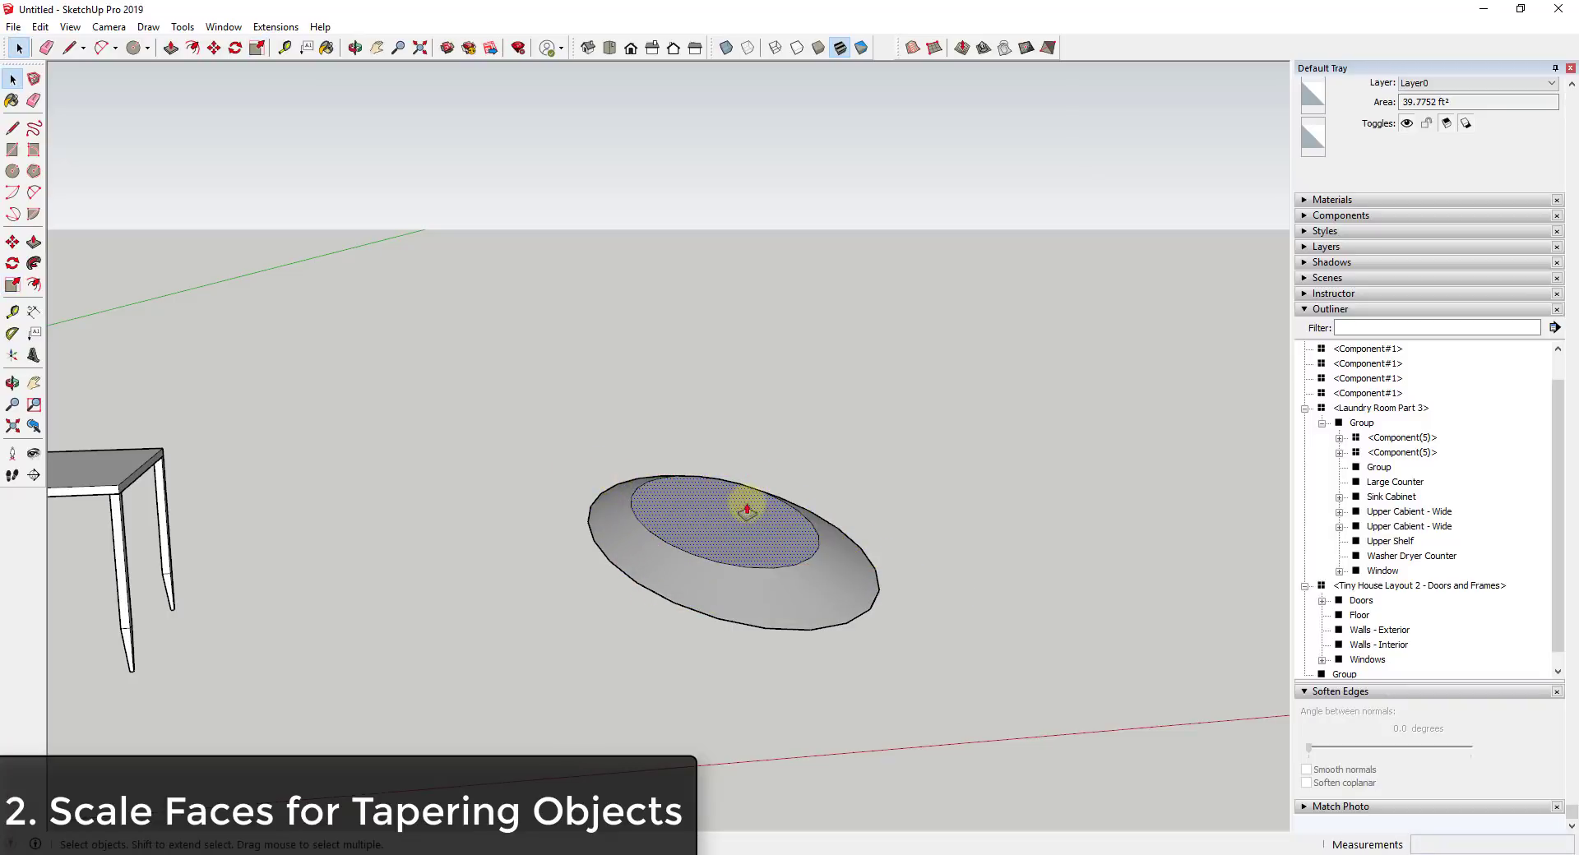
- Extrude the scaled round top face upward and uniformly scale the new top face about its center to form a second tapered tier
{"action": "key", "text": "p"}
{"action": "left_click_drag", "start_coordinate": [743, 516], "coordinate": [715, 498]}
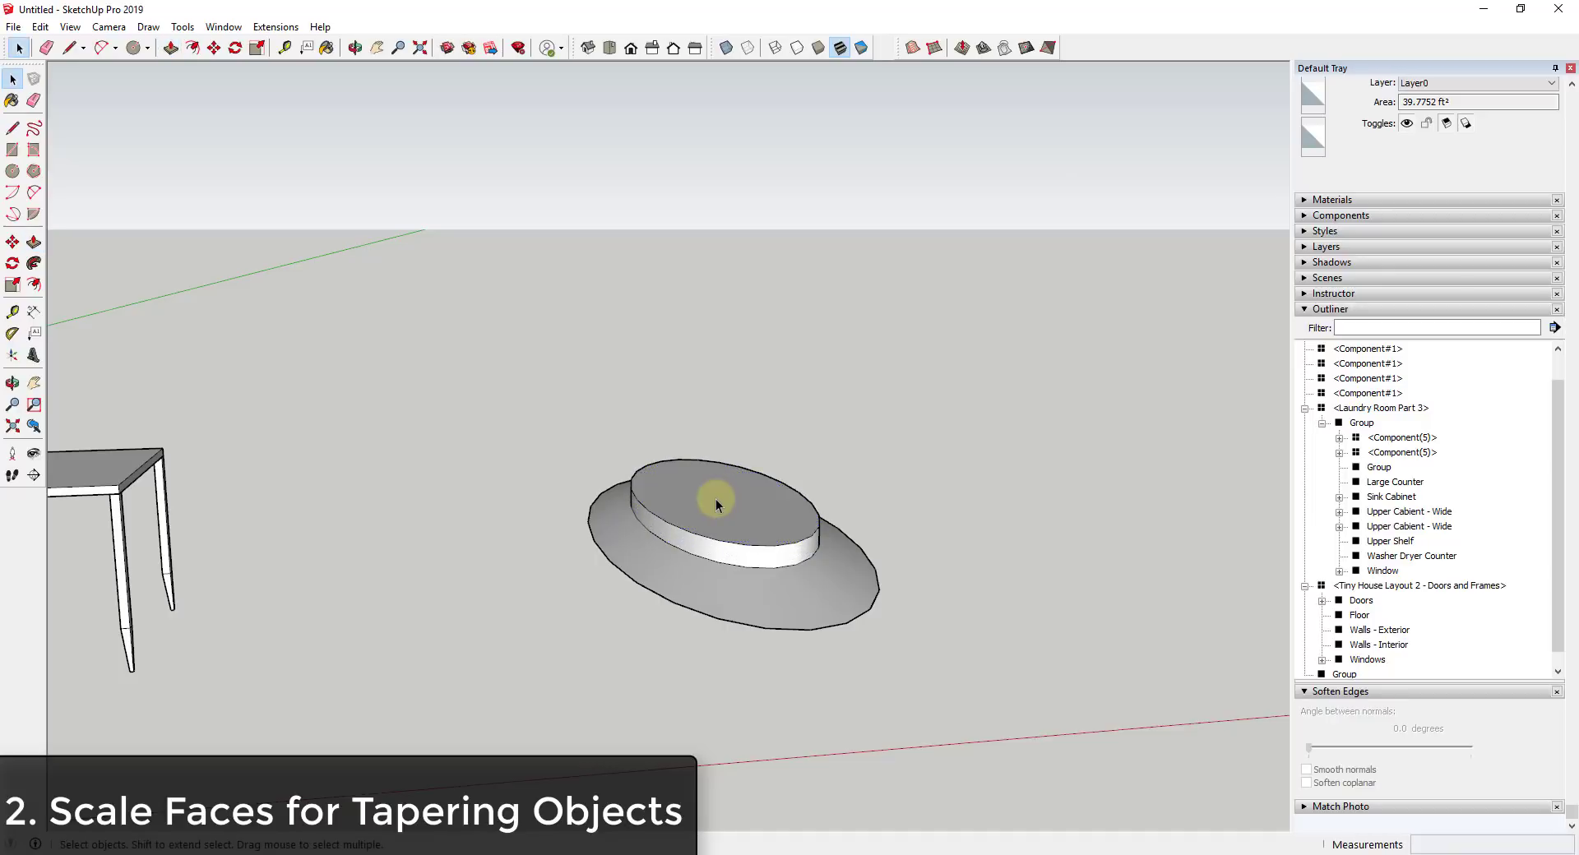
{"action": "key", "text": "s"}
{"action": "left_click_drag", "start_coordinate": [606, 462], "coordinate": [658, 477], "text": "ctrl"}
{"action": "key", "text": "space"}
- Extrude a third tier from the top face and scale its top down about the center until the form nearly ends in a point
{"action": "mouse_move", "coordinate": [777, 507]}
{"action": "left_mouse_down"}
{"action": "mouse_move", "coordinate": [658, 460]}
{"action": "mouse_move", "coordinate": [768, 483]}
{"action": "left_mouse_up"}
{"action": "key", "text": "space"}
{"action": "left_click", "coordinate": [727, 481]}
{"action": "key", "text": "s"}
{"action": "mouse_move", "coordinate": [768, 483]}
{"action": "middle_mouse_down"}
{"action": "mouse_move", "coordinate": [747, 427]}
{"action": "mouse_move", "coordinate": [820, 460]}
{"action": "mouse_move", "coordinate": [759, 485]}
{"action": "mouse_move", "coordinate": [793, 480]}
{"action": "middle_mouse_up"}
{"action": "middle_click_drag", "start_coordinate": [680, 472], "coordinate": [712, 487]}
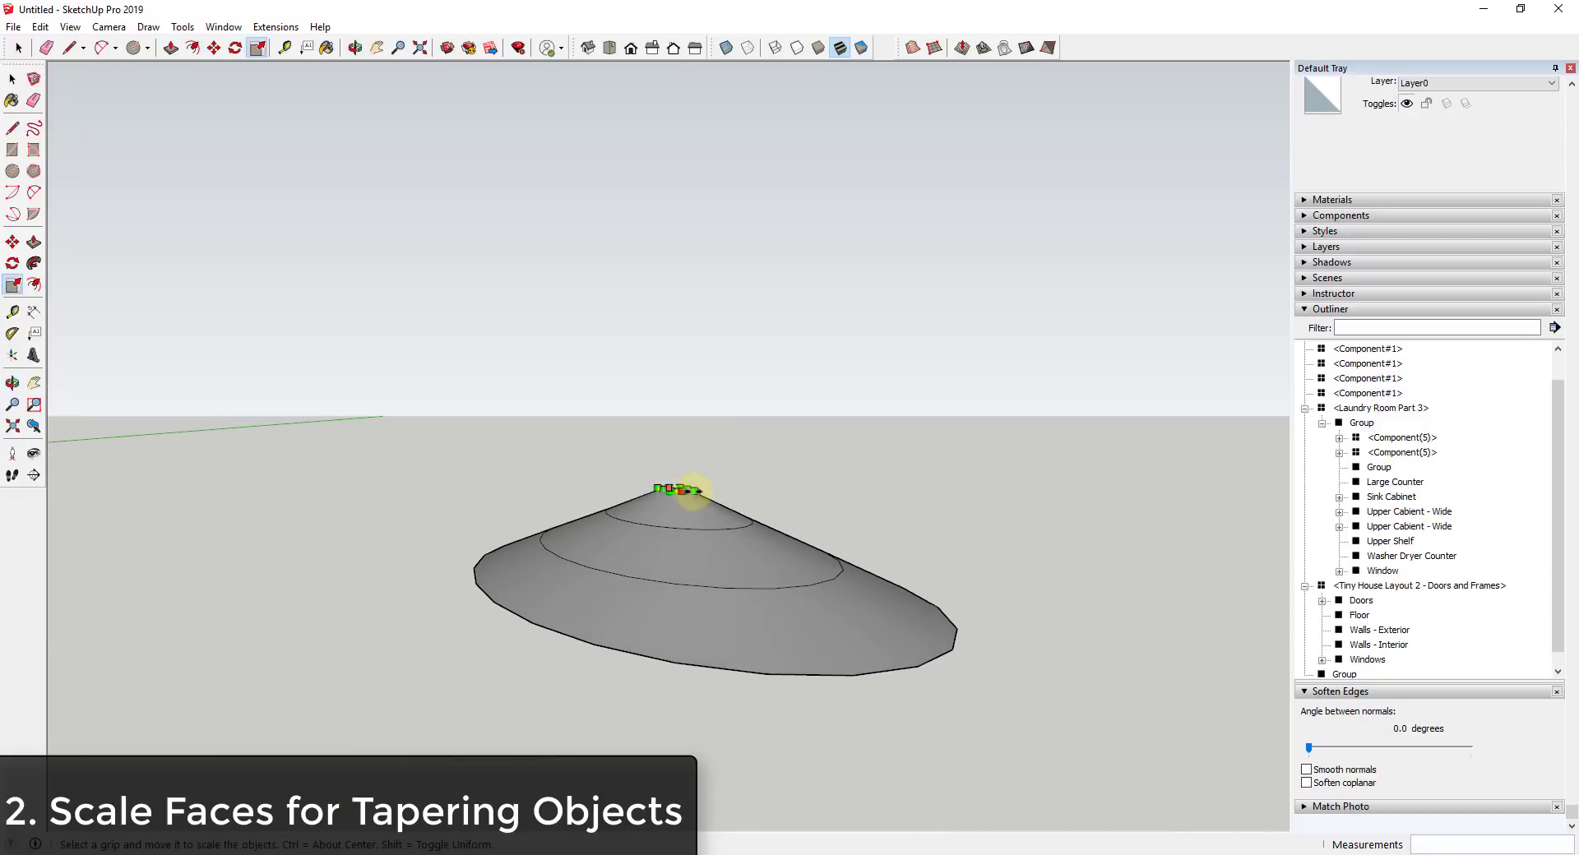
{"action": "middle_click_drag", "start_coordinate": [812, 482], "coordinate": [653, 557]}
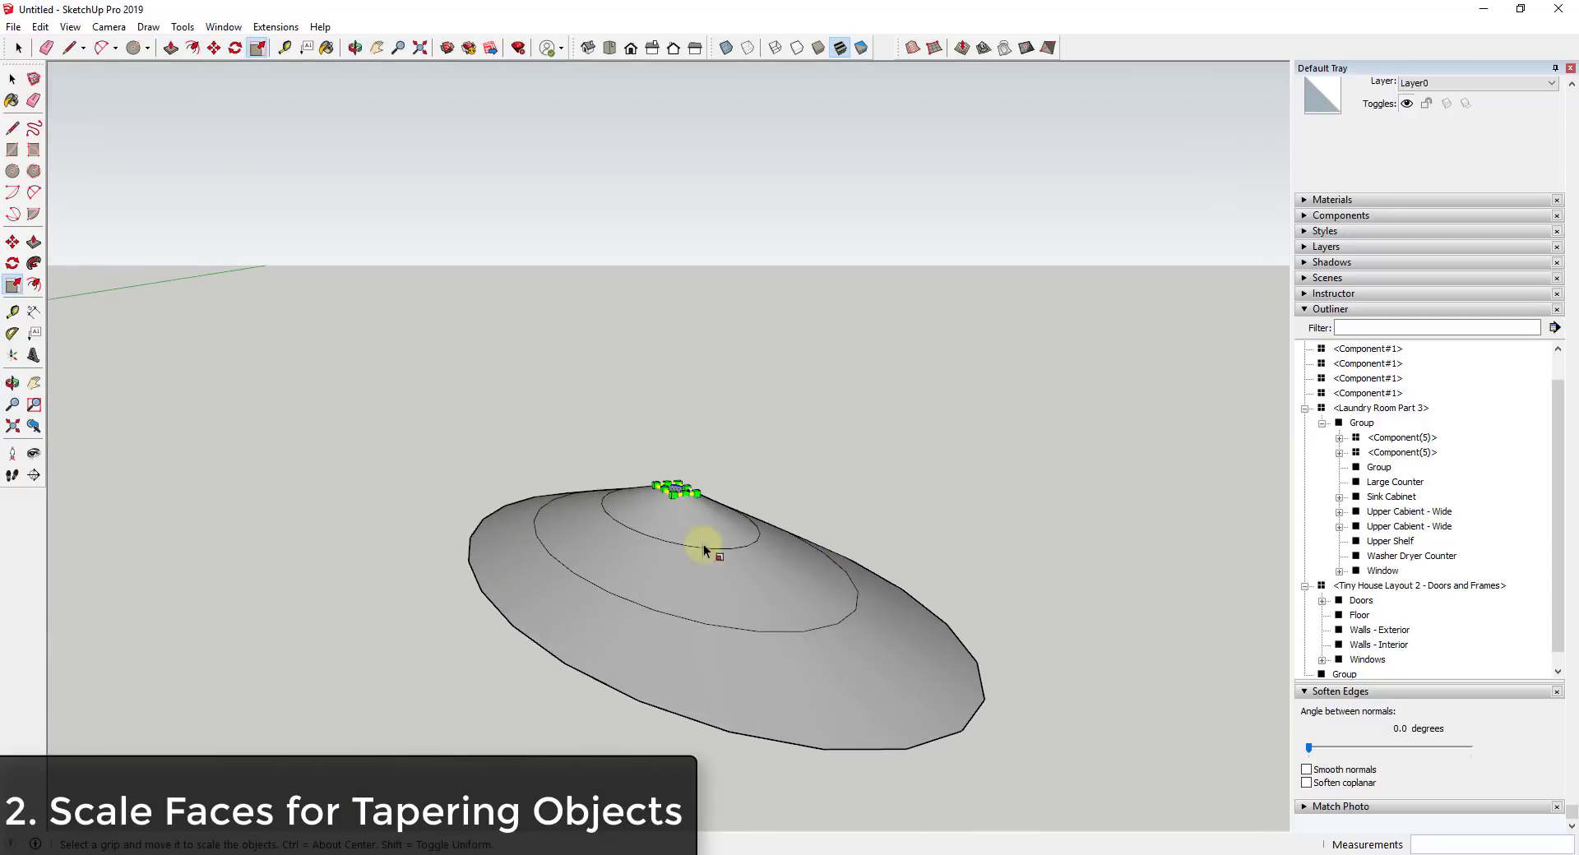
- Move the small tip face of the round form down by about 3 11/16" to flatten the top
{"action": "key", "text": "m"}
{"action": "scroll", "coordinate": [683, 491], "scroll_direction": "up", "scroll_amount": 1}
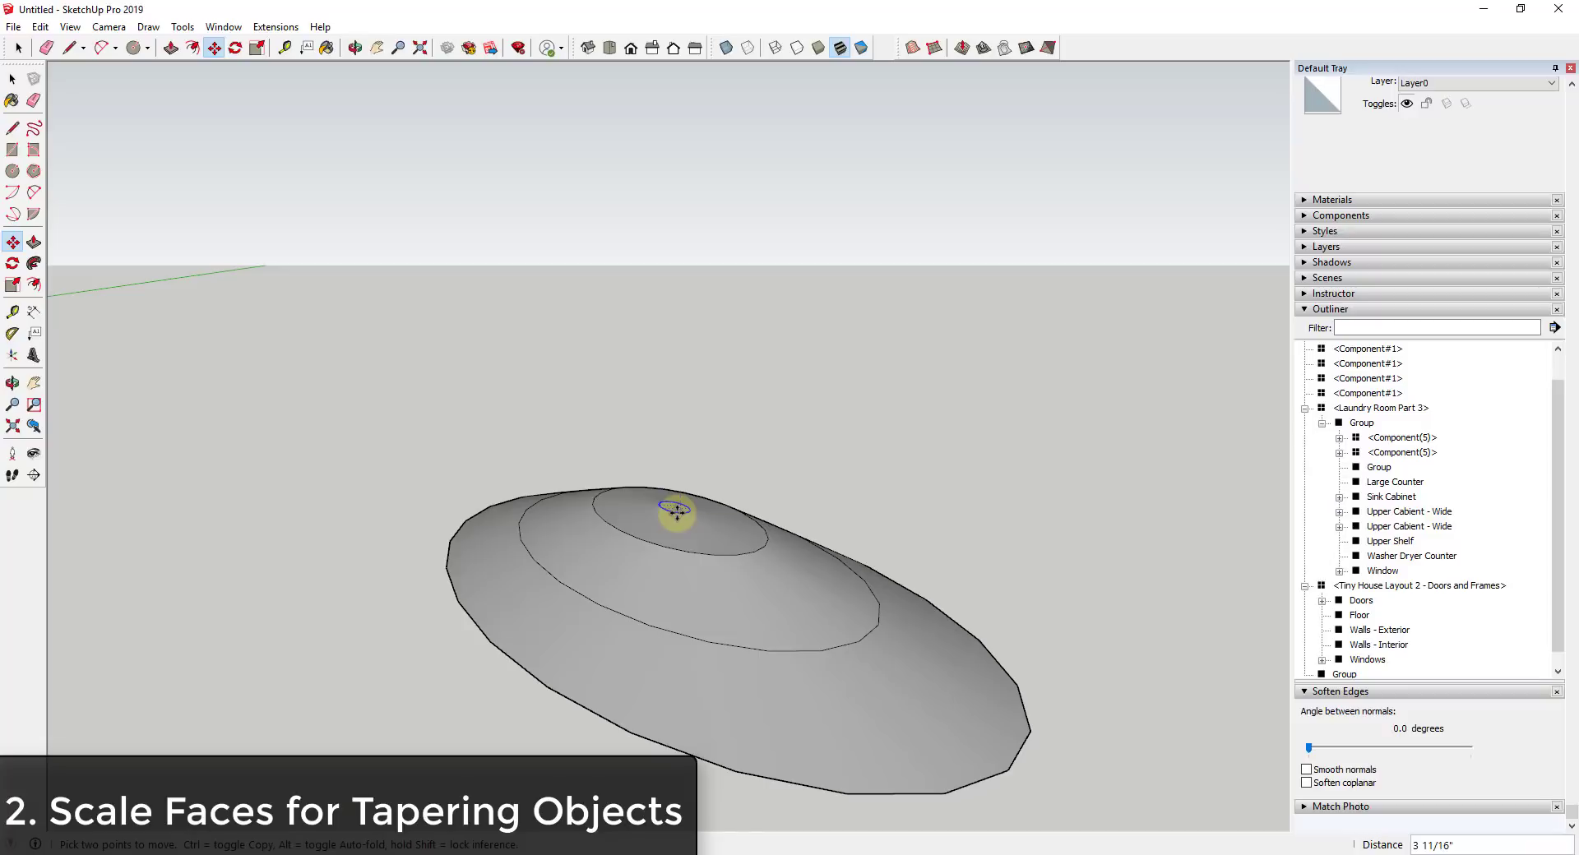
{"action": "left_click", "coordinate": [677, 513]}
{"action": "middle_click_drag", "start_coordinate": [713, 551], "coordinate": [588, 491]}
{"action": "key", "text": "space"}
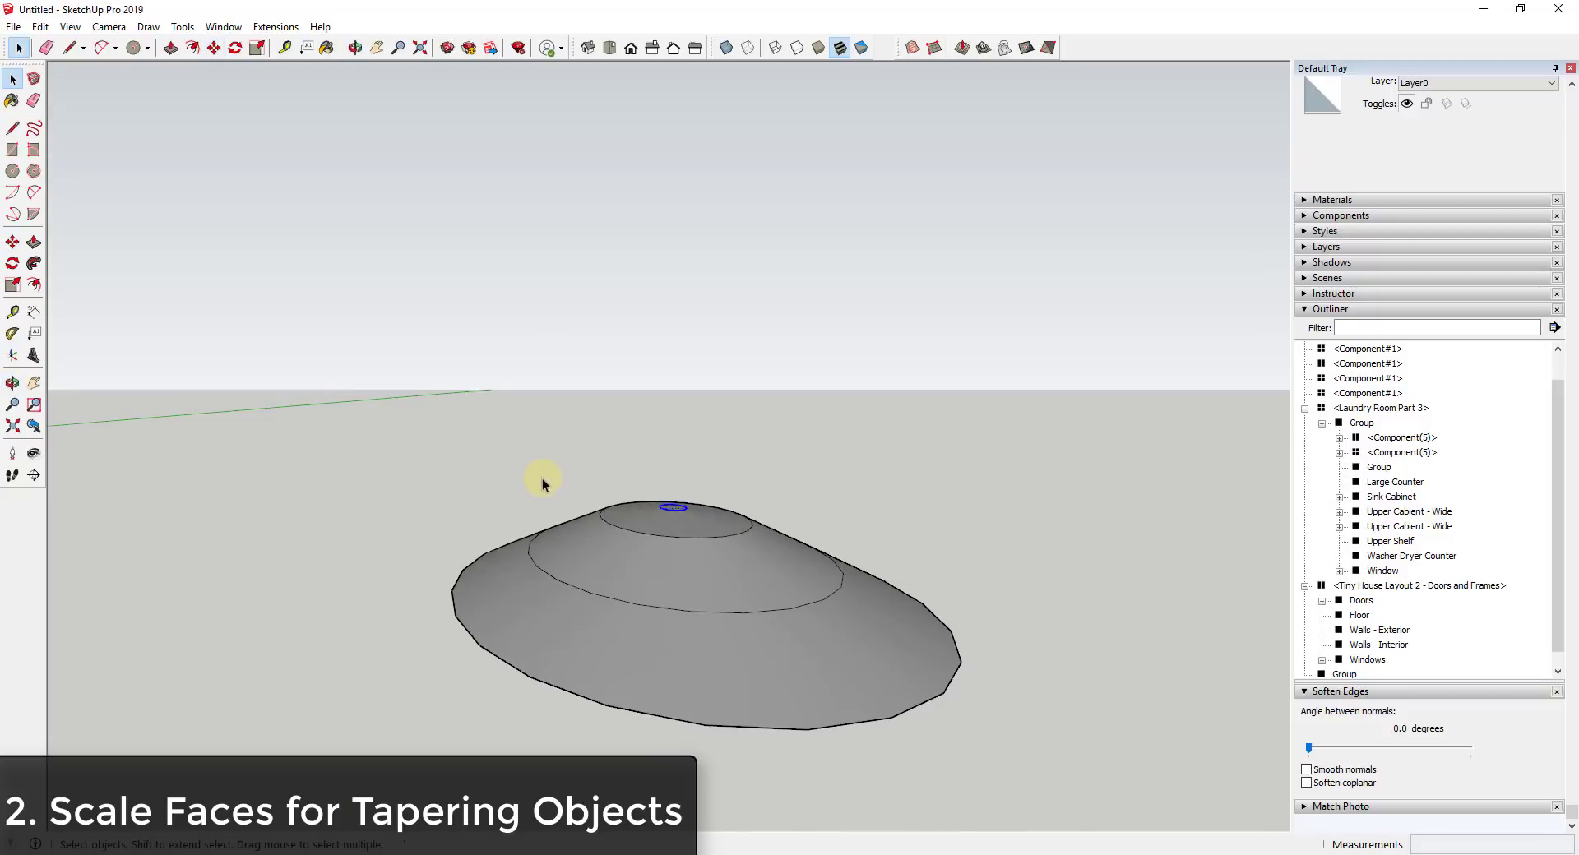
- Select the round form's flattened top tier and move it down by about 2 5/8" to make the profile shallower
{"action": "left_click_drag", "start_coordinate": [781, 554], "coordinate": [780, 555]}
{"action": "mouse_move", "coordinate": [780, 554]}
{"action": "middle_mouse_down"}
{"action": "mouse_move", "coordinate": [762, 493]}
{"action": "mouse_move", "coordinate": [803, 504]}
{"action": "mouse_move", "coordinate": [780, 536]}
{"action": "middle_mouse_up"}
{"action": "key", "text": "m"}
{"action": "left_click", "coordinate": [732, 536]}
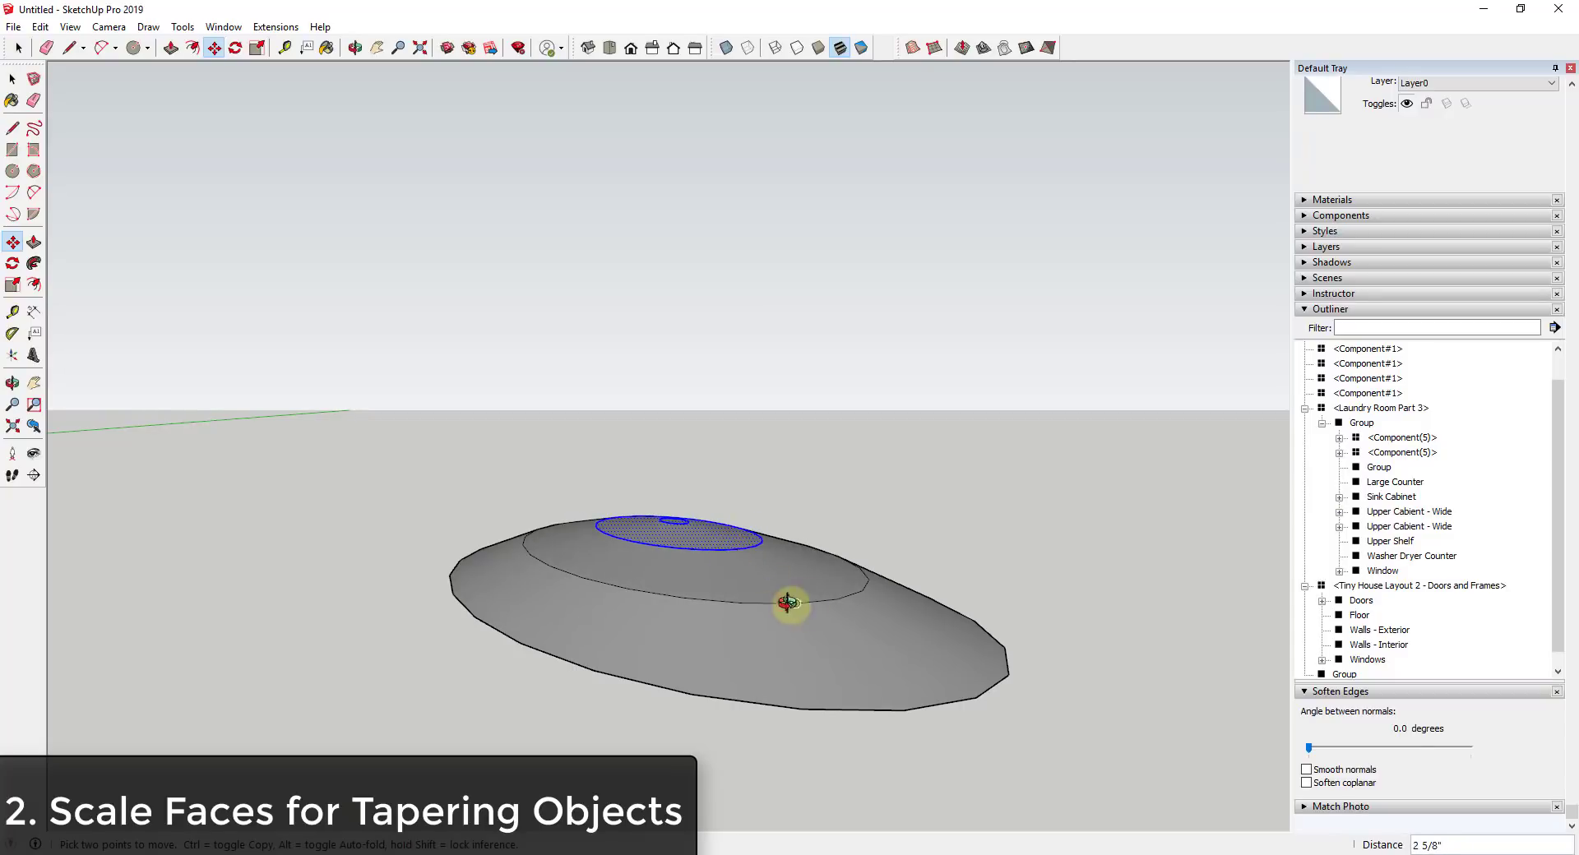
{"action": "middle_click_drag", "start_coordinate": [790, 603], "coordinate": [342, 555]}
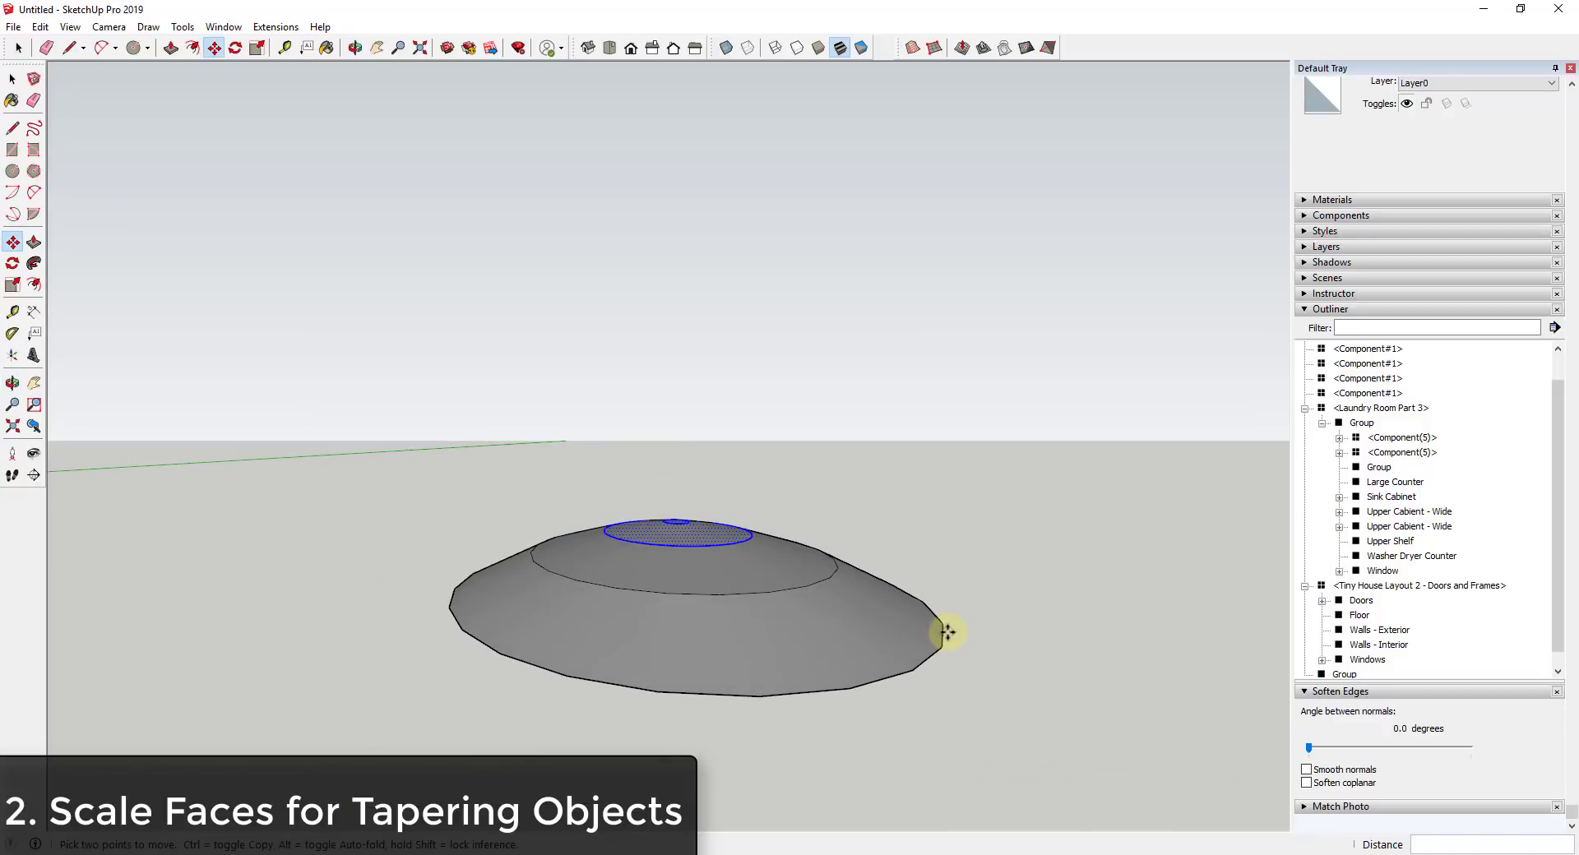
- Extrude the flat hexagon between the tapered box and the table upward by about 8 1/8"
{"action": "scroll", "coordinate": [953, 611], "scroll_direction": "down", "scroll_amount": 5}
{"action": "key", "text": "space"}
{"action": "left_click", "coordinate": [662, 625]}
{"action": "scroll", "coordinate": [945, 597], "scroll_direction": "down", "scroll_amount": 6}
{"action": "scroll", "coordinate": [609, 629], "scroll_direction": "up", "scroll_amount": 2}
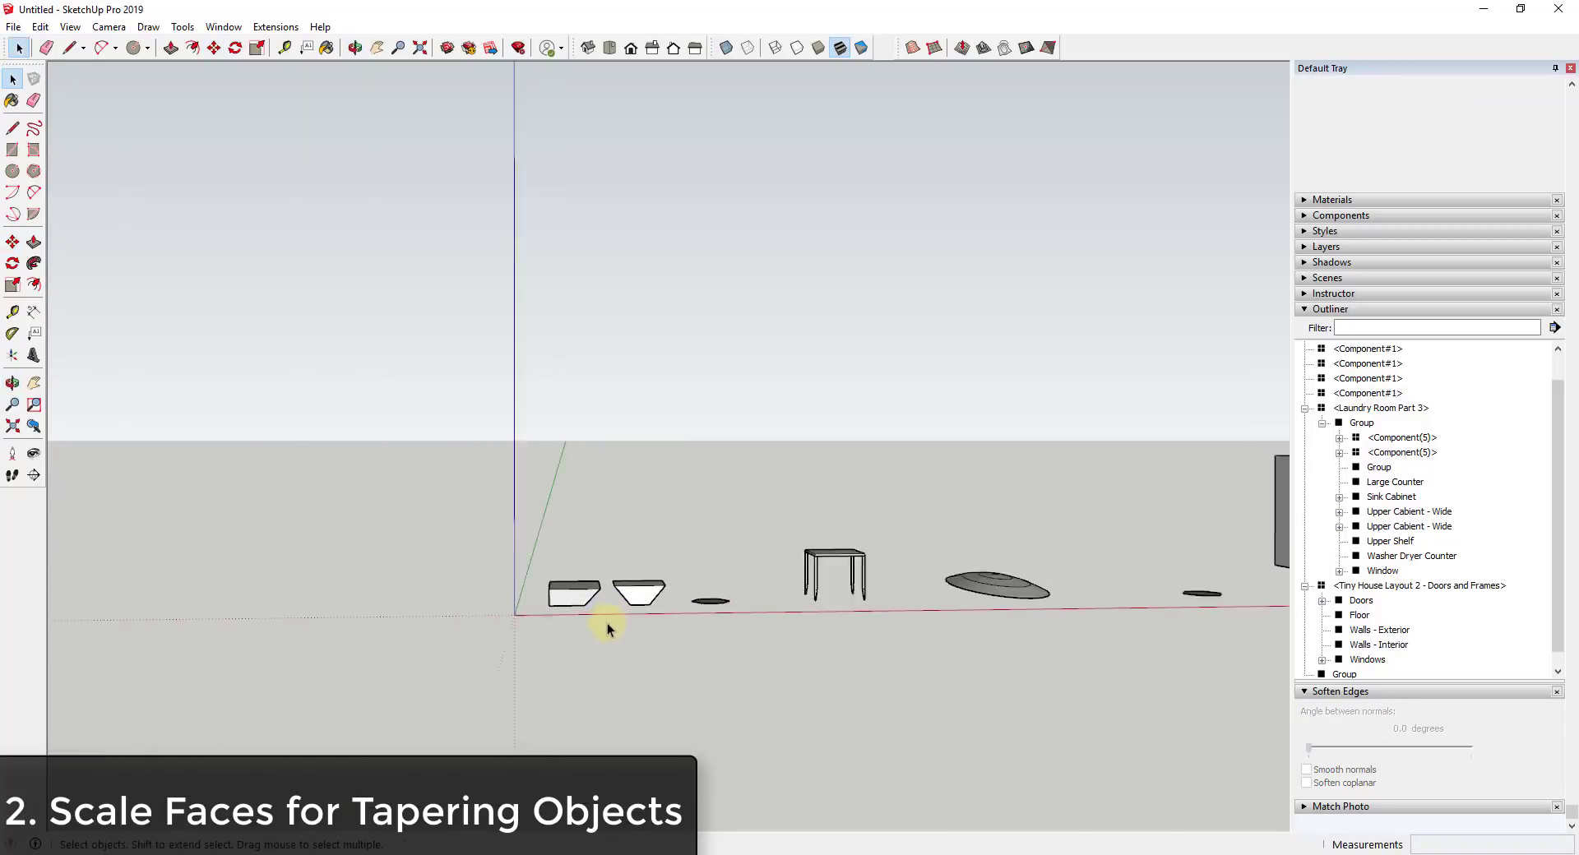
{"action": "scroll", "coordinate": [727, 600], "scroll_direction": "up", "scroll_amount": 8}
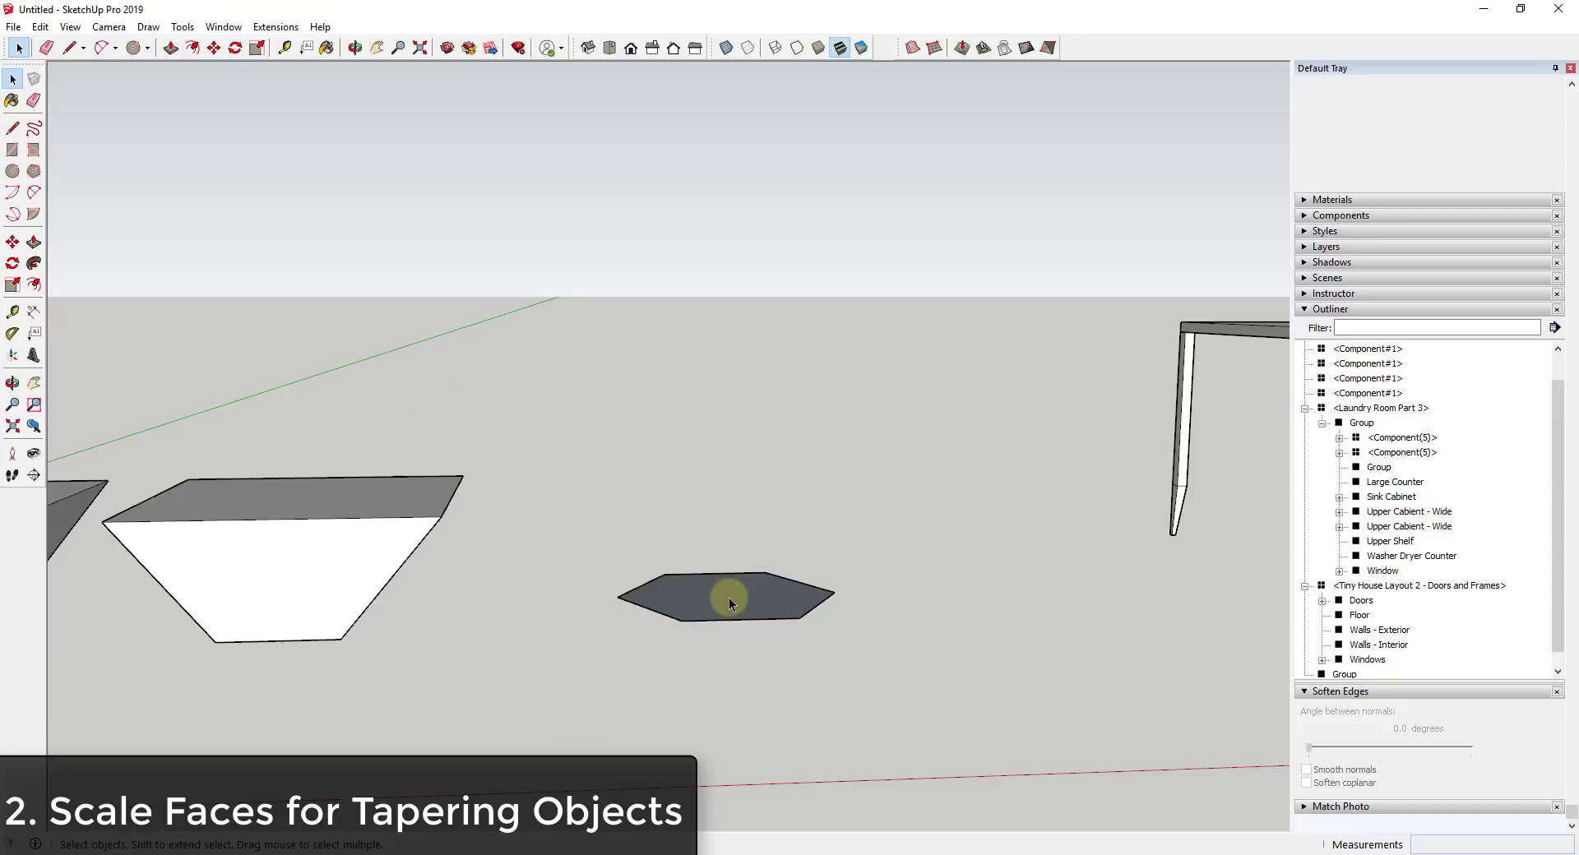
{"action": "key", "text": "p"}
{"action": "left_click", "coordinate": [728, 598]}
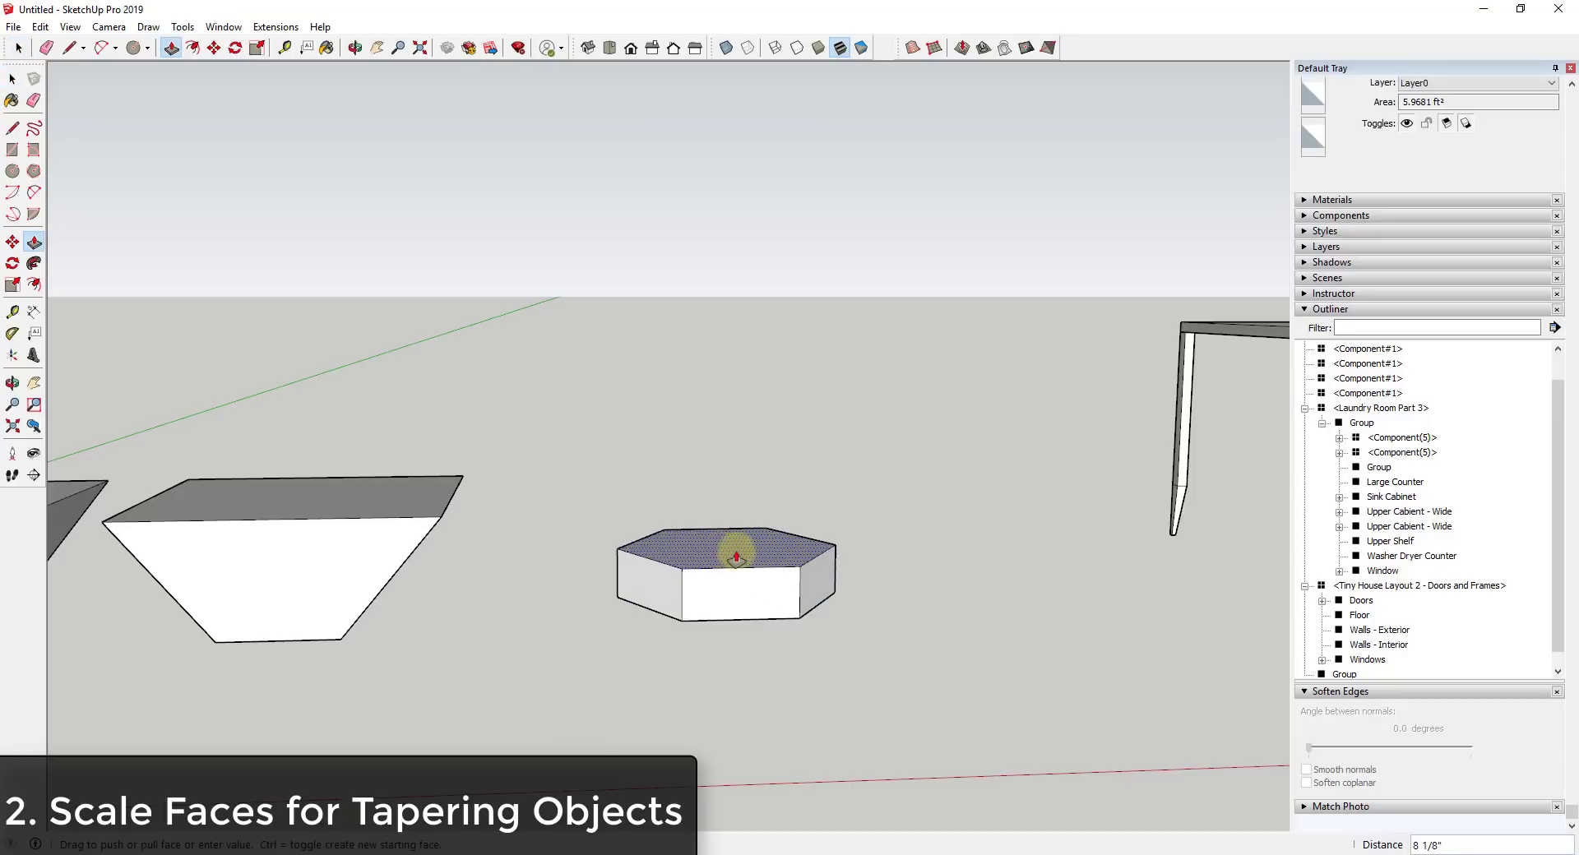
{"action": "left_click", "coordinate": [734, 549]}
- Draw a vertical triangular profile beneath the hexagonal prism, running from a bottom corner to the center and down to a point
{"action": "middle_click_drag", "start_coordinate": [732, 542], "coordinate": [733, 387]}
{"action": "key", "text": "space"}
{"action": "key", "text": "l"}
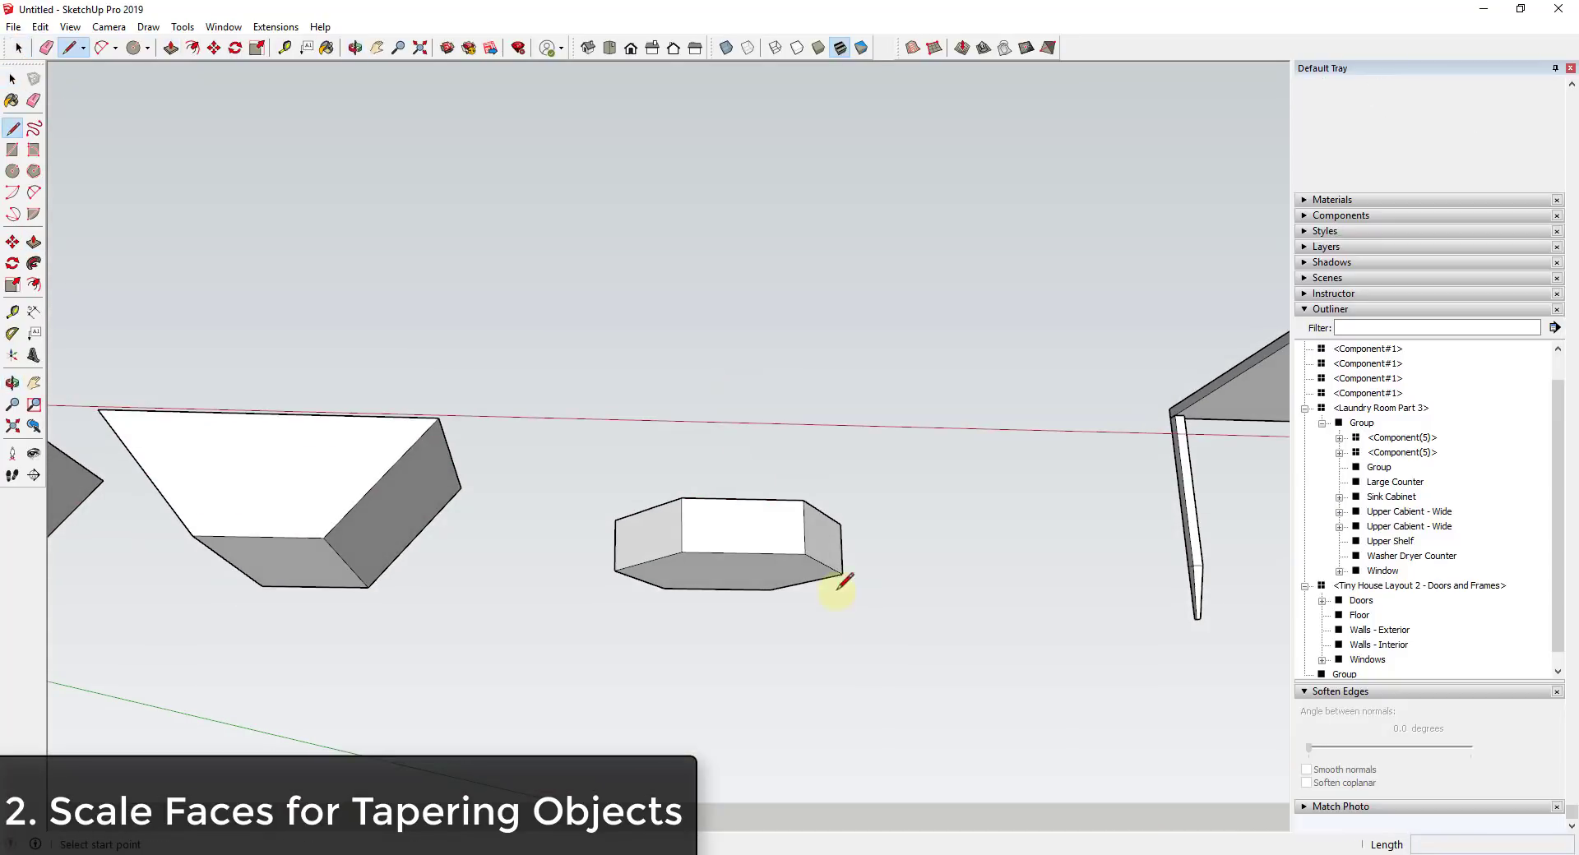
{"action": "left_click", "coordinate": [841, 572]}
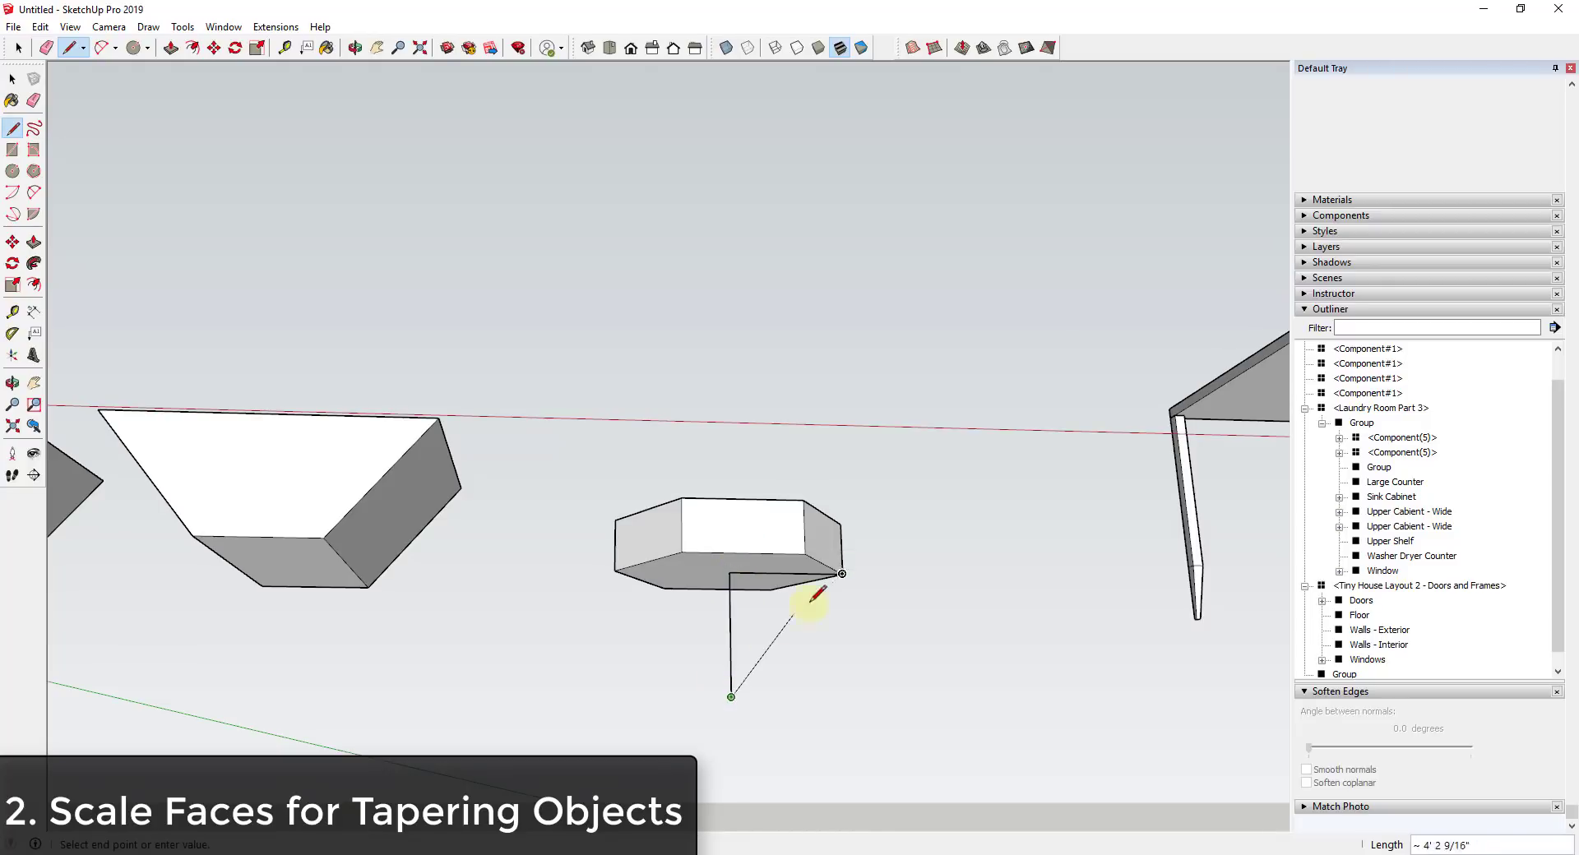
{"action": "left_click", "coordinate": [842, 573]}
- Use Follow Me to sweep the triangular profile around the prism's bottom face, forming a faceted point
{"action": "key", "text": "space"}
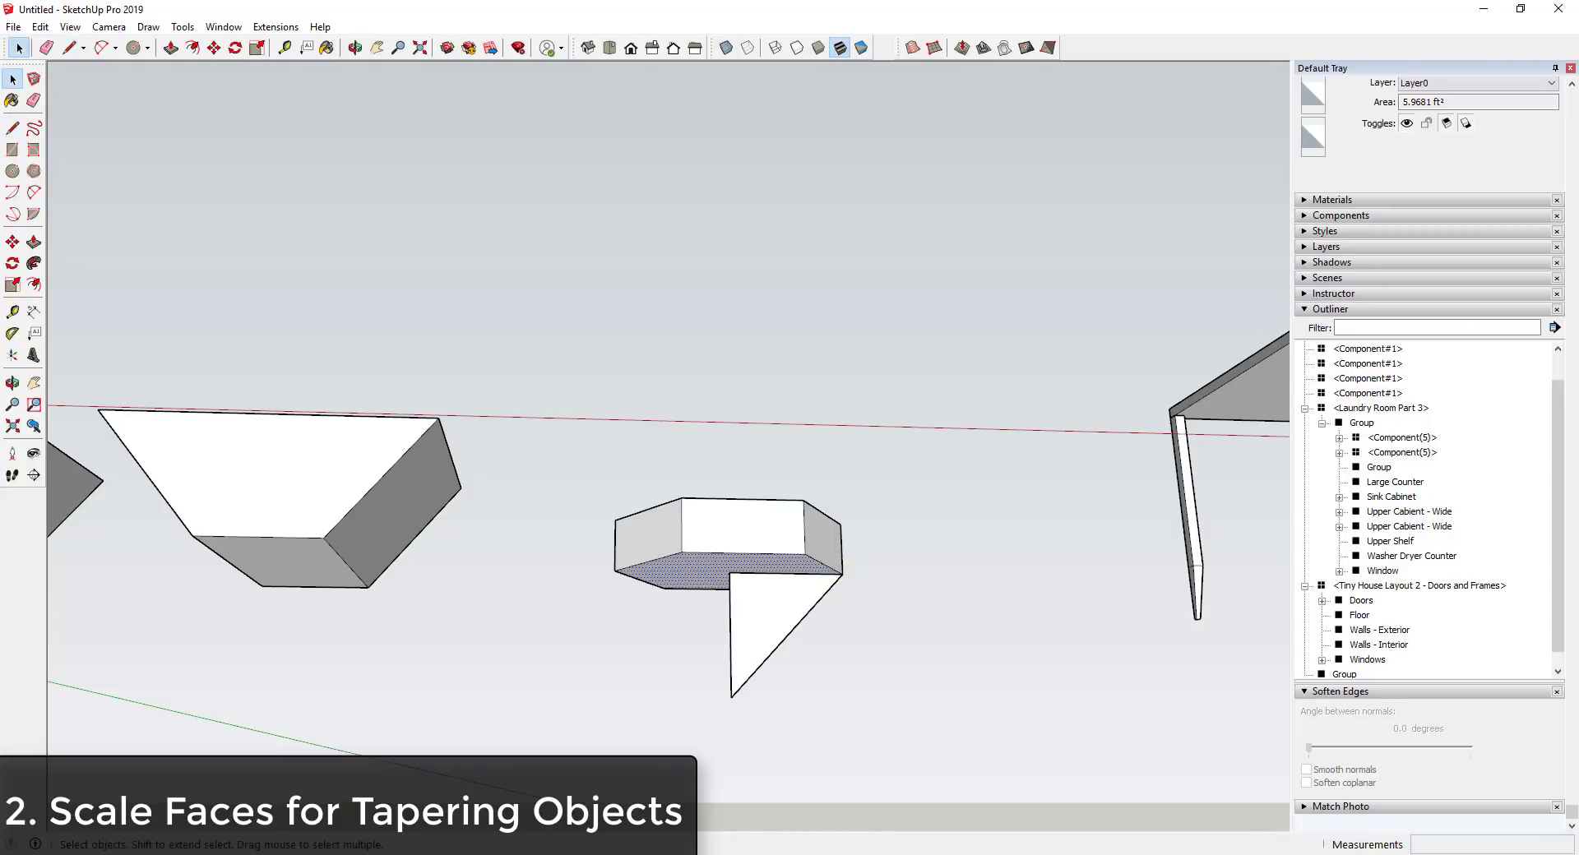
{"action": "left_click", "coordinate": [34, 263]}
{"action": "left_click", "coordinate": [420, 477]}
{"action": "left_click", "coordinate": [740, 612]}
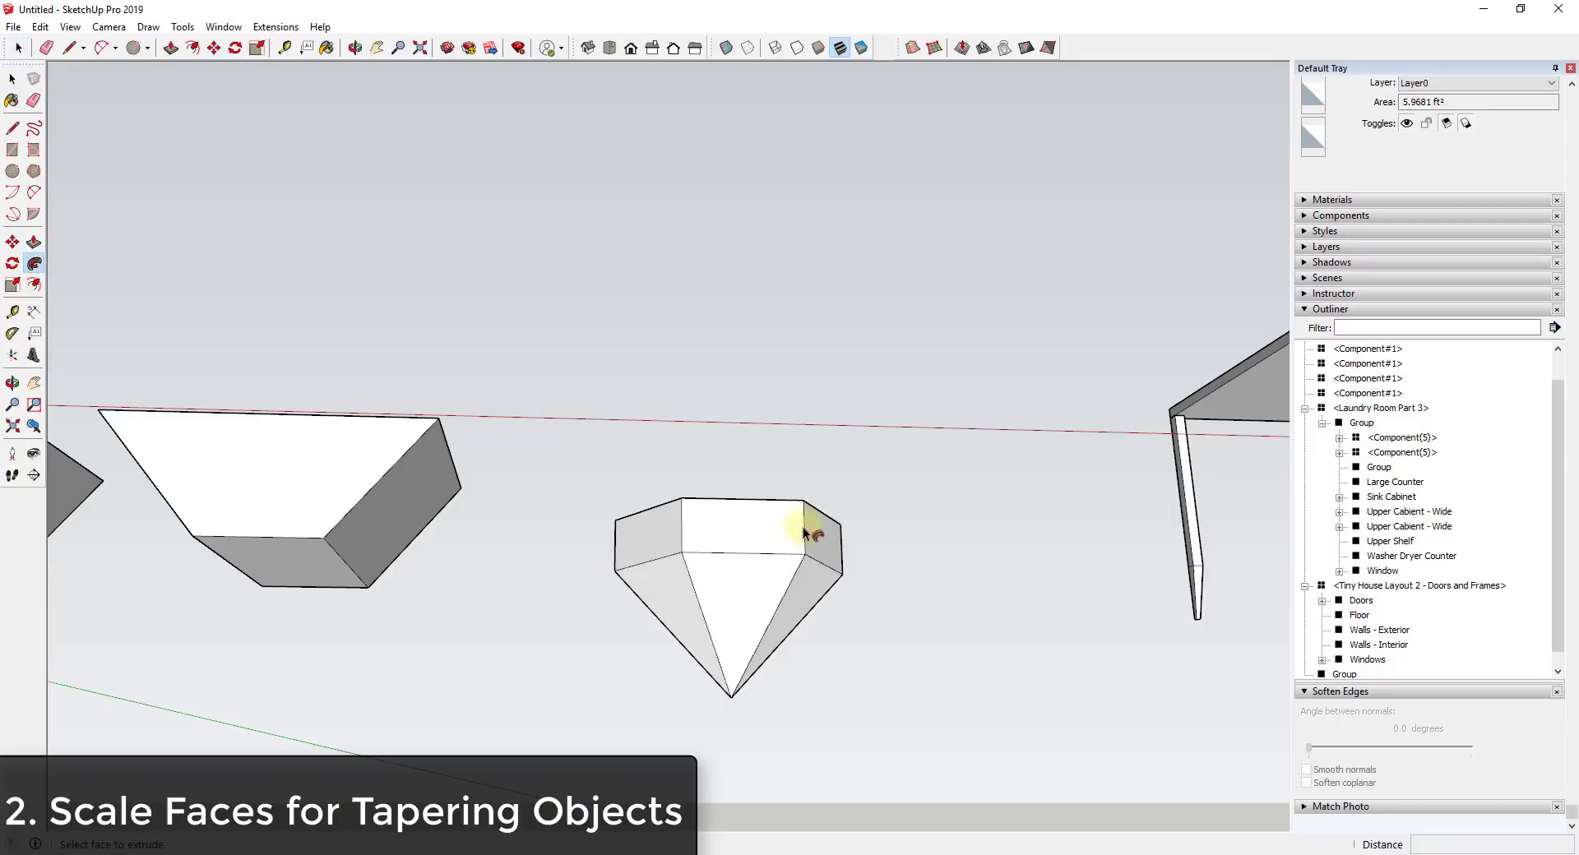
- Uniformly scale the prism's top hexagonal face down about its center to taper the upper part into a gem shape
{"action": "middle_click_drag", "start_coordinate": [847, 689], "coordinate": [814, 802]}
{"action": "key", "text": "s"}
{"action": "left_click", "coordinate": [752, 531]}
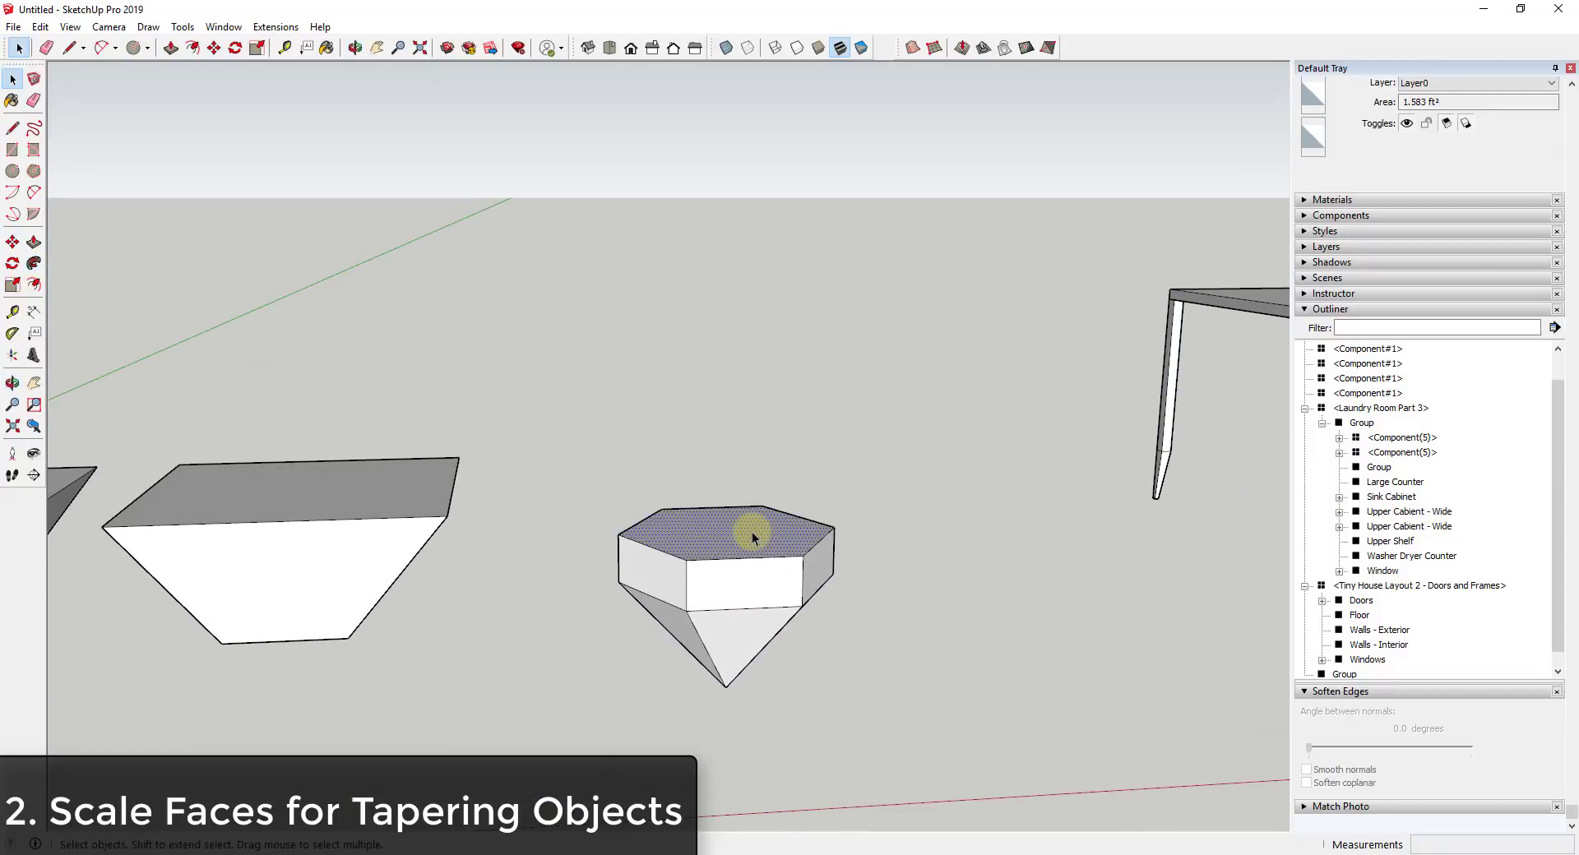
{"action": "left_click_drag", "start_coordinate": [609, 510], "coordinate": [652, 521]}
{"action": "key", "text": "space"}
{"action": "middle_click_drag", "start_coordinate": [813, 561], "coordinate": [799, 528]}
{"action": "left_click_drag", "start_coordinate": [621, 463], "coordinate": [834, 568]}
- Try lowering the gem's top face with the Move tool by about 3 7/16"
{"action": "key", "text": "m"}
{"action": "left_click", "coordinate": [770, 536]}
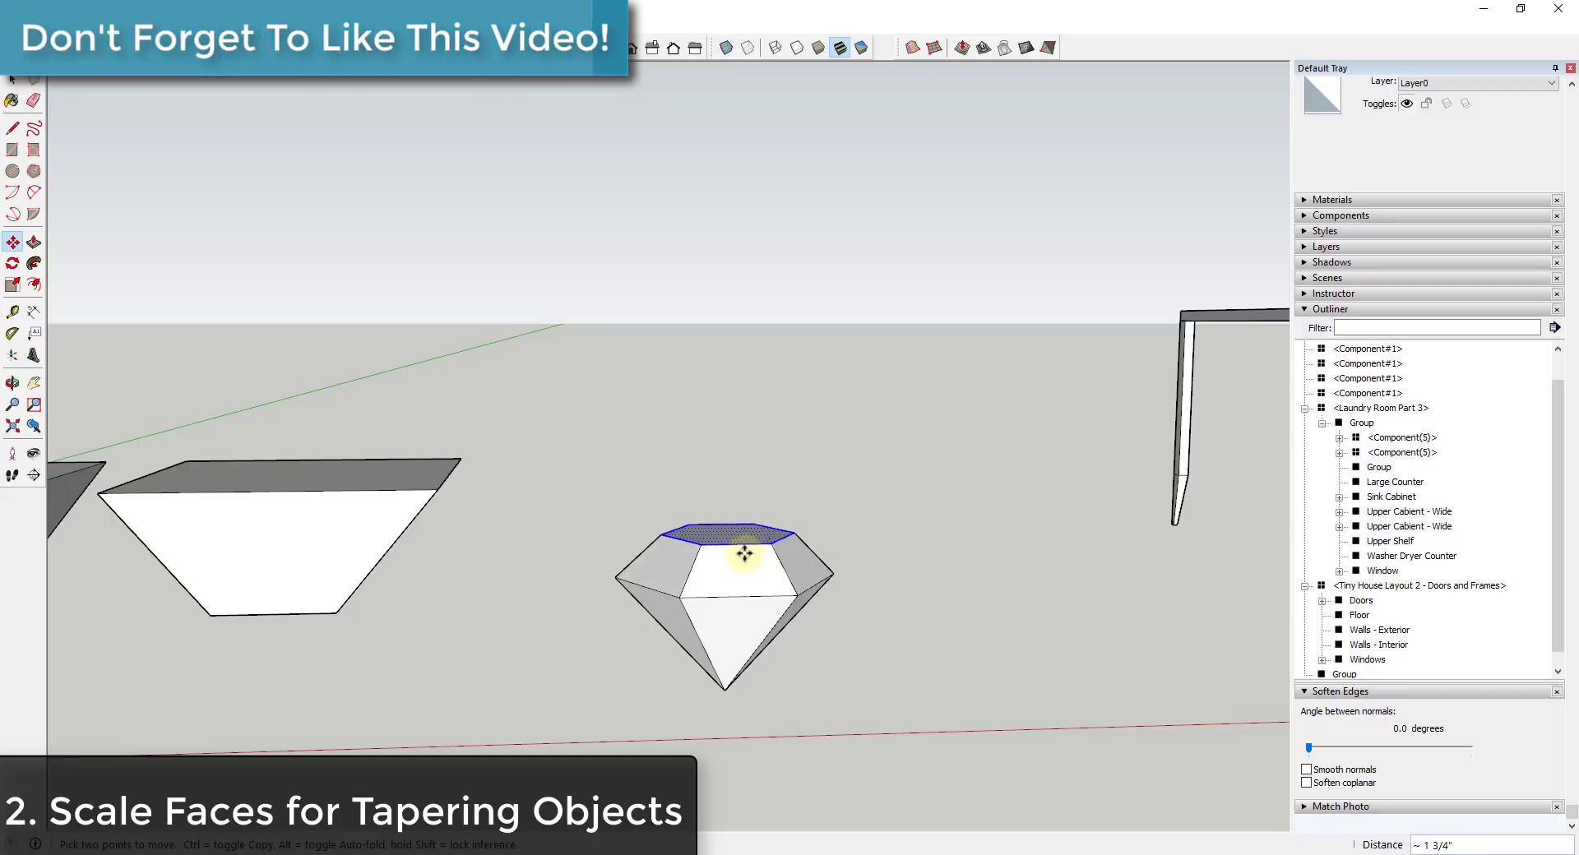
{"action": "key", "text": "space"}
{"action": "key", "text": "m"}
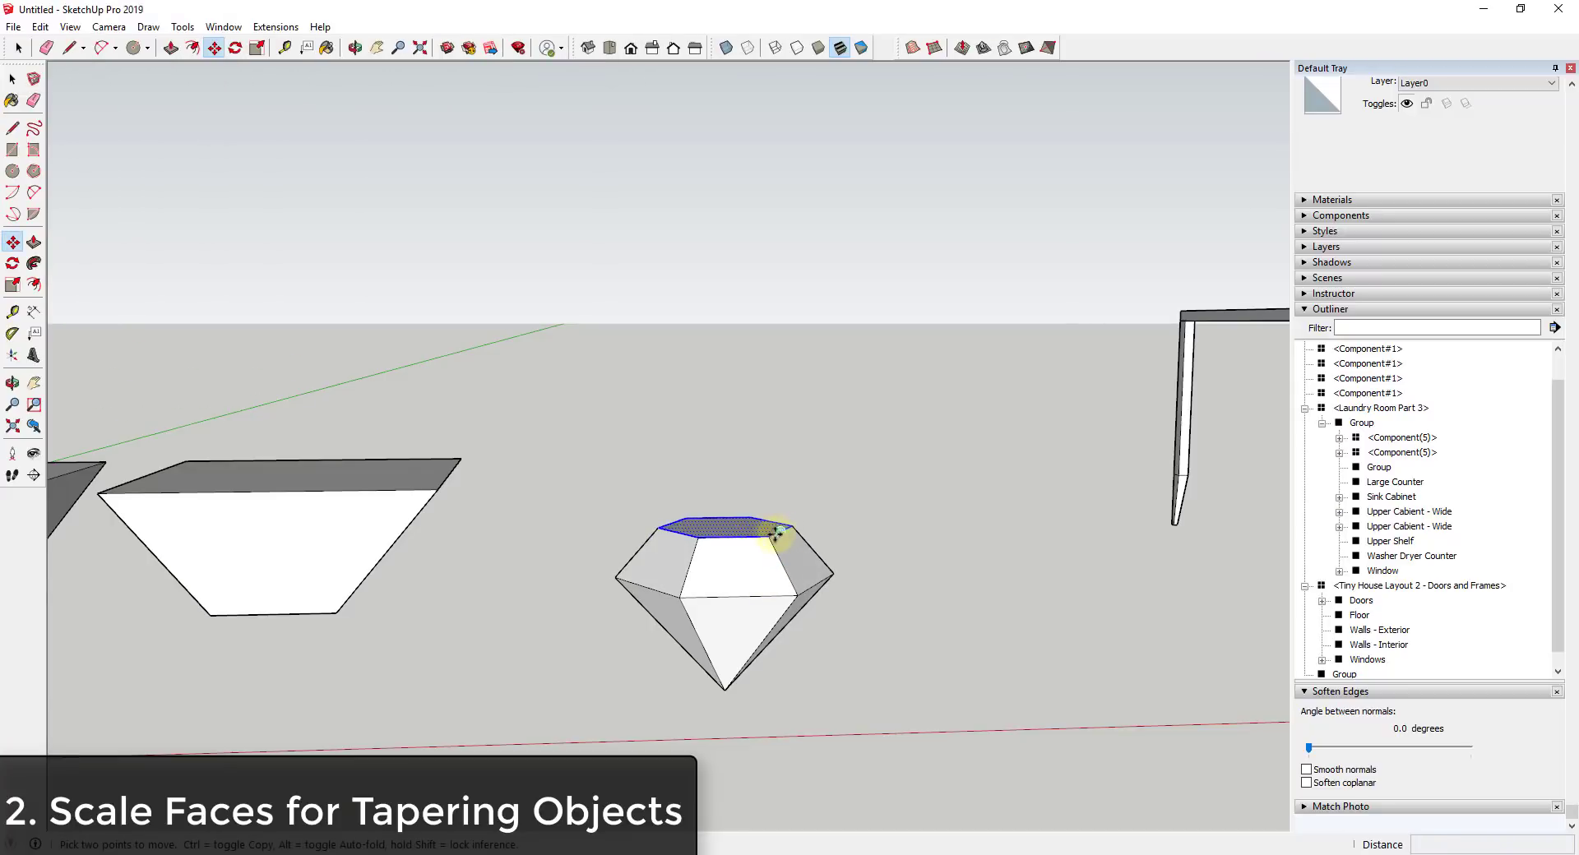
{"action": "left_click_drag", "start_coordinate": [768, 536], "coordinate": [810, 536]}
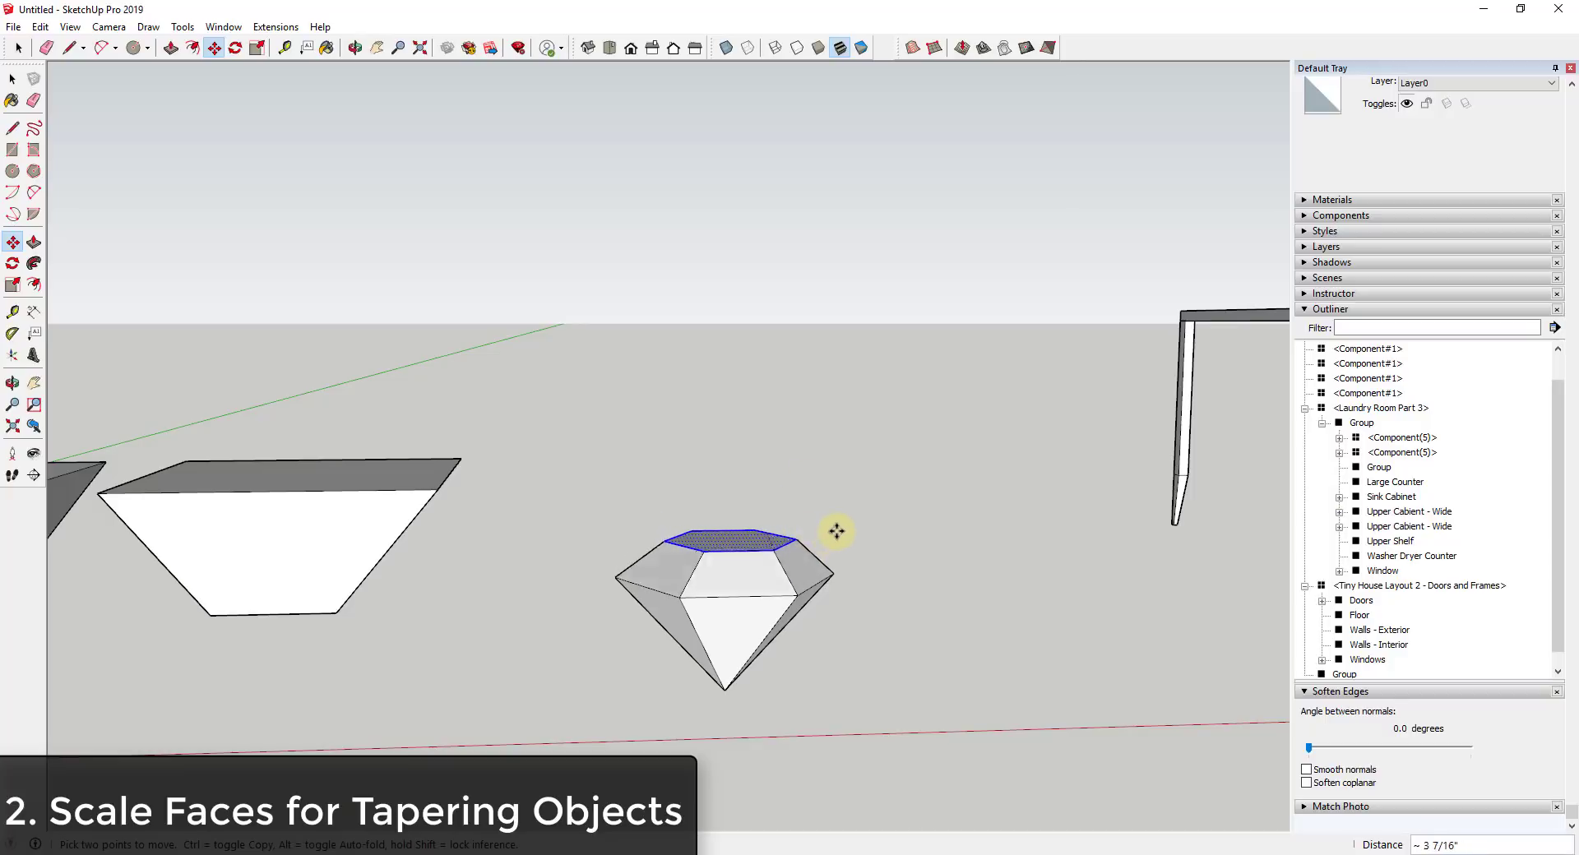
- Select the gem's top hexagonal face and move it slightly down to shorten the tapered crown
{"action": "scroll", "coordinate": [814, 537], "scroll_direction": "up", "scroll_amount": 2}
{"action": "key", "text": "space"}
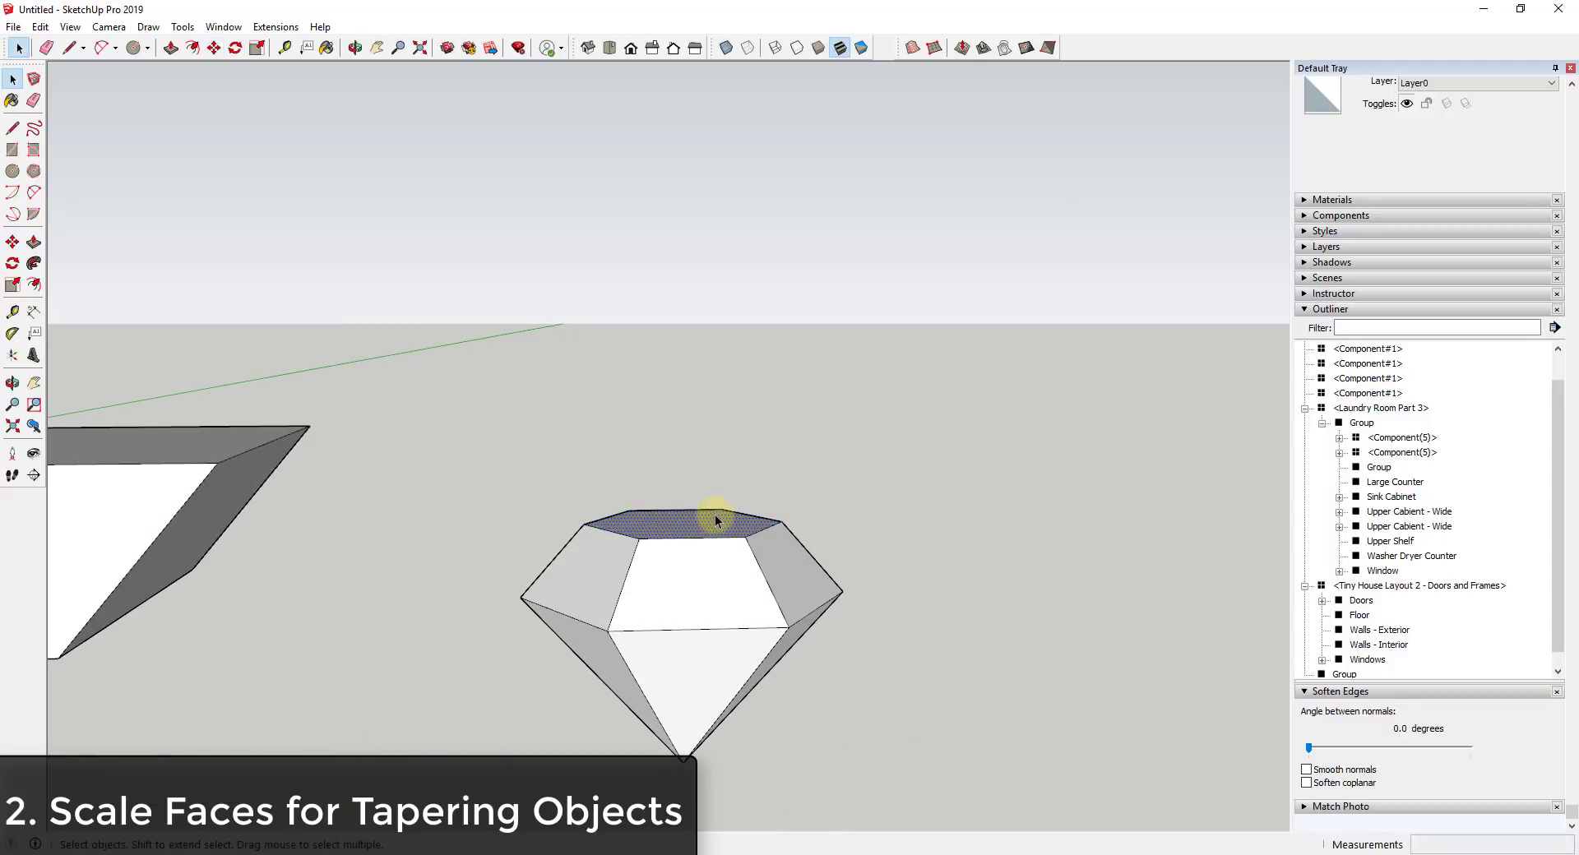
{"action": "left_click", "coordinate": [713, 519]}
{"action": "key", "text": "m"}
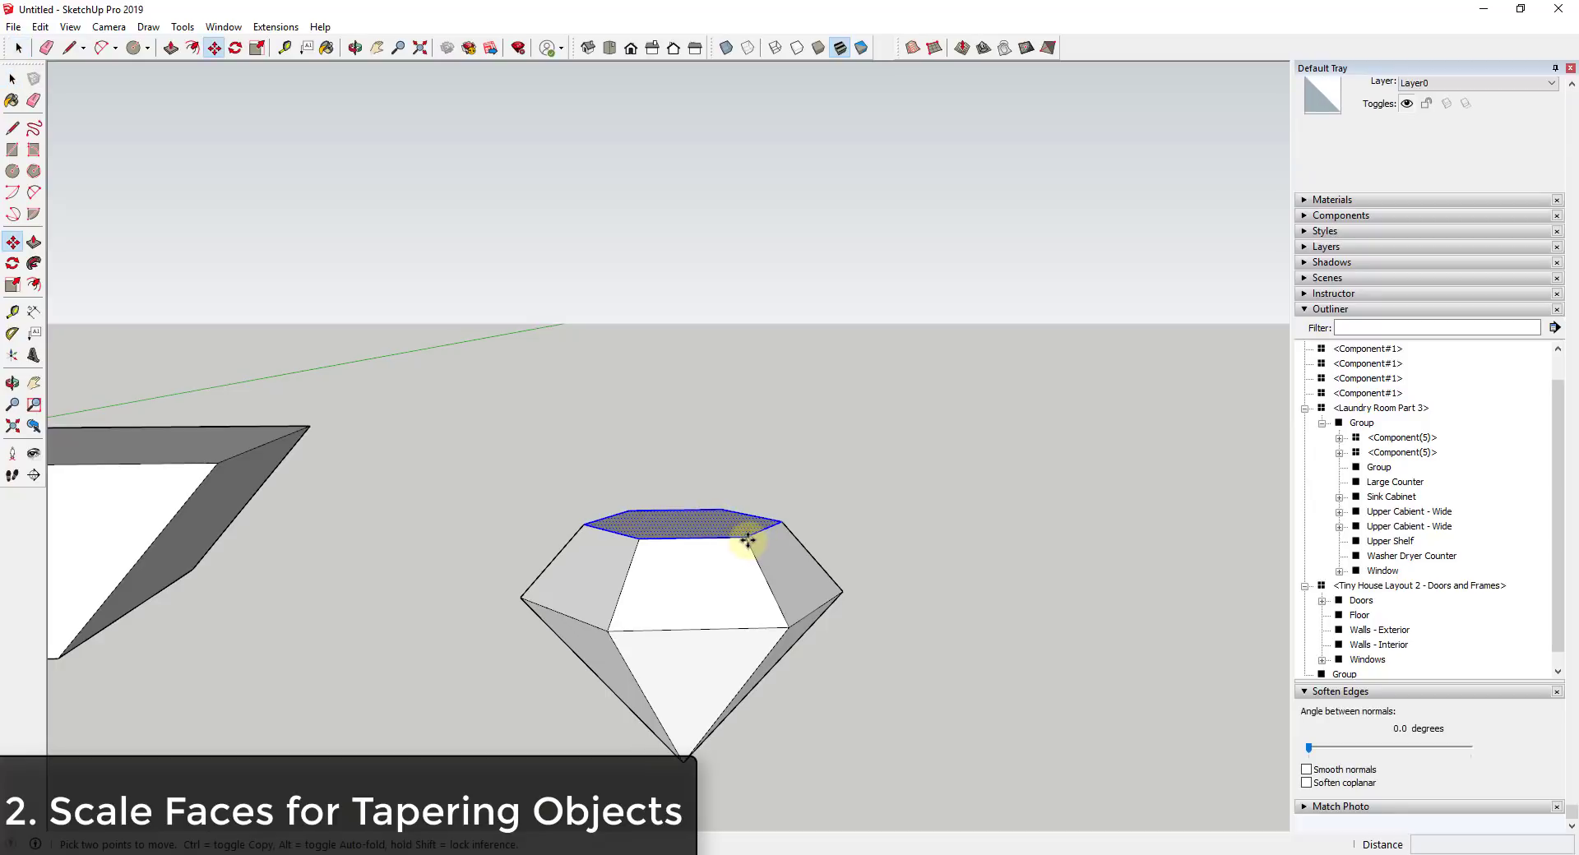
{"action": "key", "text": "space"}
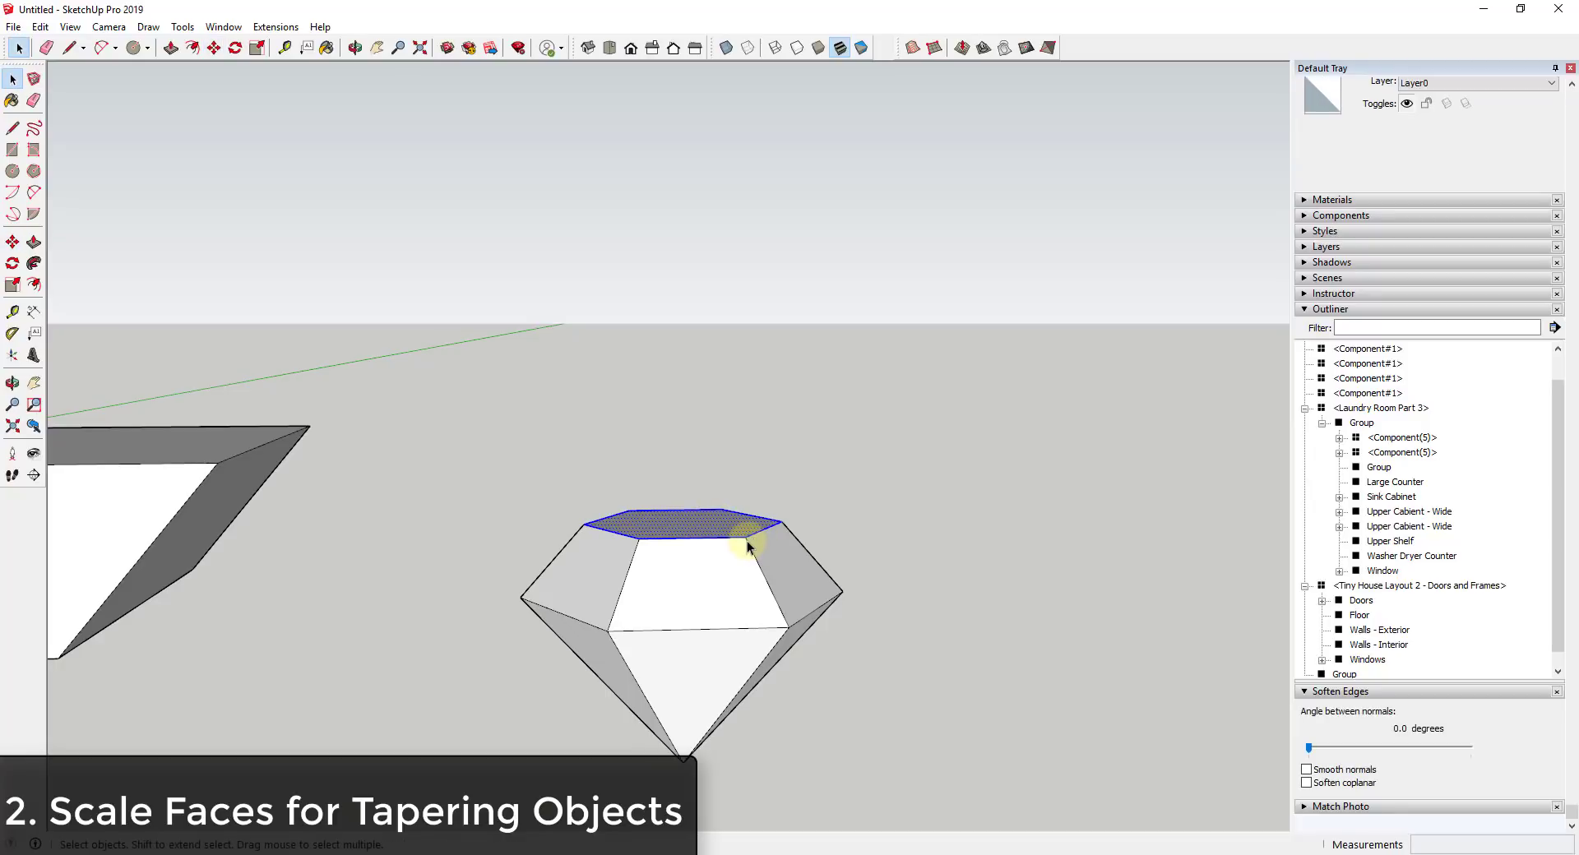
{"action": "key", "text": "m"}
{"action": "key", "text": "space"}
{"action": "key", "text": "m"}
{"action": "left_click_drag", "start_coordinate": [741, 537], "coordinate": [772, 549]}
{"action": "key", "text": "space"}
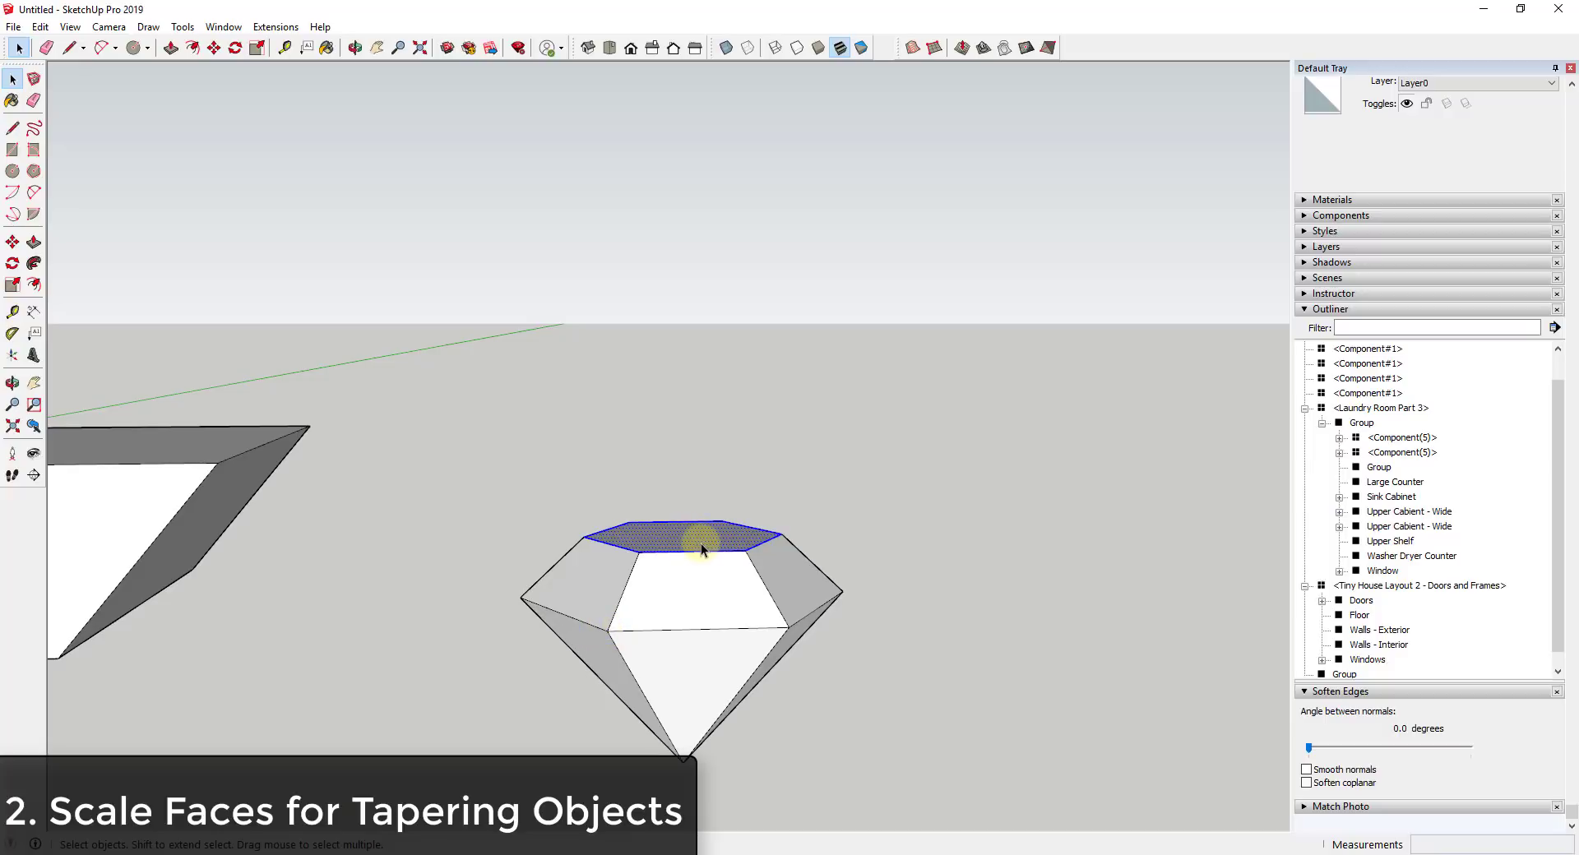
{"action": "scroll", "coordinate": [679, 531], "scroll_direction": "down", "scroll_amount": 4}
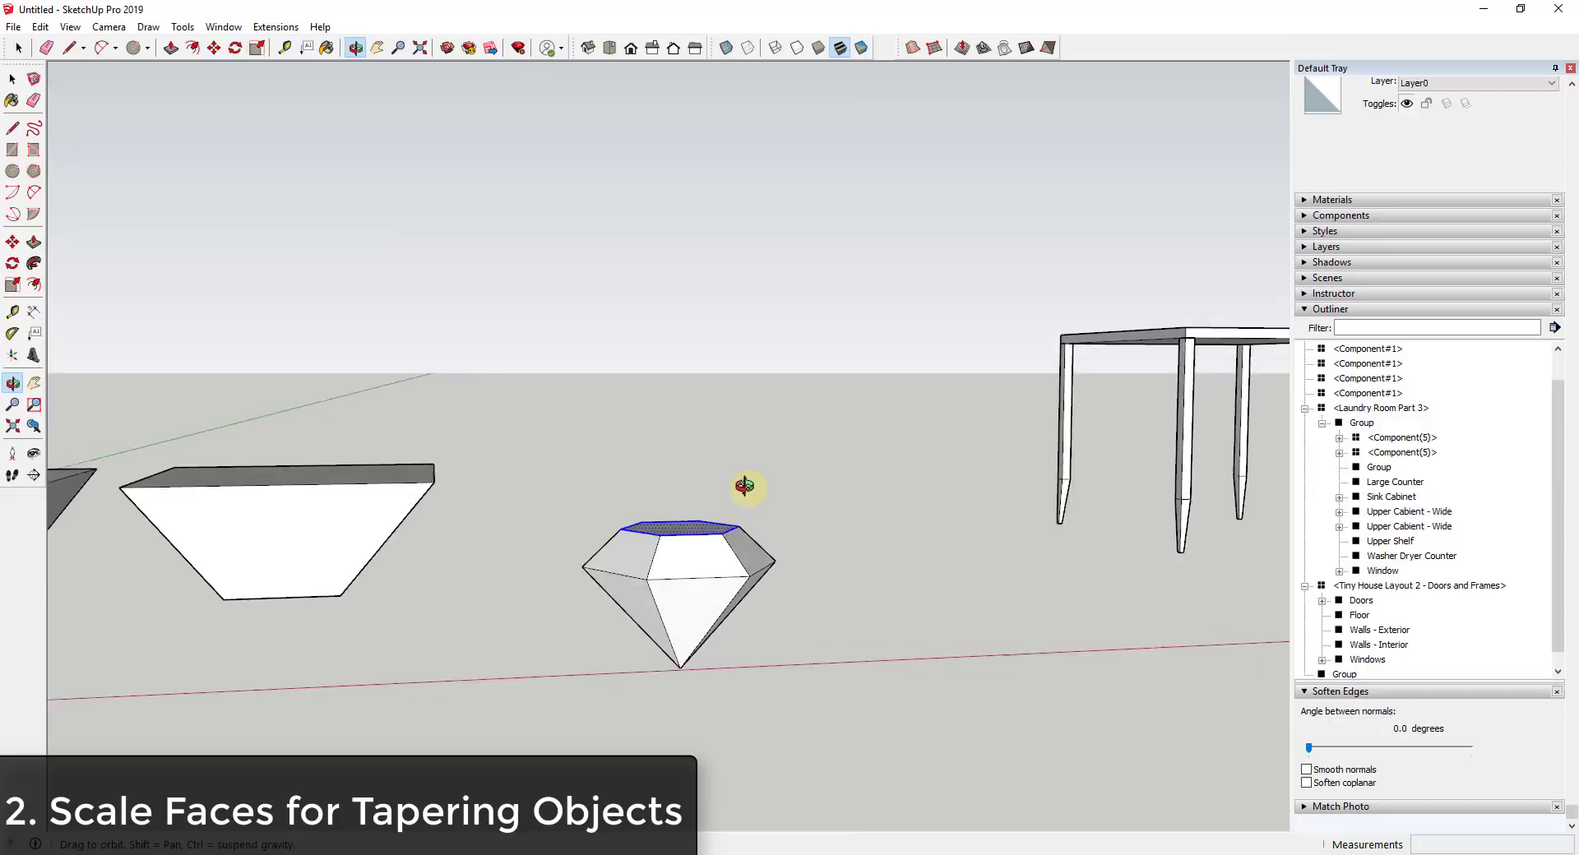
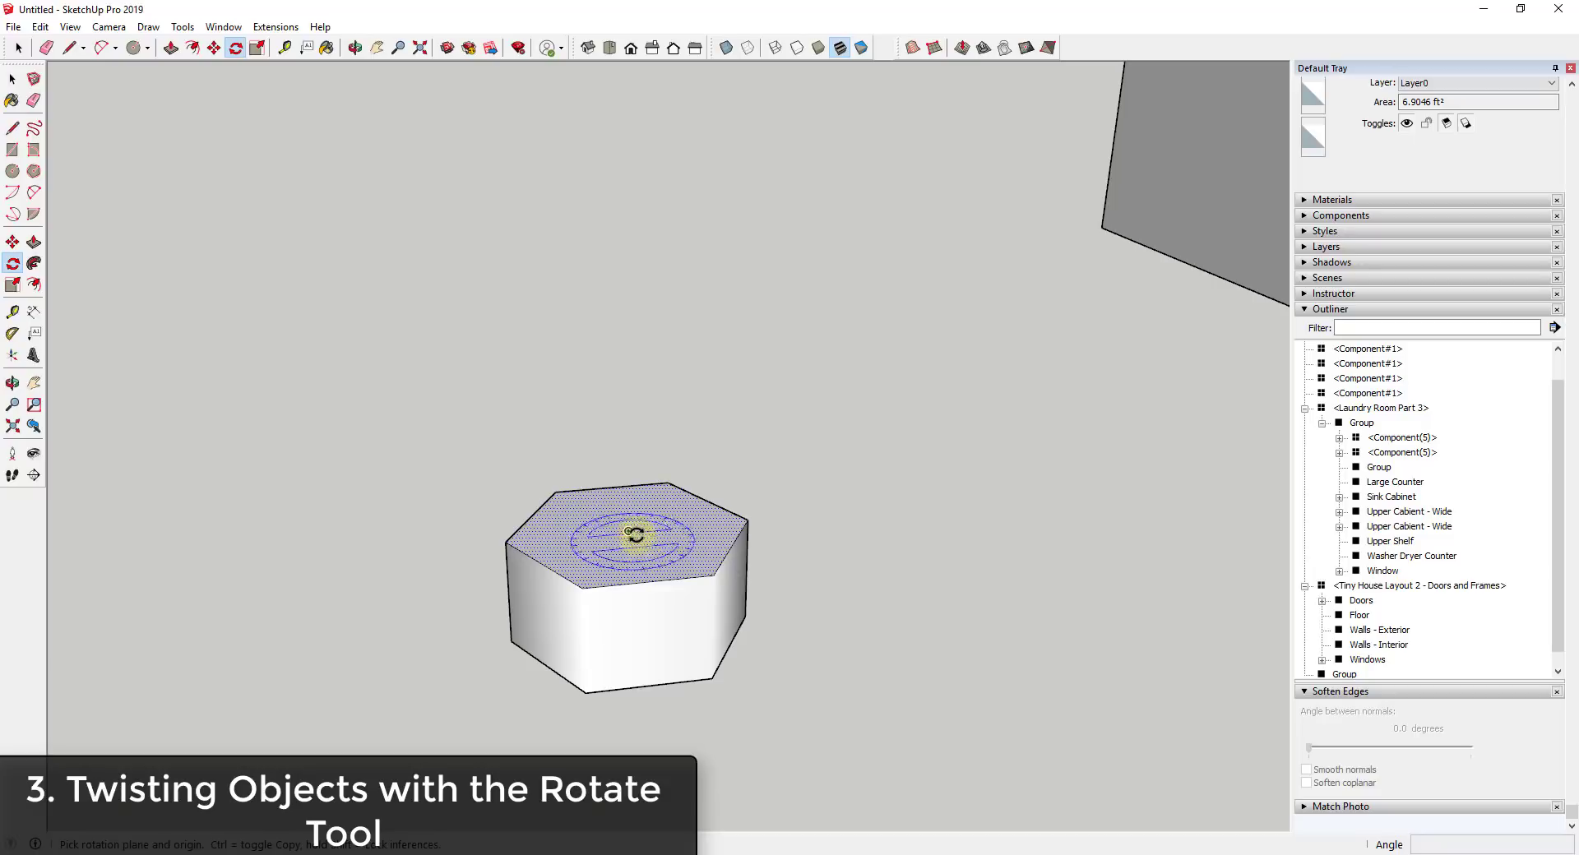
- Rotate the short hexagonal prism's top face 15 degrees about its center to twist the sides
{"action": "left_click", "coordinate": [554, 490]}
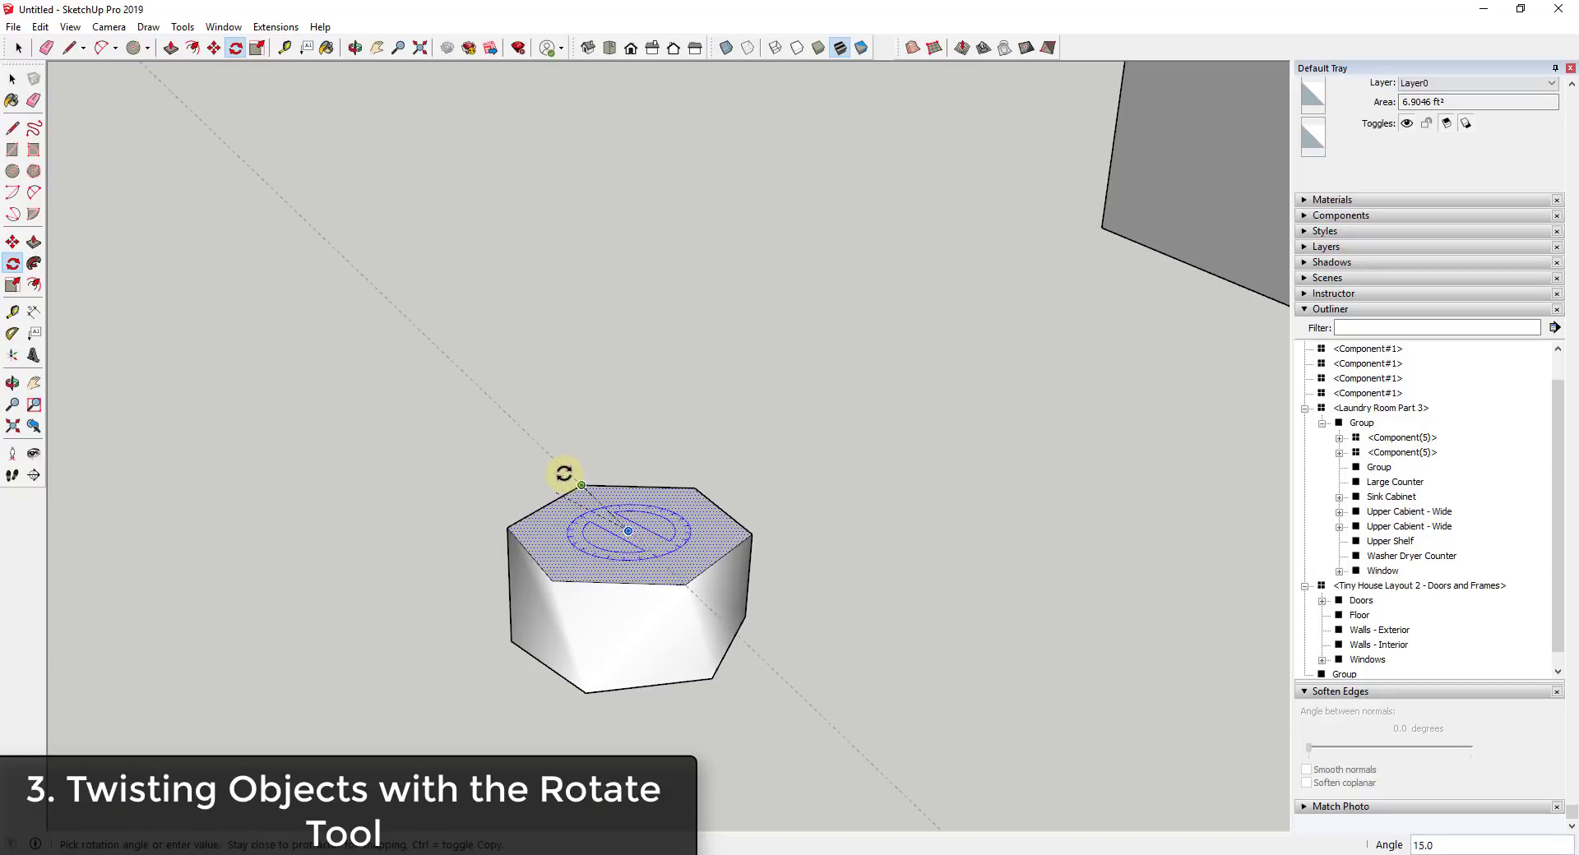
{"action": "key", "text": "Return"}
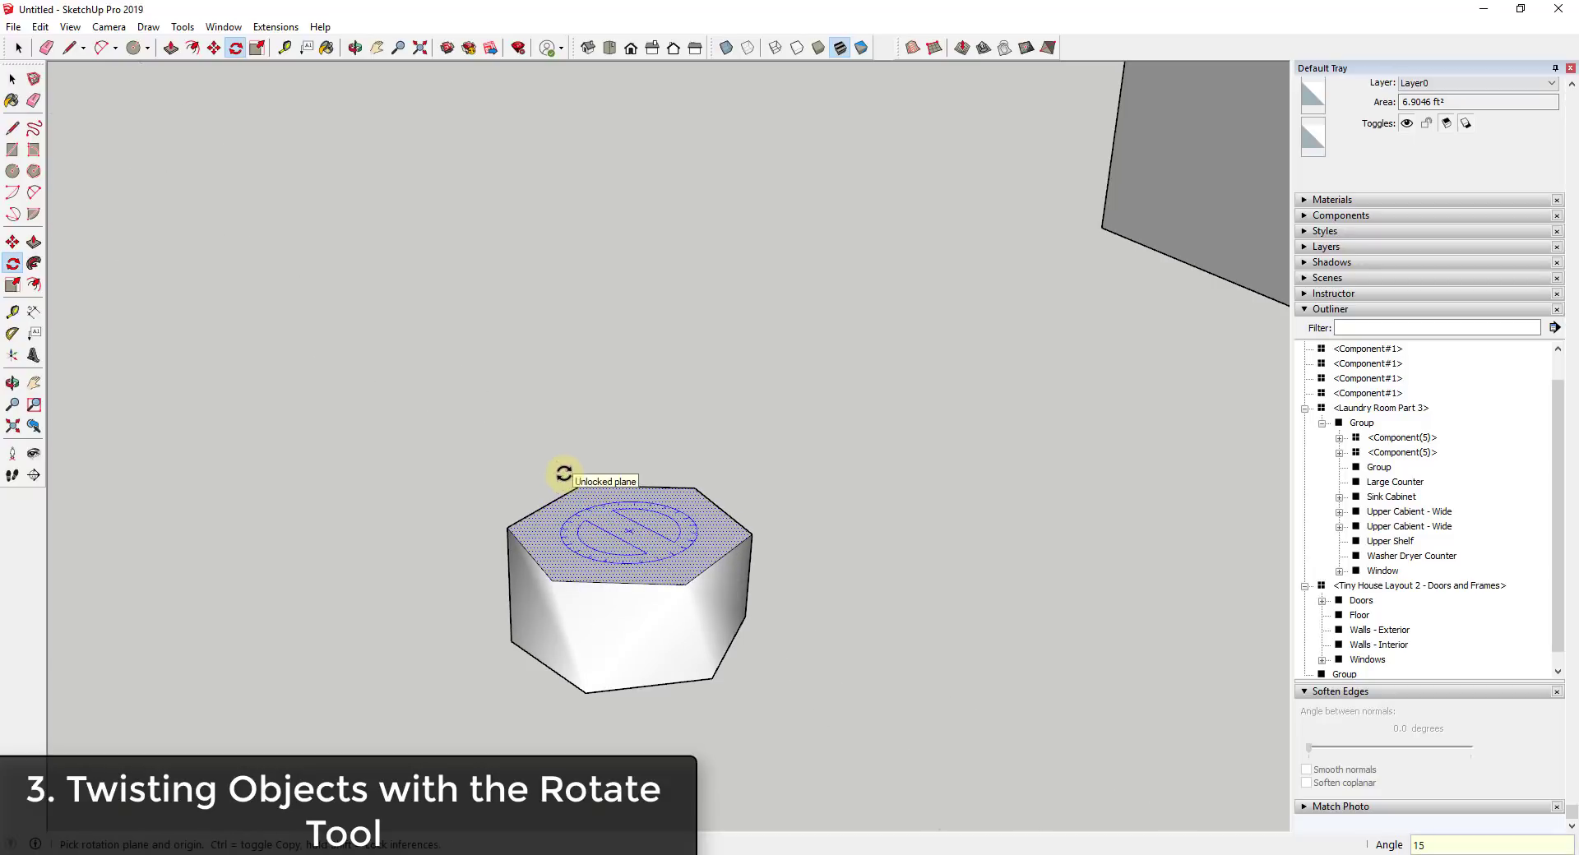
{"action": "key", "text": "space"}
- Use Push/Pull to raise the twisted prism's top face 18" as a second section
{"action": "middle_click_drag", "start_coordinate": [732, 638], "coordinate": [629, 464]}
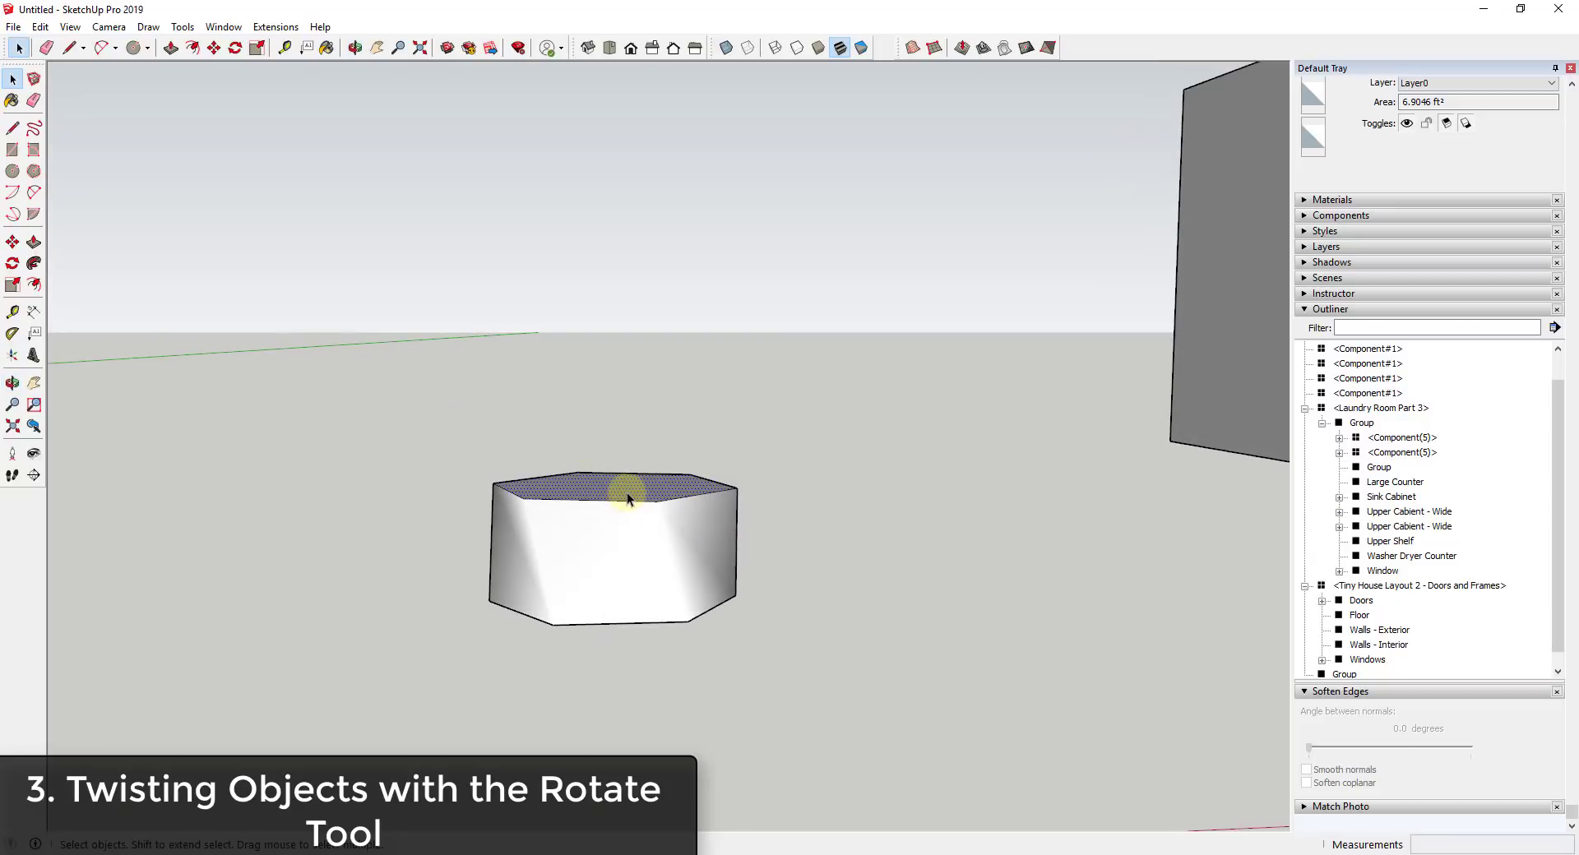
{"action": "key", "text": "p"}
{"action": "left_click_drag", "start_coordinate": [626, 496], "coordinate": [611, 444]}
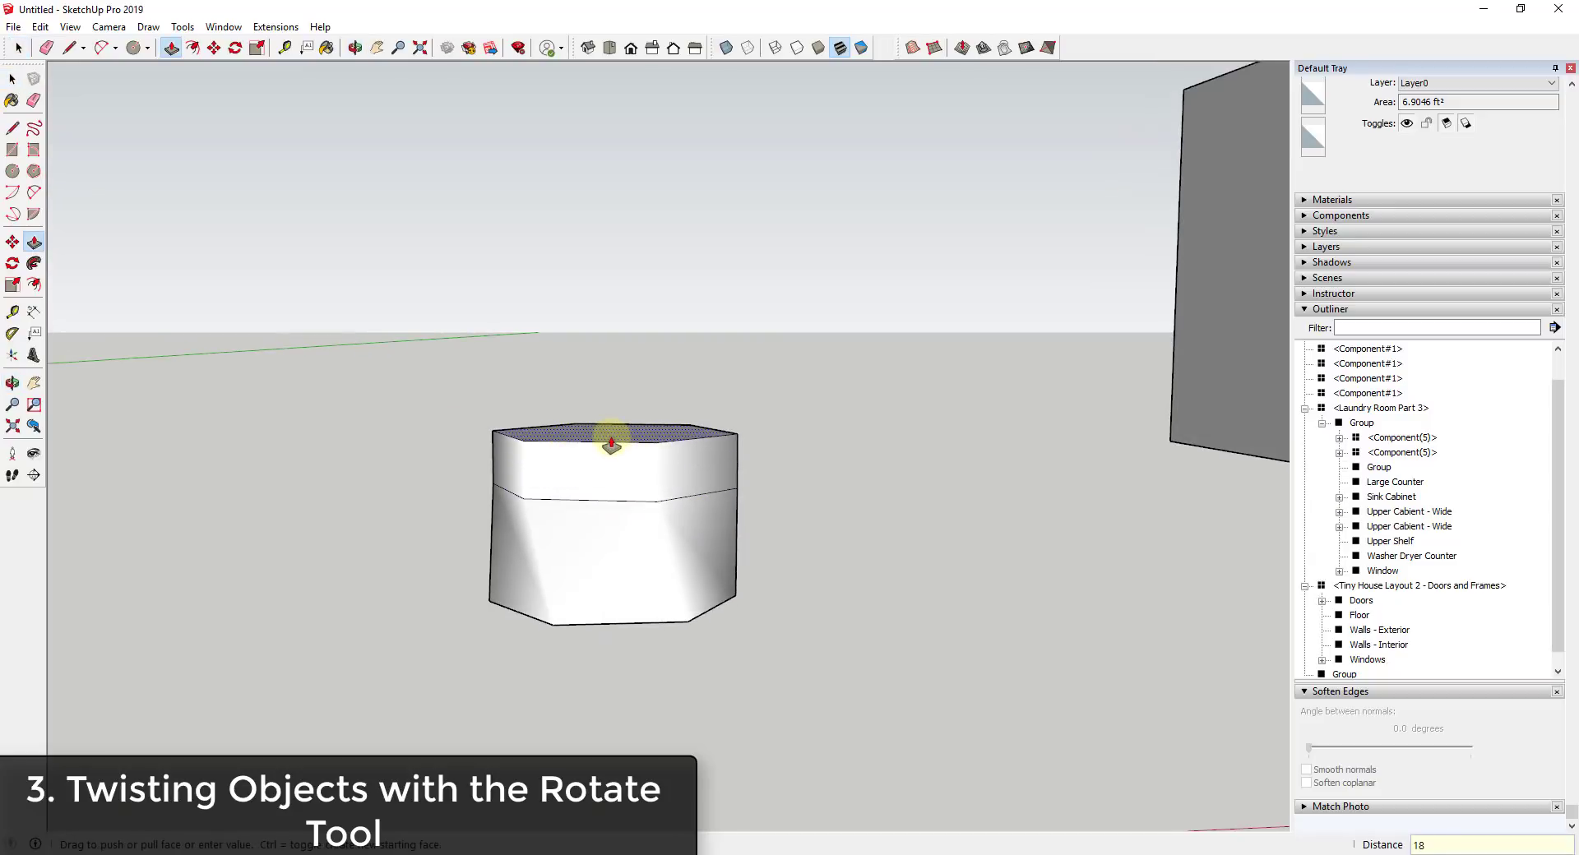
{"action": "key", "text": "Return"}
- Select the second section's top face and rotate it 15 degrees about its center
{"action": "middle_click_drag", "start_coordinate": [611, 444], "coordinate": [688, 634]}
{"action": "key", "text": "space"}
{"action": "left_click", "coordinate": [624, 395]}
{"action": "key", "text": "s"}
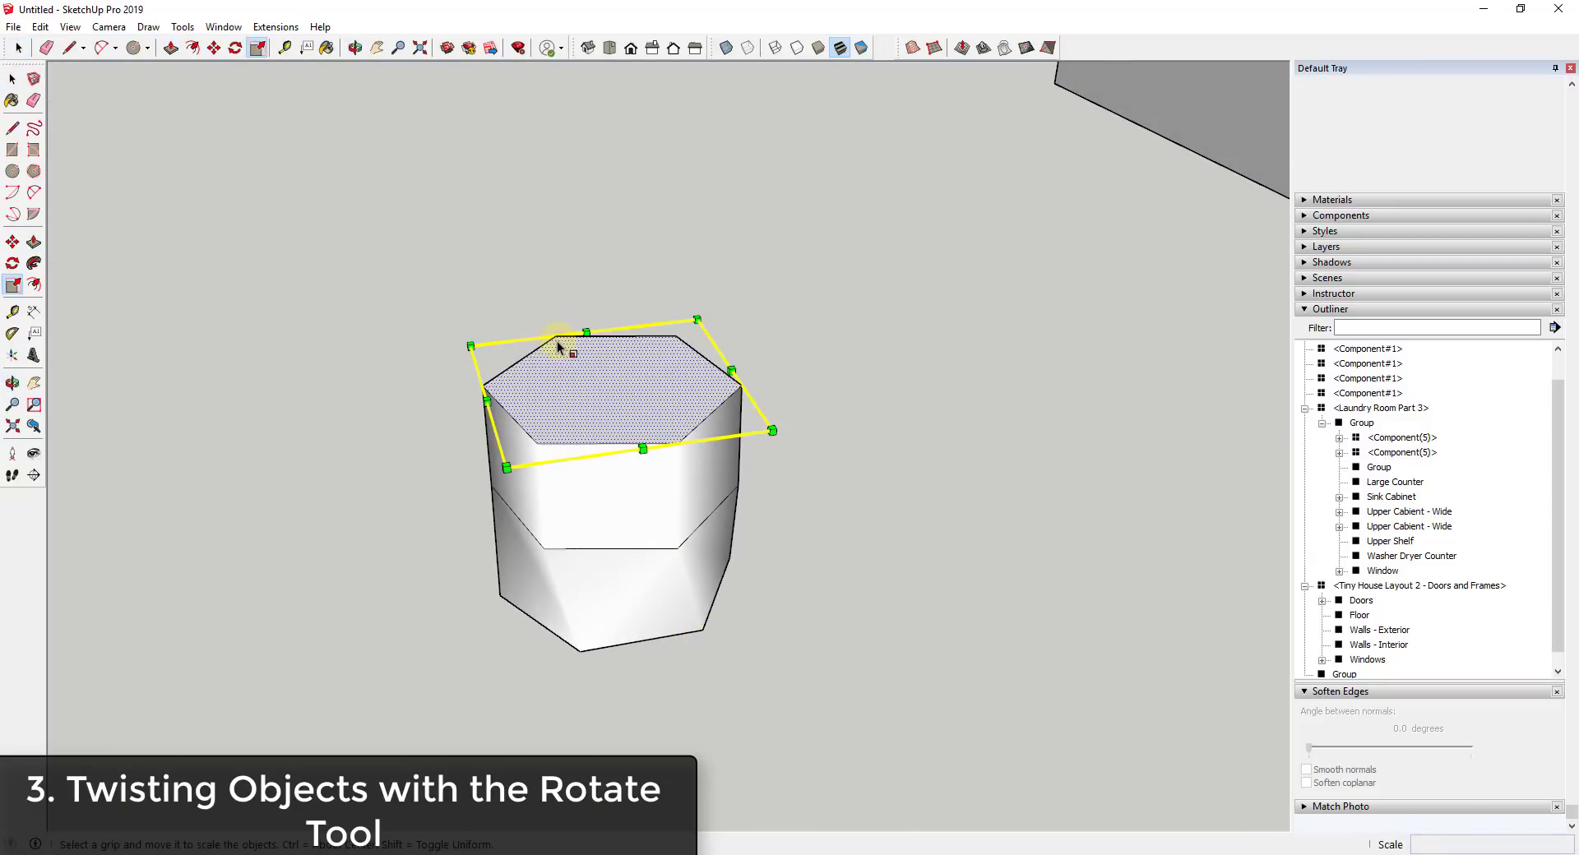
{"action": "key", "text": "q"}
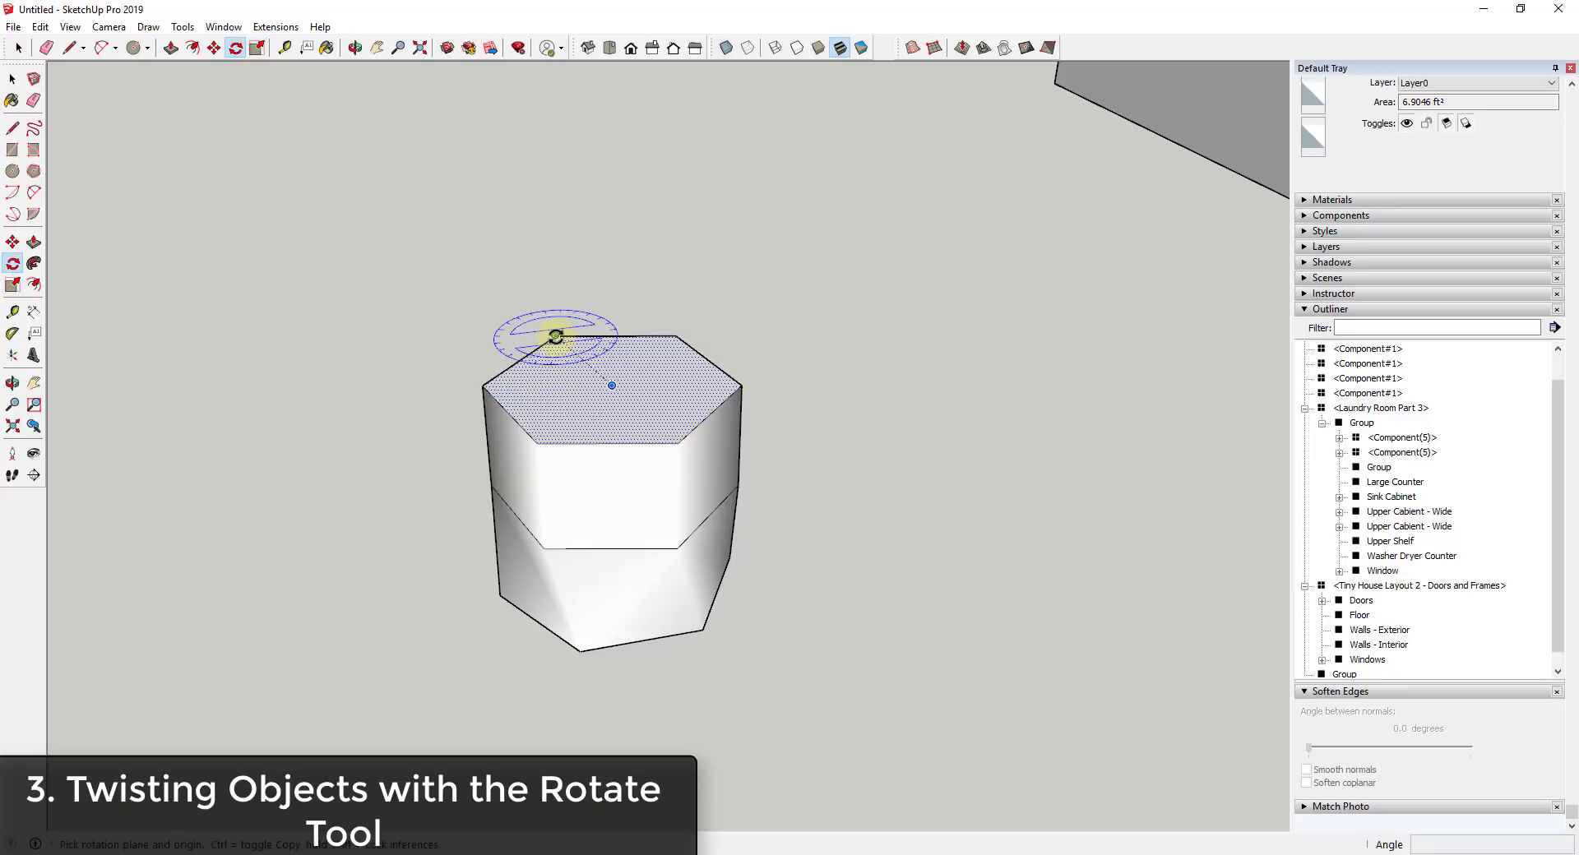
{"action": "left_click", "coordinate": [613, 385]}
{"action": "left_click", "coordinate": [557, 337]}
{"action": "left_click", "coordinate": [570, 318]}
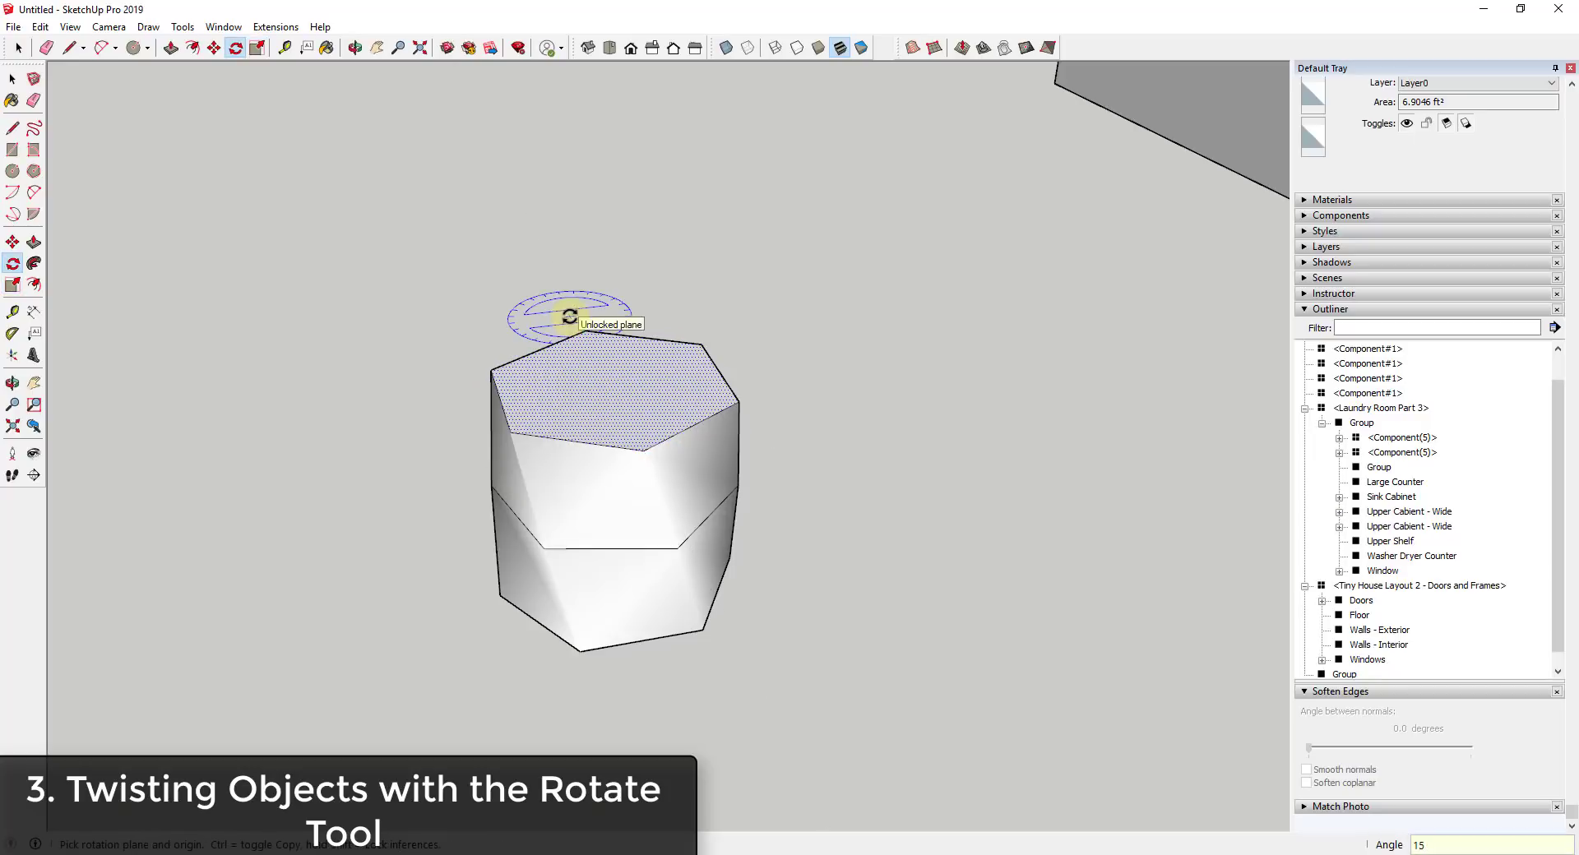
- Use Push/Pull to raise the top face another 18" as a third section
{"action": "middle_click_drag", "start_coordinate": [725, 487], "coordinate": [703, 401]}
{"action": "key", "text": "space"}
{"action": "left_click_drag", "start_coordinate": [442, 278], "coordinate": [788, 699]}
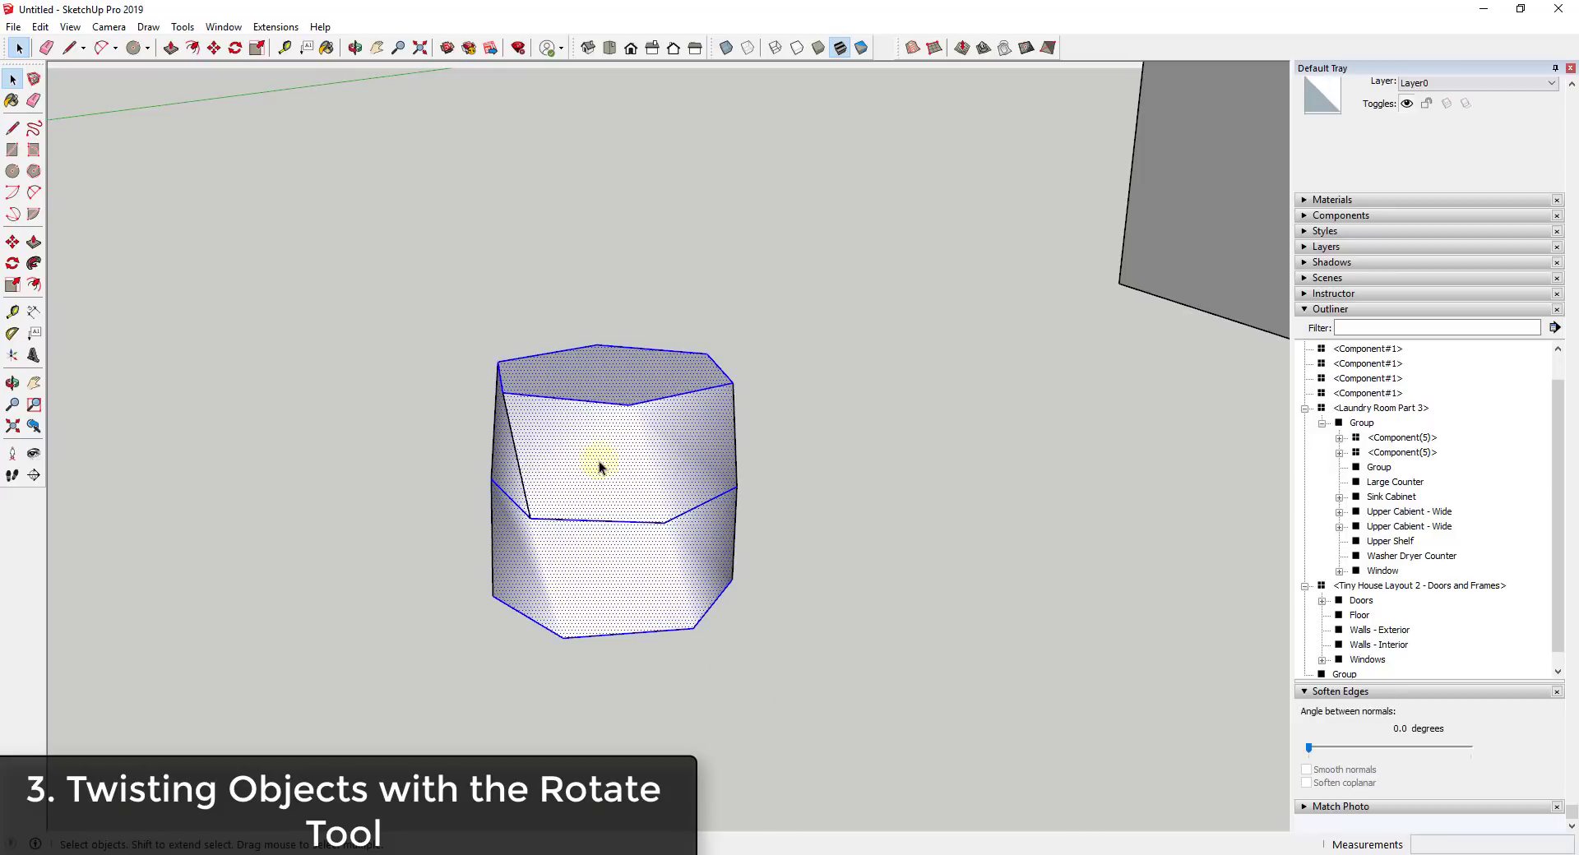
{"action": "left_click", "coordinate": [591, 375]}
{"action": "key", "text": "p"}
{"action": "left_click_drag", "start_coordinate": [617, 375], "coordinate": [608, 336]}
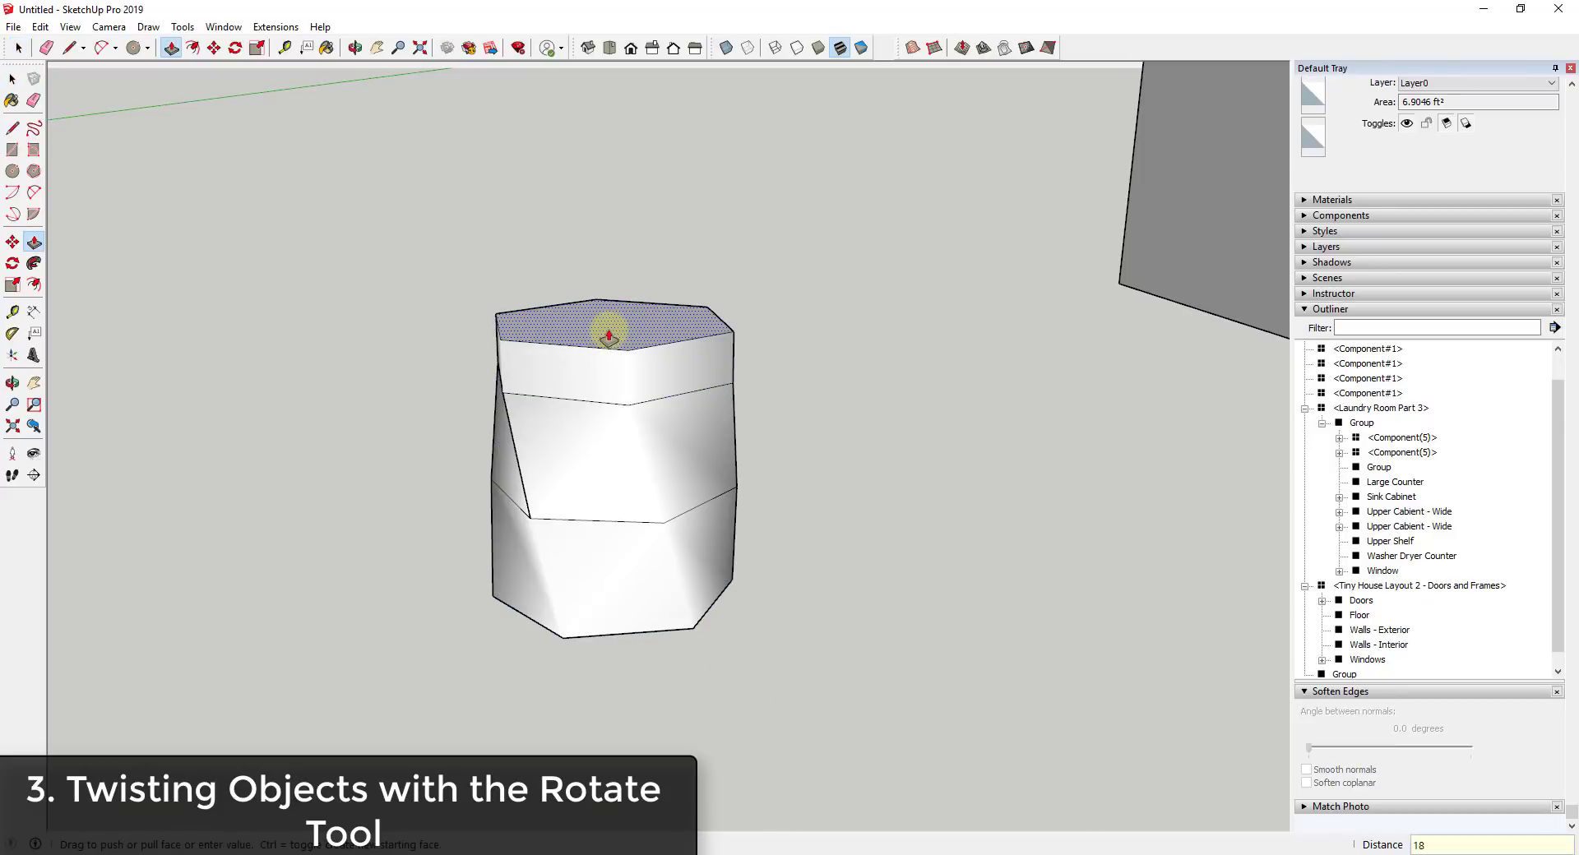
{"action": "key", "text": "Return"}
- Select the third section's top face with its edges and rotate it 15 degrees about its center
{"action": "middle_click_drag", "start_coordinate": [609, 286], "coordinate": [619, 311]}
{"action": "key", "text": "space"}
{"action": "double_click", "coordinate": [606, 278]}
{"action": "key", "text": "q"}
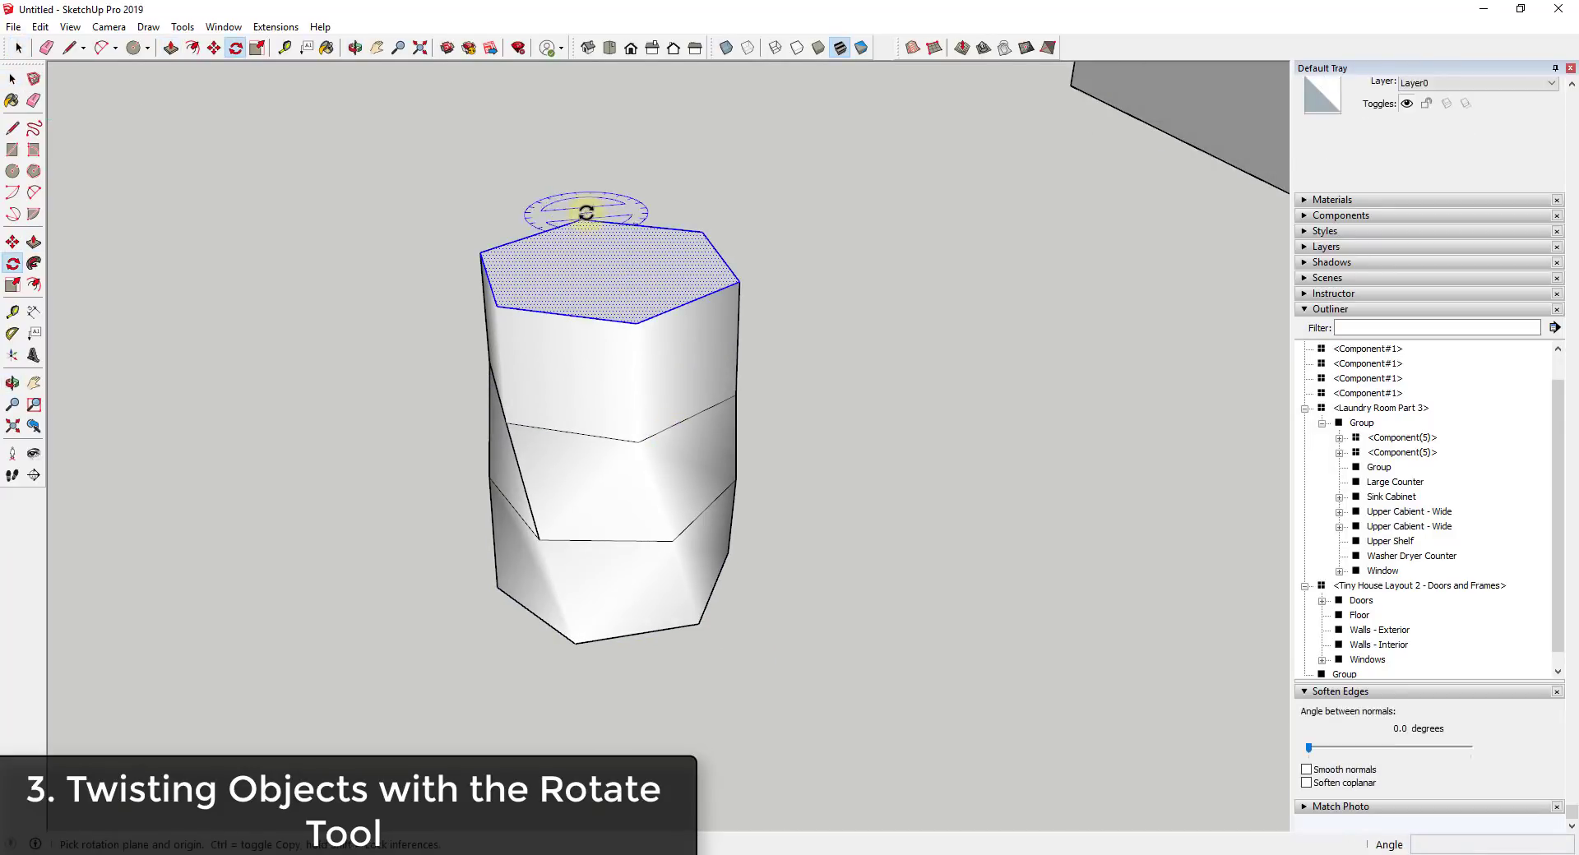
{"action": "left_click", "coordinate": [605, 266]}
{"action": "left_click", "coordinate": [580, 220]}
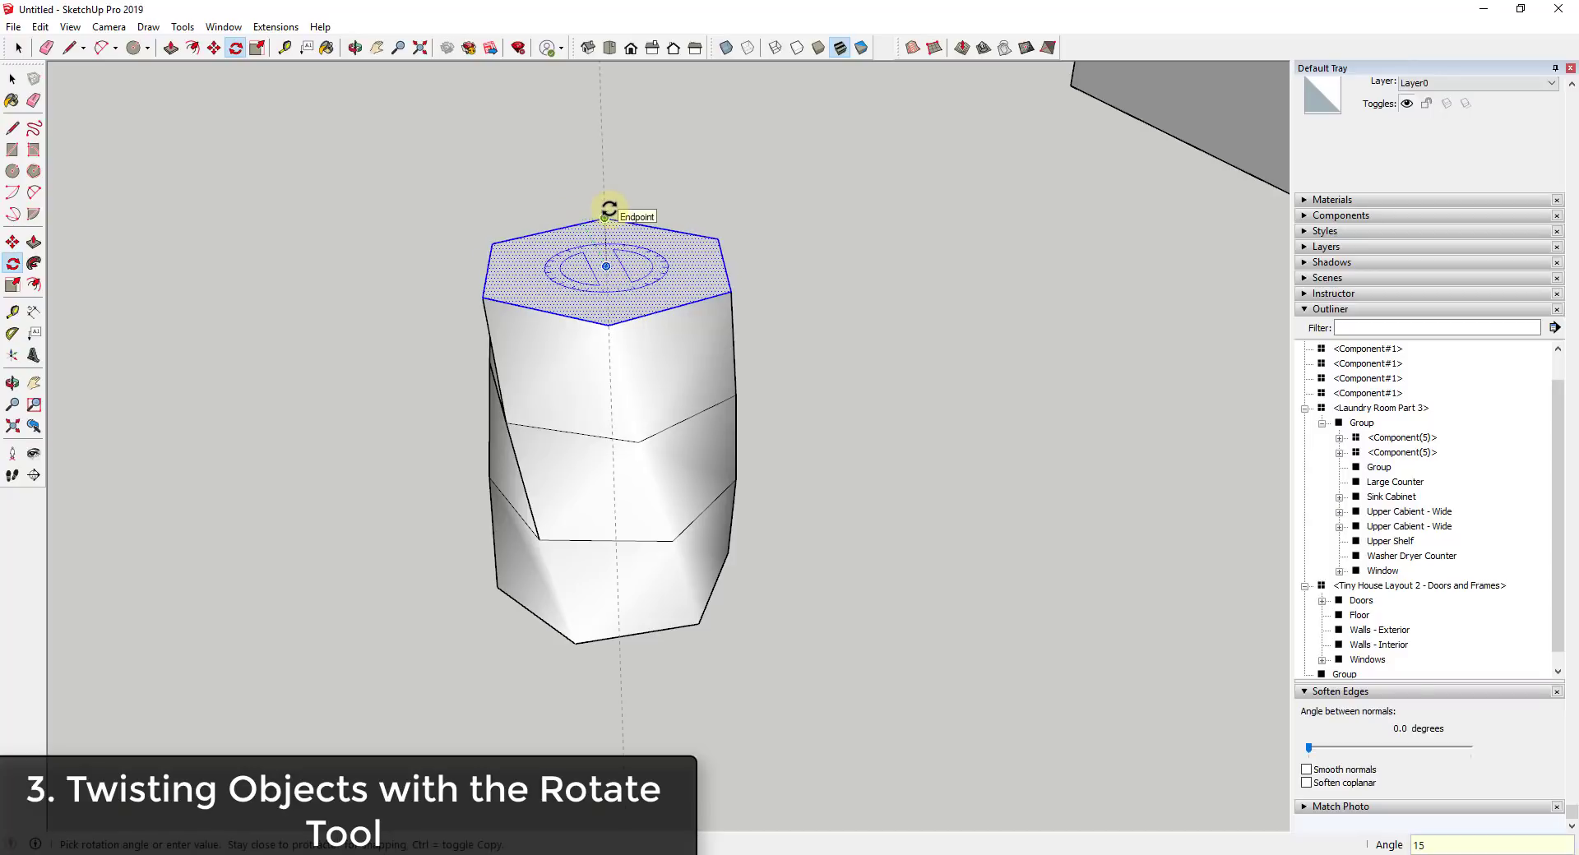
{"action": "left_click", "coordinate": [607, 207]}
{"action": "left_click", "coordinate": [13, 48]}
- Turn on hidden geometry and view the fold lines on the twisted column from the side
{"action": "left_click", "coordinate": [70, 27]}
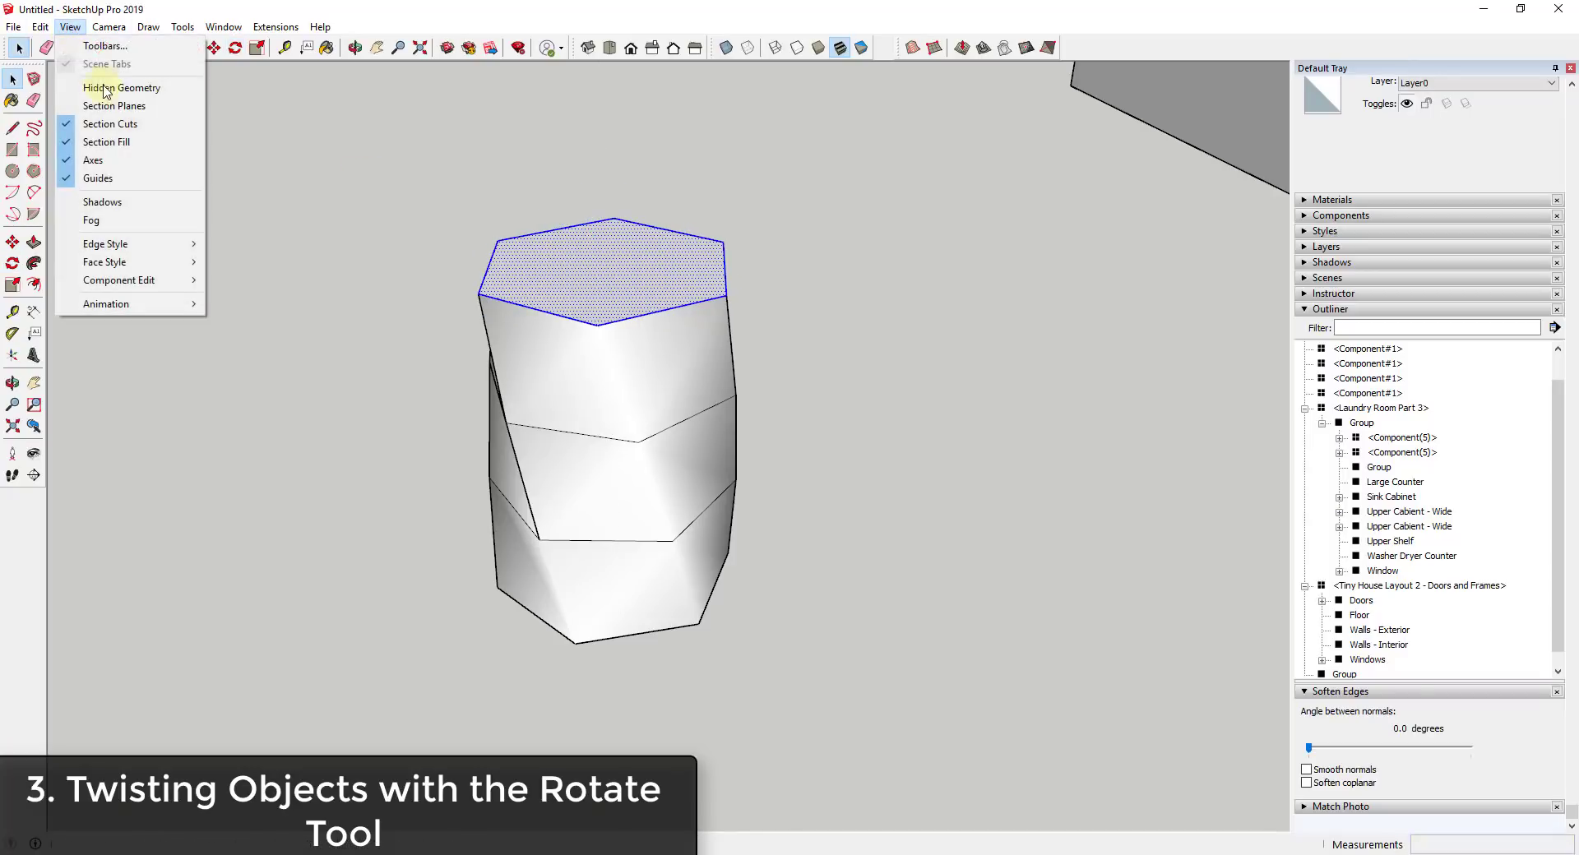
{"action": "left_click", "coordinate": [107, 90]}
{"action": "key", "text": "o"}
{"action": "left_click_drag", "start_coordinate": [510, 328], "coordinate": [918, 340]}
{"action": "key", "text": "space"}
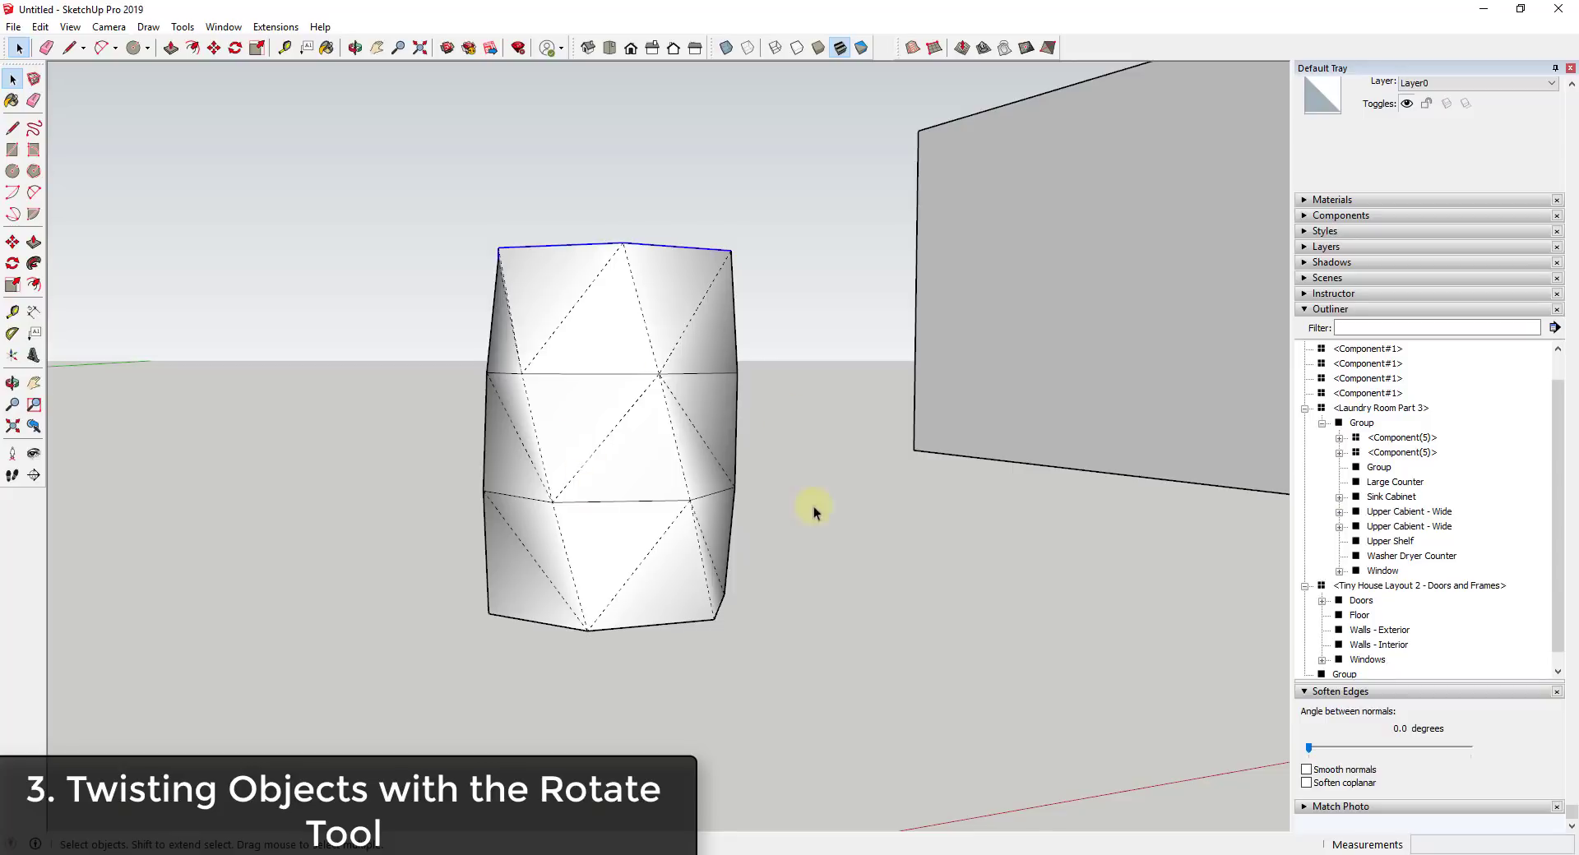
- Use Push/Pull to extend the column's top face upward 1' 6" as a fourth section
{"action": "middle_click_drag", "start_coordinate": [799, 533], "coordinate": [604, 299]}
{"action": "key", "text": "p"}
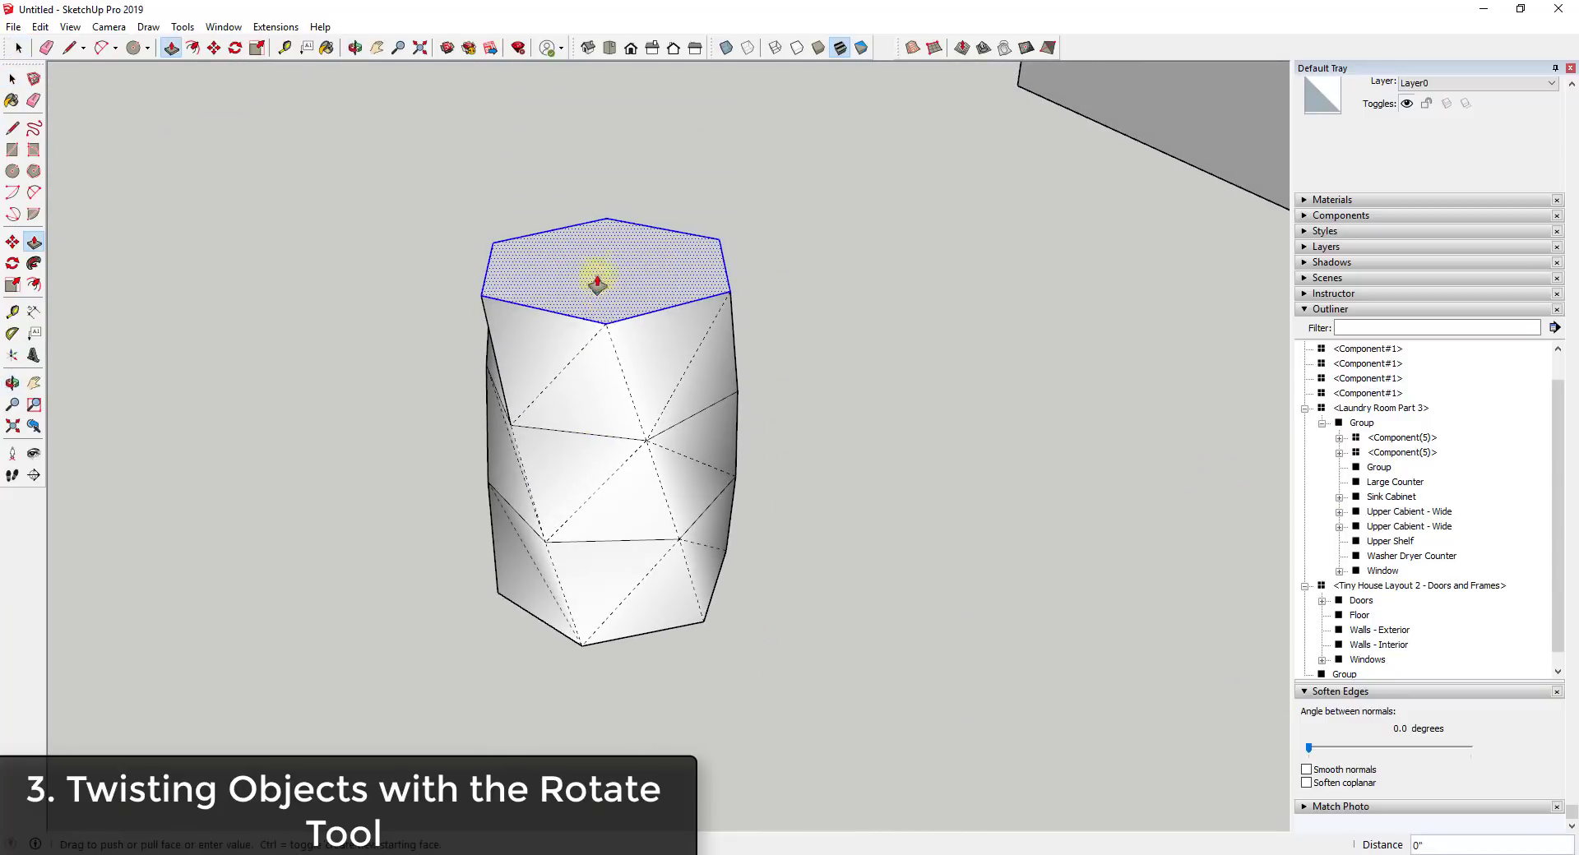
{"action": "left_click_drag", "start_coordinate": [604, 294], "coordinate": [586, 231]}
{"action": "key", "text": "Return"}
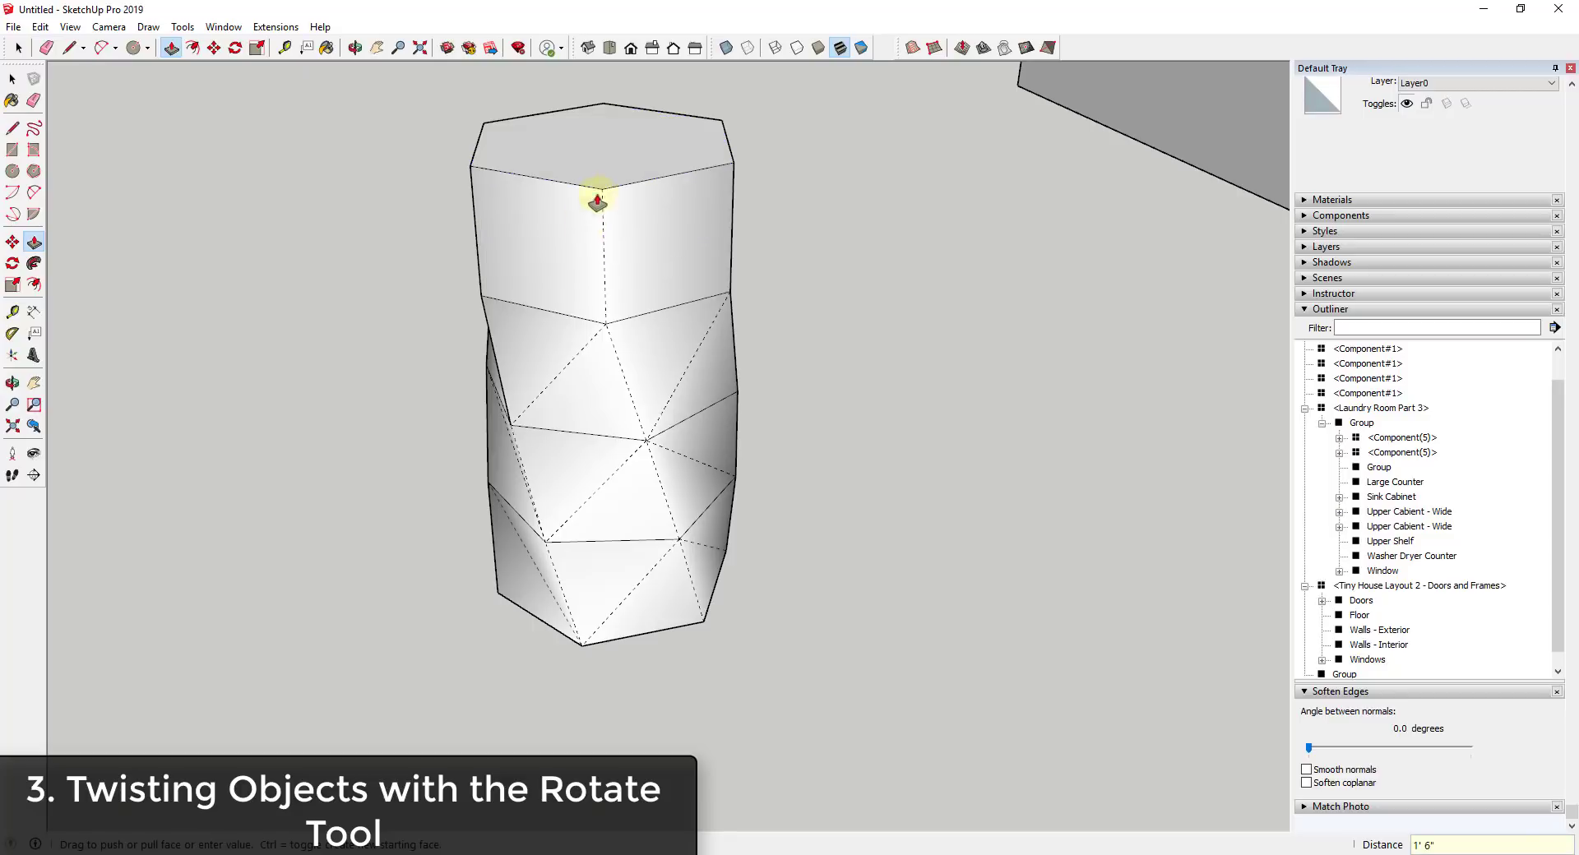
- Select the fourth section's top face and rotate it 15 degrees about its center
{"action": "key", "text": "space"}
{"action": "key", "text": "s"}
{"action": "key", "text": "q"}
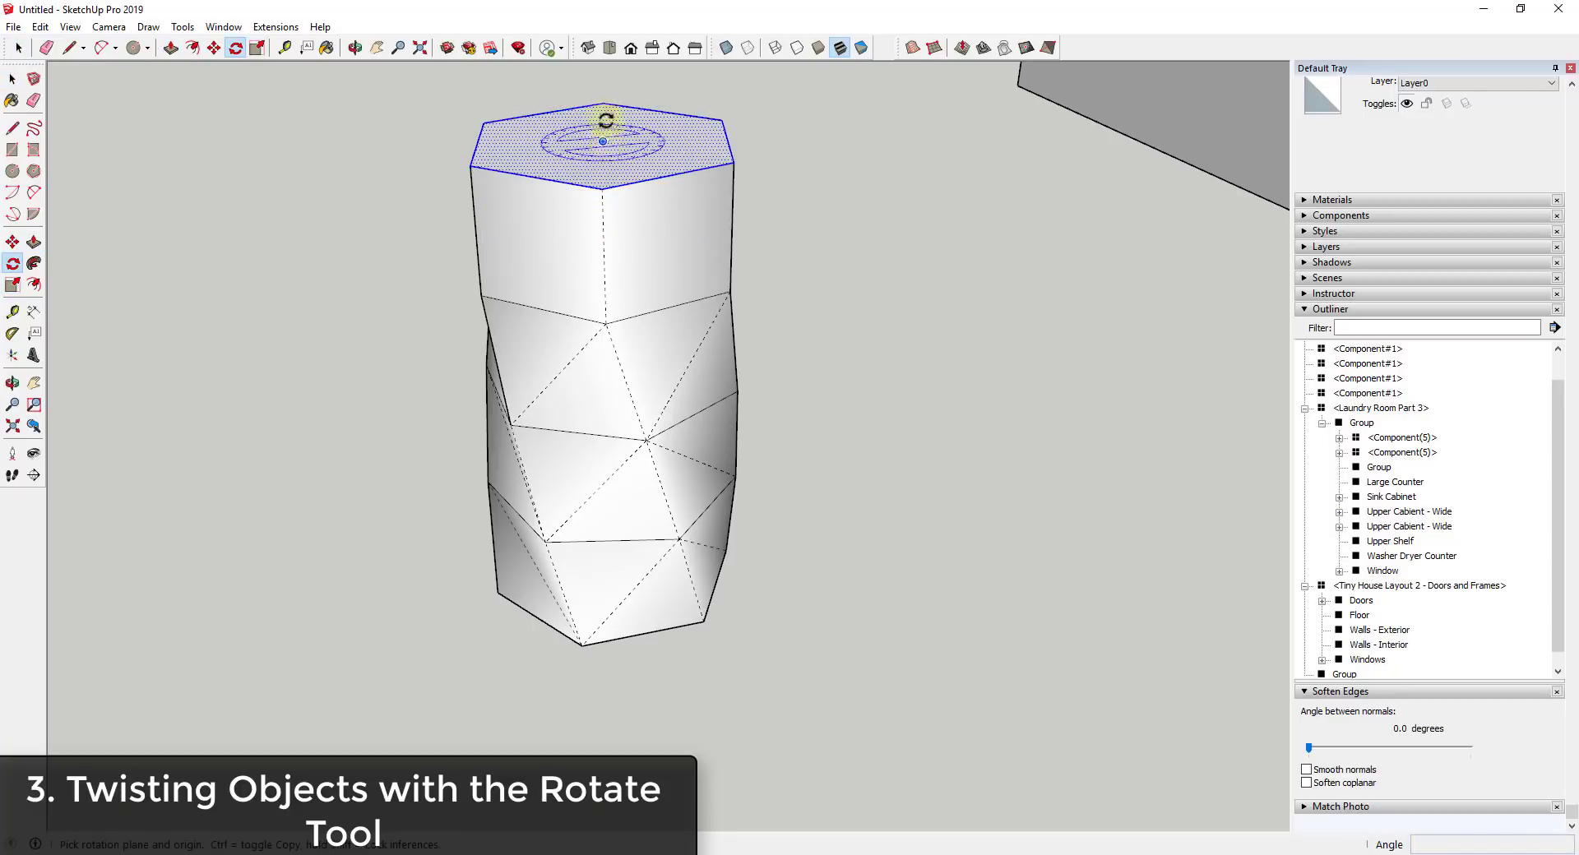
{"action": "left_click", "coordinate": [602, 103]}
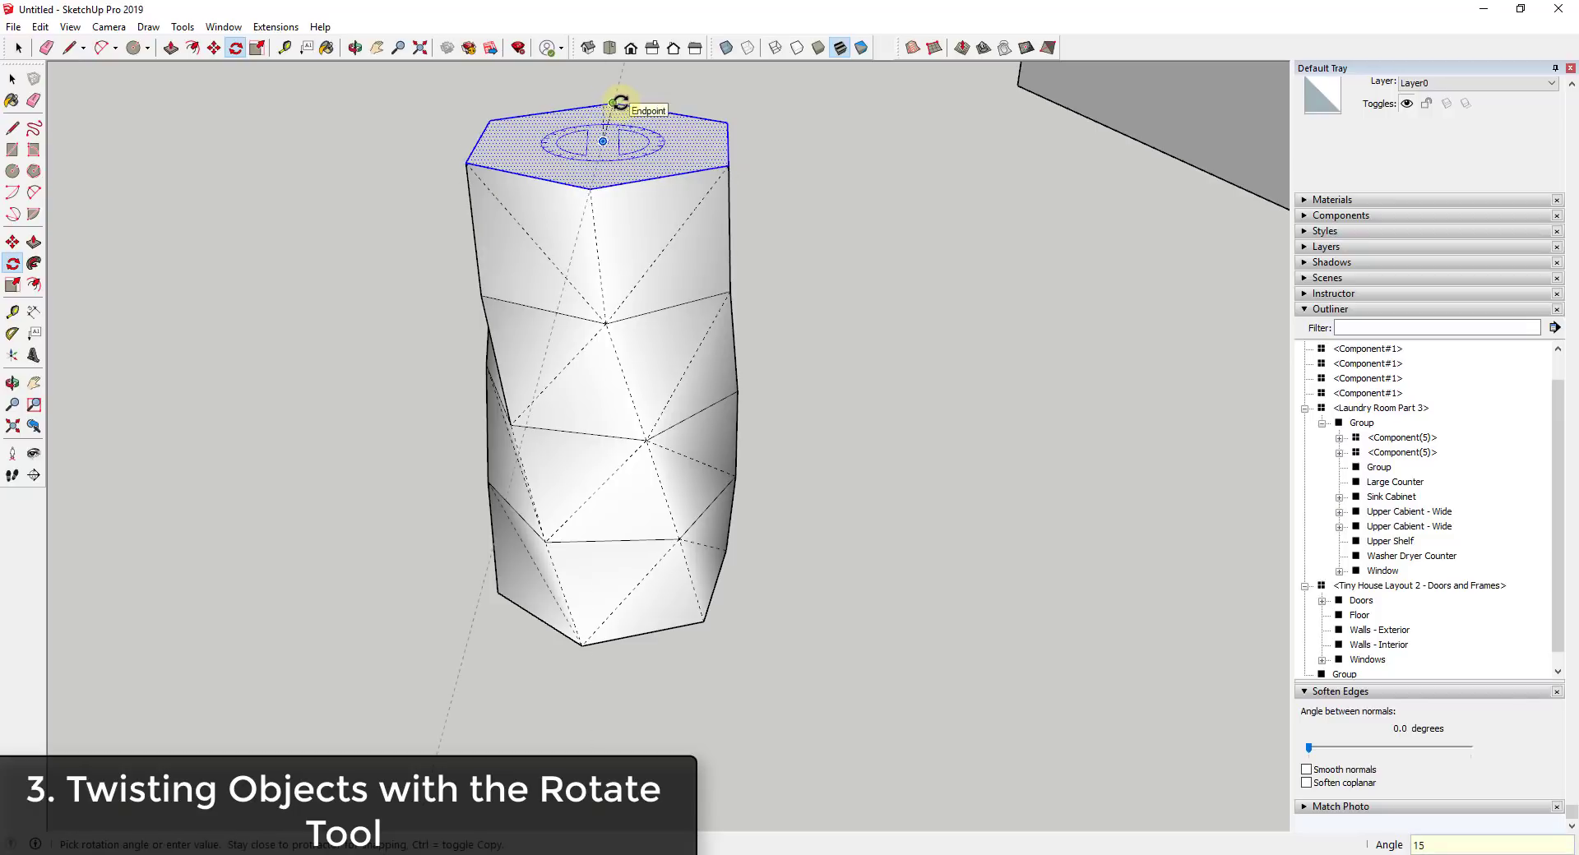
{"action": "left_click", "coordinate": [619, 103]}
{"action": "key", "text": "space"}
- Select the whole twisted column and copy it straight up by about 6' 8"
{"action": "middle_click_drag", "start_coordinate": [757, 457], "coordinate": [544, 523]}
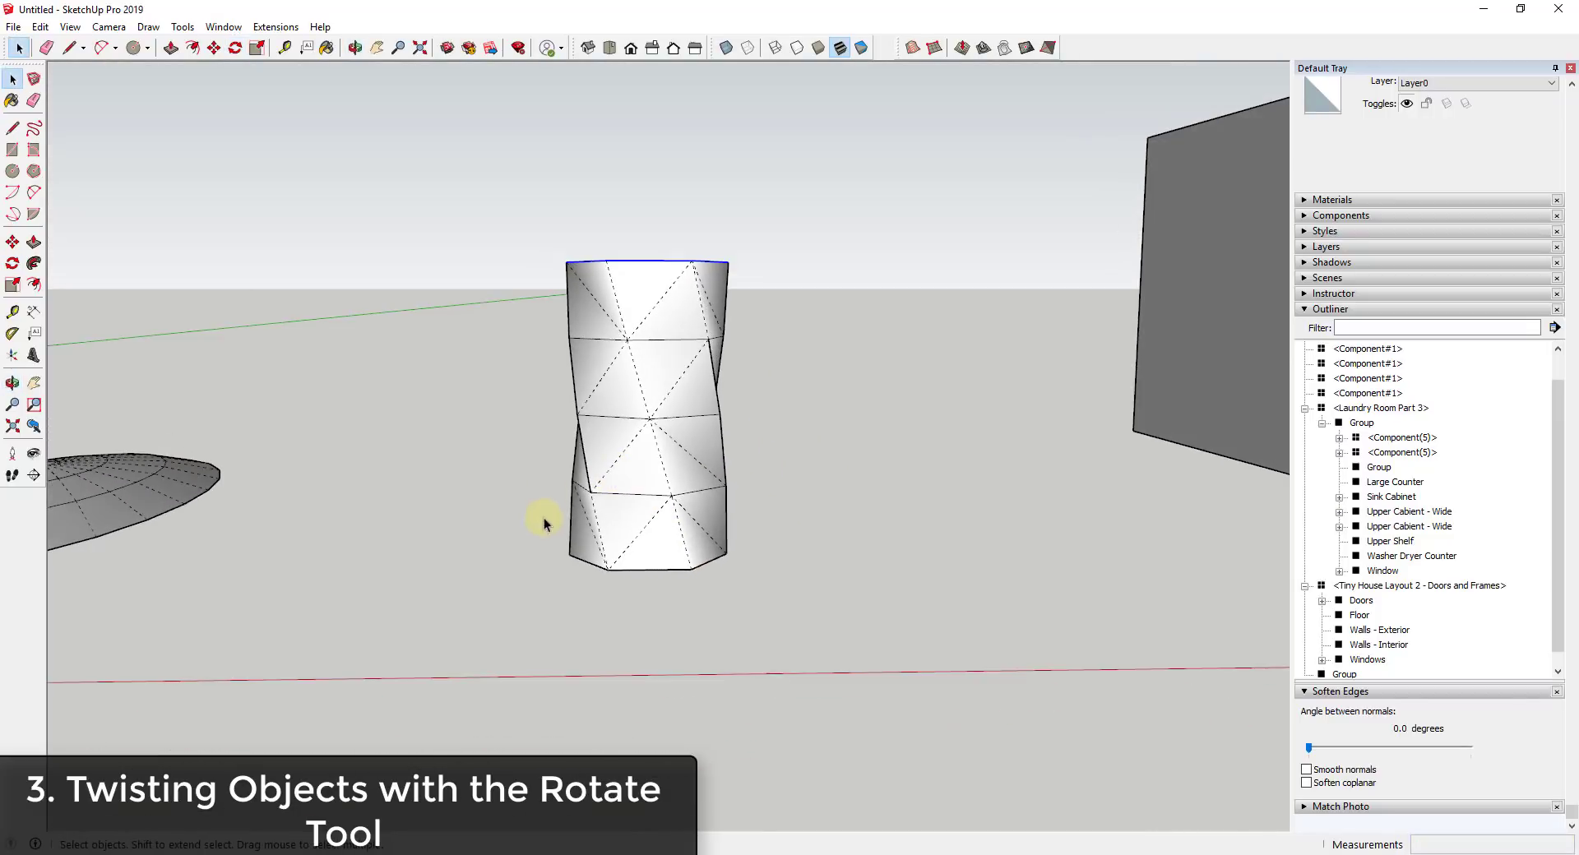
{"action": "left_click_drag", "start_coordinate": [479, 174], "coordinate": [847, 649]}
{"action": "key", "text": "m"}
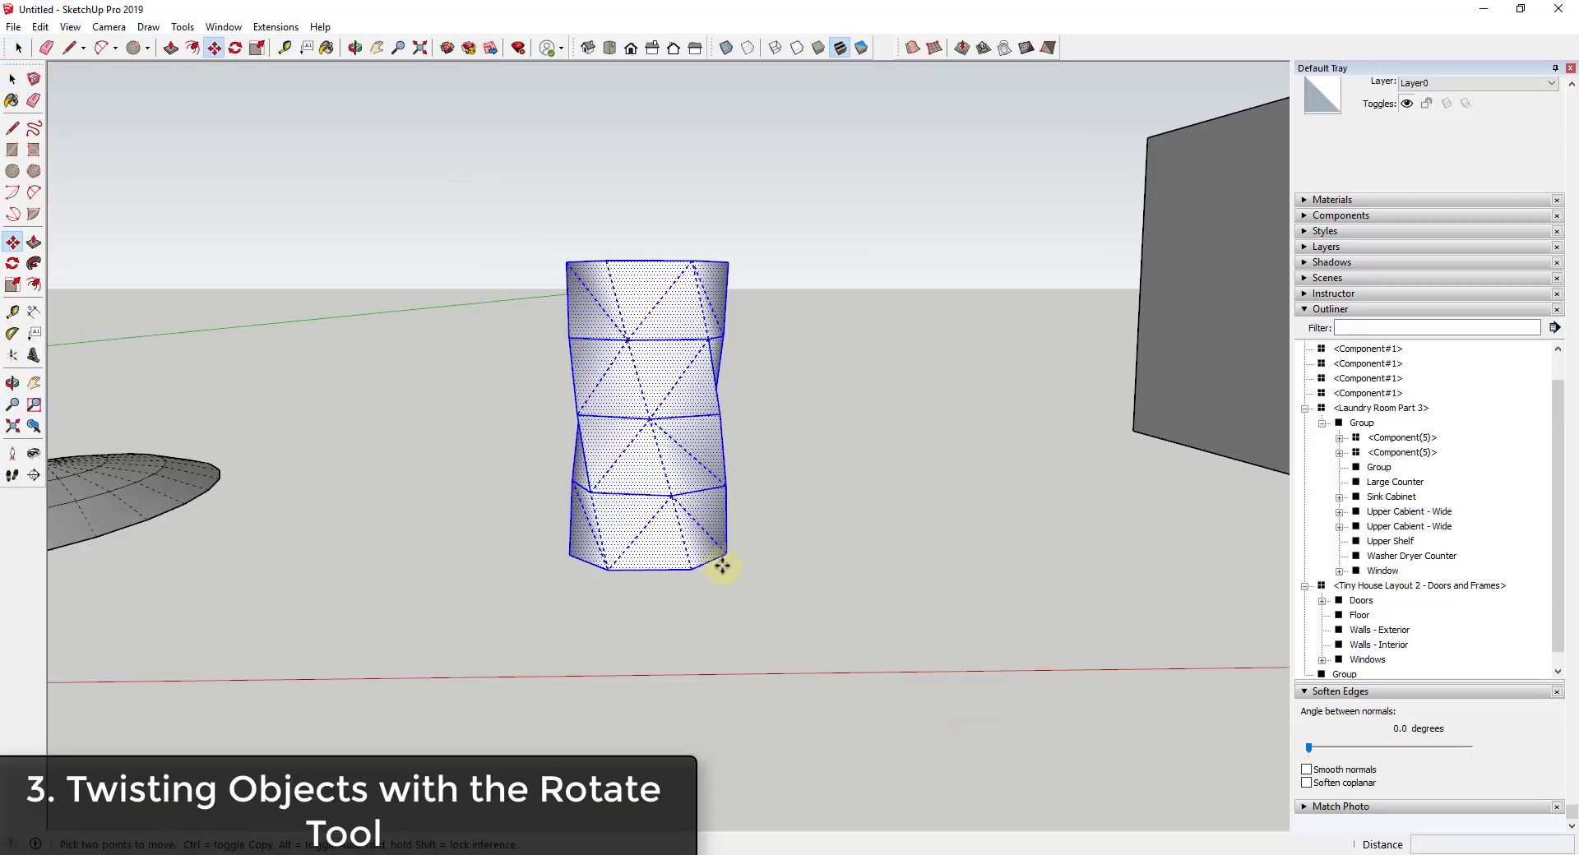
{"action": "left_click", "coordinate": [691, 569]}
{"action": "key", "text": "ctrl"}
{"action": "left_click", "coordinate": [687, 212]}
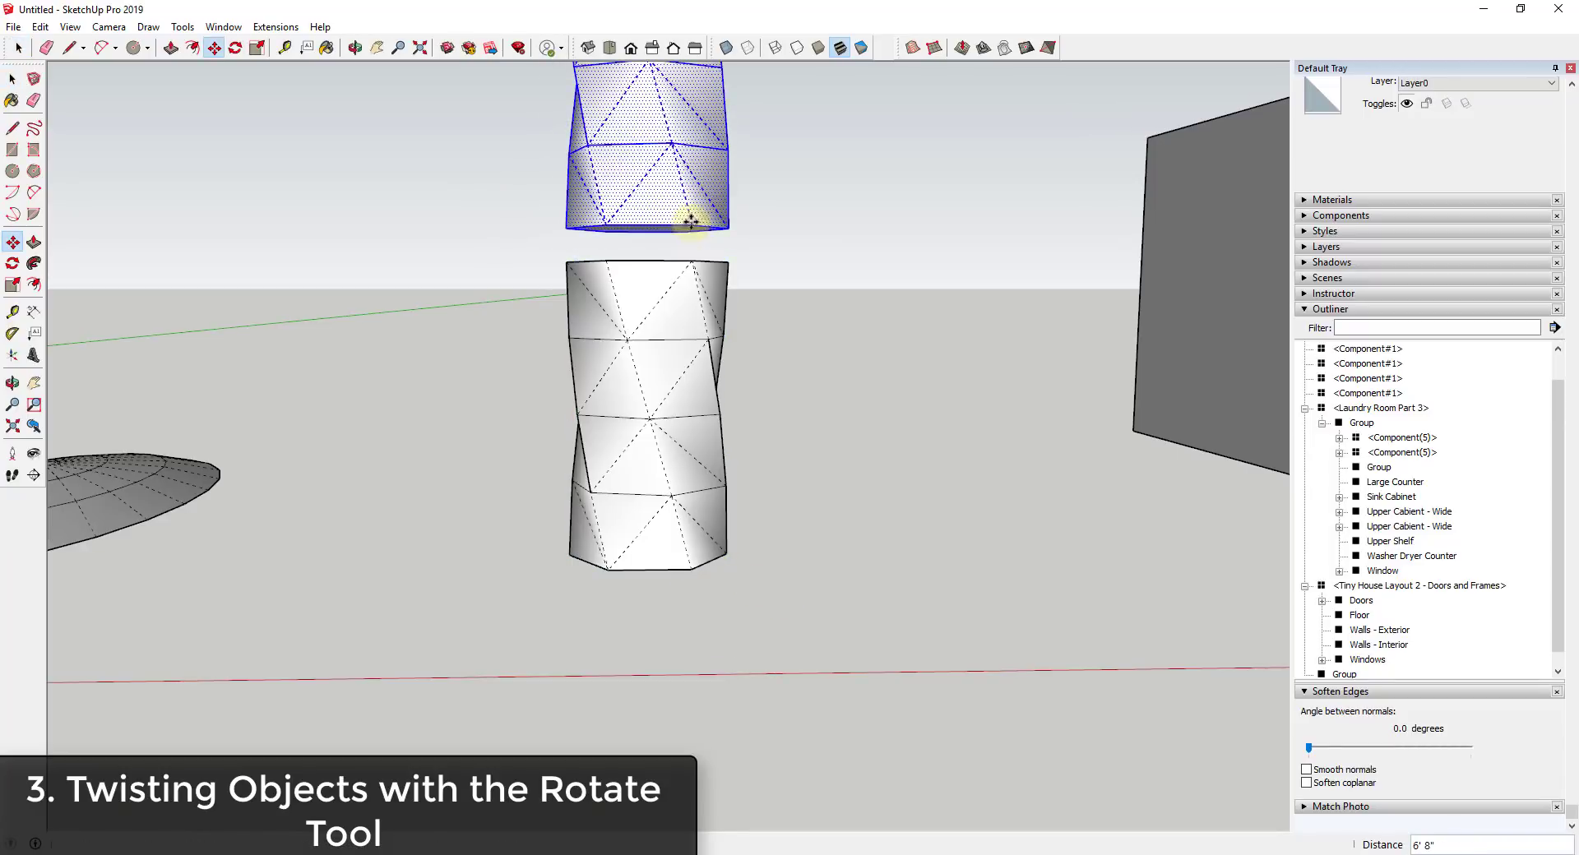
- Move the copied column so its bottom corner meets the matching top corner of the original column
{"action": "scroll", "coordinate": [699, 220], "scroll_direction": "down", "scroll_amount": 2}
{"action": "middle_click_drag", "start_coordinate": [702, 229], "coordinate": [645, 136]}
{"action": "key", "text": "q"}
{"action": "left_click", "coordinate": [665, 169]}
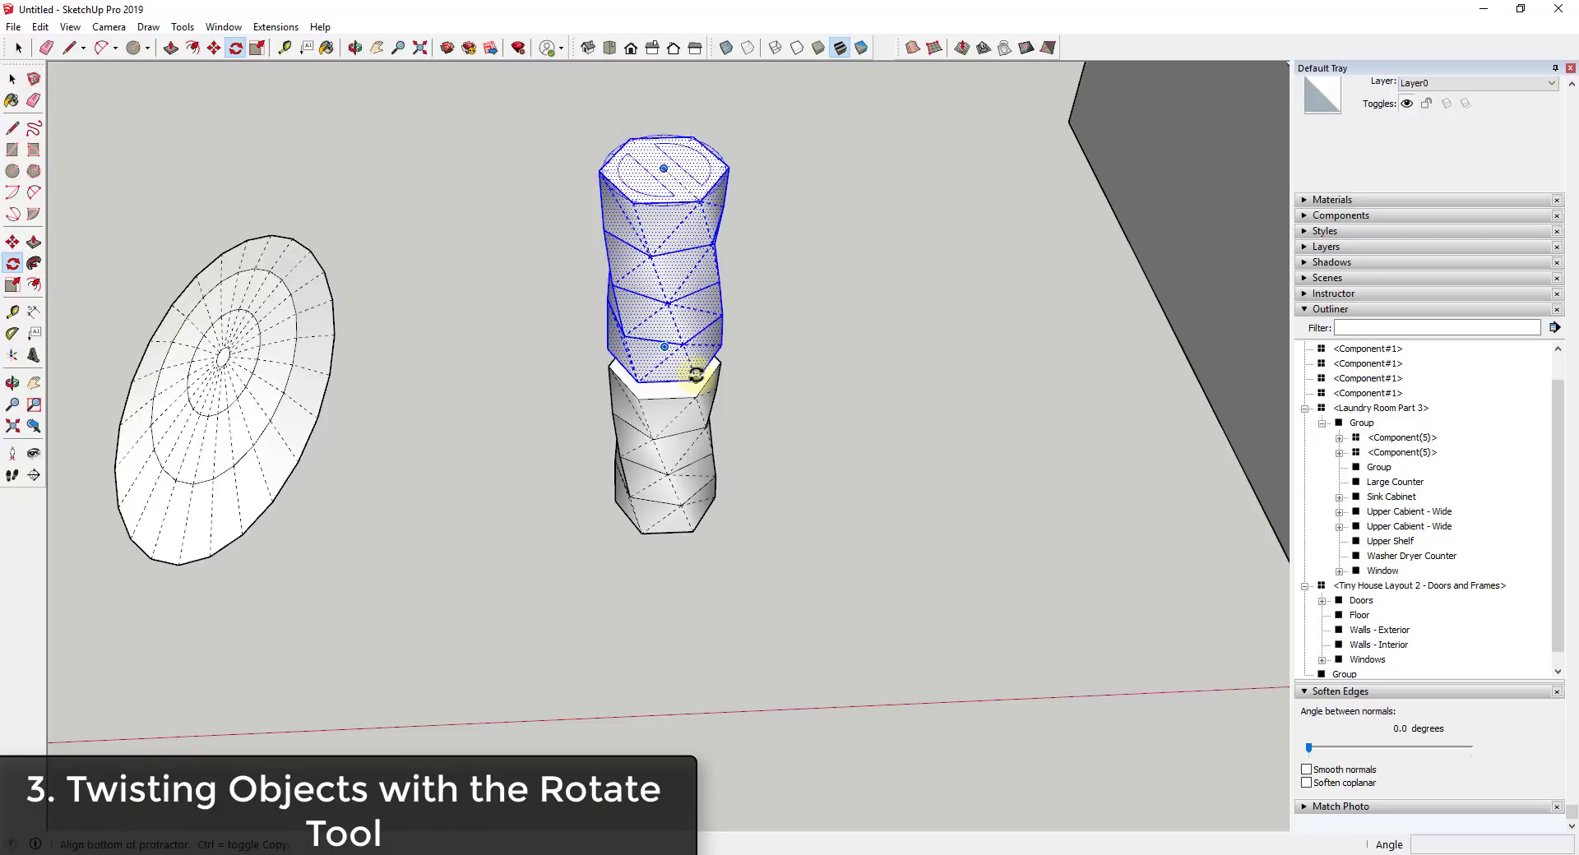
{"action": "key", "text": "m"}
{"action": "left_click", "coordinate": [694, 381]}
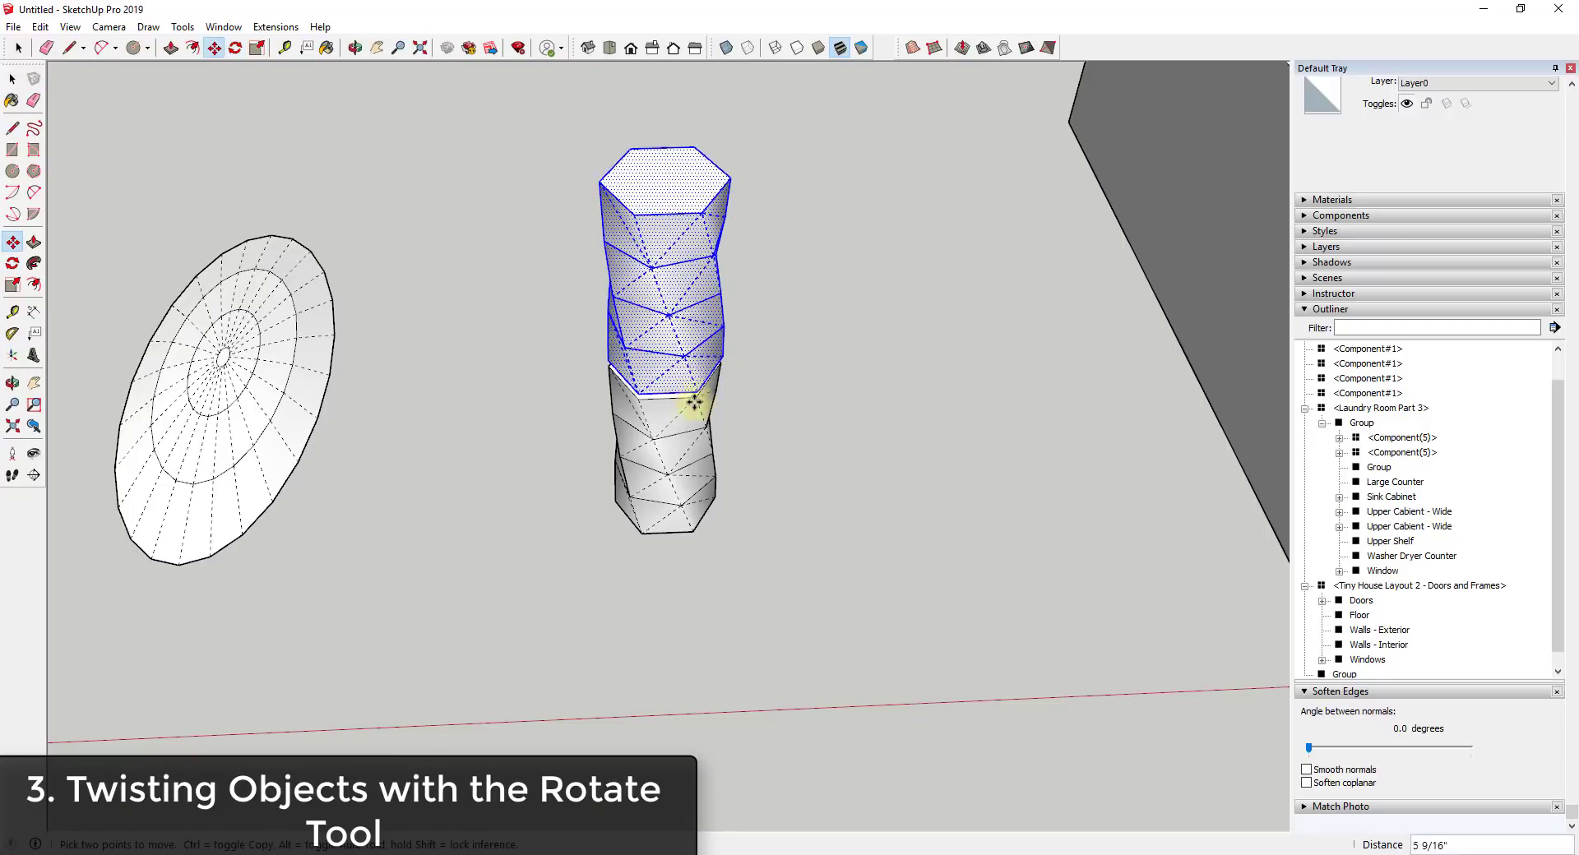
{"action": "middle_click_drag", "start_coordinate": [690, 398], "coordinate": [698, 310]}
{"action": "scroll", "coordinate": [698, 310], "scroll_direction": "up", "scroll_amount": 3}
{"action": "left_click", "coordinate": [689, 382]}
{"action": "scroll", "coordinate": [695, 428], "scroll_direction": "down", "scroll_amount": 5}
- Copy the entire stacked column upward onto its own top and multiply the copy with *2
{"action": "key", "text": "space"}
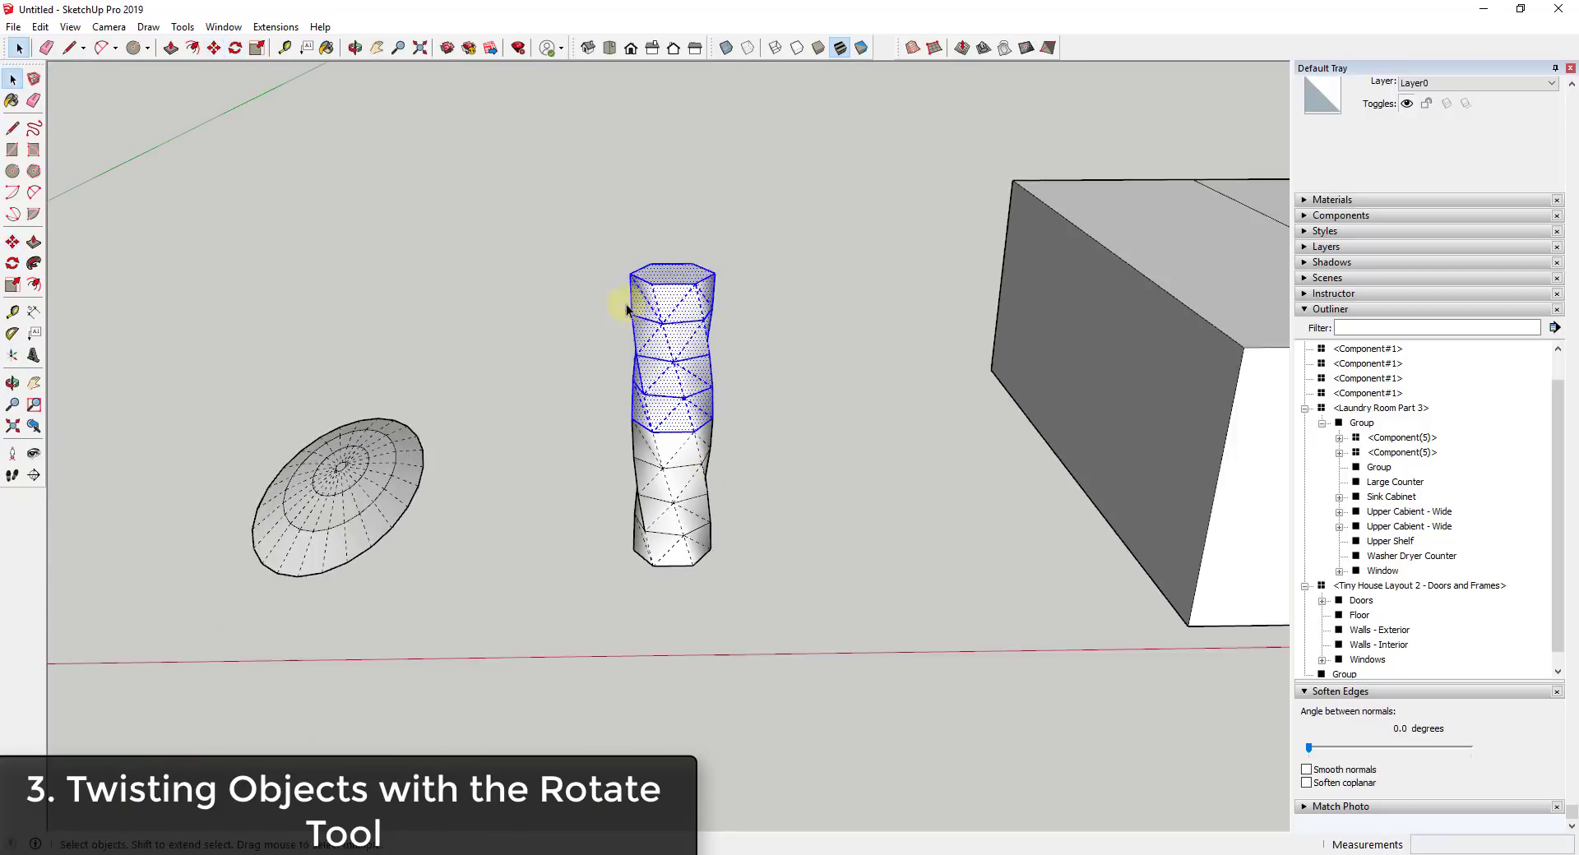
{"action": "left_click_drag", "start_coordinate": [607, 245], "coordinate": [752, 587]}
{"action": "key", "text": "m"}
{"action": "left_click", "coordinate": [691, 544]}
{"action": "key", "text": "ctrl"}
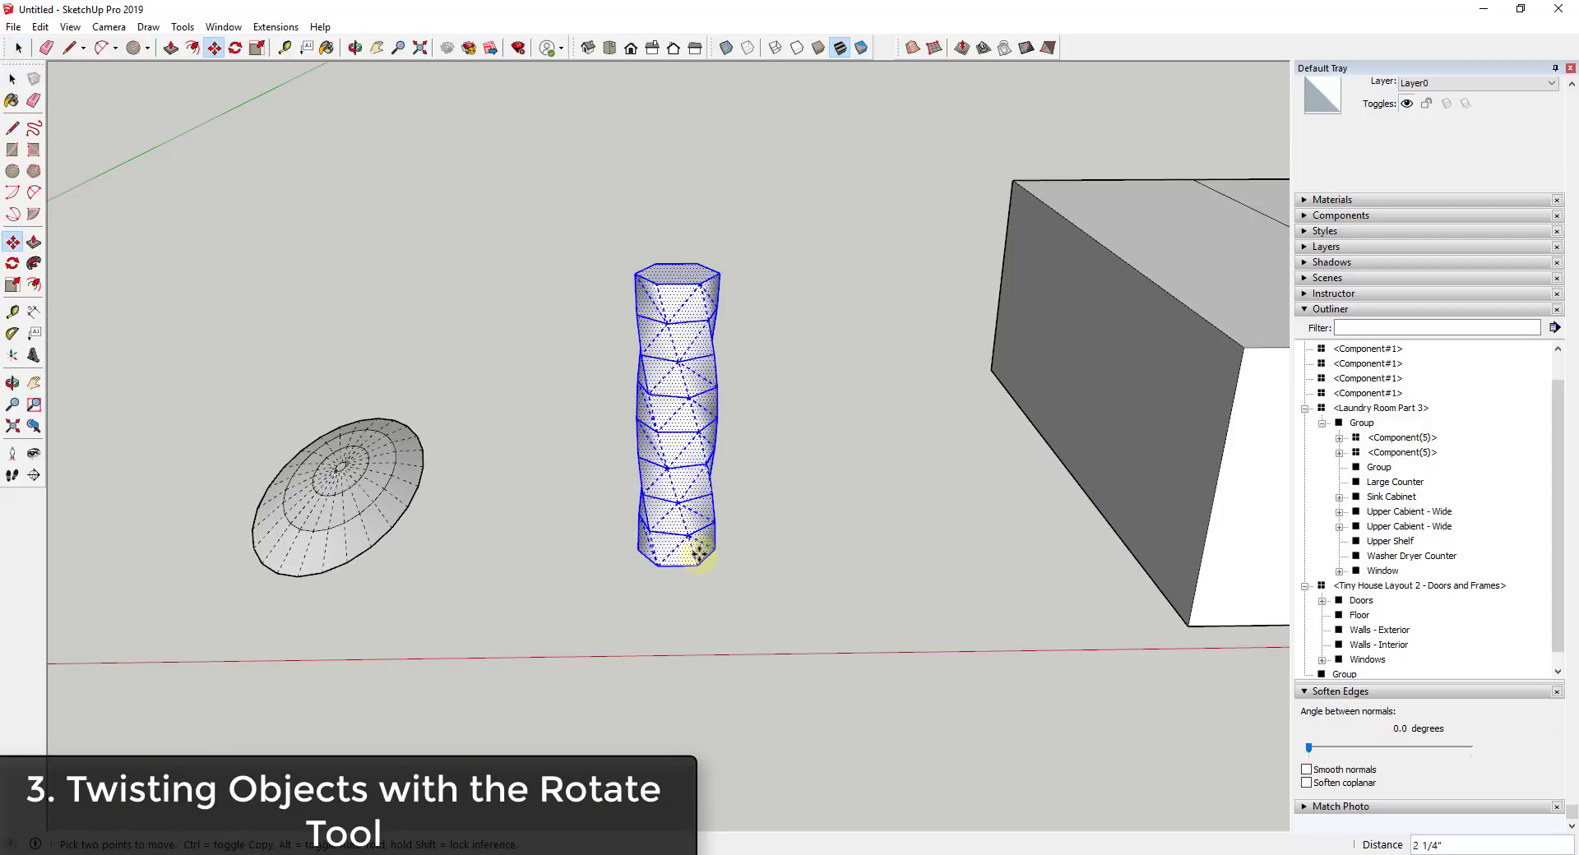
{"action": "left_click", "coordinate": [700, 286]}
{"action": "scroll", "coordinate": [698, 528], "scroll_direction": "down", "scroll_amount": 3}
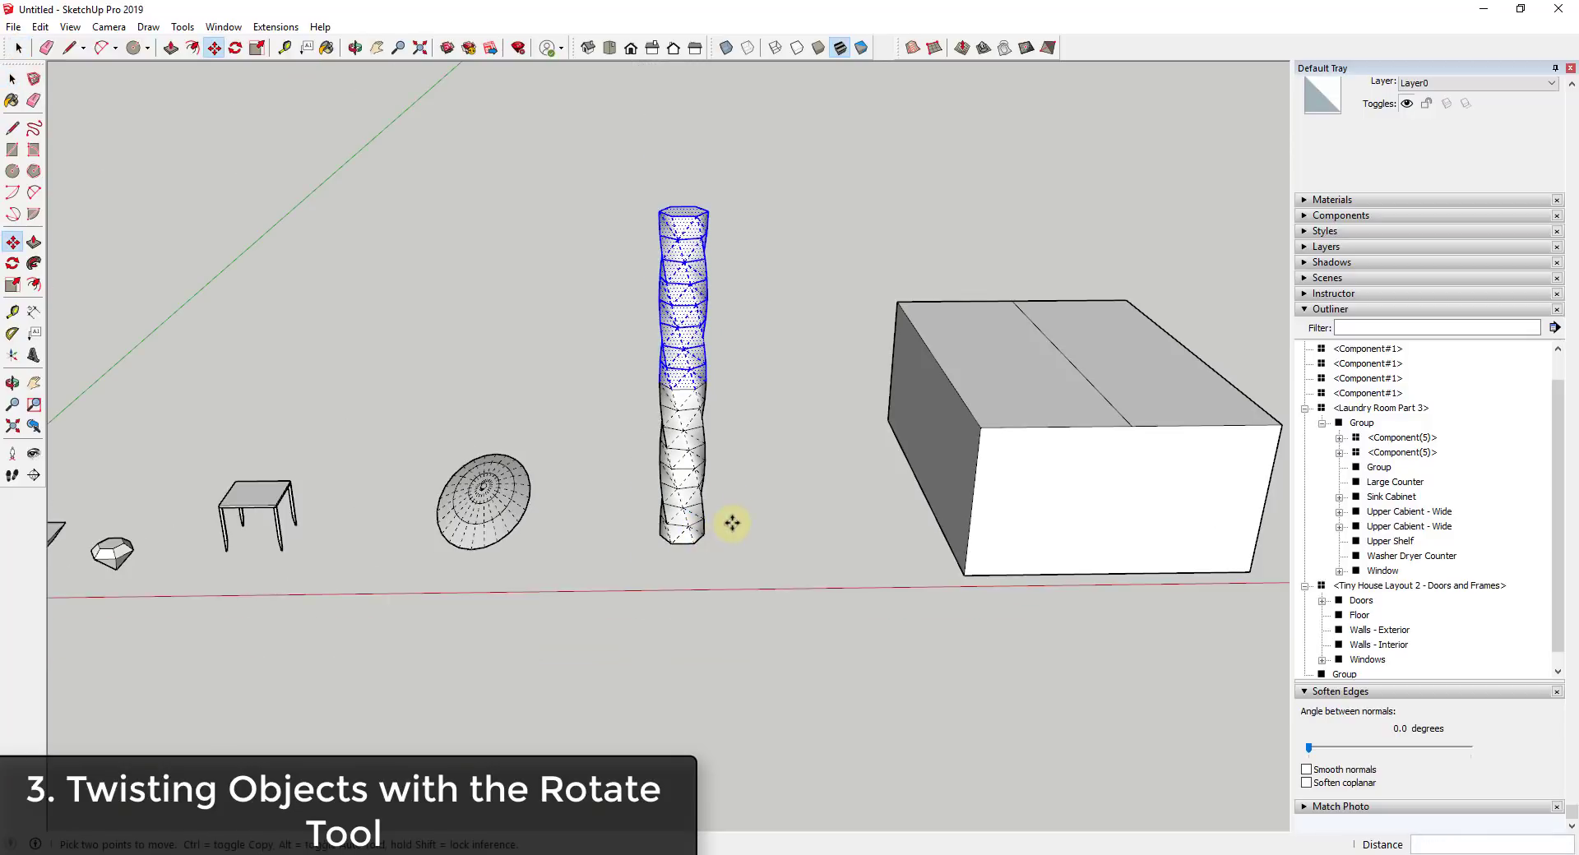
{"action": "middle_click_drag", "start_coordinate": [729, 525], "coordinate": [723, 447]}
{"action": "type", "text": "*2"}
{"action": "key", "text": "Return"}
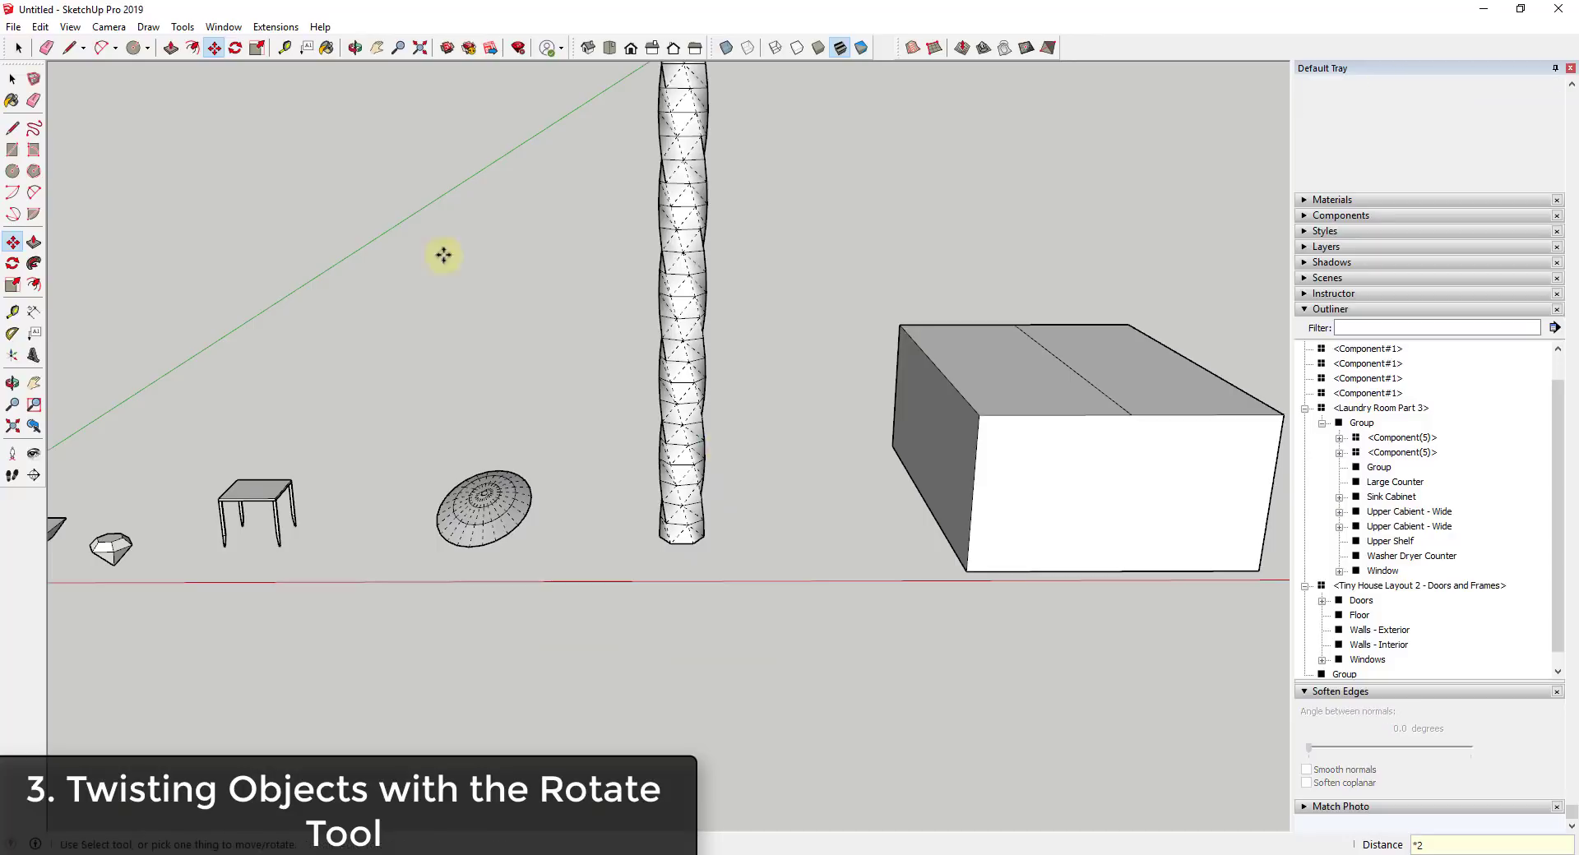
{"action": "scroll", "coordinate": [567, 284], "scroll_direction": "down", "scroll_amount": 3}
{"action": "scroll", "coordinate": [658, 444], "scroll_direction": "up", "scroll_amount": 6}
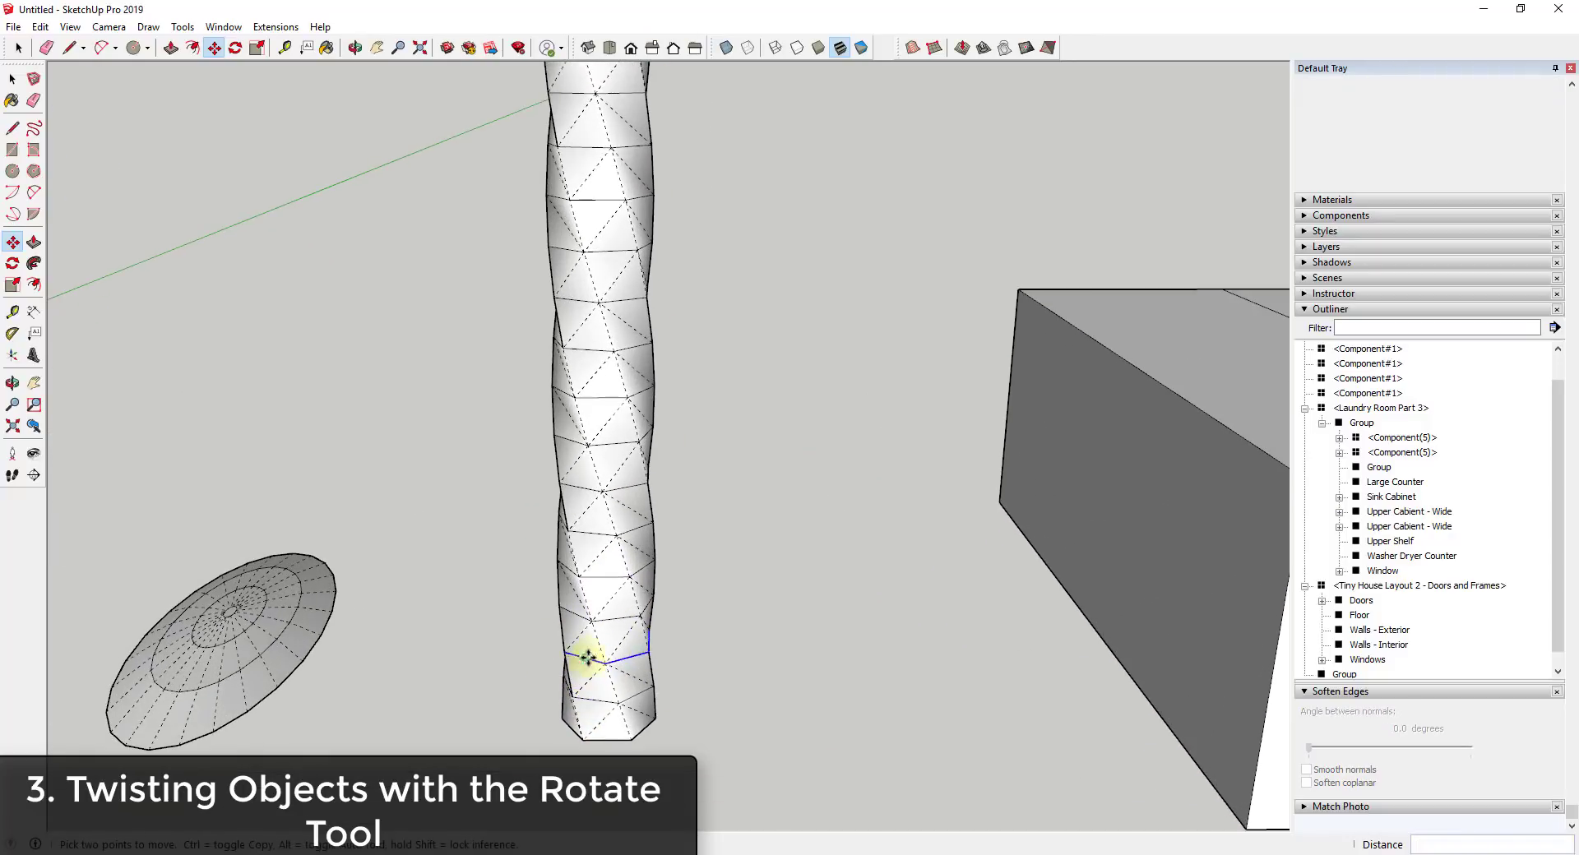
{"action": "key", "text": "space"}
{"action": "scroll", "coordinate": [678, 628], "scroll_direction": "down", "scroll_amount": 5}
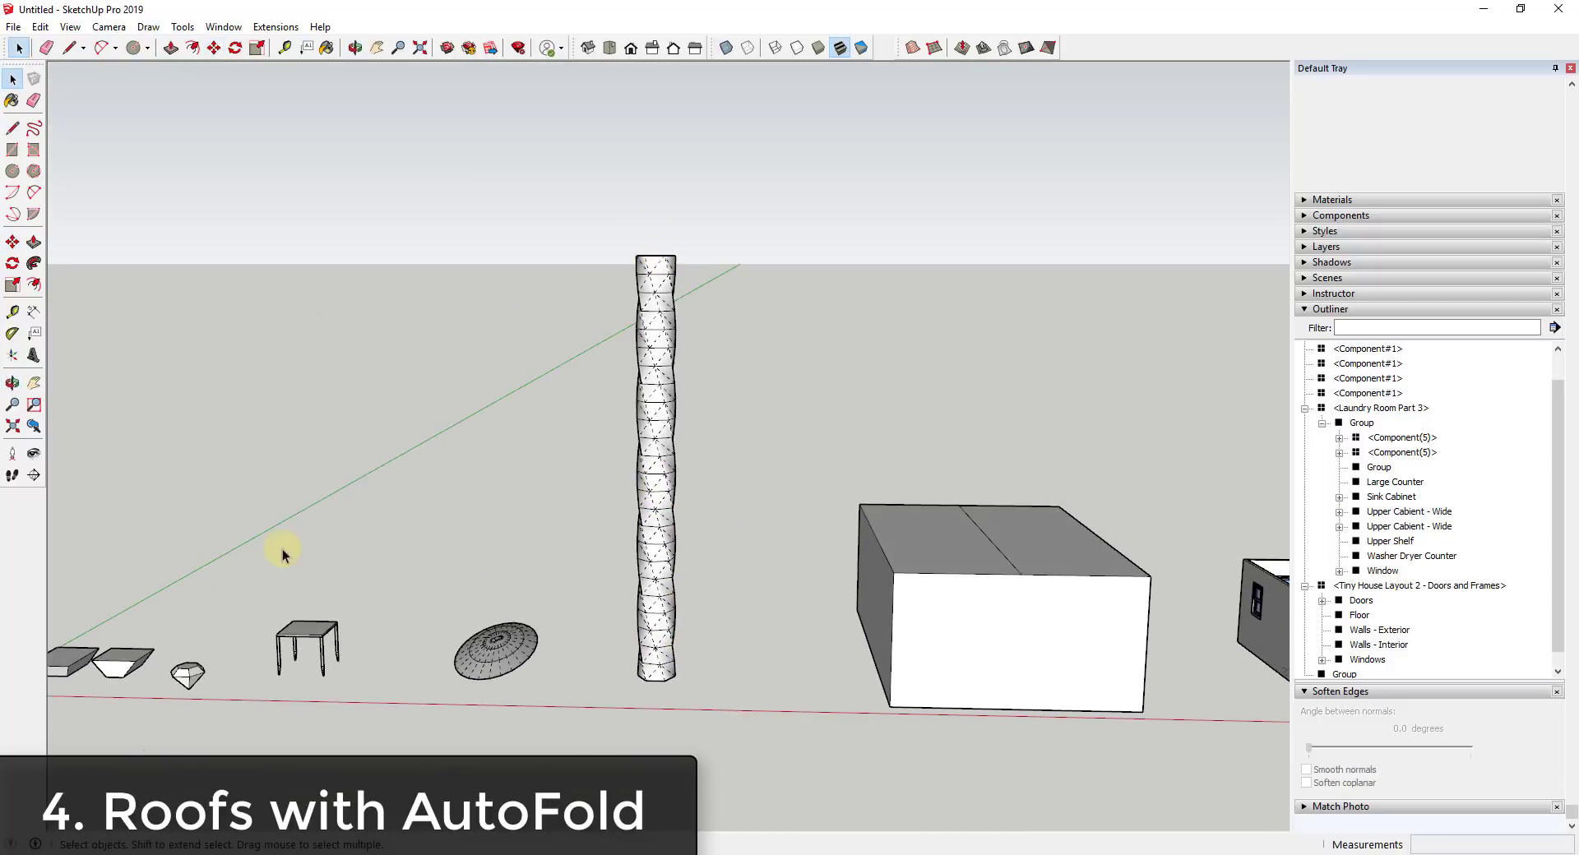
{"action": "scroll", "coordinate": [856, 645], "scroll_direction": "up", "scroll_amount": 5}
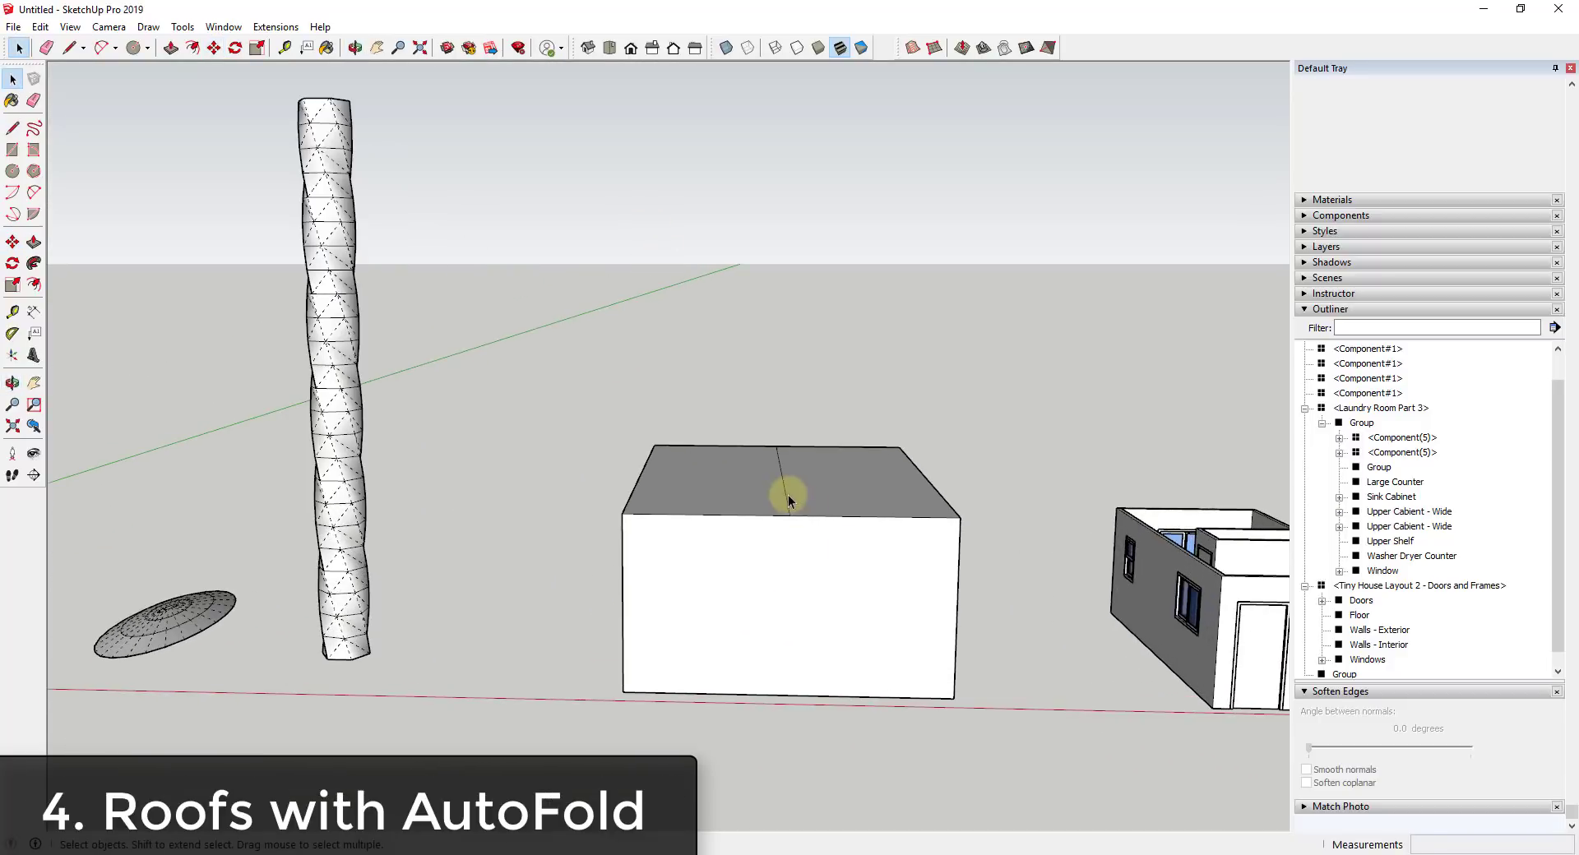
{"action": "left_click", "coordinate": [788, 495]}
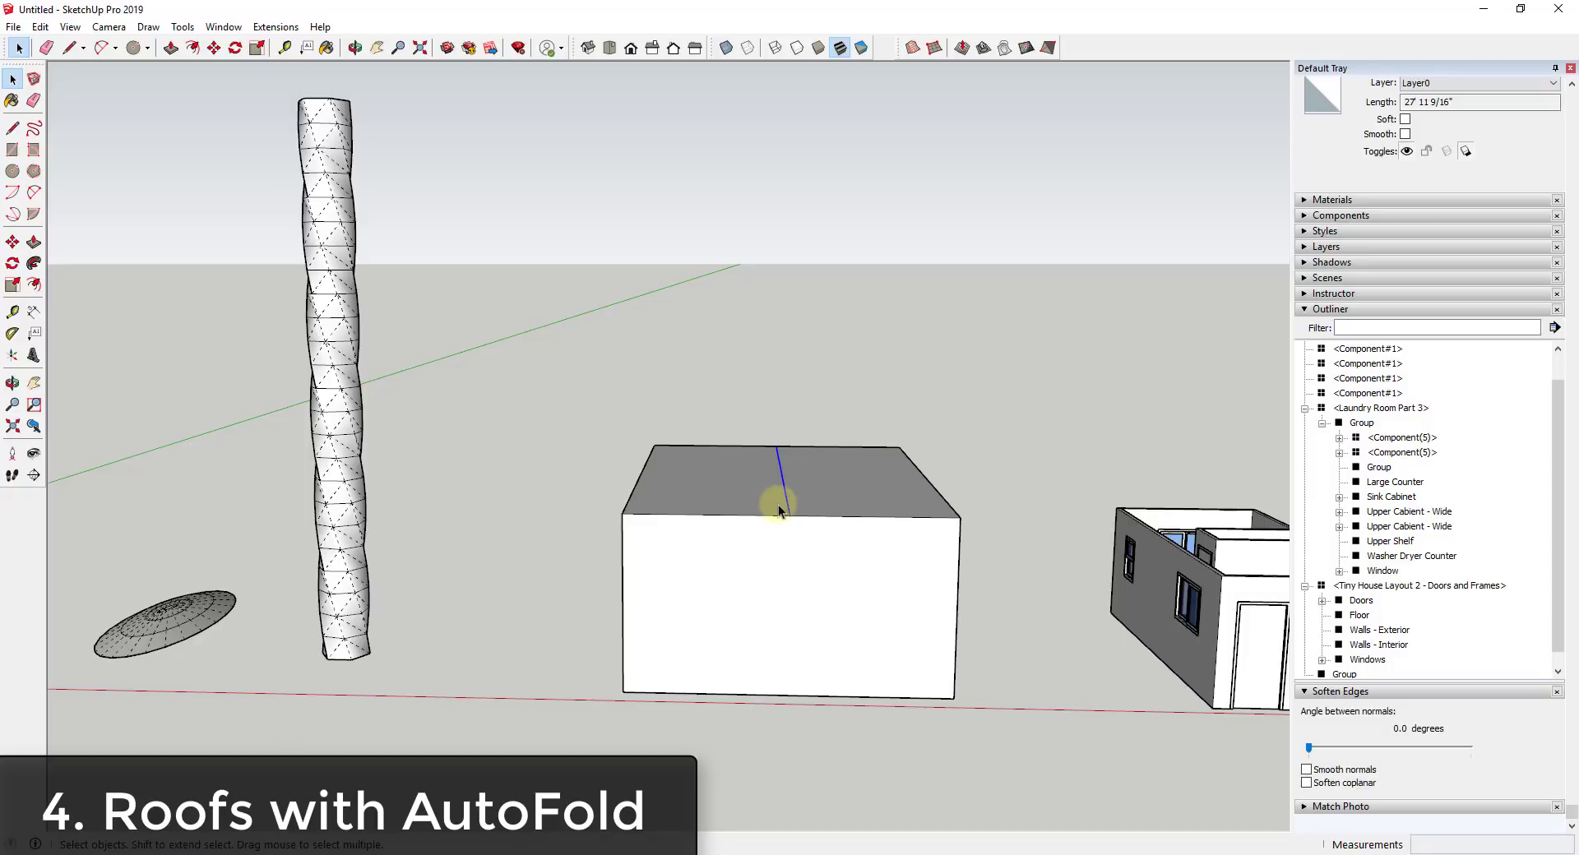
{"action": "key", "text": "m"}
{"action": "key", "text": "space"}
- Draw a triangular gable above the large box's front top edge, peaking over its midpoint, and erase the vertical center line
{"action": "middle_click_drag", "start_coordinate": [837, 570], "coordinate": [860, 547]}
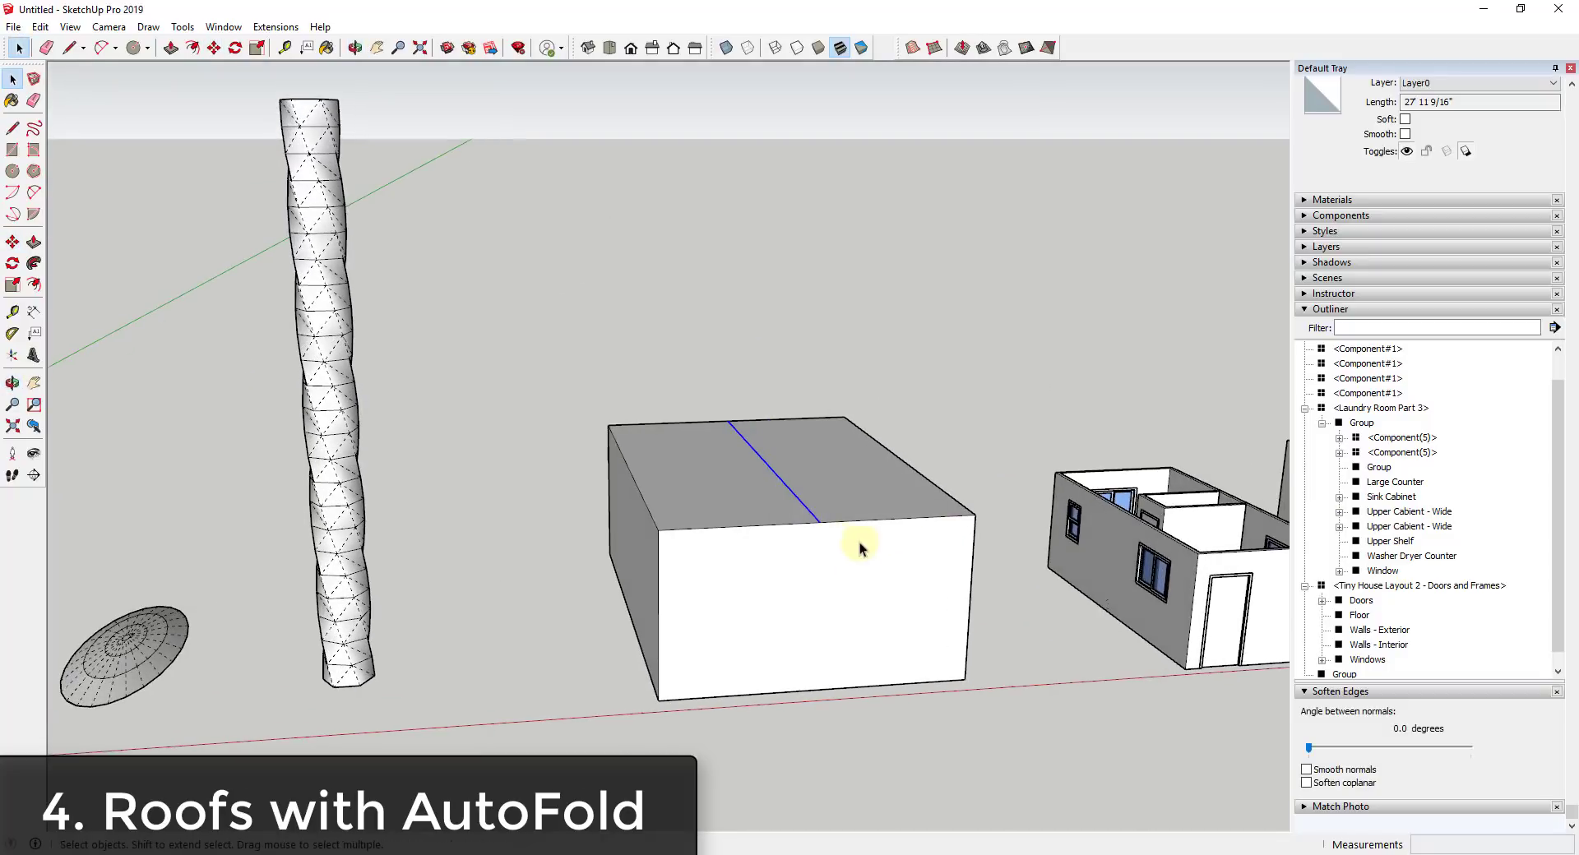
{"action": "key", "text": "l"}
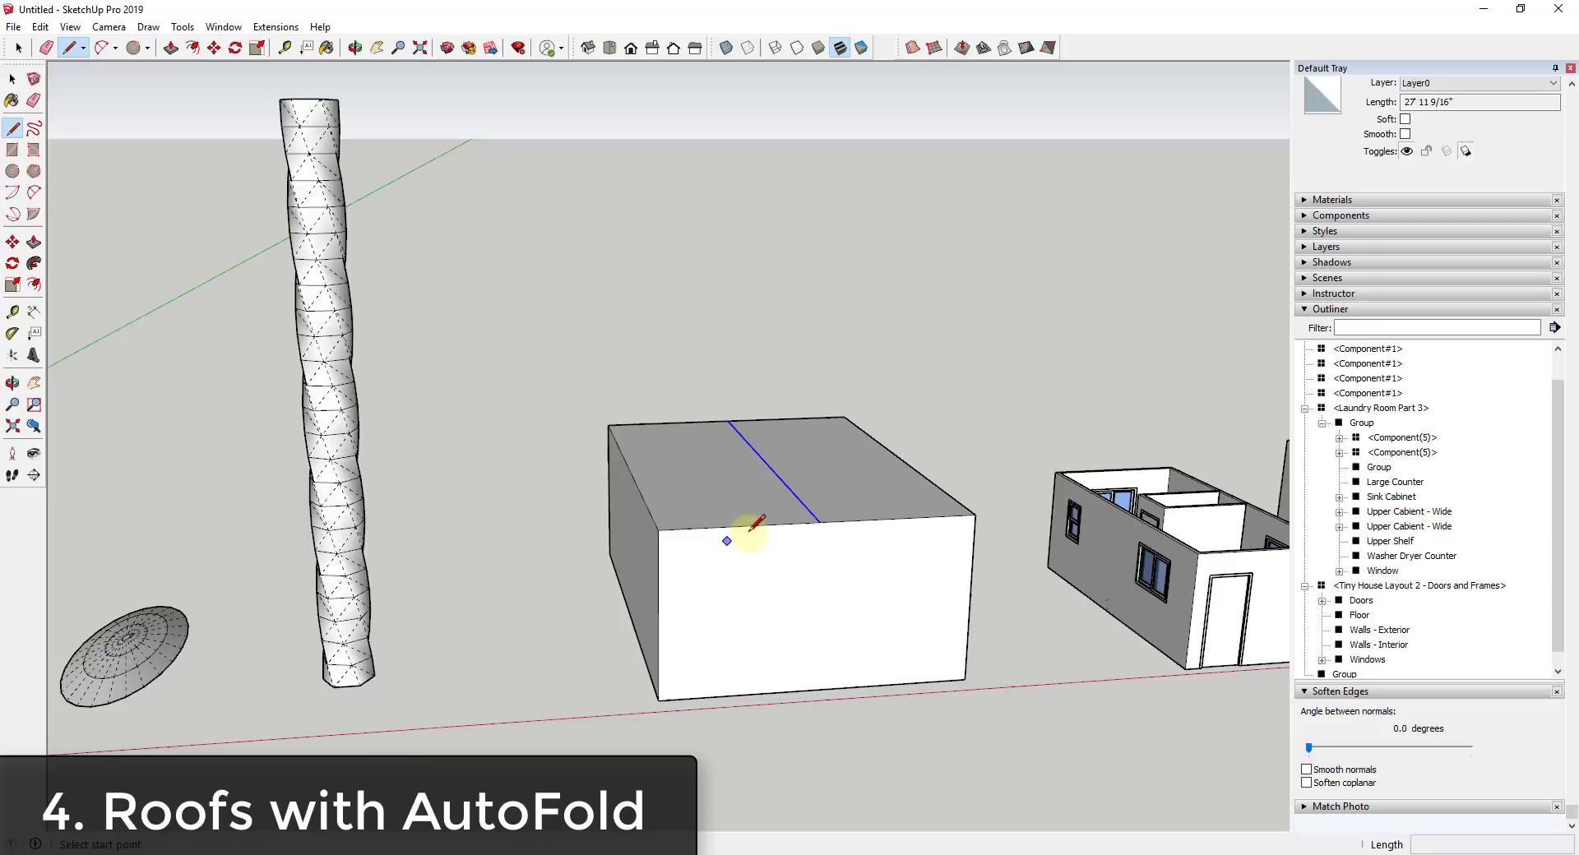
{"action": "left_click", "coordinate": [819, 521]}
{"action": "left_click", "coordinate": [658, 529]}
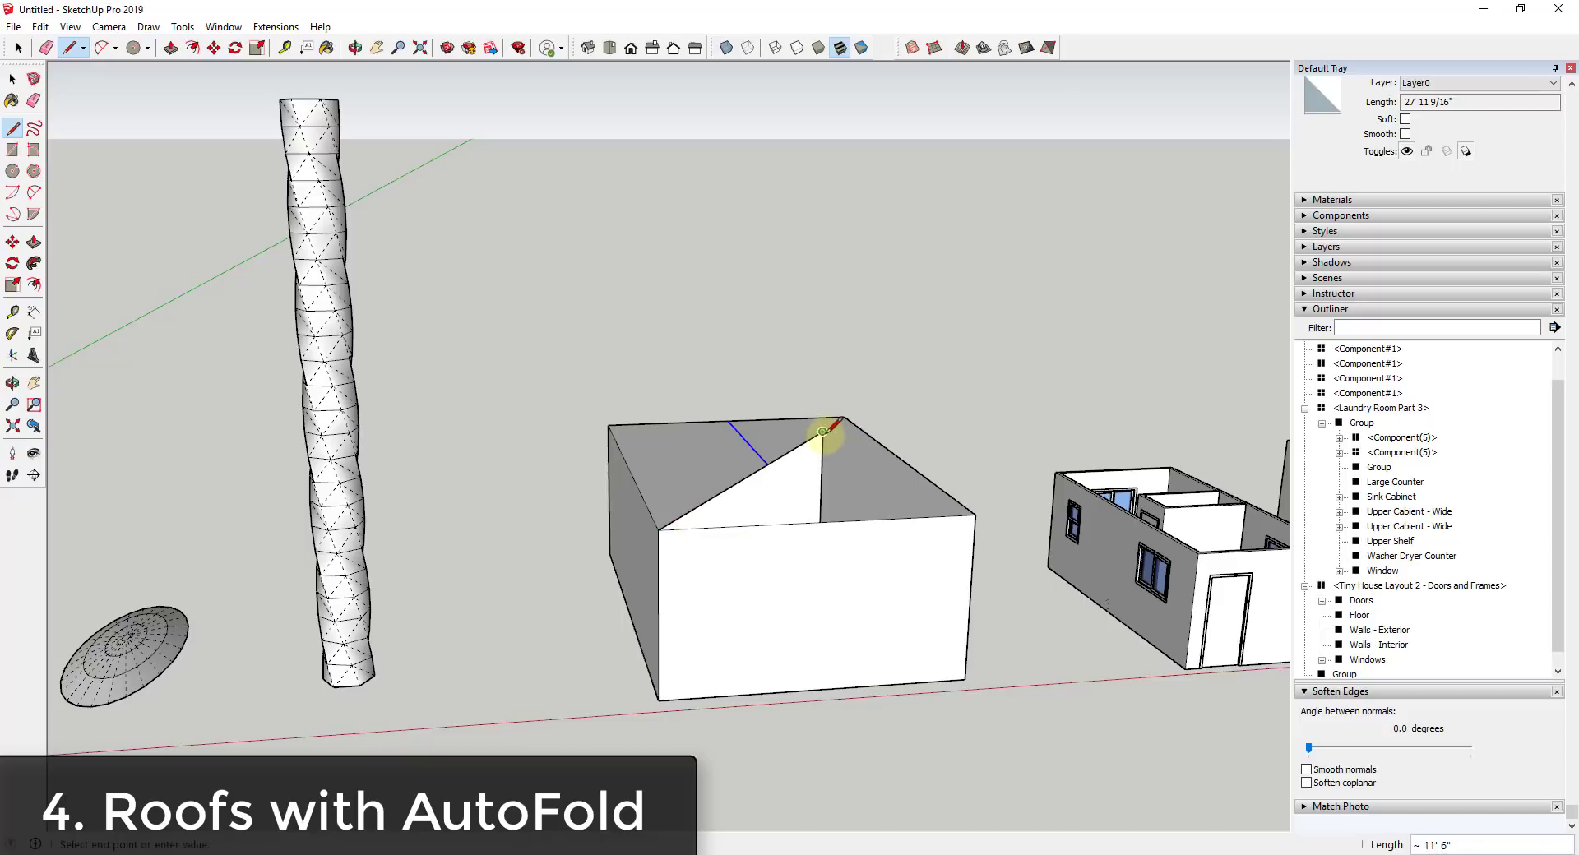
{"action": "left_click", "coordinate": [800, 494]}
{"action": "key", "text": "e"}
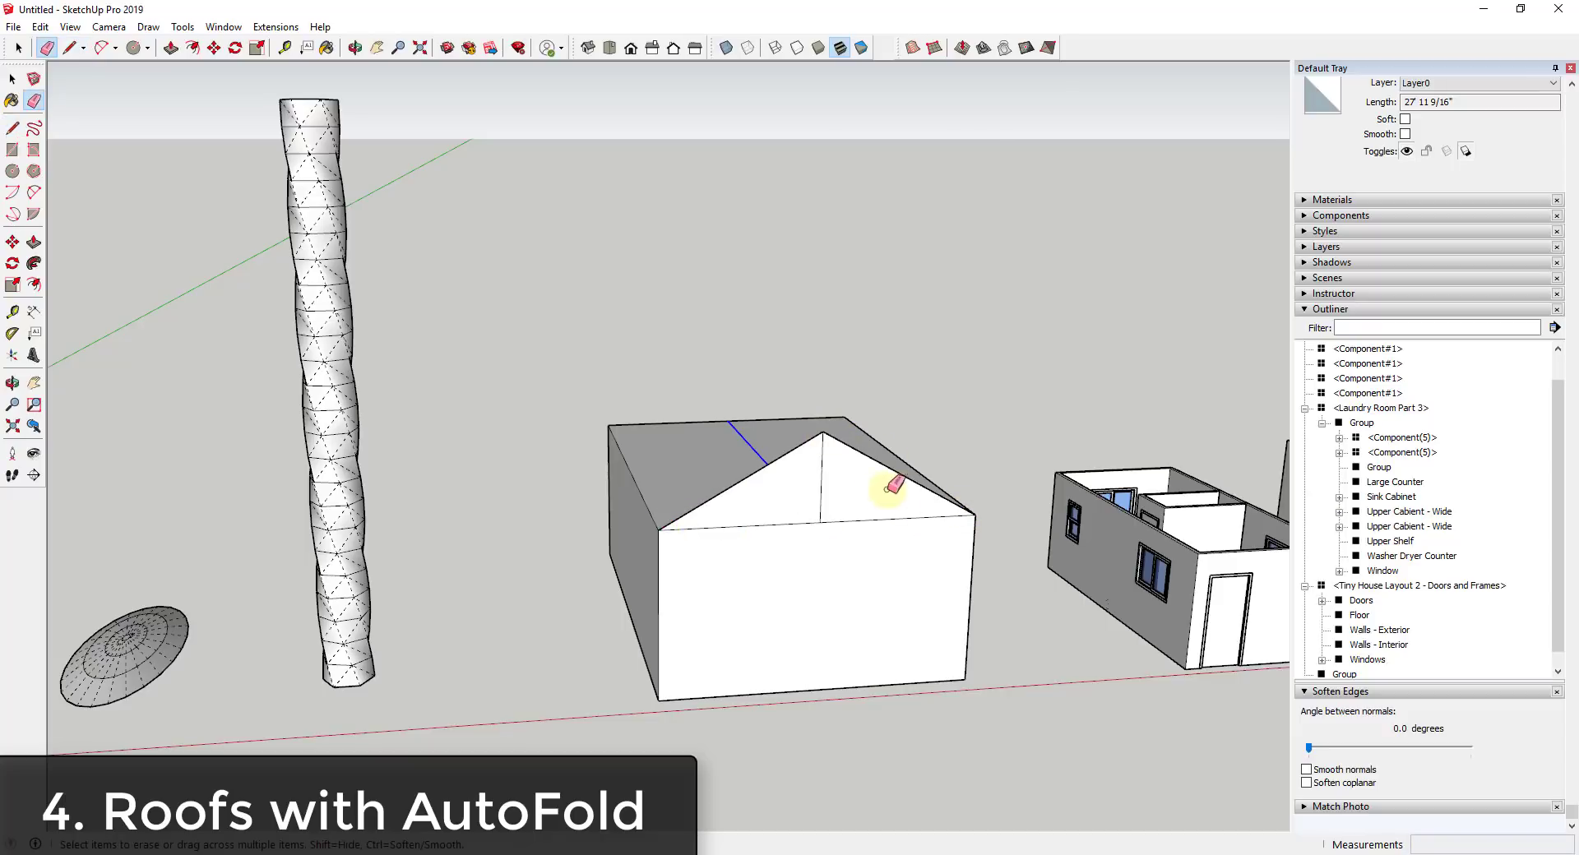
{"action": "left_click", "coordinate": [826, 468]}
- Push/Pull the triangular gable face back along the full length of the large box to form a gable roof
{"action": "key", "text": "space"}
{"action": "key", "text": "p"}
{"action": "left_click", "coordinate": [835, 493]}
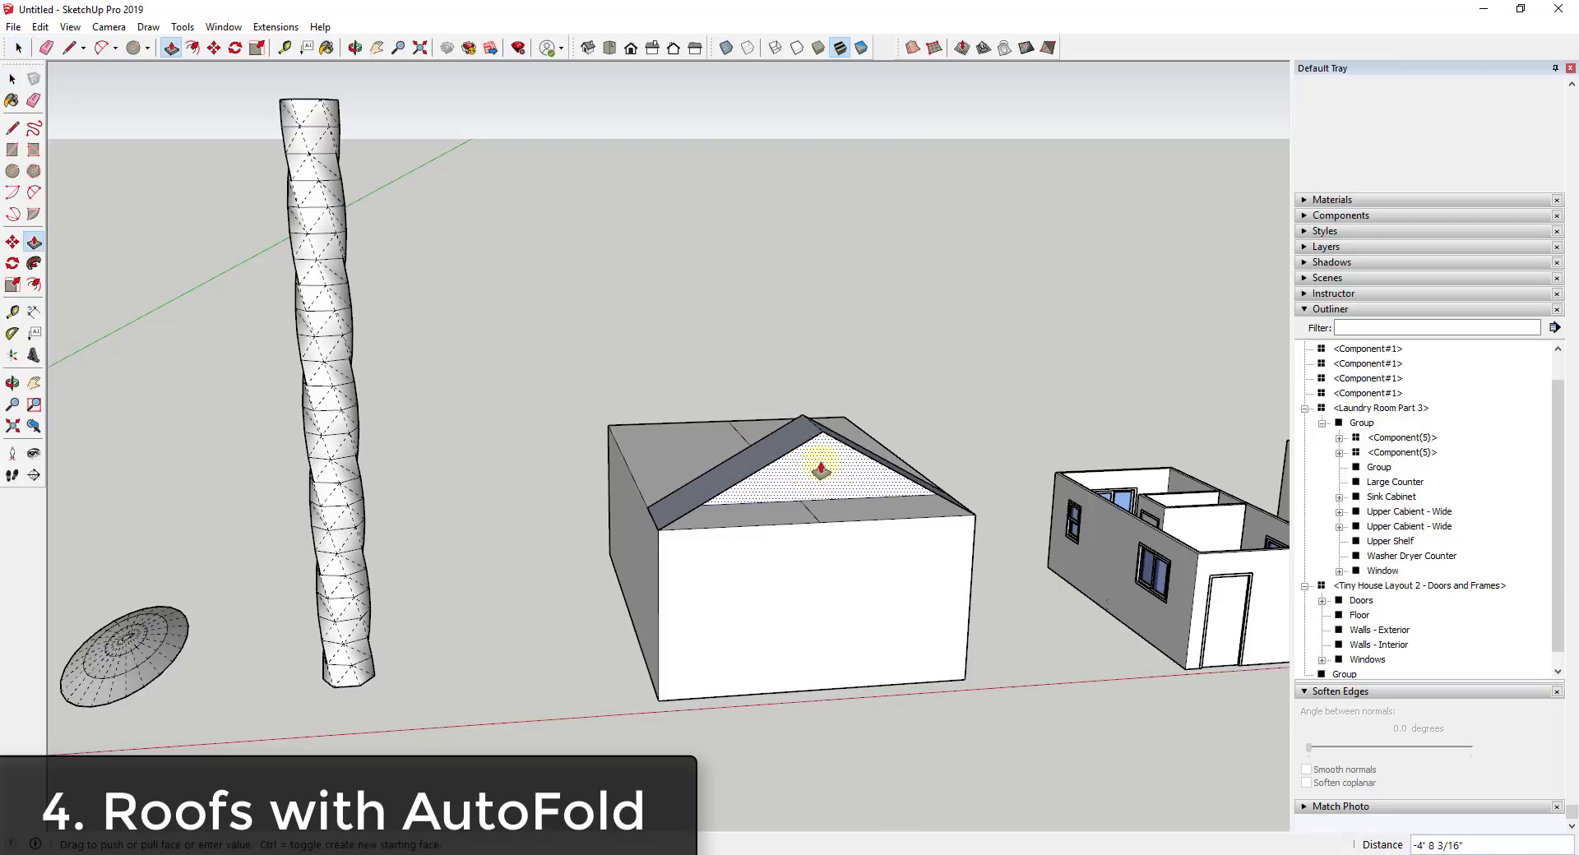
{"action": "left_click_drag", "start_coordinate": [821, 470], "coordinate": [652, 448]}
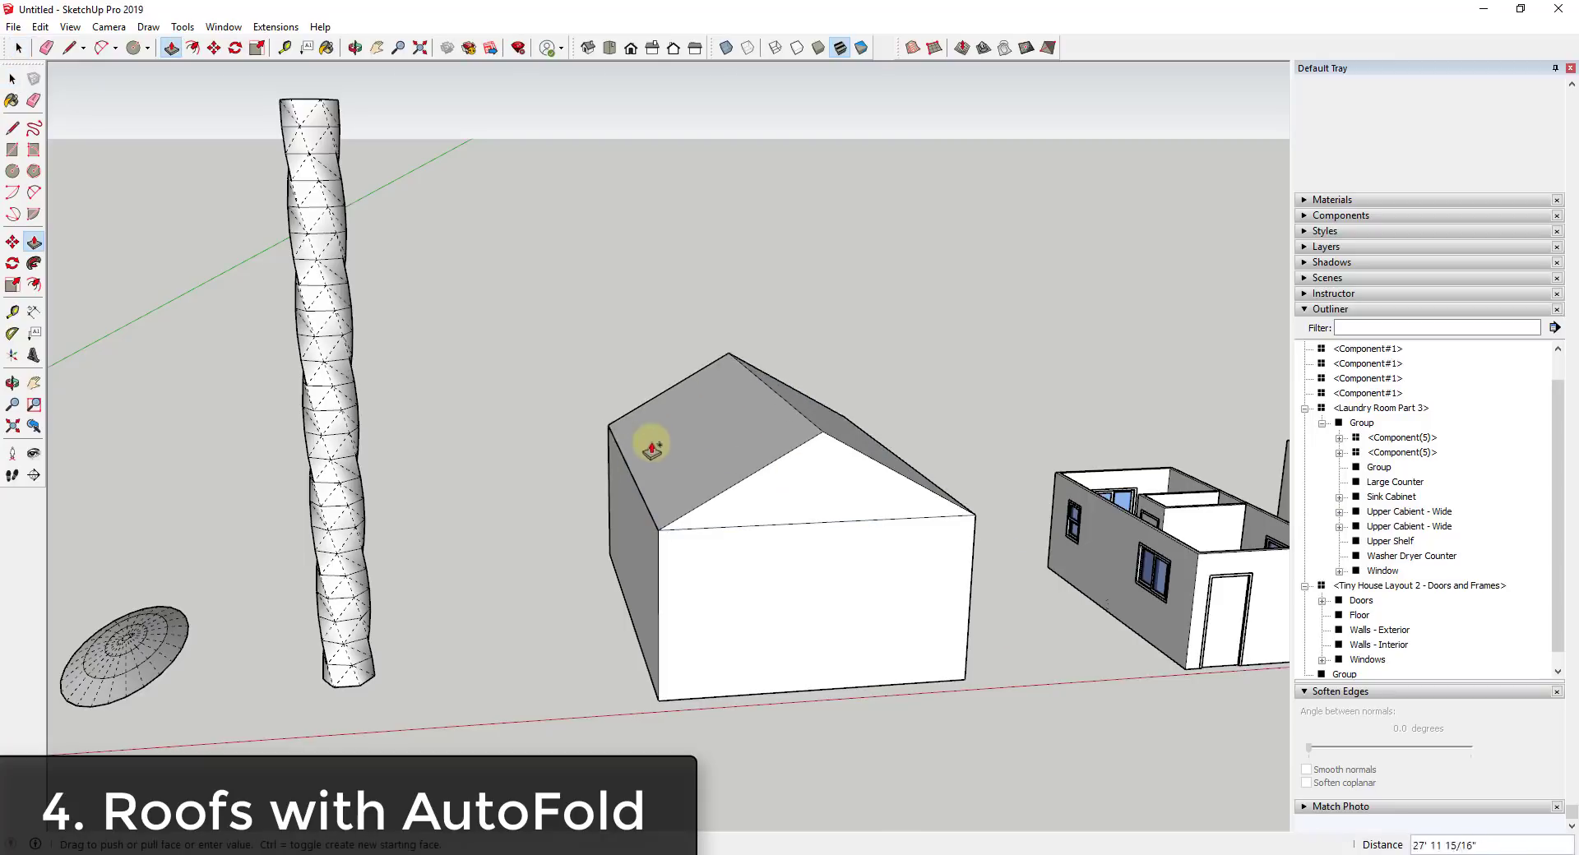
- Undo the roof extrusion and the gable drawing, back to the flat-topped box with its center line
{"action": "key", "text": "space"}
{"action": "key", "text": "ctrl+z"}
{"action": "key", "text": "ctrl+z"}
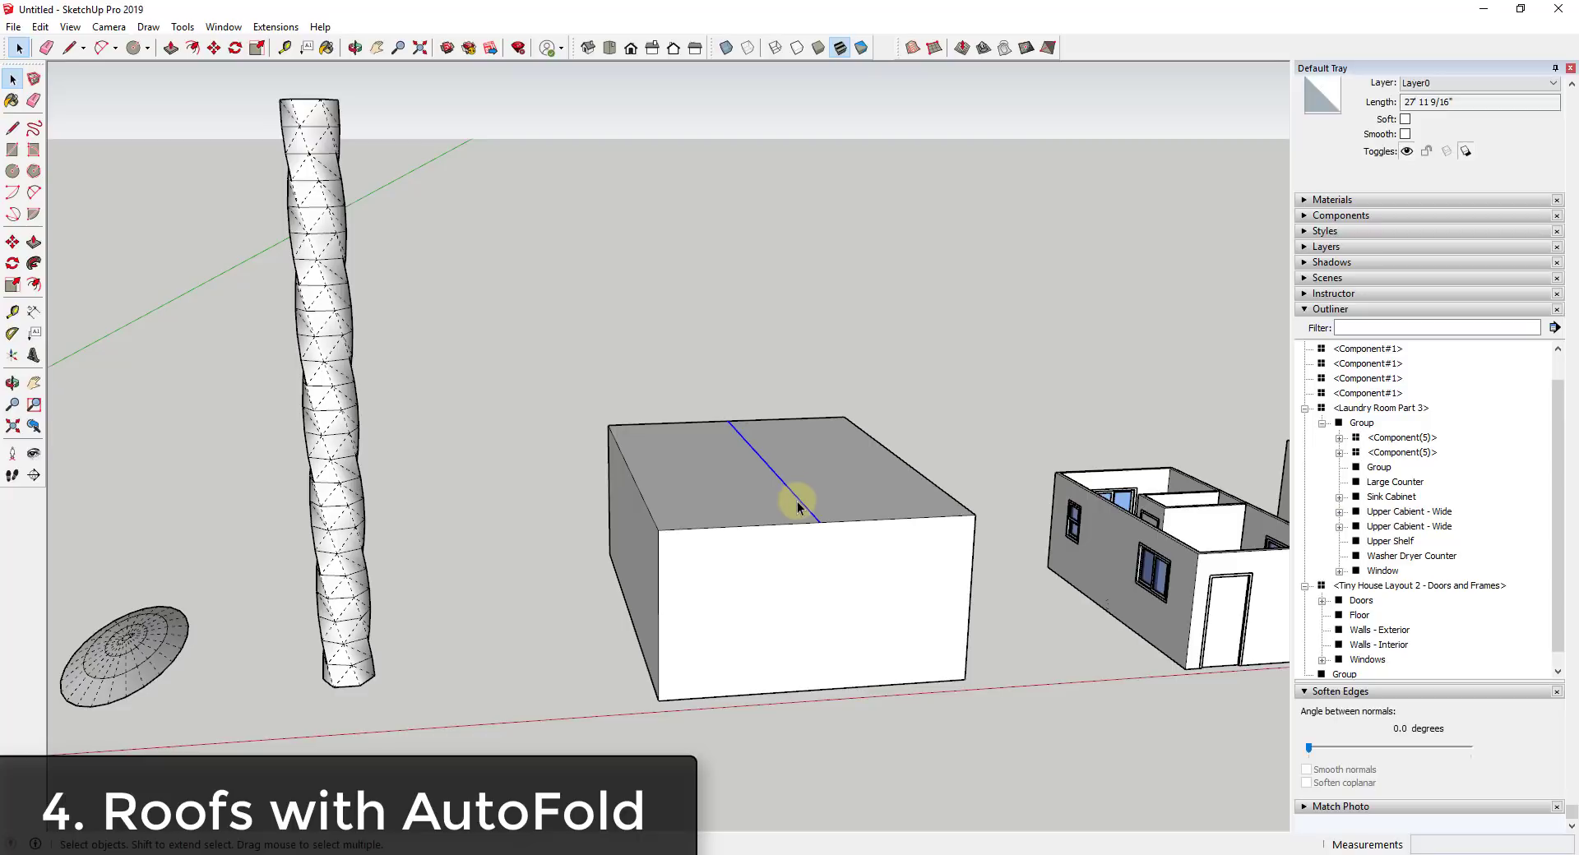
- Move the center line on the large box's top straight up about 5' 5" to fold the top into a gable roof
{"action": "key", "text": "m"}
{"action": "left_click", "coordinate": [816, 521]}
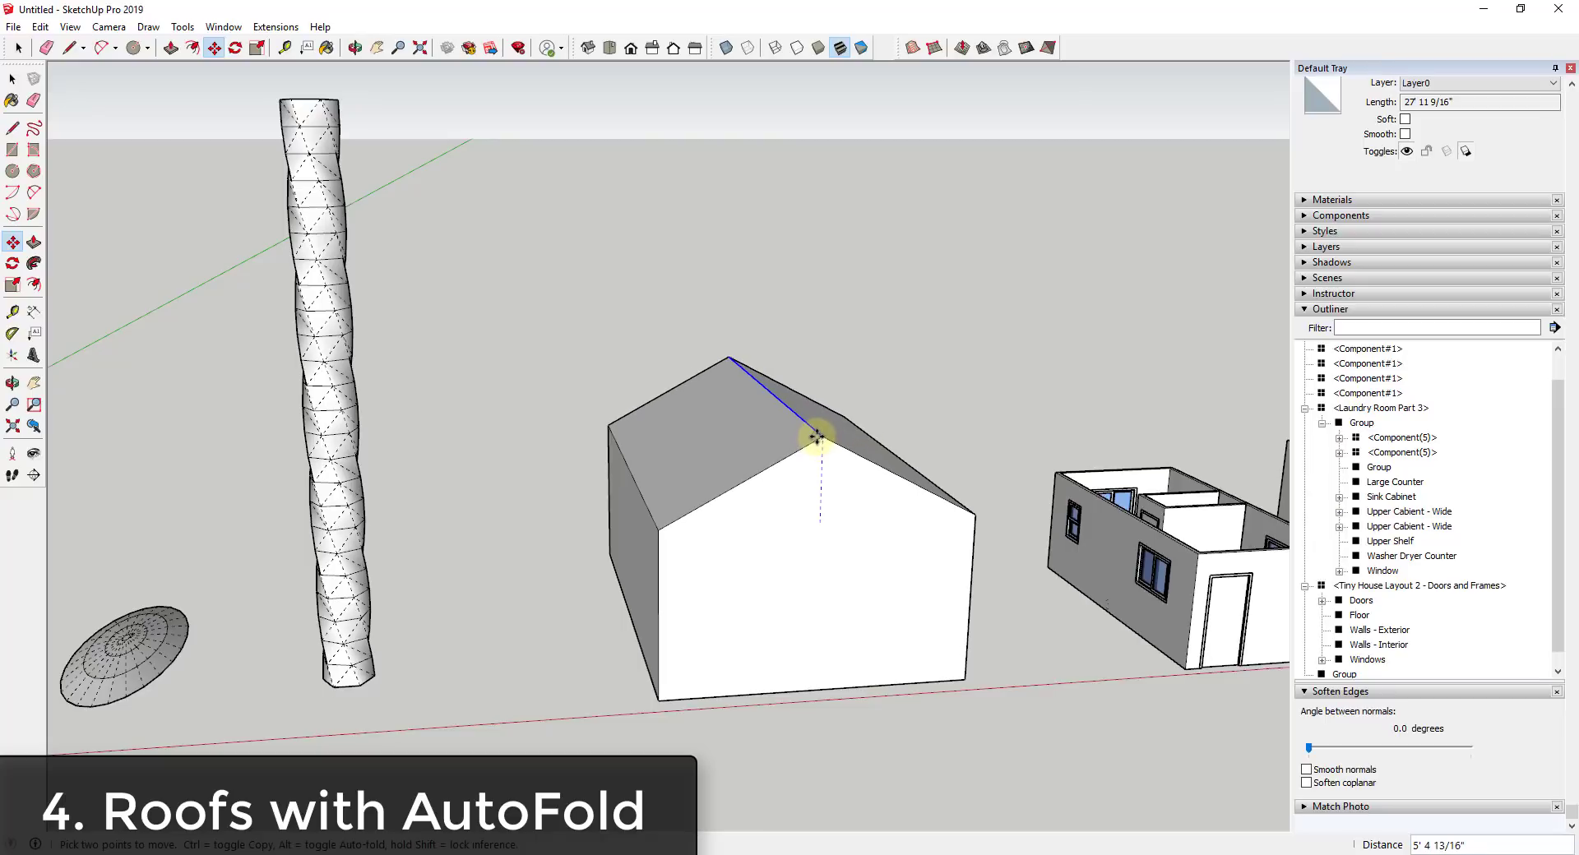
{"action": "left_click", "coordinate": [817, 435]}
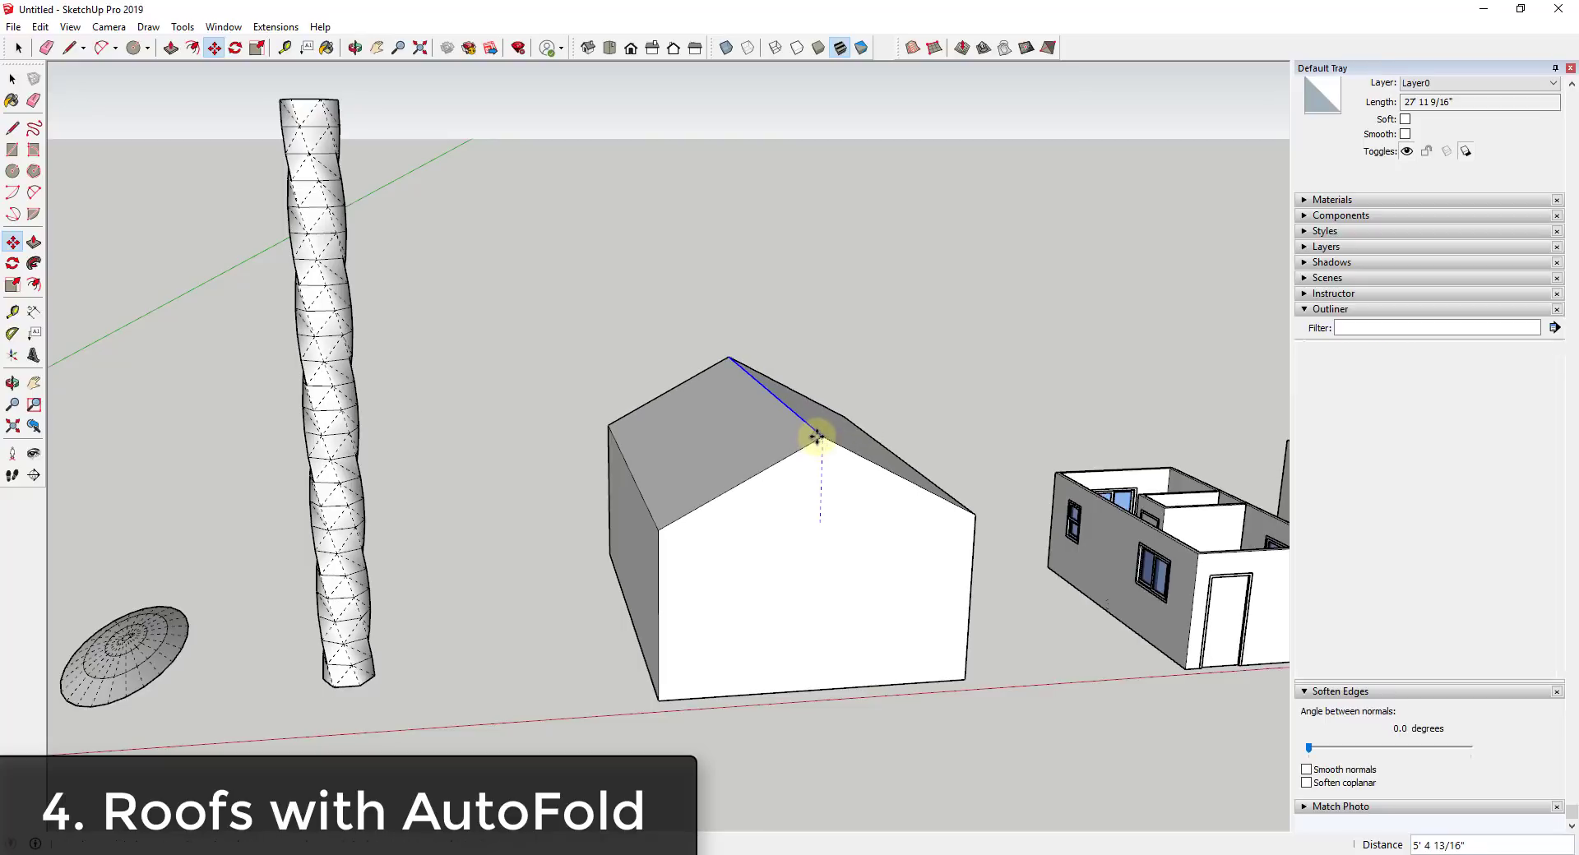
{"action": "key", "text": "space"}
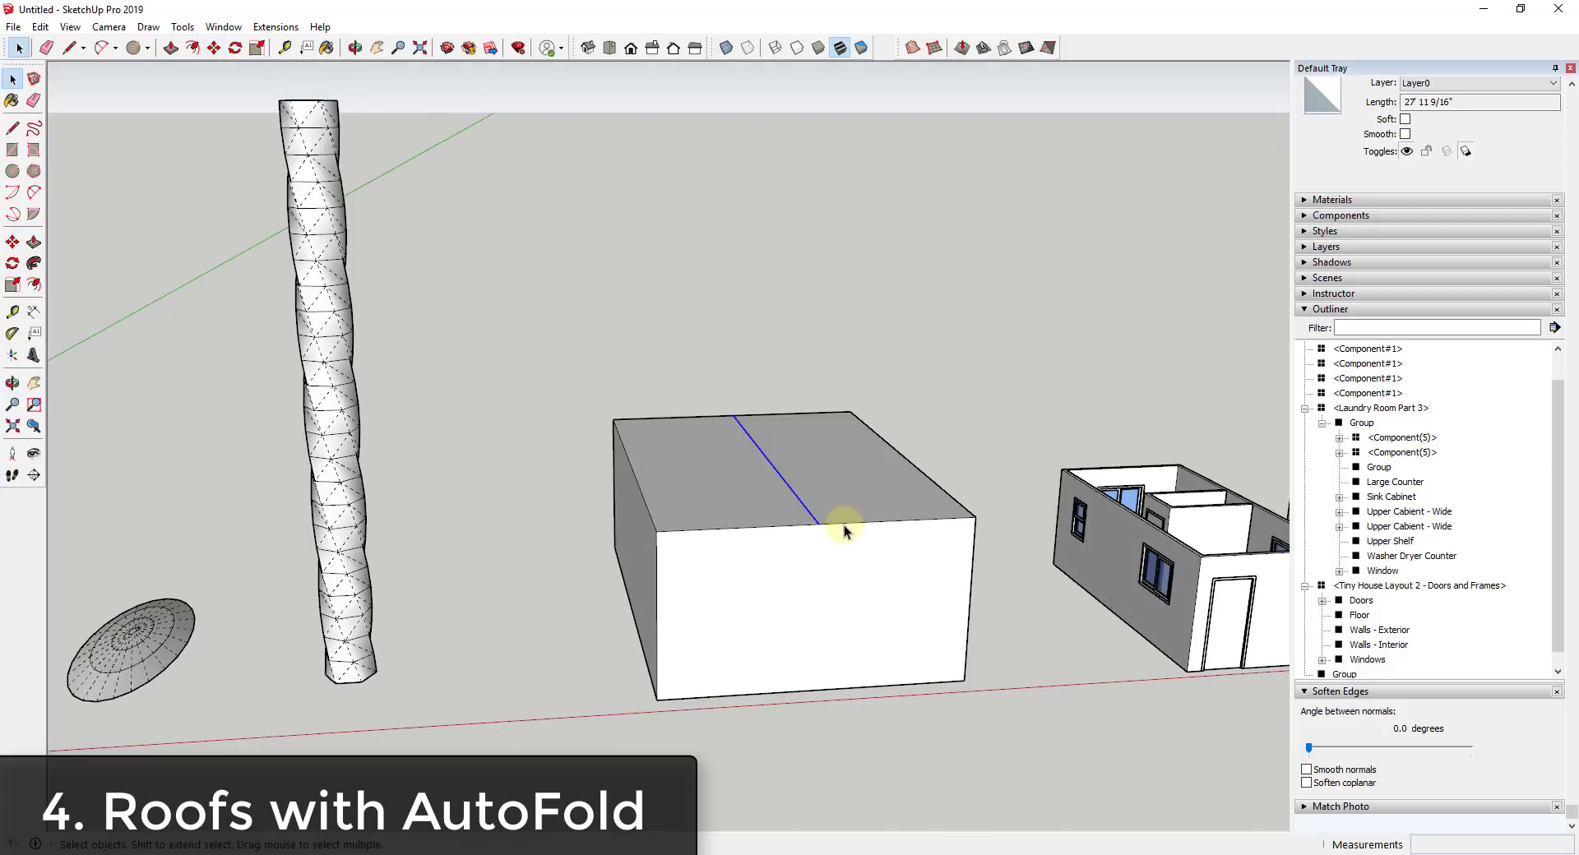
- Raise the center line of the box's flat top about 4' 10" along the vertical axis, folding the adjoining faces into a gable roof
{"action": "key", "text": "m"}
{"action": "left_click", "coordinate": [817, 525]}
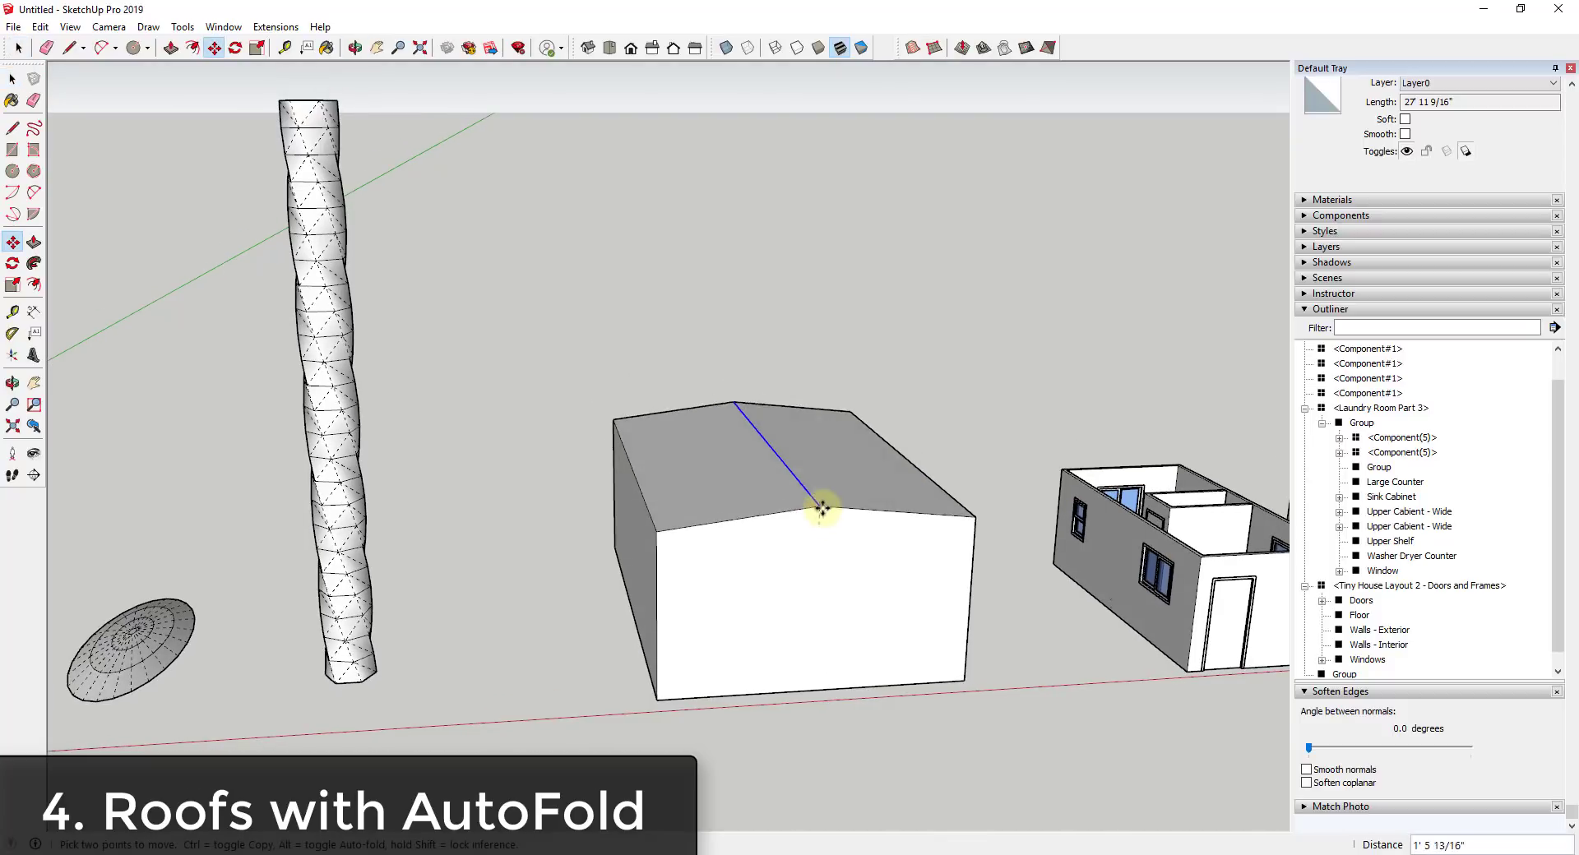
{"action": "key", "text": "space"}
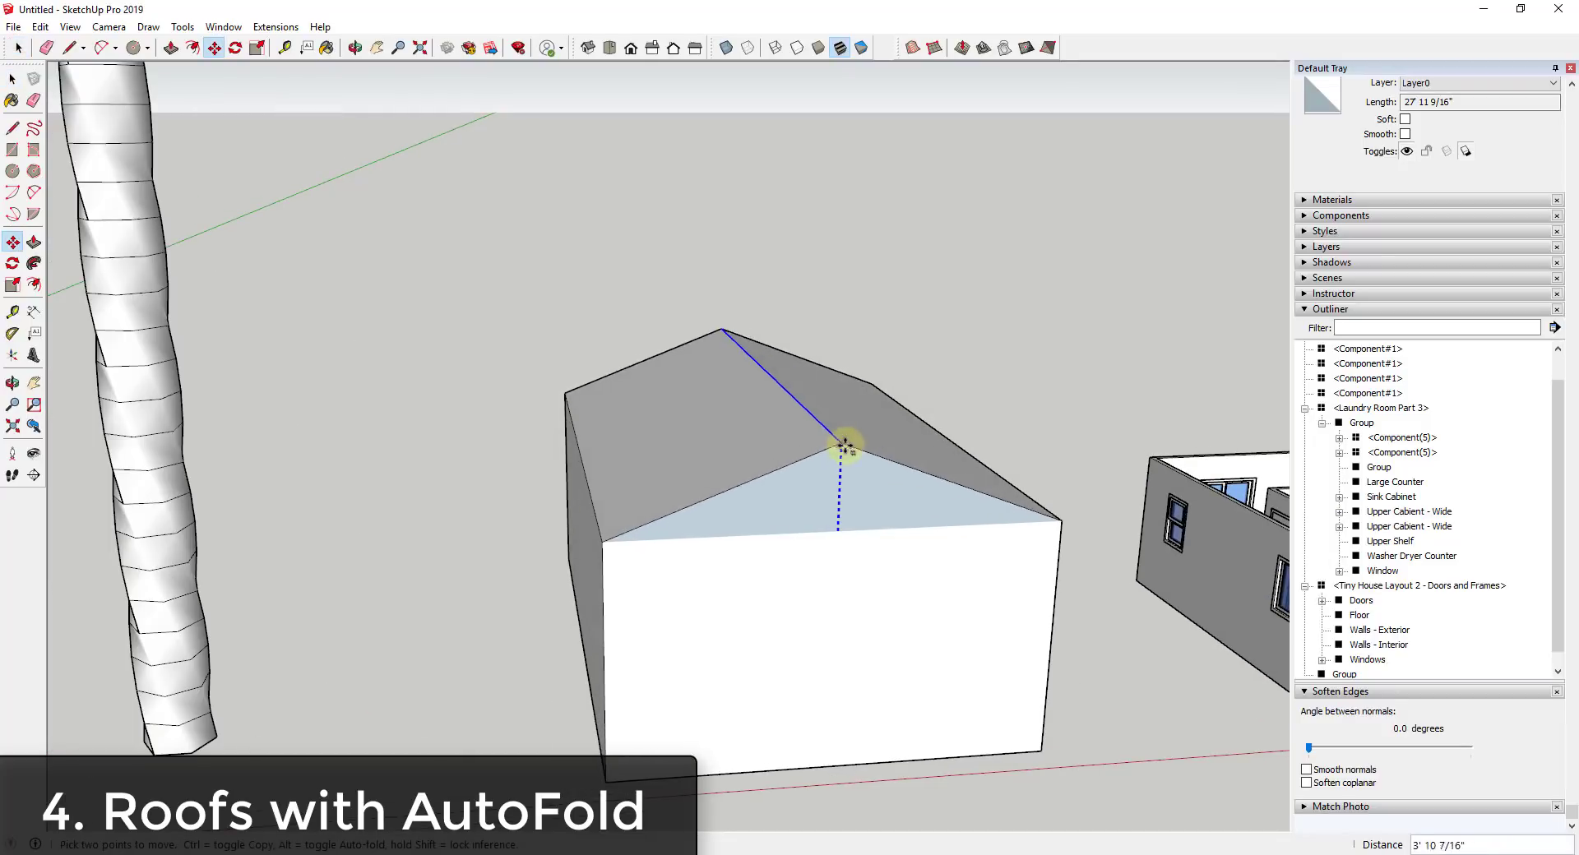
{"action": "left_click", "coordinate": [843, 418]}
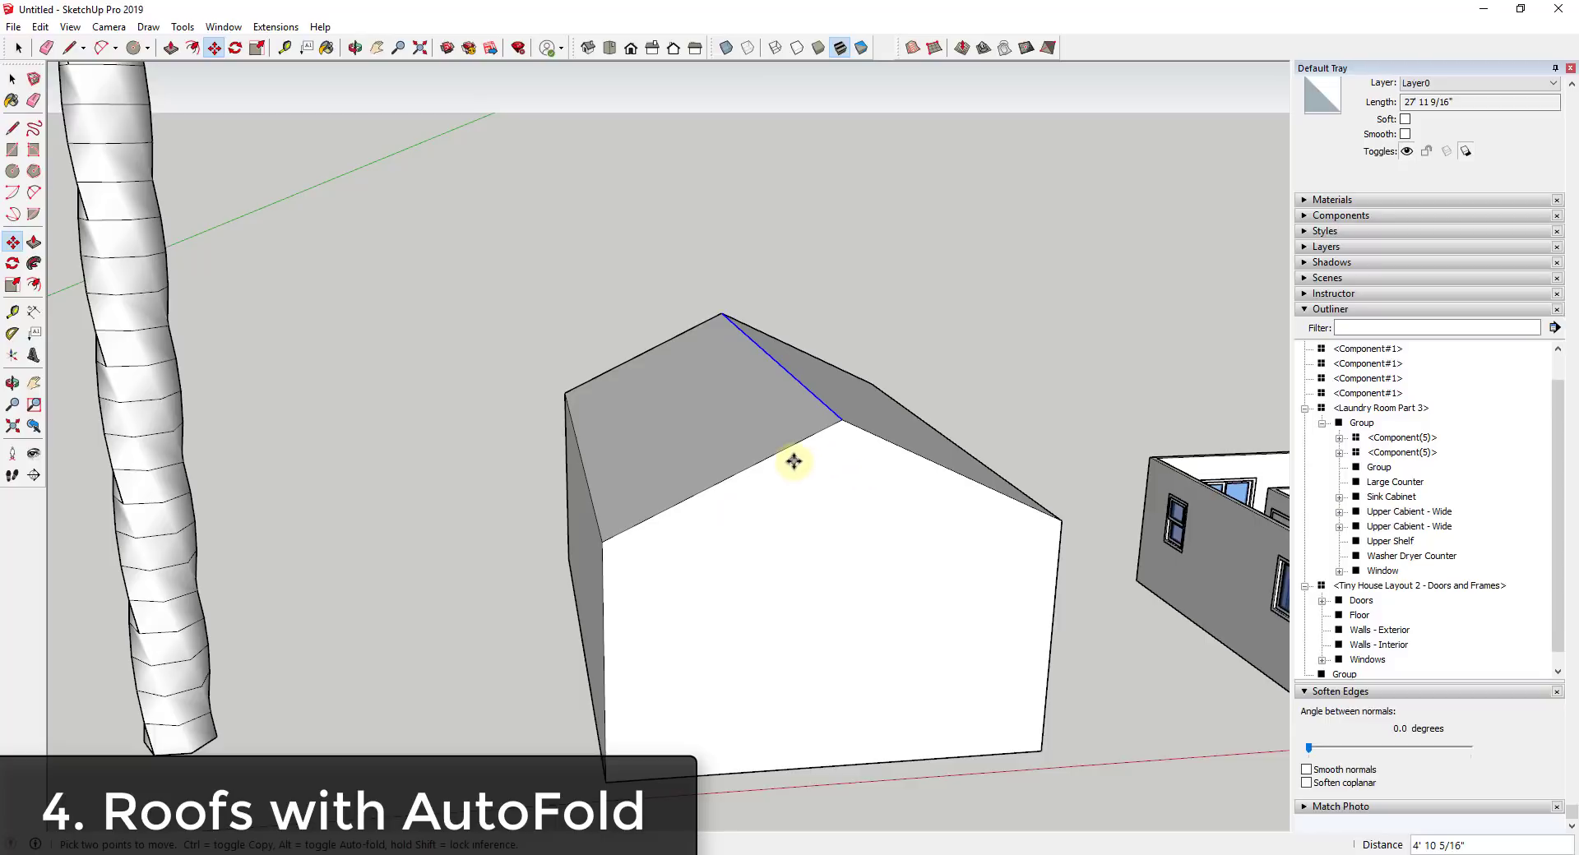
{"action": "middle_click_drag", "start_coordinate": [793, 461], "coordinate": [909, 452]}
{"action": "key", "text": "space"}
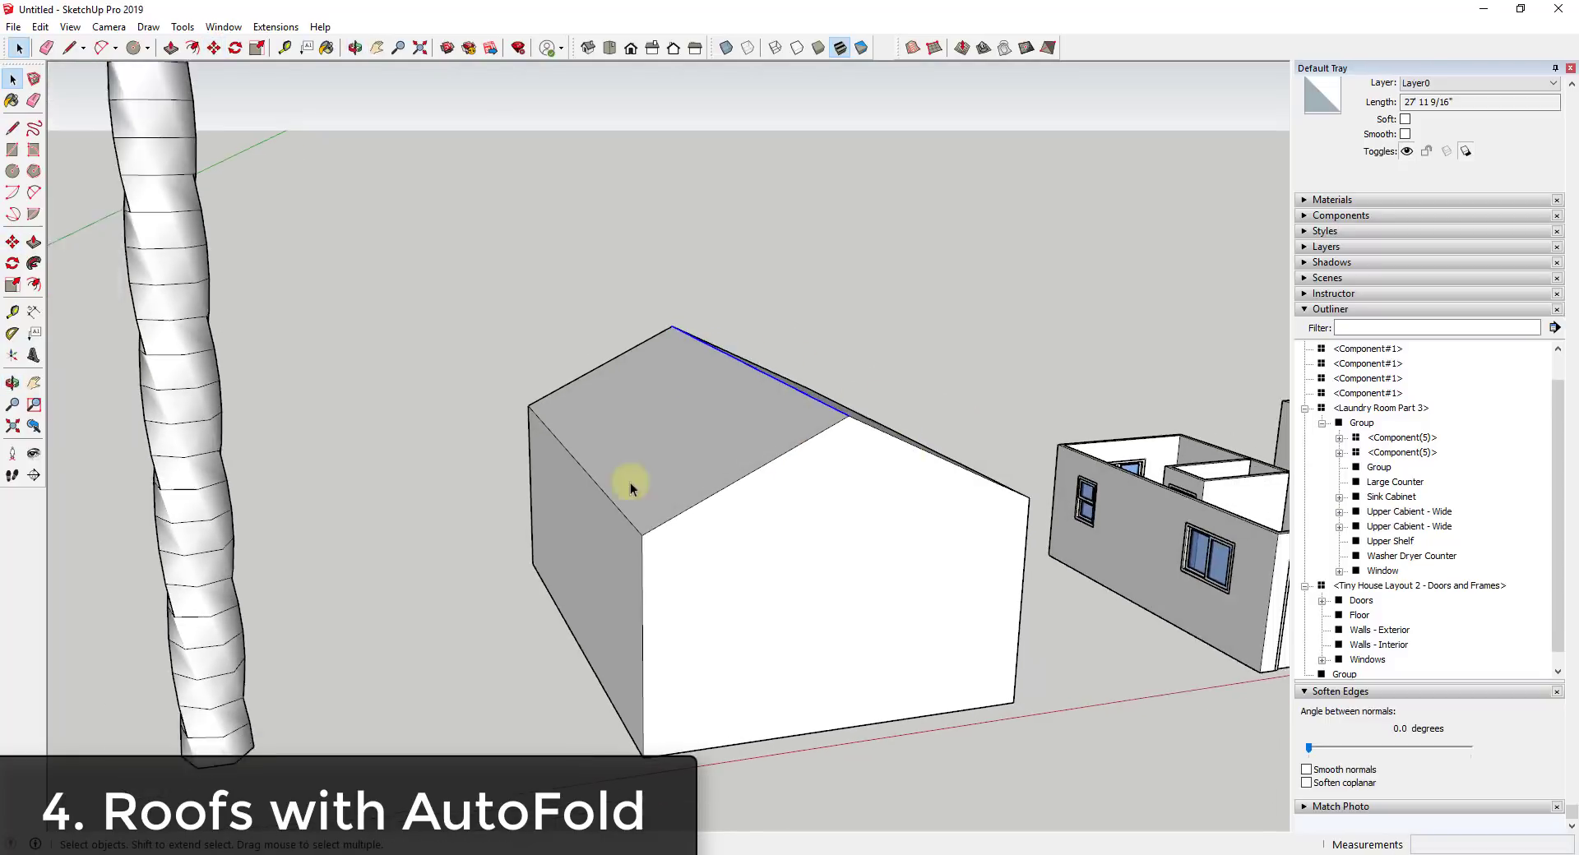
{"action": "middle_click_drag", "start_coordinate": [630, 481], "coordinate": [827, 571]}
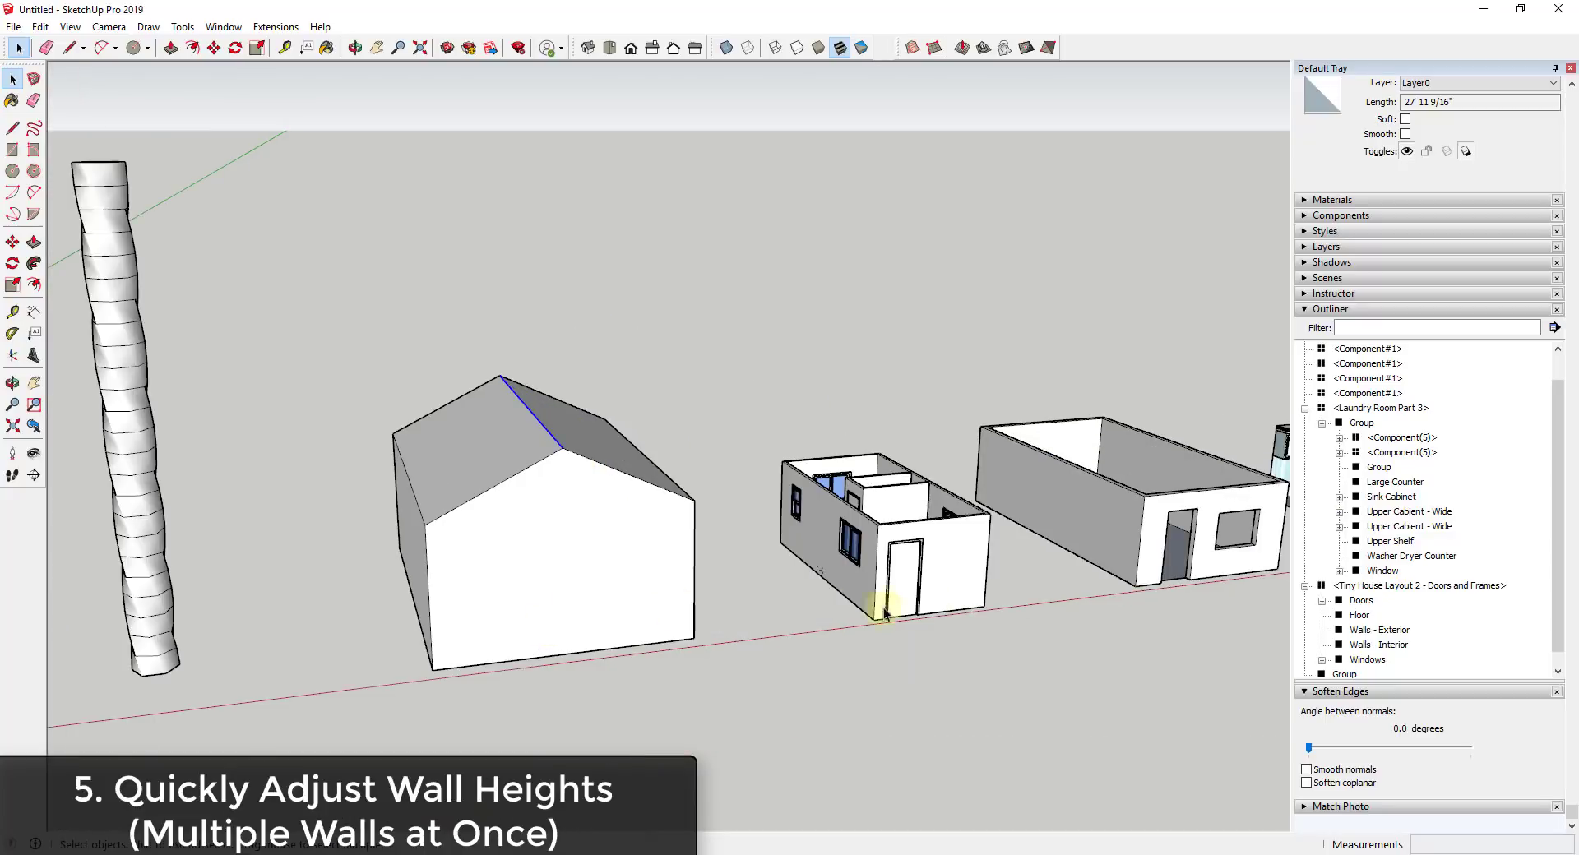
- Open the Tiny House Layout 2 - Doors and Frames component for editing
{"action": "middle_click_drag", "start_coordinate": [872, 601], "coordinate": [603, 609]}
{"action": "scroll", "coordinate": [605, 611], "scroll_direction": "down", "scroll_amount": 2}
{"action": "scroll", "coordinate": [1007, 561], "scroll_direction": "up", "scroll_amount": 4}
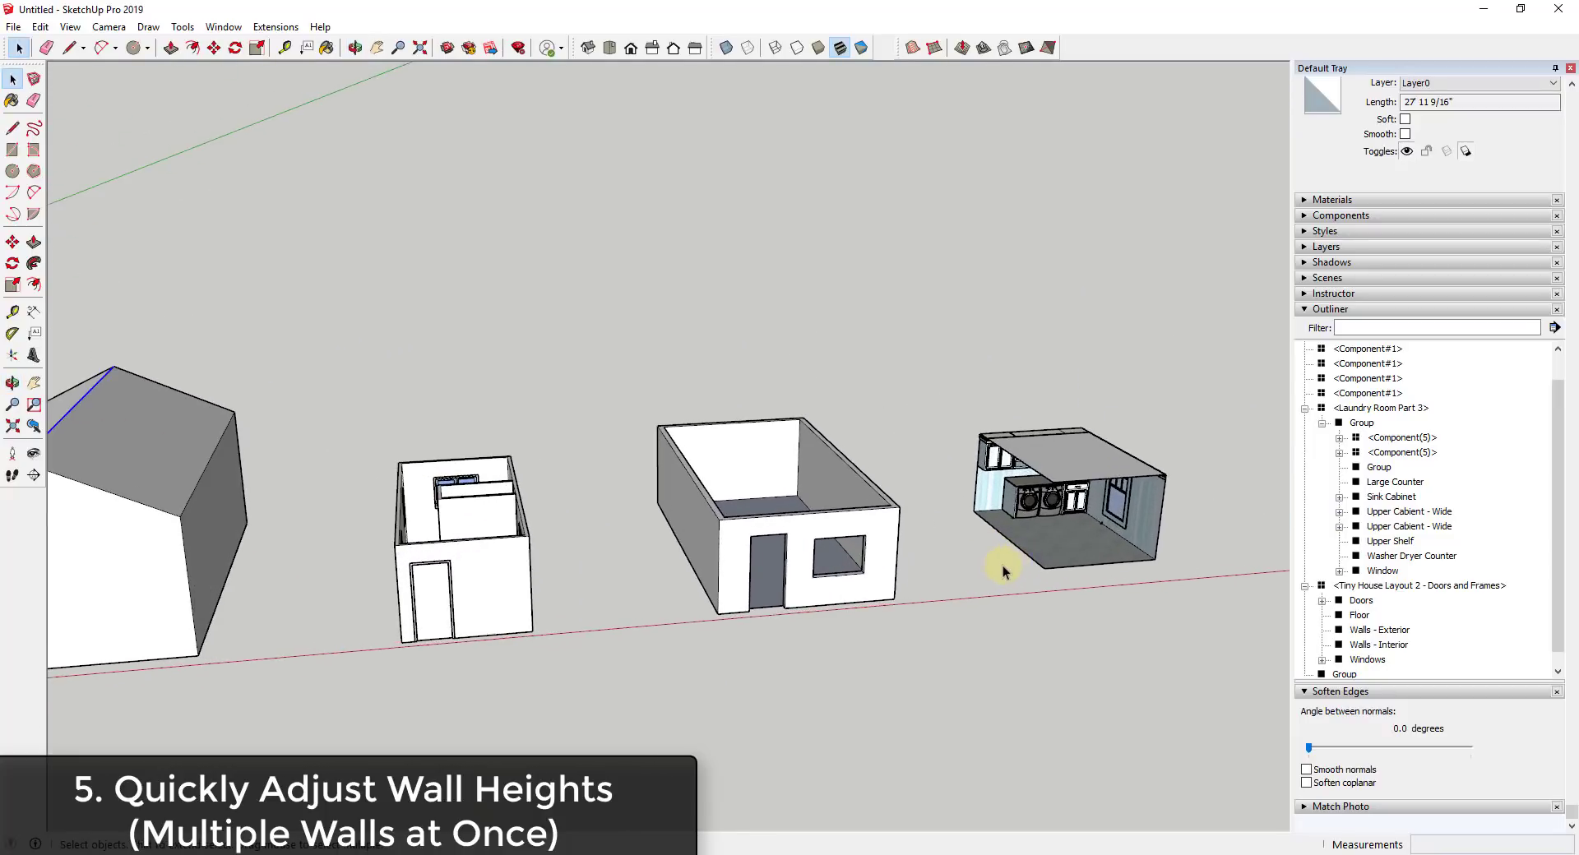
{"action": "scroll", "coordinate": [892, 607], "scroll_direction": "up", "scroll_amount": 2}
{"action": "scroll", "coordinate": [868, 609], "scroll_direction": "down", "scroll_amount": 1}
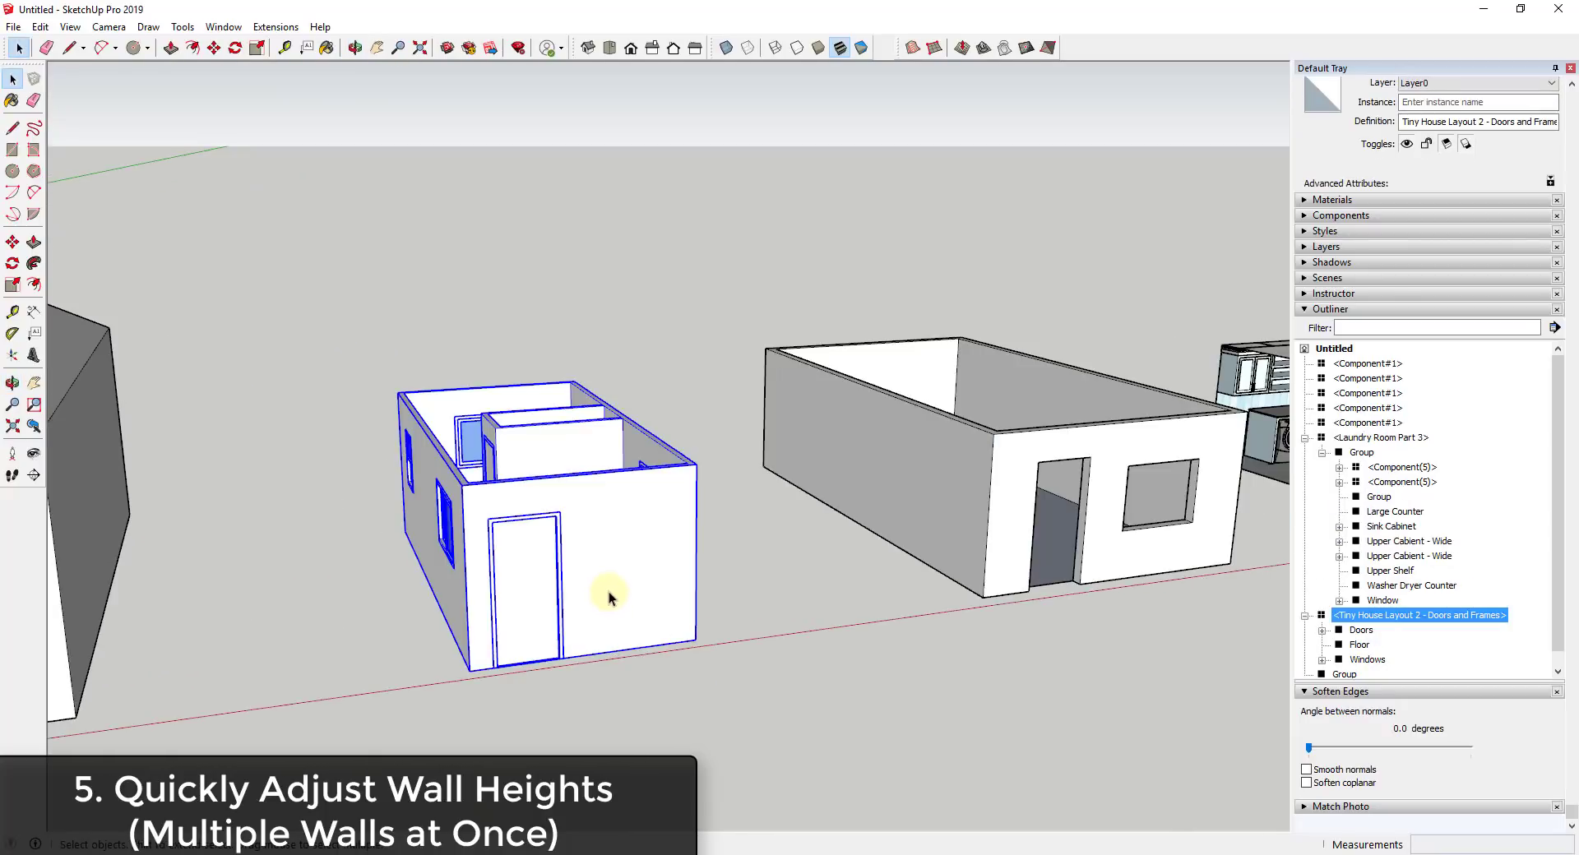
{"action": "mouse_move", "coordinate": [609, 599]}
{"action": "middle_mouse_down"}
{"action": "mouse_move", "coordinate": [592, 584]}
{"action": "mouse_move", "coordinate": [581, 620]}
{"action": "mouse_move", "coordinate": [603, 604]}
{"action": "middle_mouse_up"}
{"action": "double_click", "coordinate": [604, 595]}
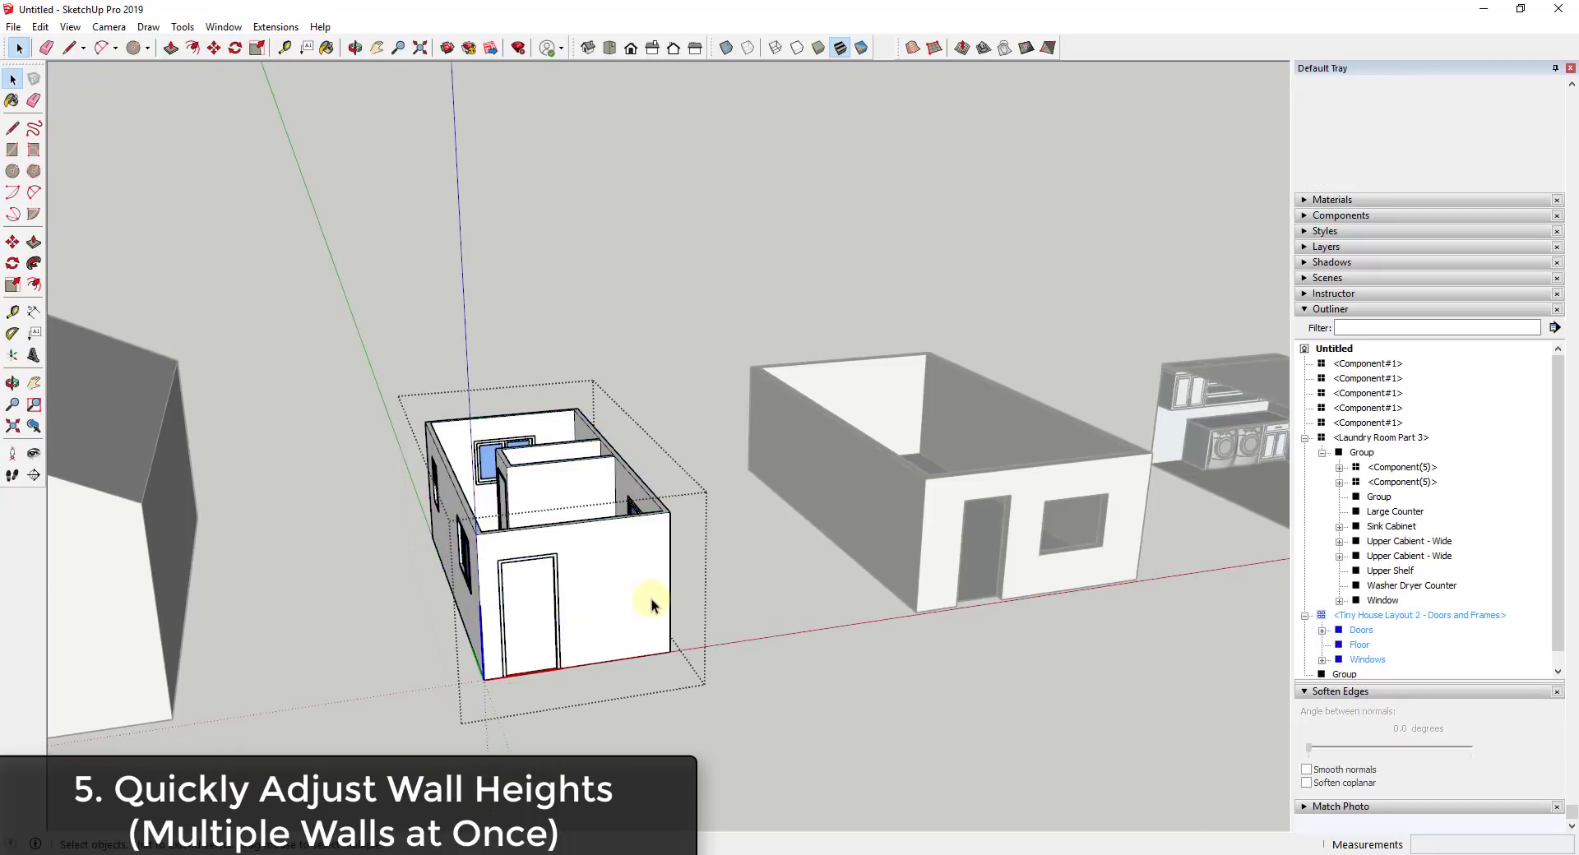
- Push/Pull the top face of the tiny house's exterior walls up by 1'
{"action": "scroll", "coordinate": [654, 559], "scroll_direction": "up", "scroll_amount": 3}
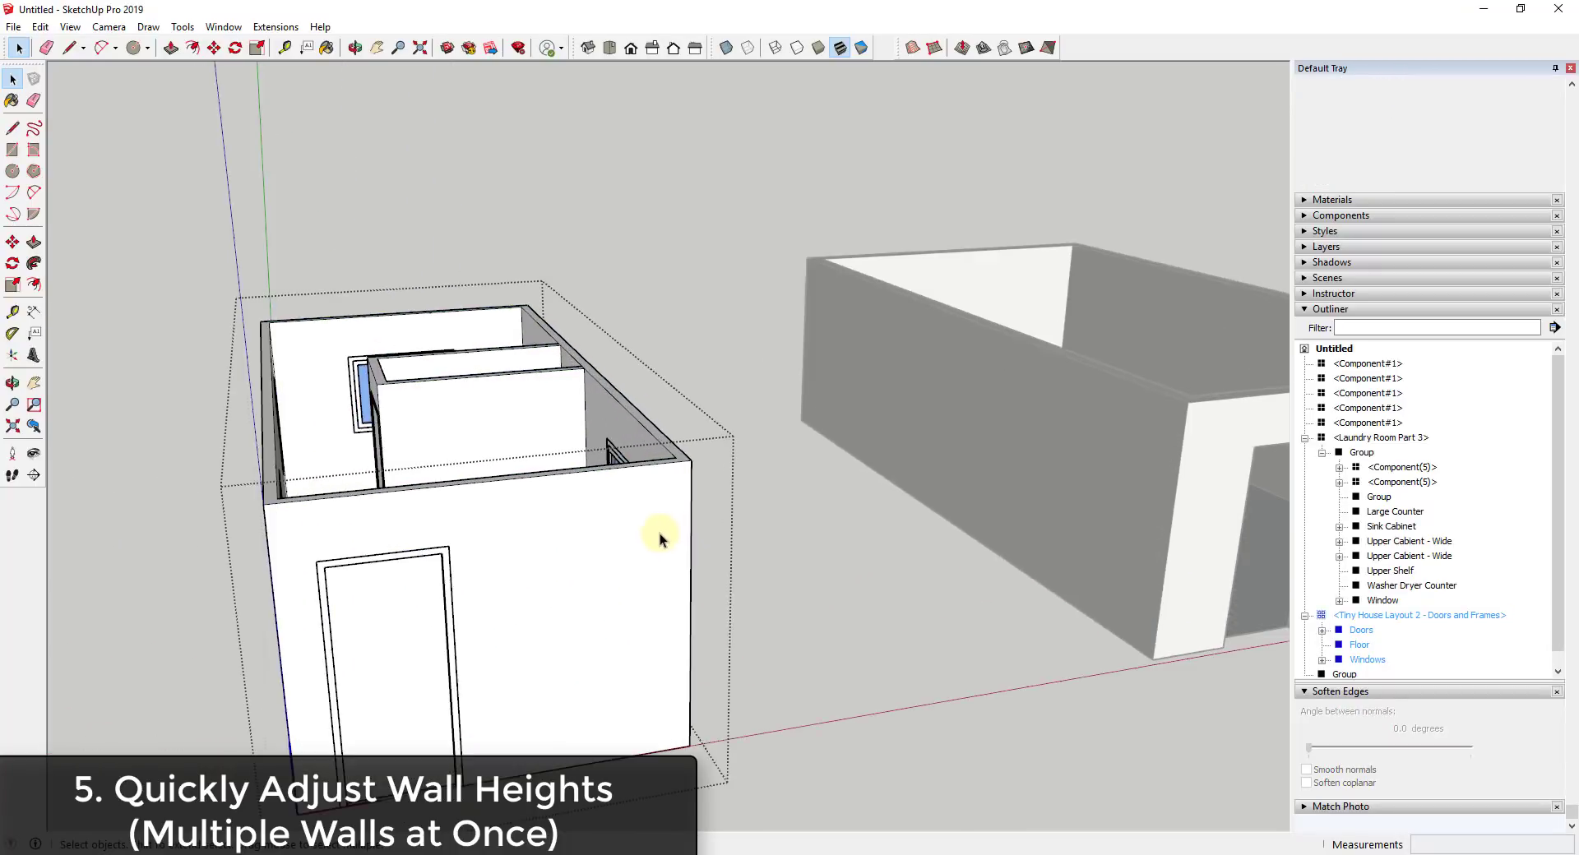
{"action": "middle_click_drag", "start_coordinate": [657, 539], "coordinate": [683, 612]}
{"action": "scroll", "coordinate": [676, 596], "scroll_direction": "down", "scroll_amount": 4}
{"action": "middle_click_drag", "start_coordinate": [503, 569], "coordinate": [737, 567]}
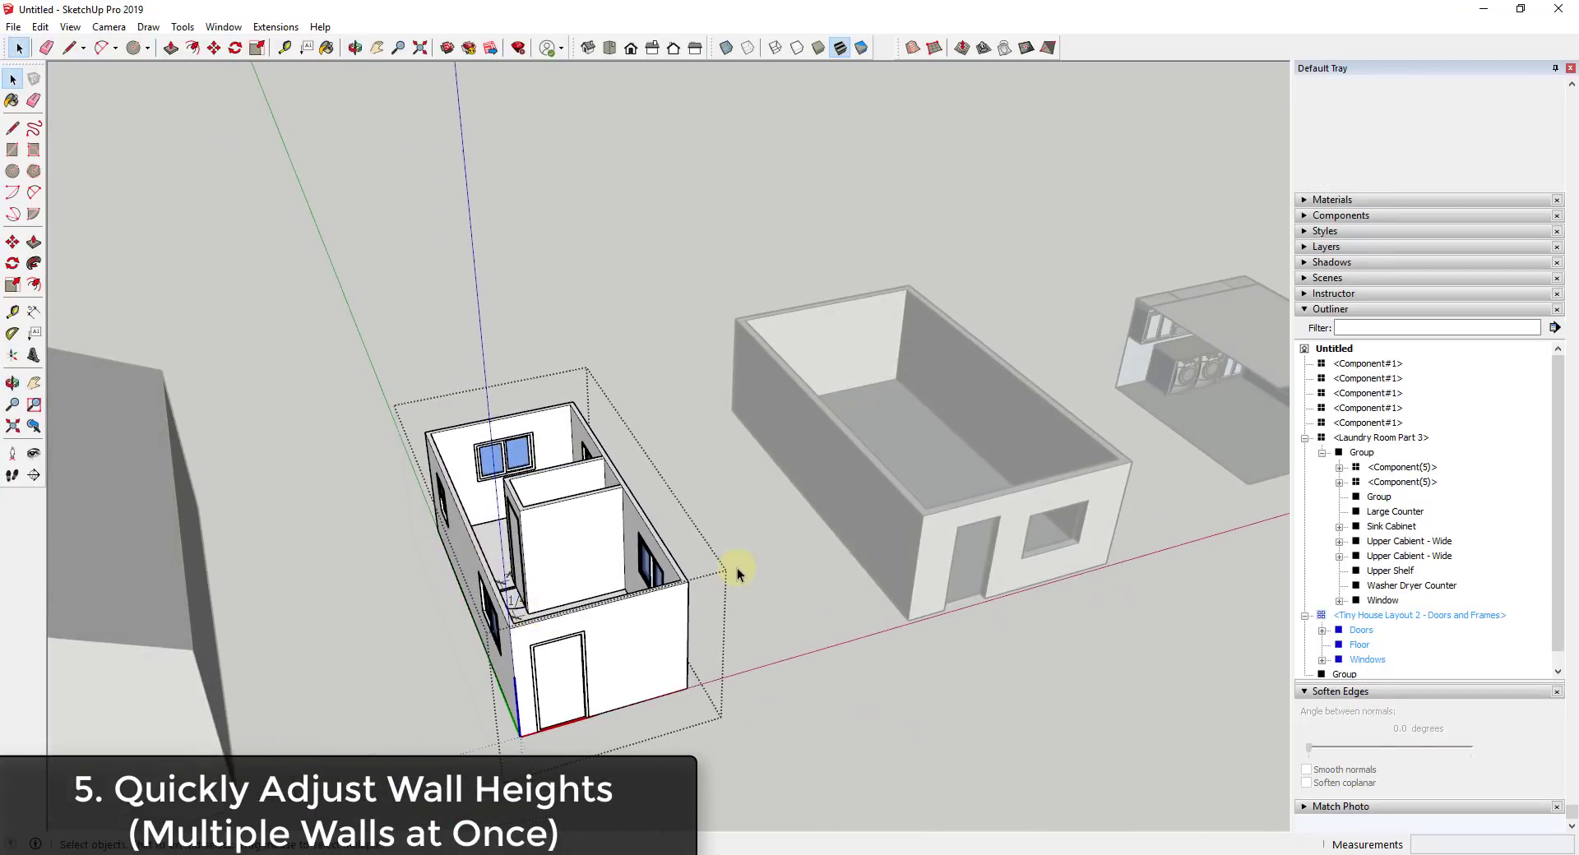
{"action": "scroll", "coordinate": [633, 597], "scroll_direction": "up", "scroll_amount": 3}
{"action": "left_click", "coordinate": [671, 592]}
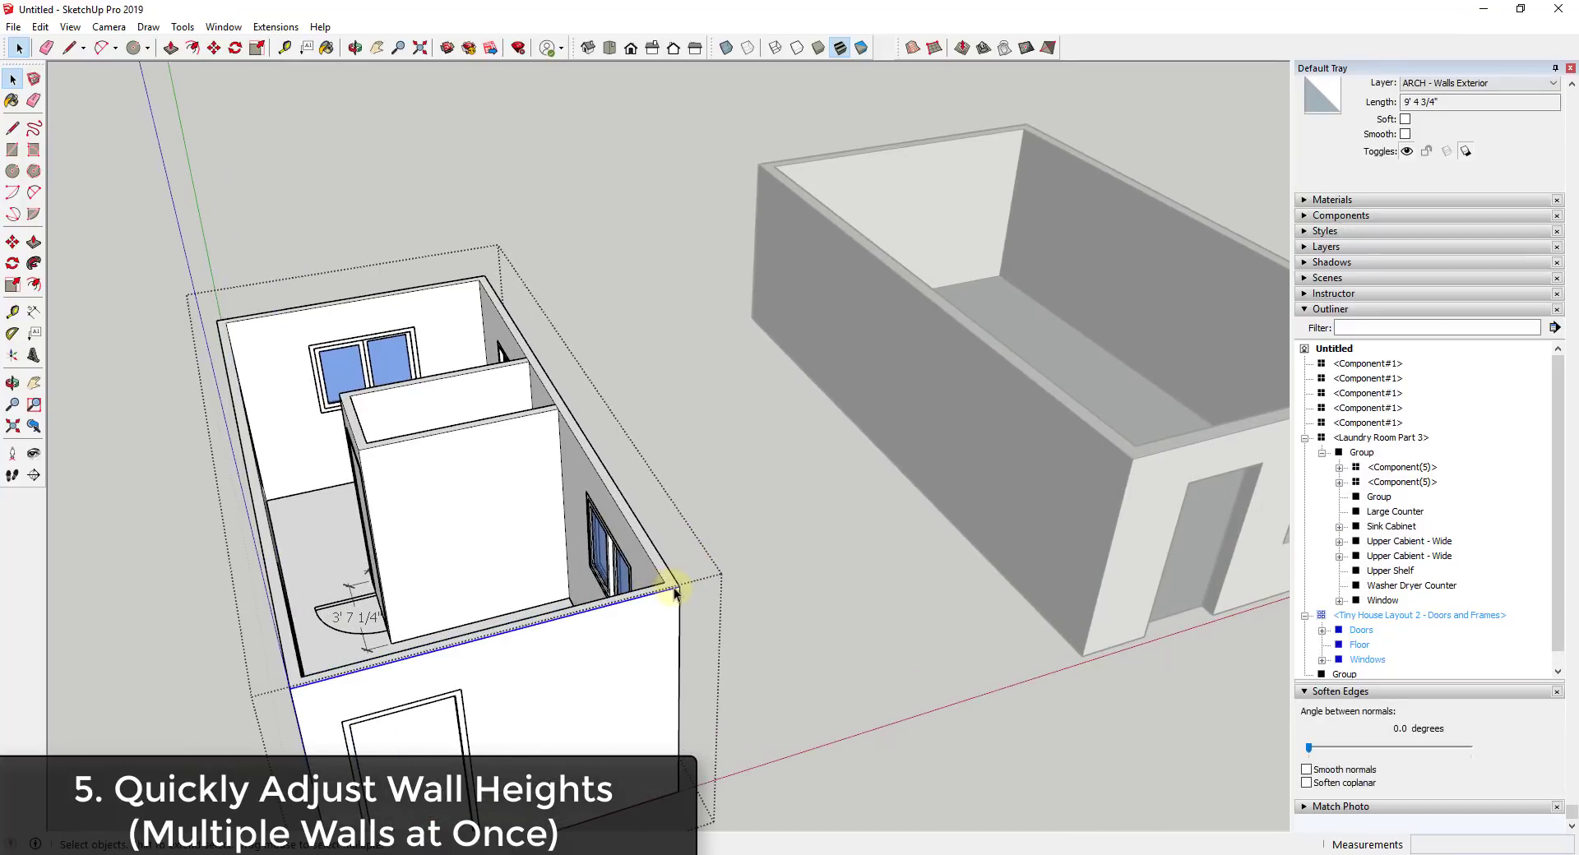
{"action": "left_click", "coordinate": [656, 582]}
{"action": "scroll", "coordinate": [630, 585], "scroll_direction": "down", "scroll_amount": 1}
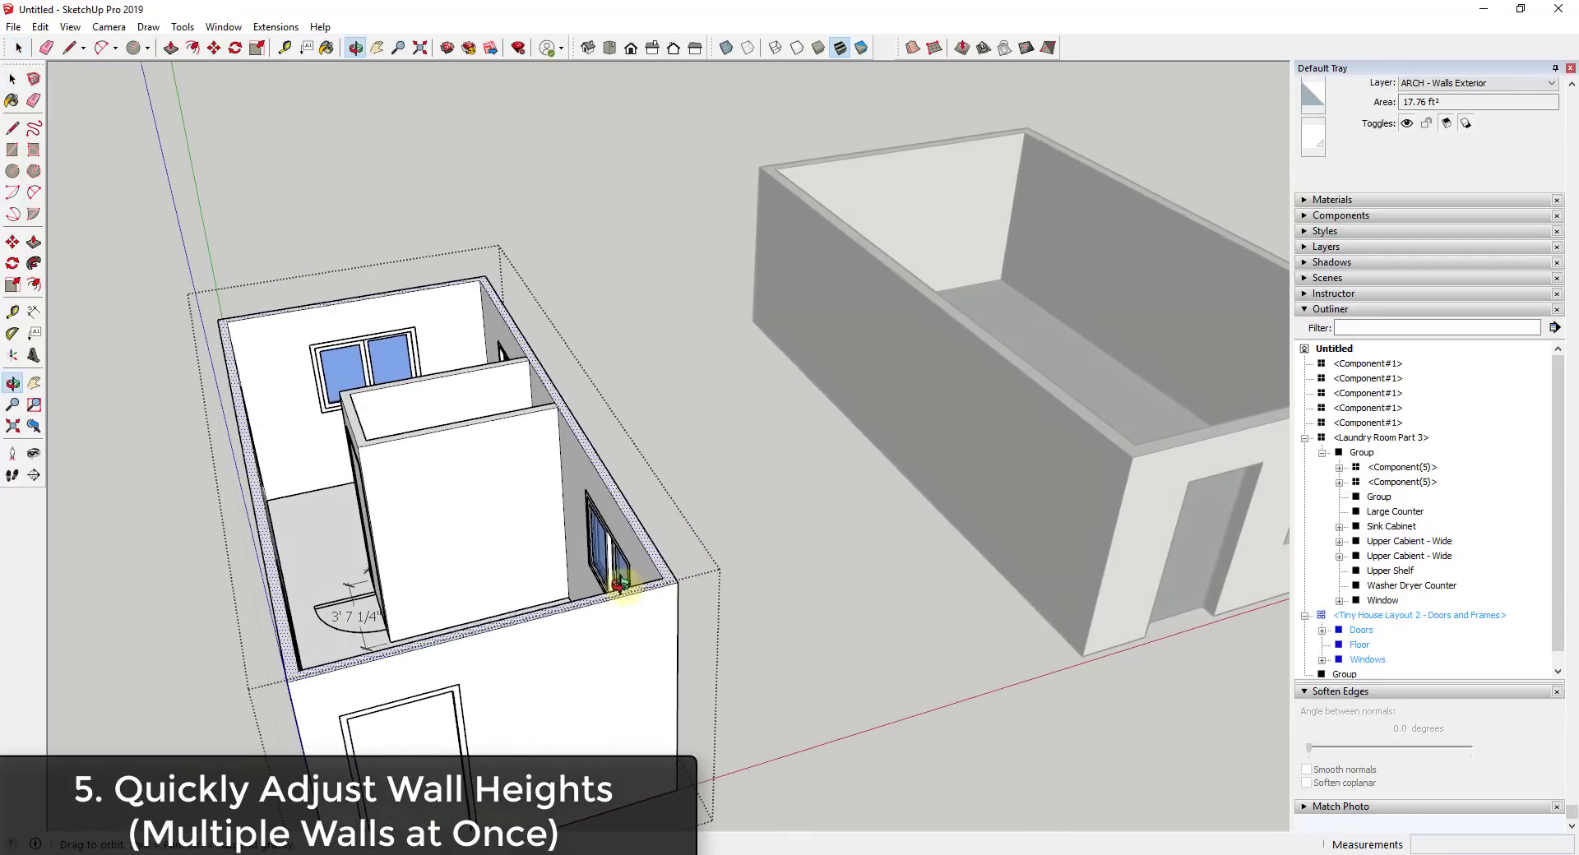
{"action": "key", "text": "p"}
{"action": "mouse_move", "coordinate": [663, 573]}
{"action": "left_mouse_down"}
{"action": "mouse_move", "coordinate": [655, 553]}
{"action": "mouse_move", "coordinate": [680, 535]}
{"action": "mouse_move", "coordinate": [669, 518]}
{"action": "mouse_move", "coordinate": [666, 544]}
{"action": "left_mouse_up"}
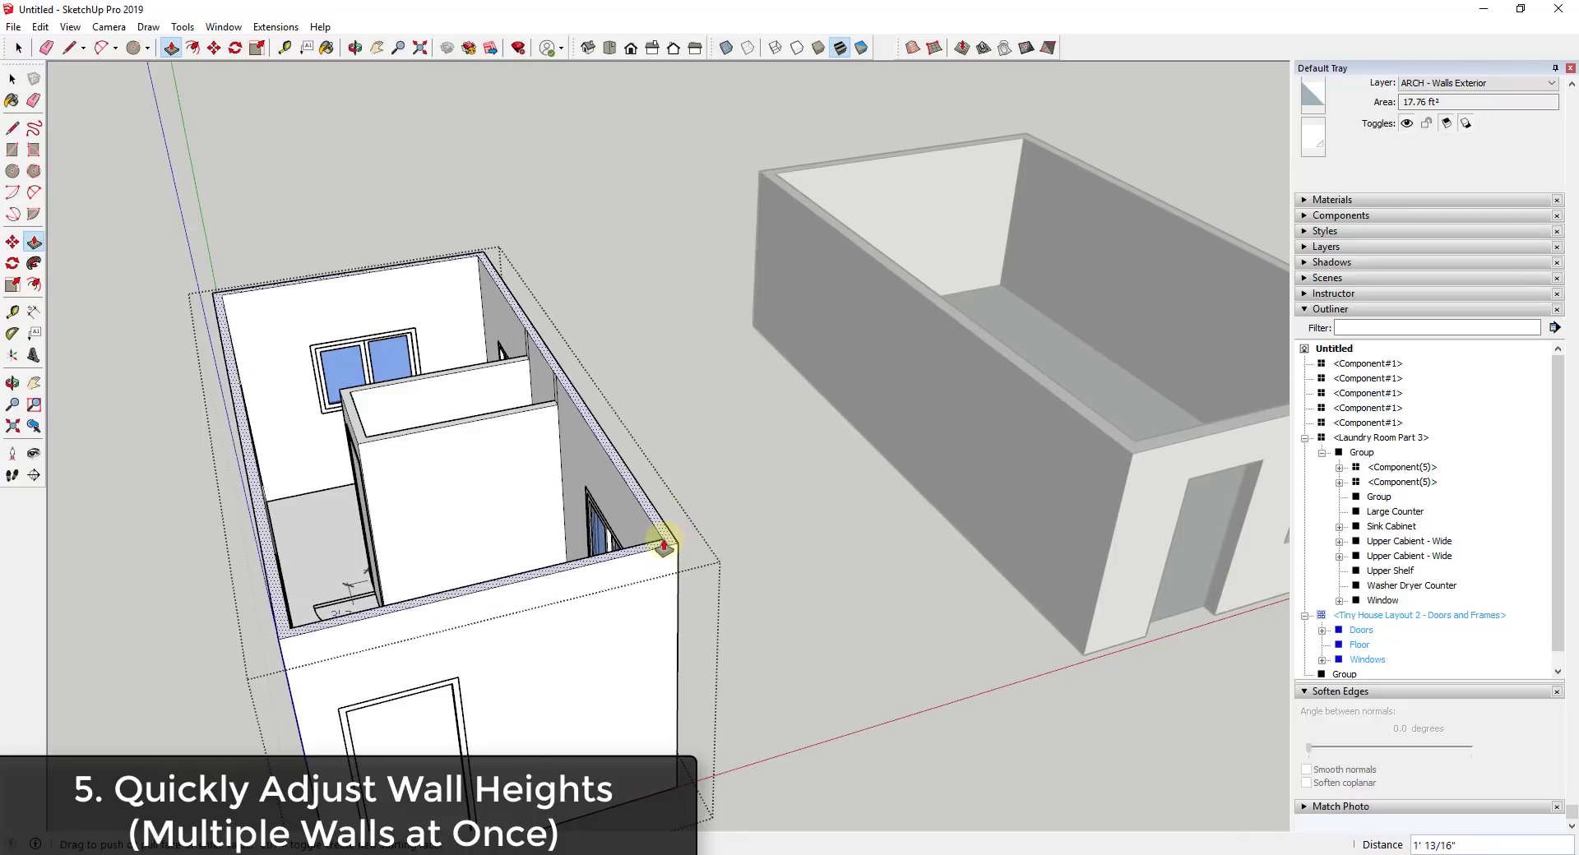
{"action": "key", "text": "Return"}
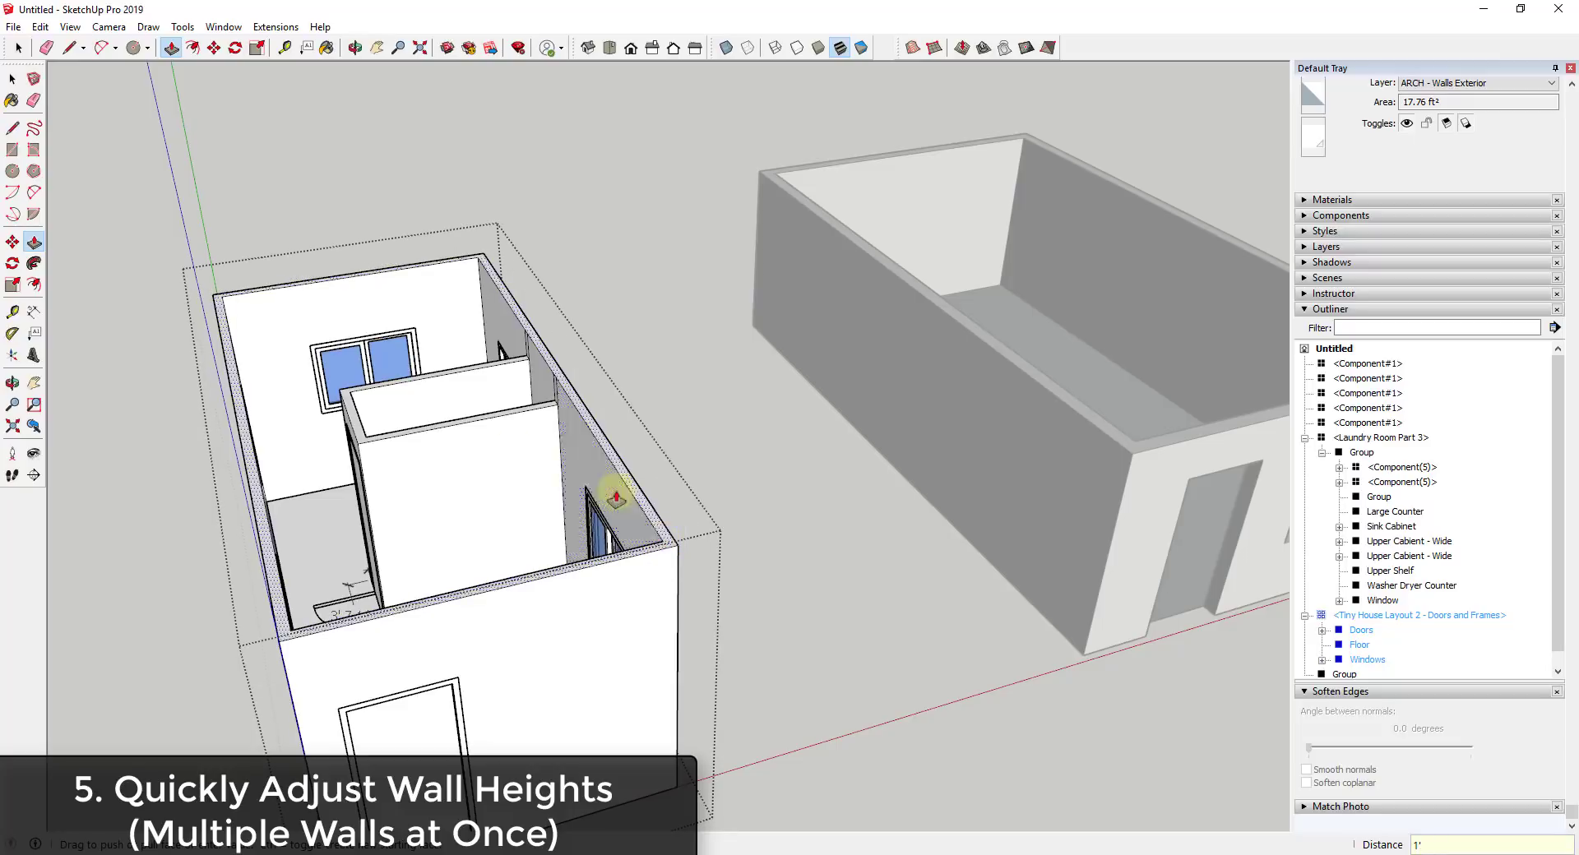
- Undo the height increase of the exterior walls
{"action": "scroll", "coordinate": [370, 352], "scroll_direction": "up", "scroll_amount": 5}
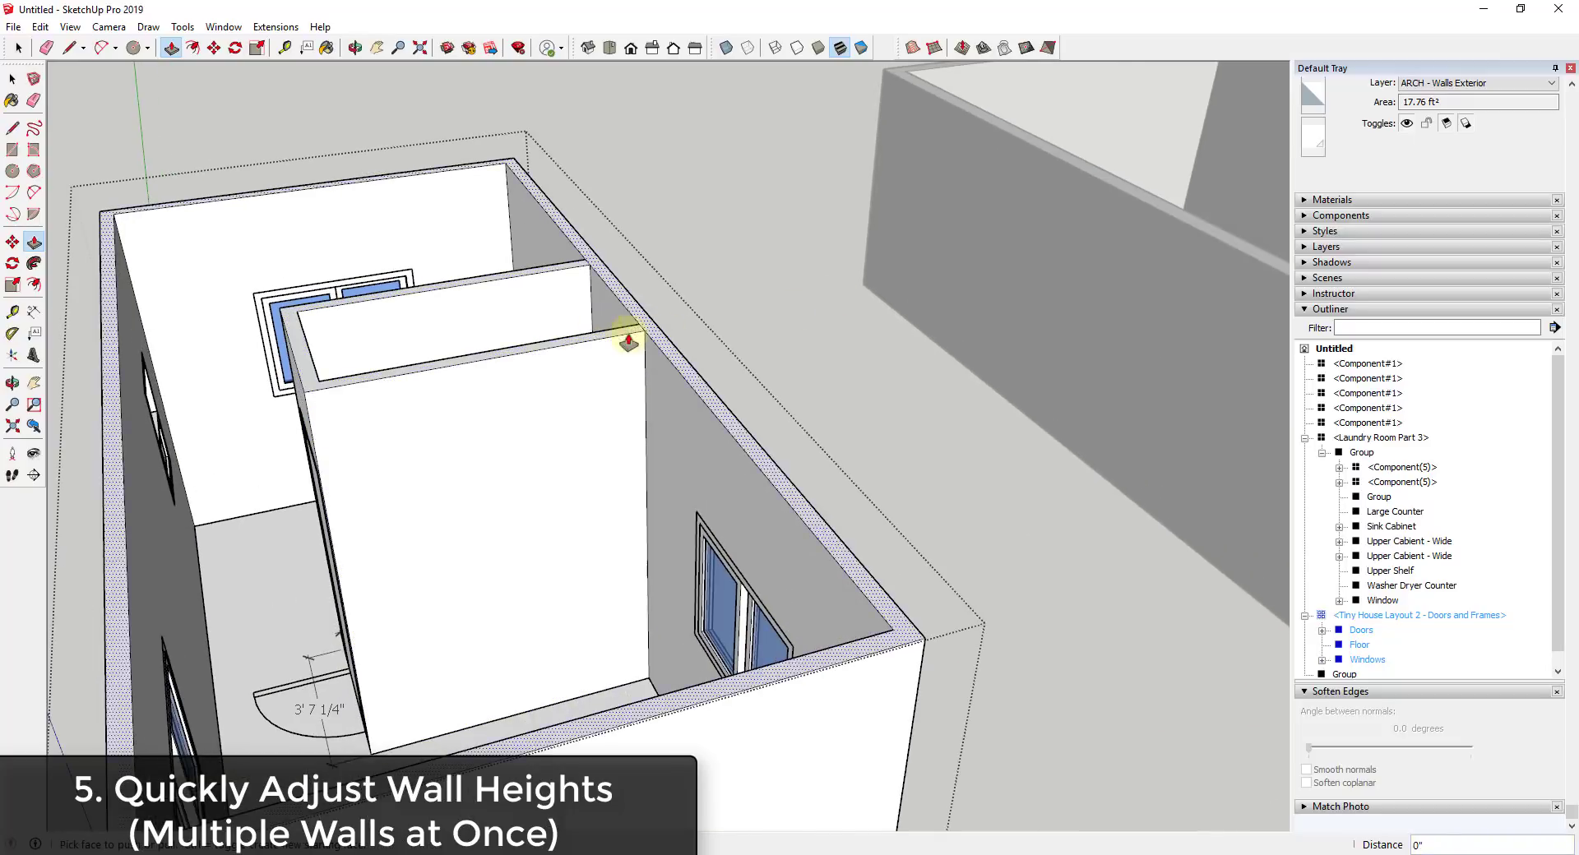
{"action": "scroll", "coordinate": [755, 475], "scroll_direction": "down", "scroll_amount": 8}
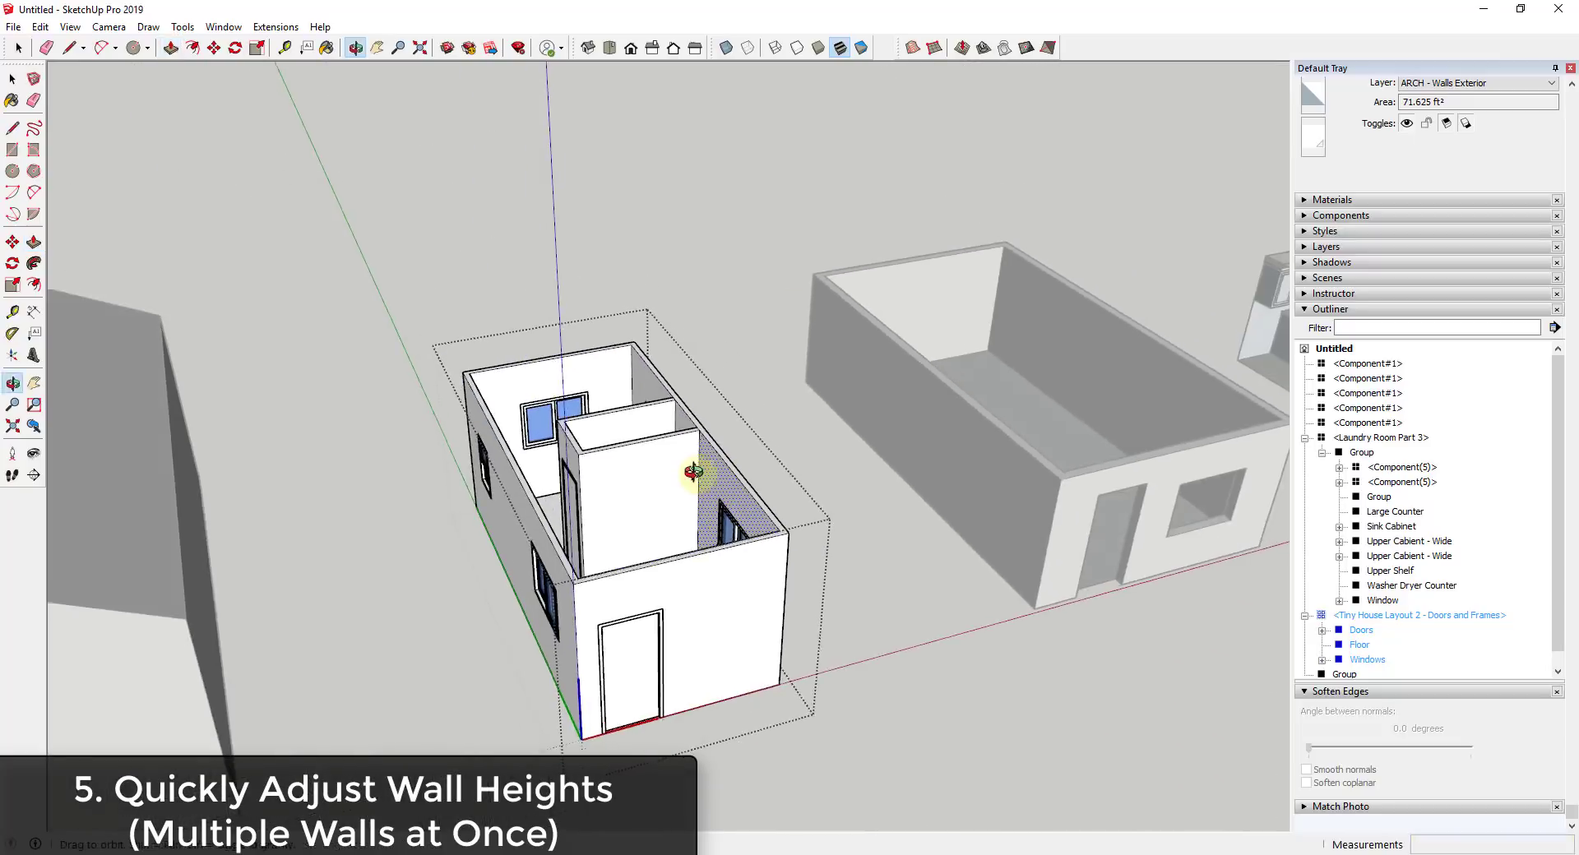
{"action": "key", "text": "space"}
{"action": "key", "text": "ctrl+z"}
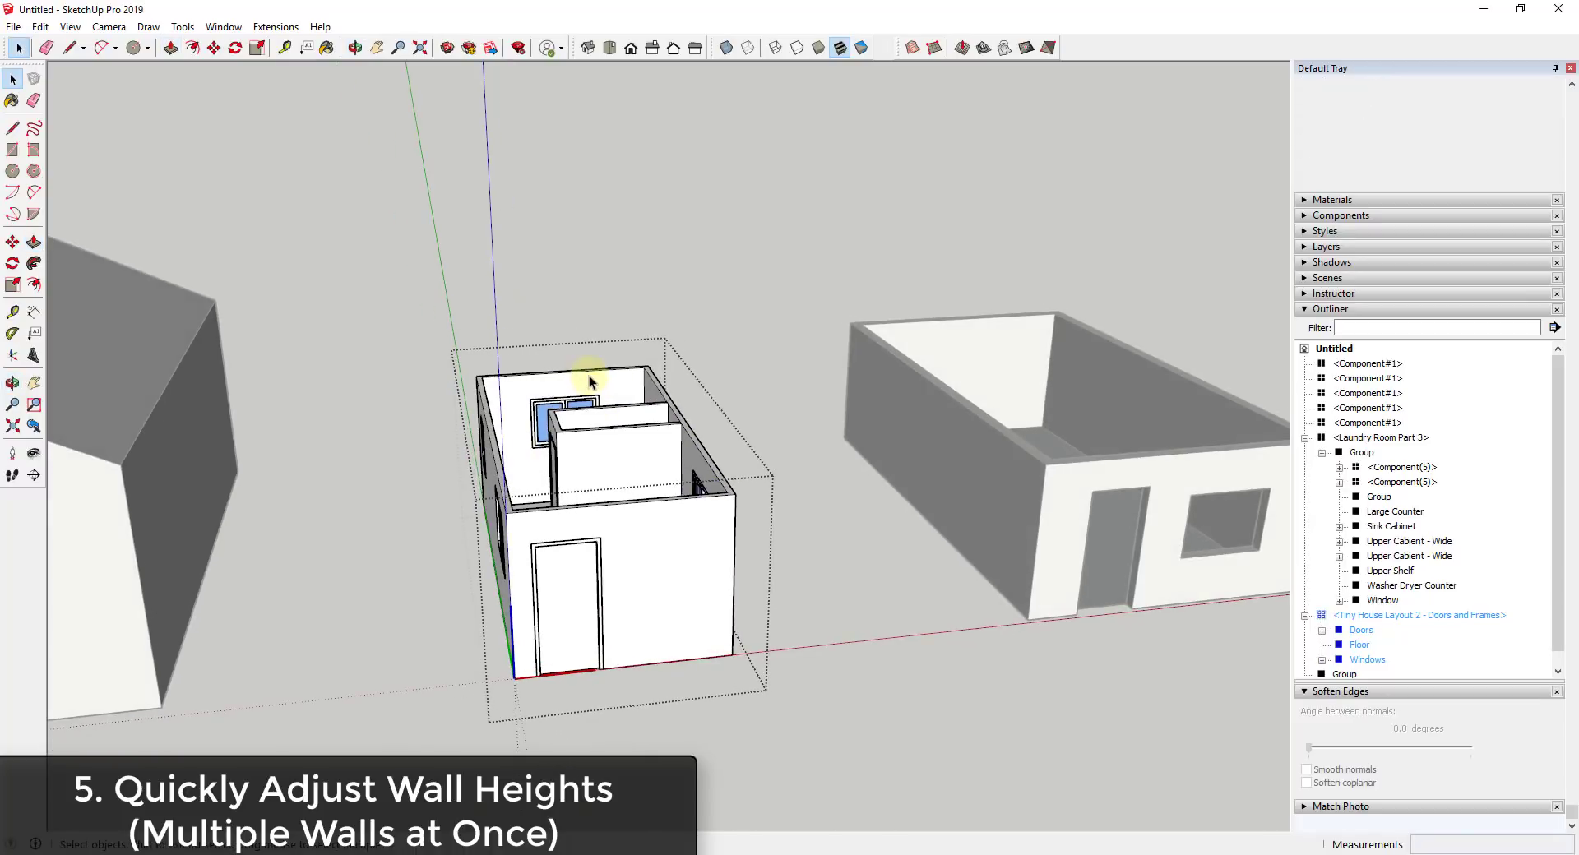
- Select the top faces and edges of all exterior and interior walls together with a selection window from a front view
{"action": "scroll", "coordinate": [722, 477], "scroll_direction": "up", "scroll_amount": 6}
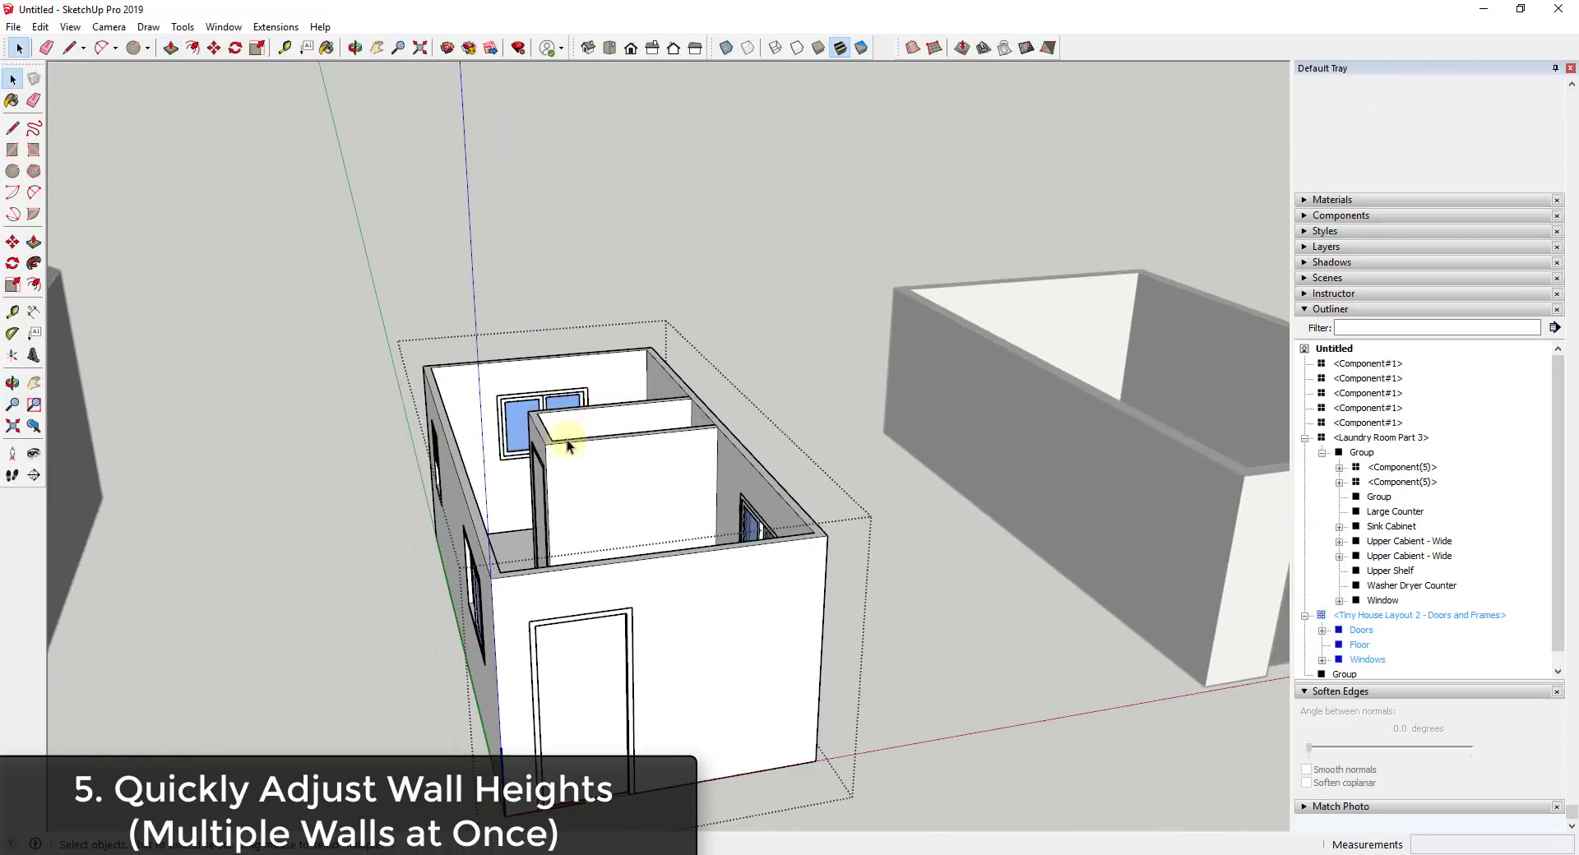
{"action": "left_click", "coordinate": [790, 448]}
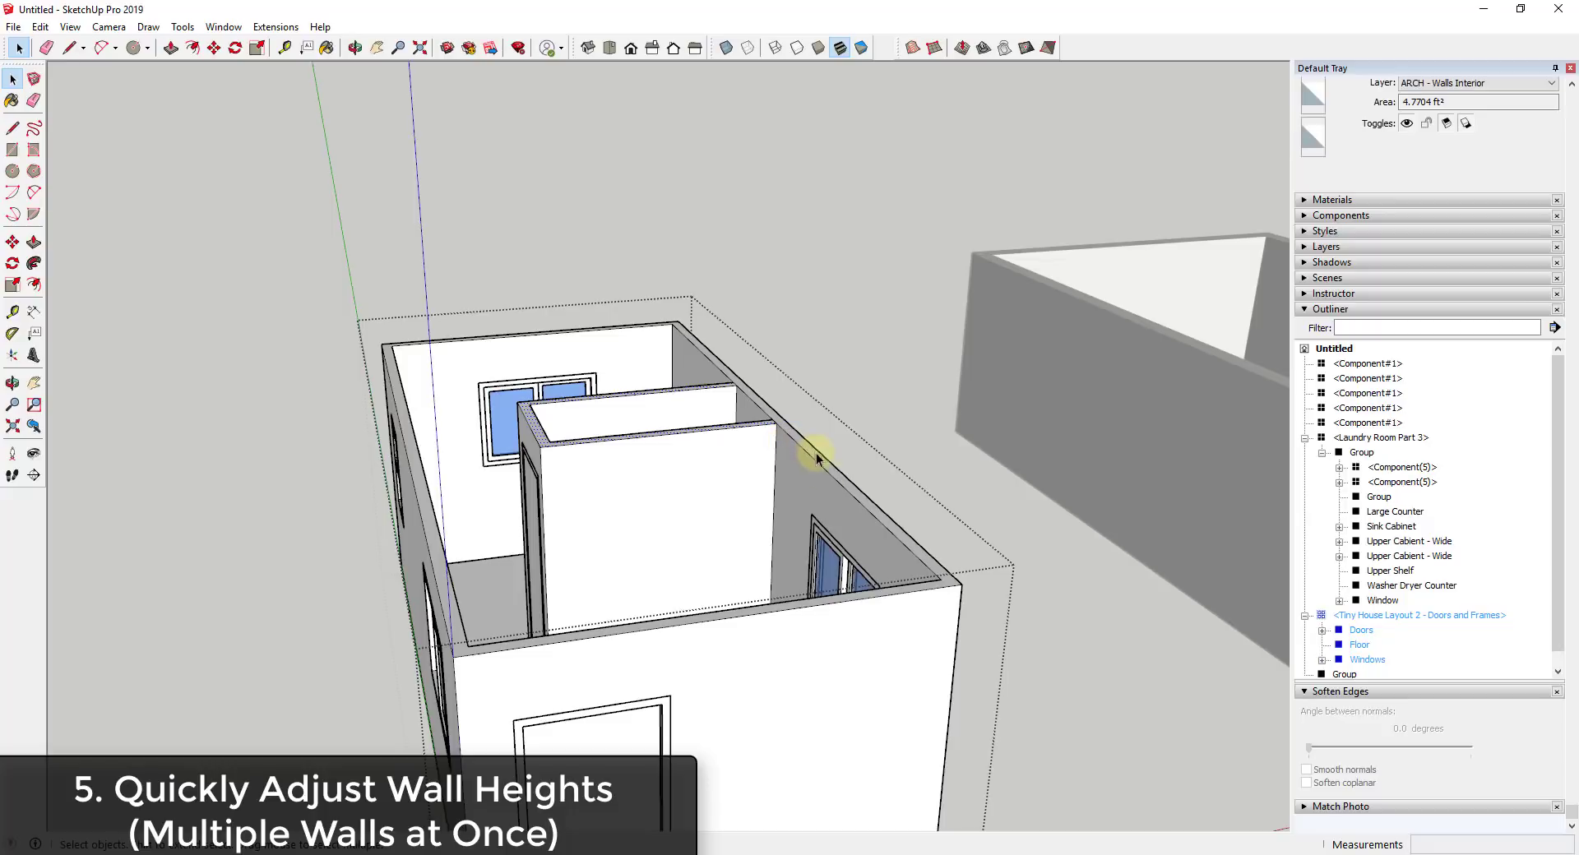
{"action": "middle_click_drag", "start_coordinate": [811, 450], "coordinate": [736, 386]}
{"action": "left_click_drag", "start_coordinate": [481, 257], "coordinate": [863, 280]}
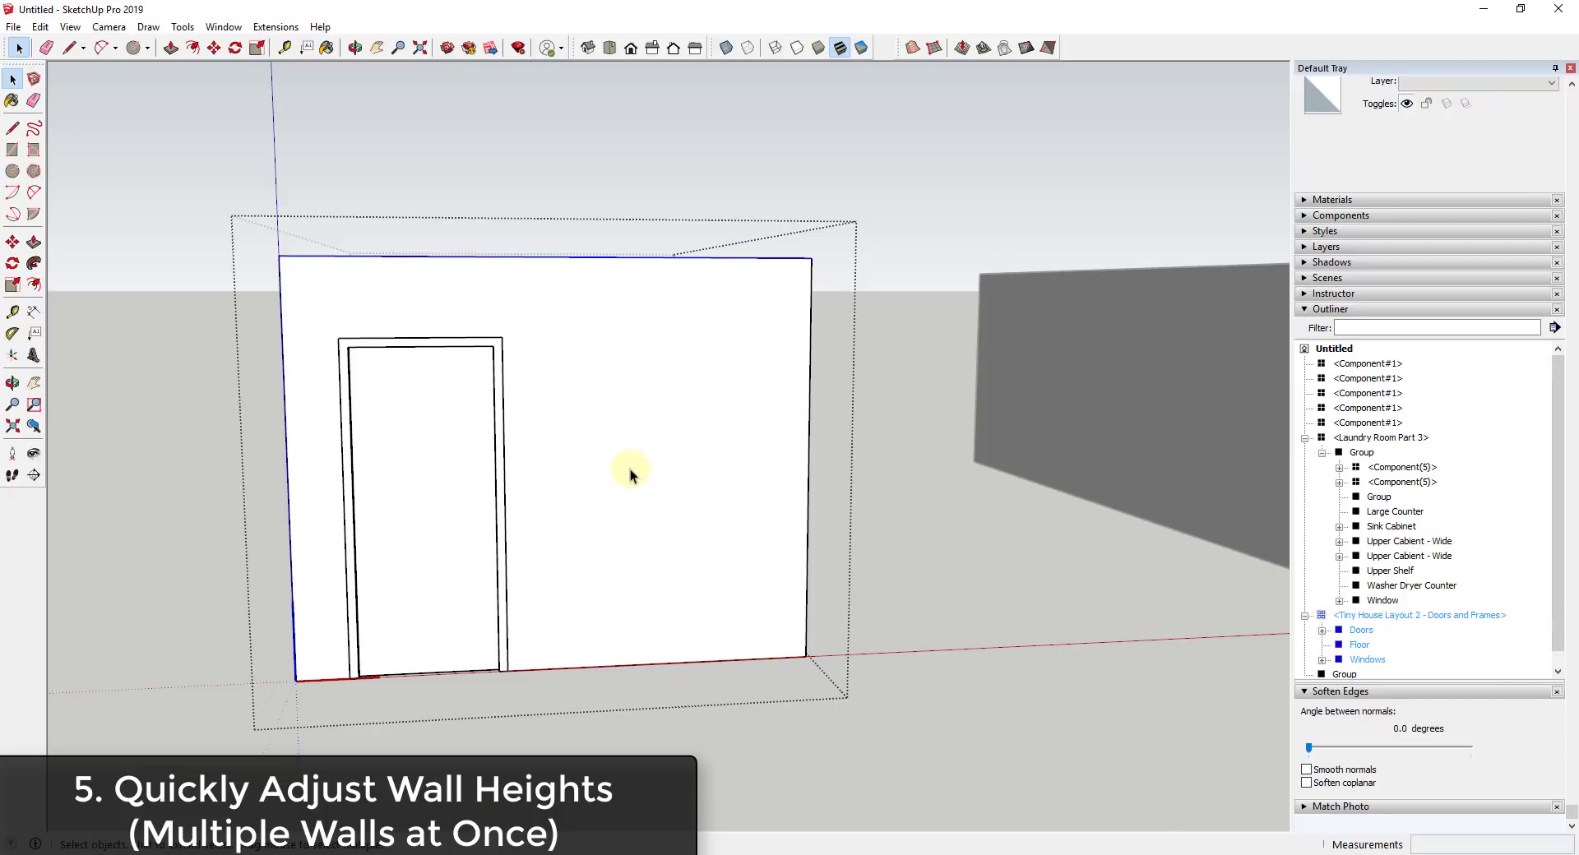
{"action": "middle_click_drag", "start_coordinate": [630, 469], "coordinate": [776, 625]}
{"action": "key", "text": "m"}
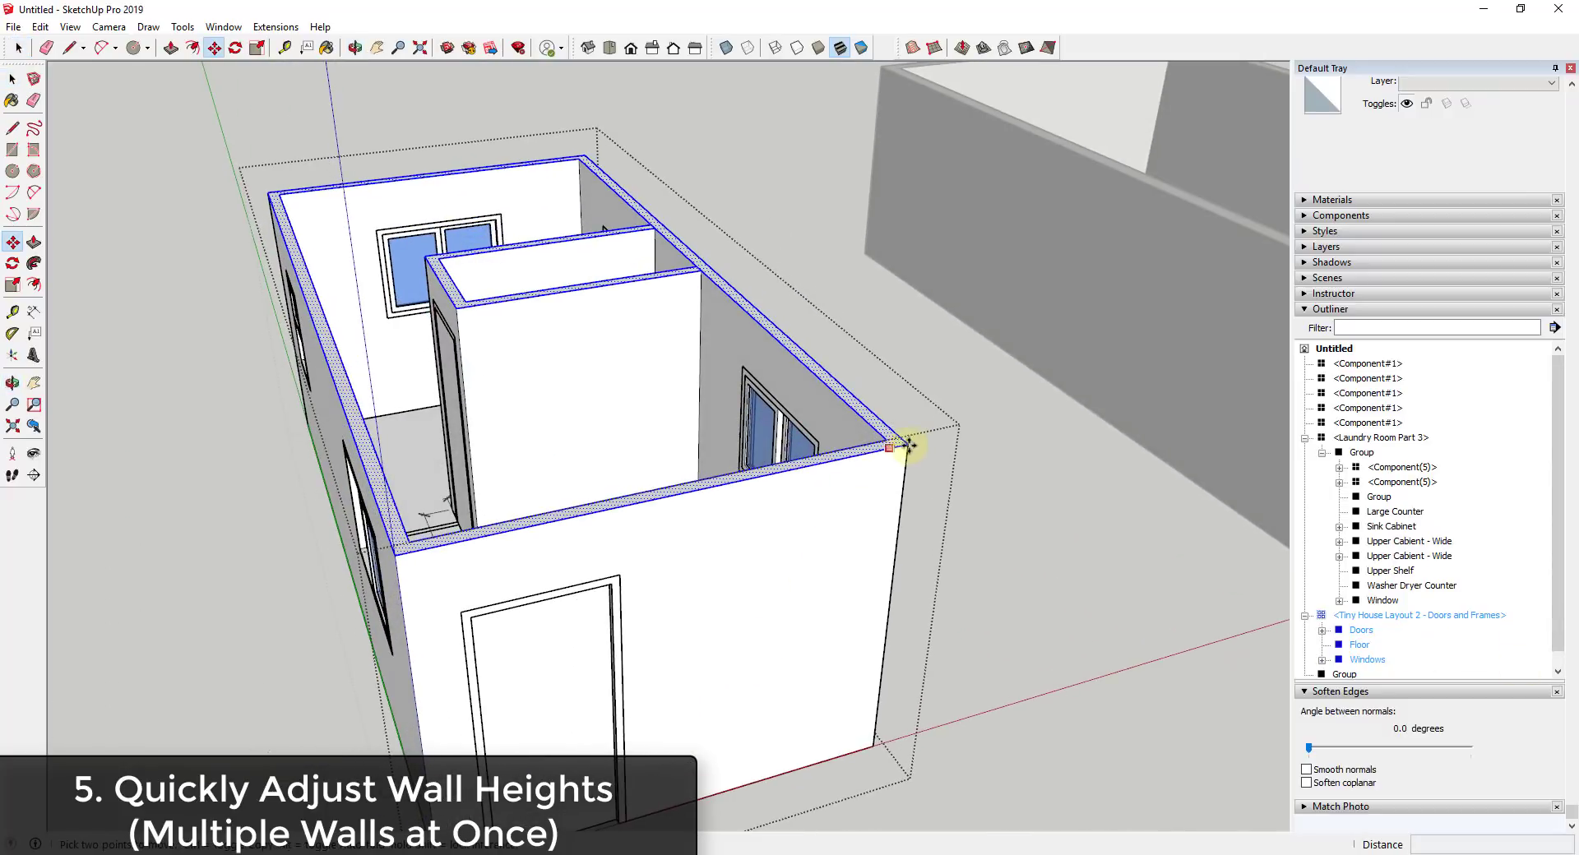
{"action": "left_click", "coordinate": [907, 445]}
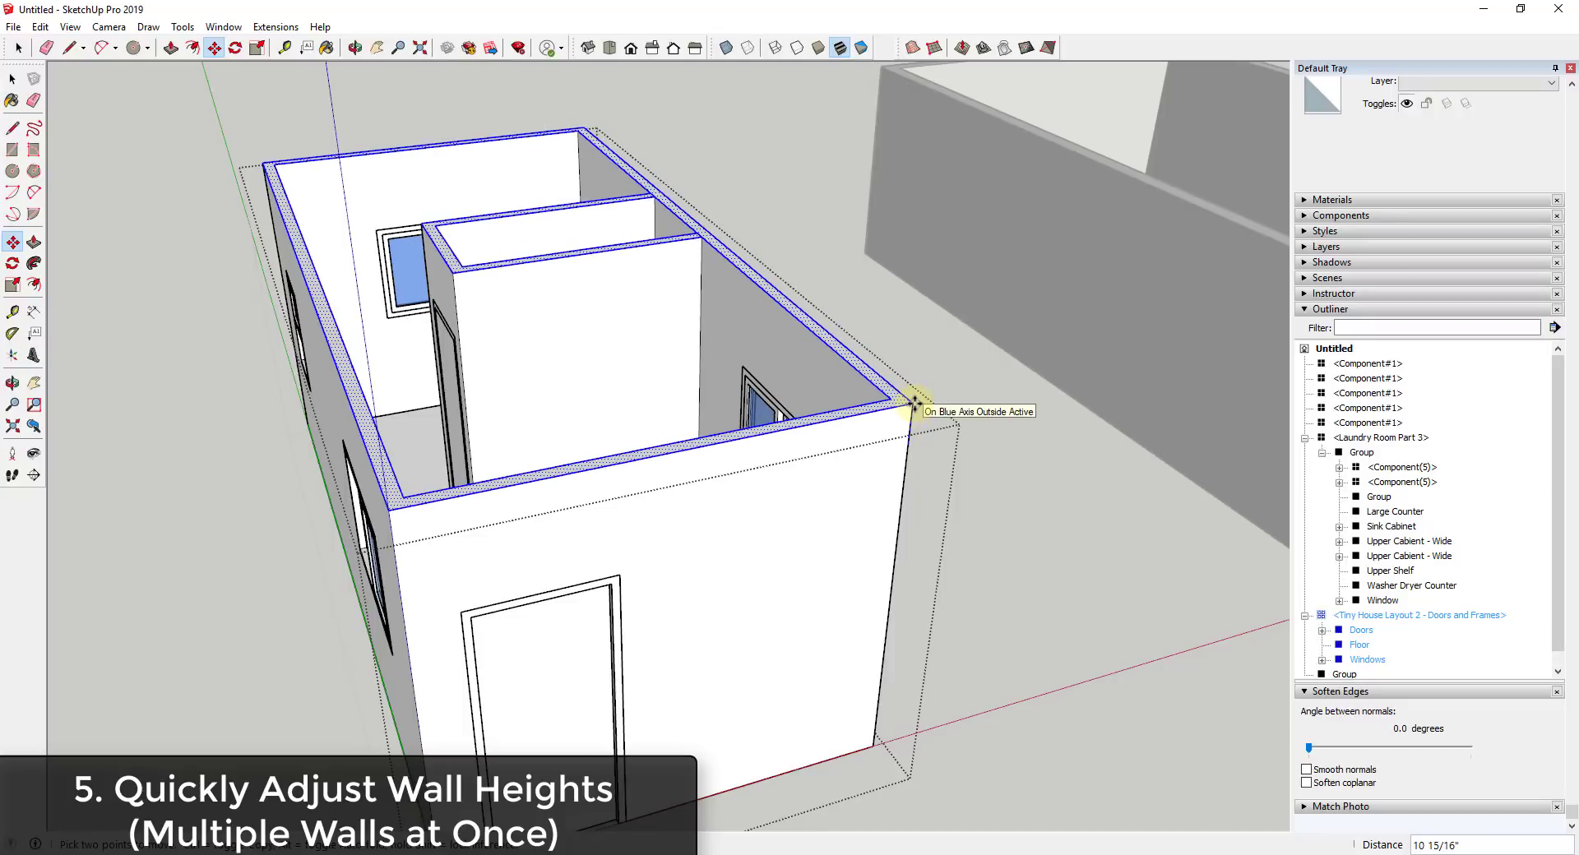
{"action": "key", "text": "space"}
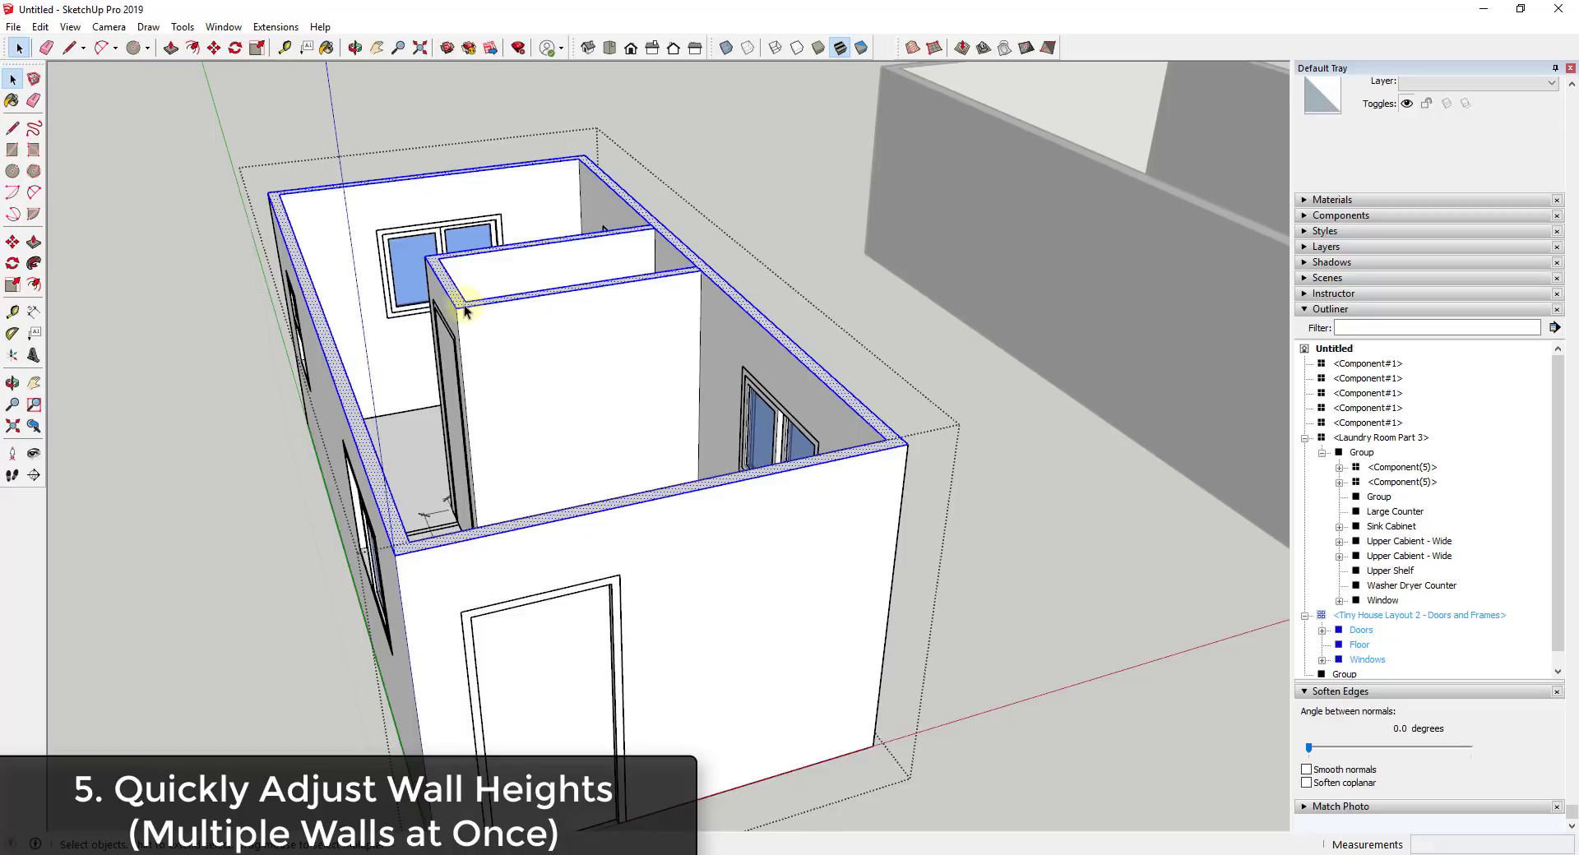
- Move the selected wall tops straight up from the front outer corner to raise all walls at once, and clear the selection
{"action": "key", "text": "m"}
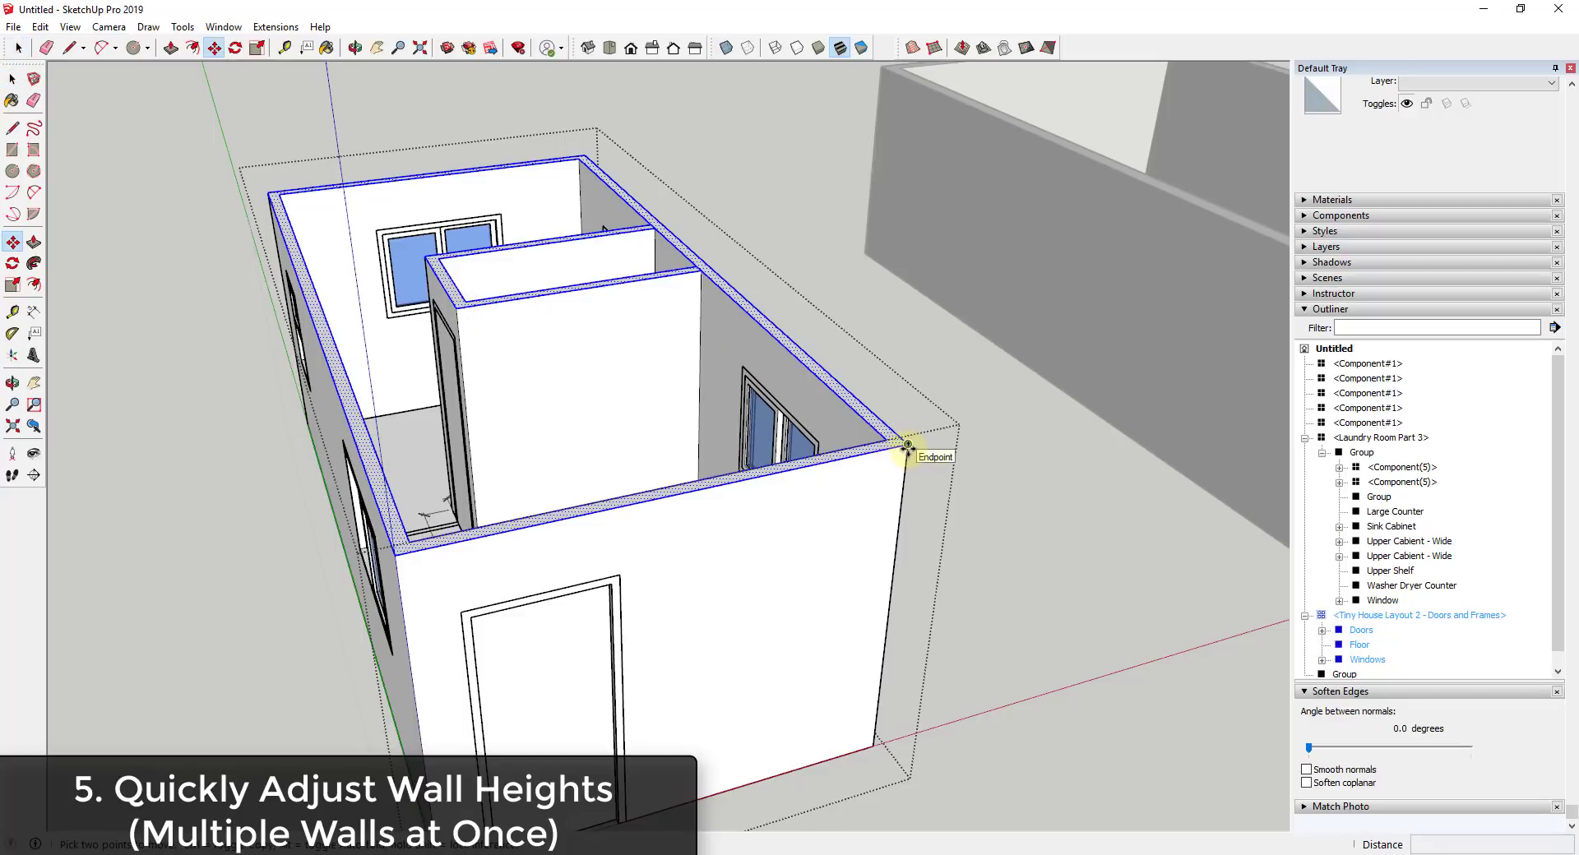
{"action": "left_click", "coordinate": [907, 445]}
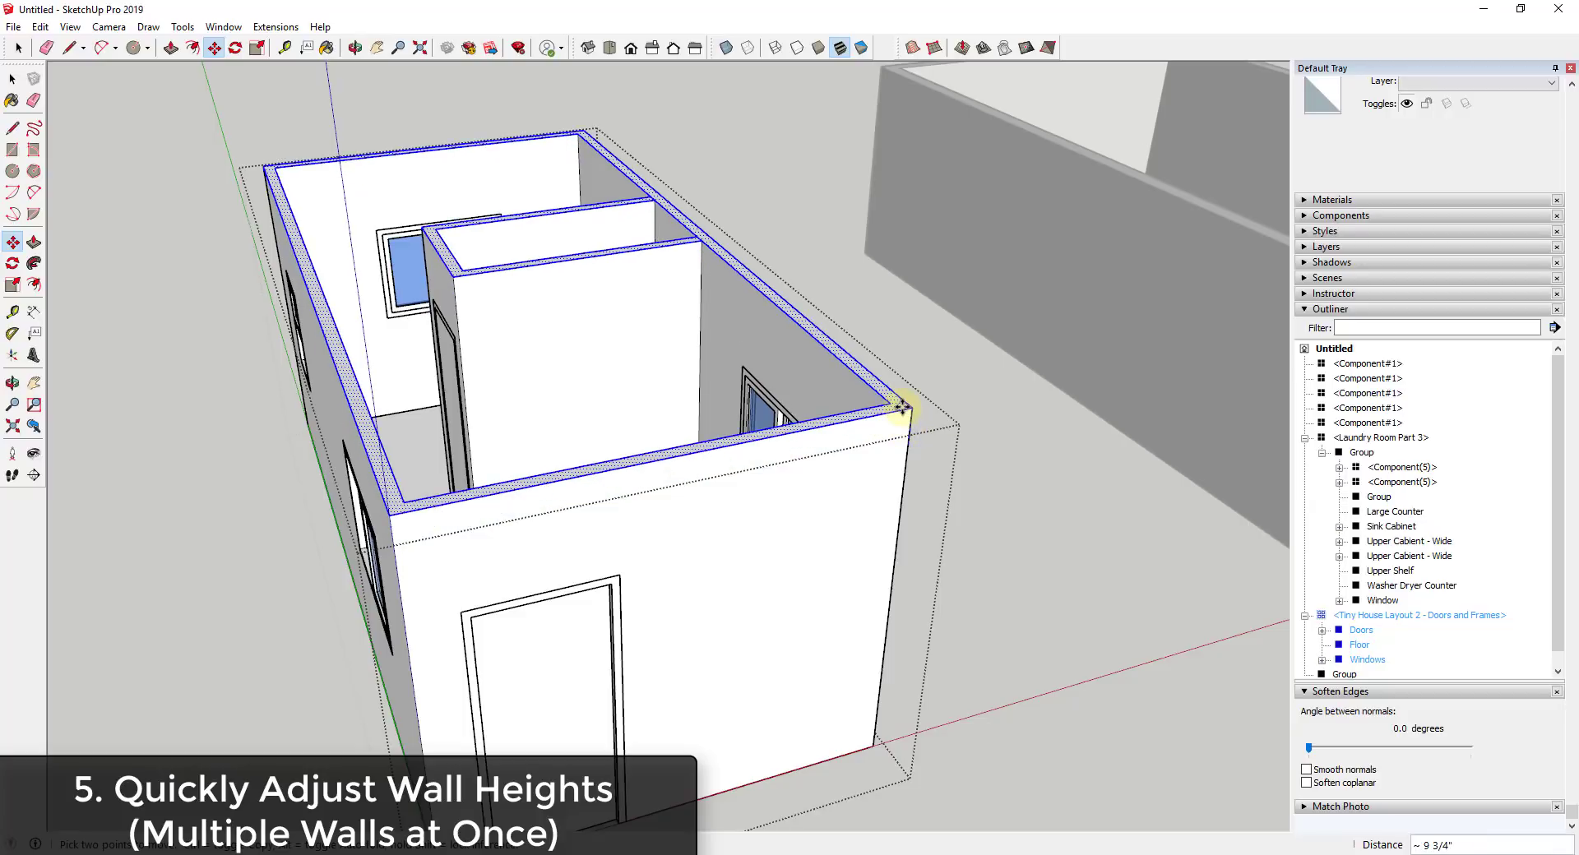
{"action": "left_click", "coordinate": [901, 408]}
{"action": "key", "text": "space"}
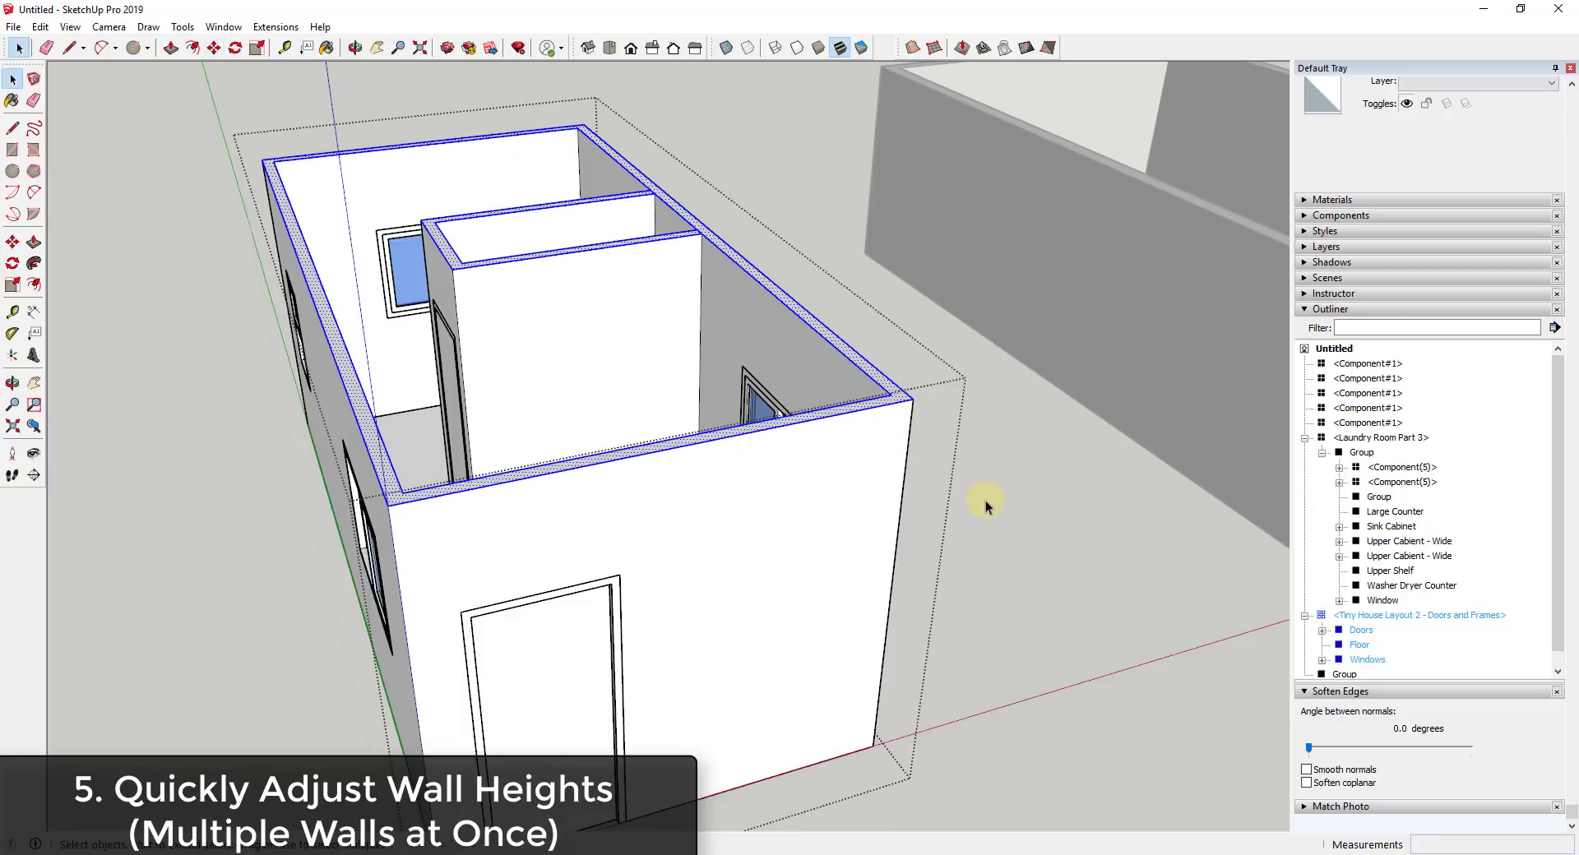
{"action": "left_click", "coordinate": [987, 505]}
- Leave the tiny house component and reopen it for editing
{"action": "middle_click_drag", "start_coordinate": [980, 486], "coordinate": [622, 616]}
{"action": "scroll", "coordinate": [937, 486], "scroll_direction": "down", "scroll_amount": 5}
{"action": "left_click", "coordinate": [658, 484]}
{"action": "double_click", "coordinate": [649, 482]}
{"action": "left_click_drag", "start_coordinate": [603, 581], "coordinate": [687, 578]}
{"action": "scroll", "coordinate": [762, 511], "scroll_direction": "up", "scroll_amount": 3}
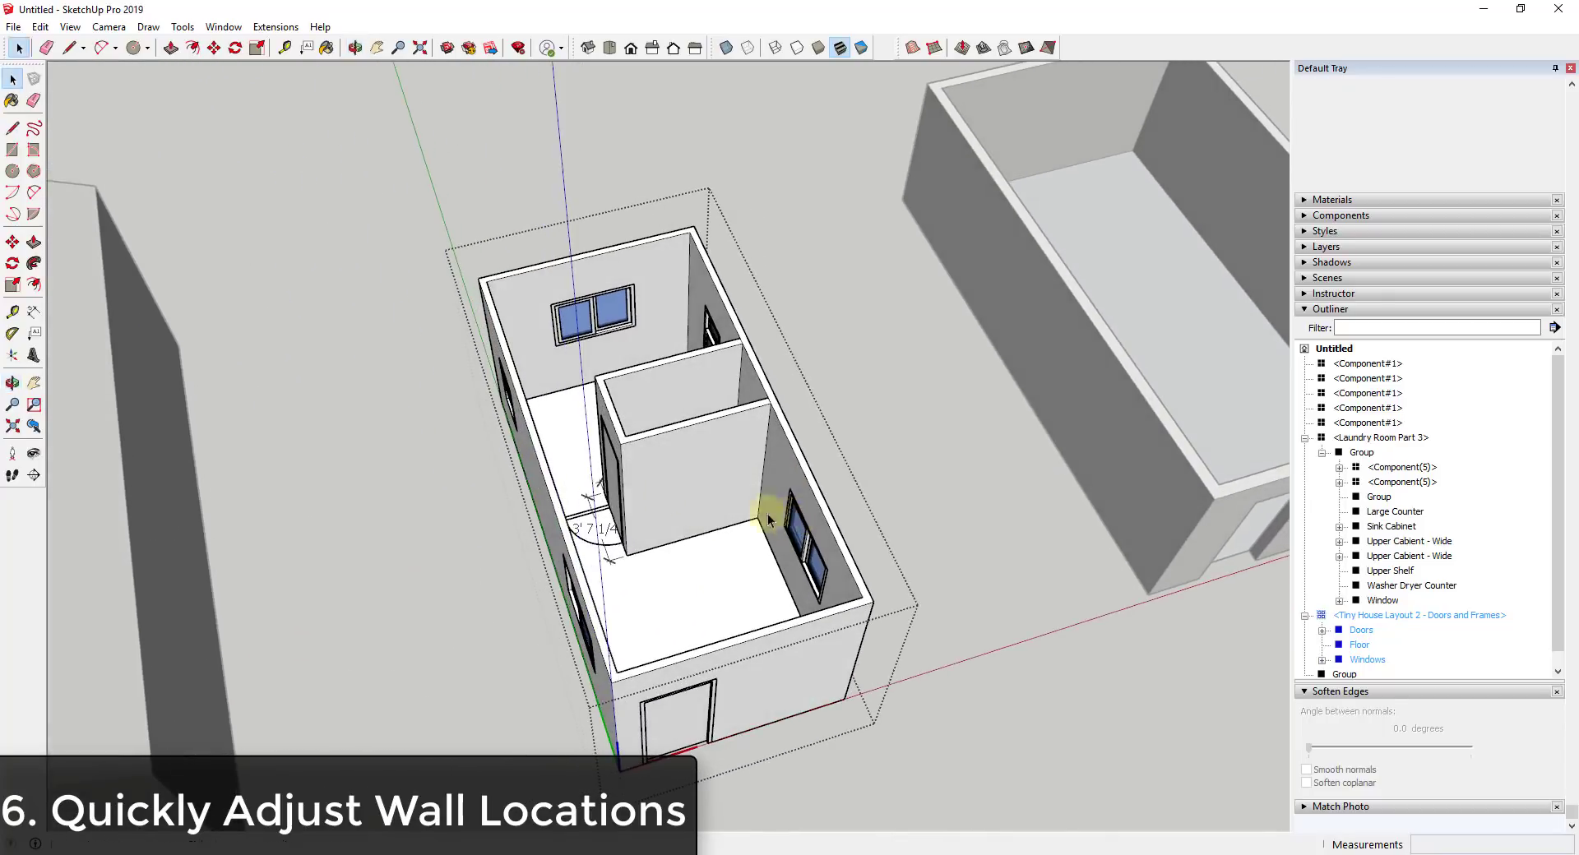
- Try erasing the outer corner edges of the interior room's walls with the Eraser, and undo the erasure
{"action": "scroll", "coordinate": [634, 529], "scroll_direction": "up", "scroll_amount": 5}
{"action": "key", "text": "space"}
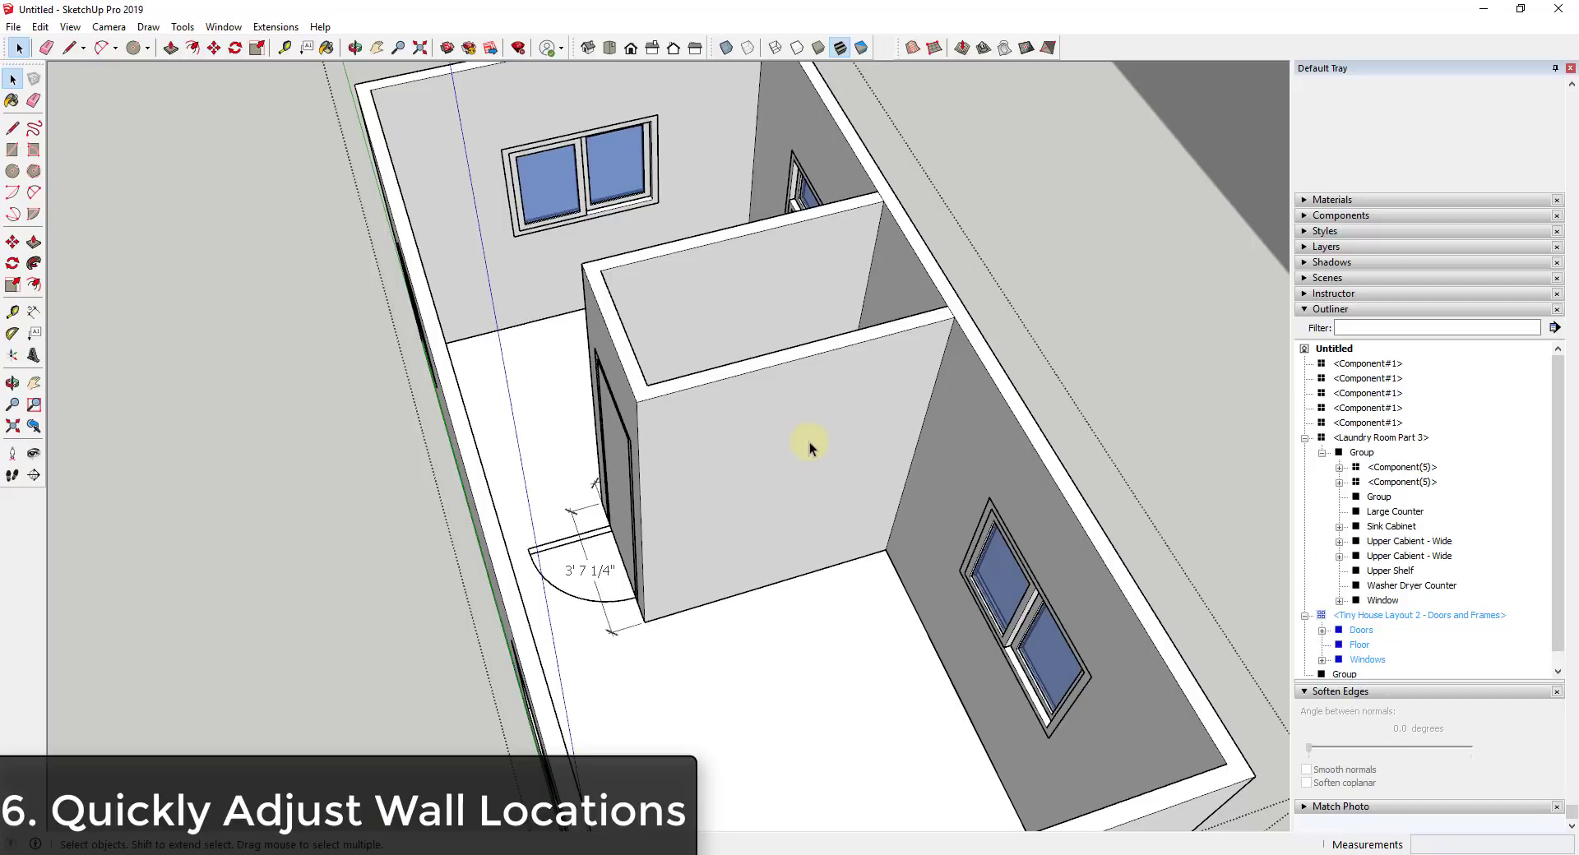
{"action": "middle_click_drag", "start_coordinate": [763, 480], "coordinate": [679, 427]}
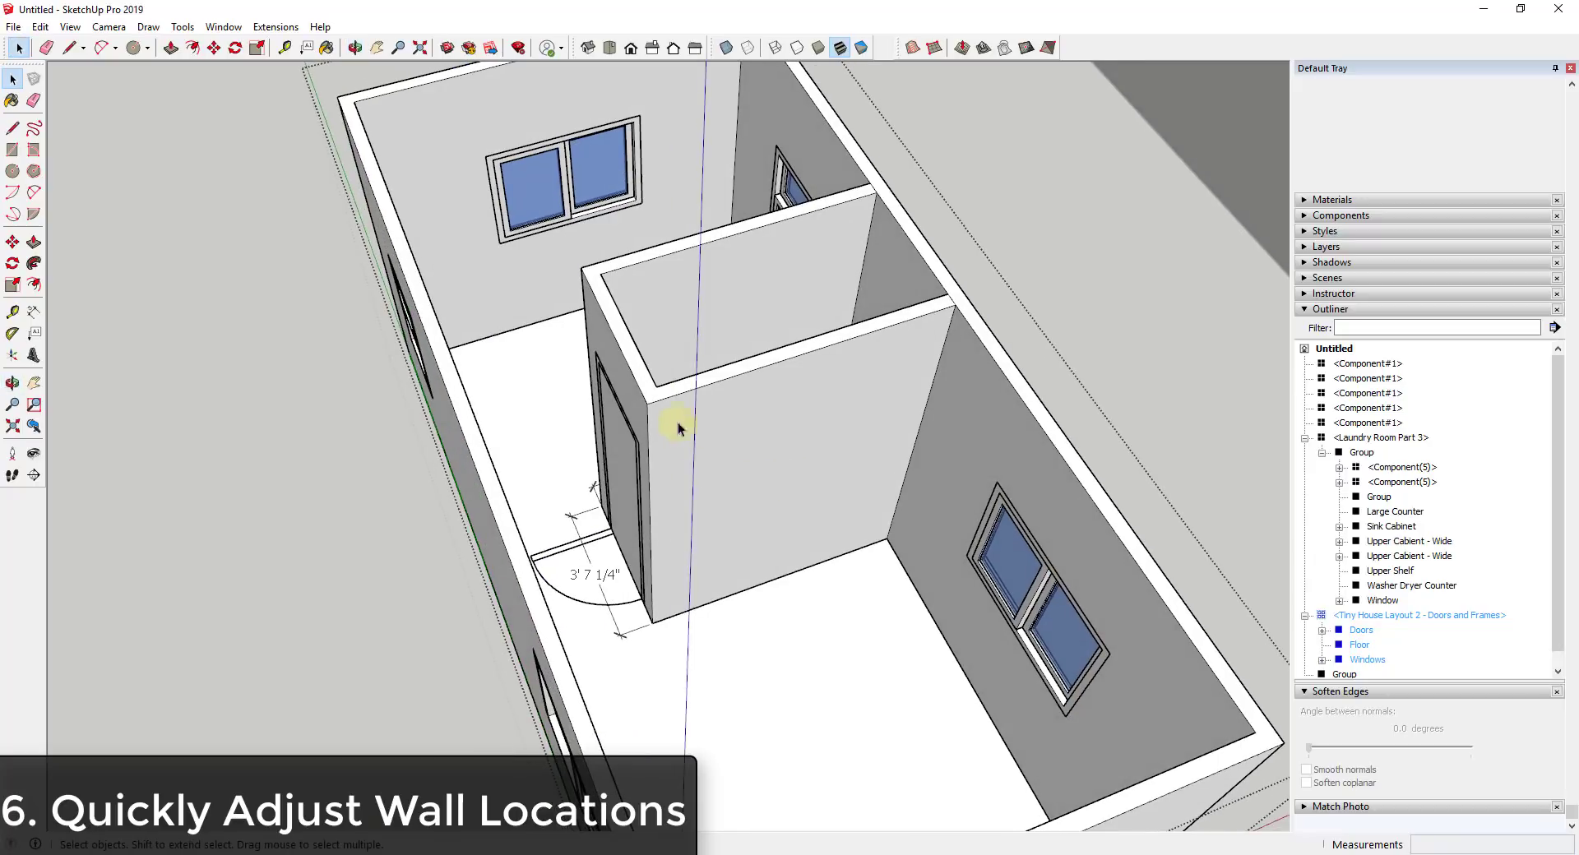
{"action": "left_click", "coordinate": [641, 375]}
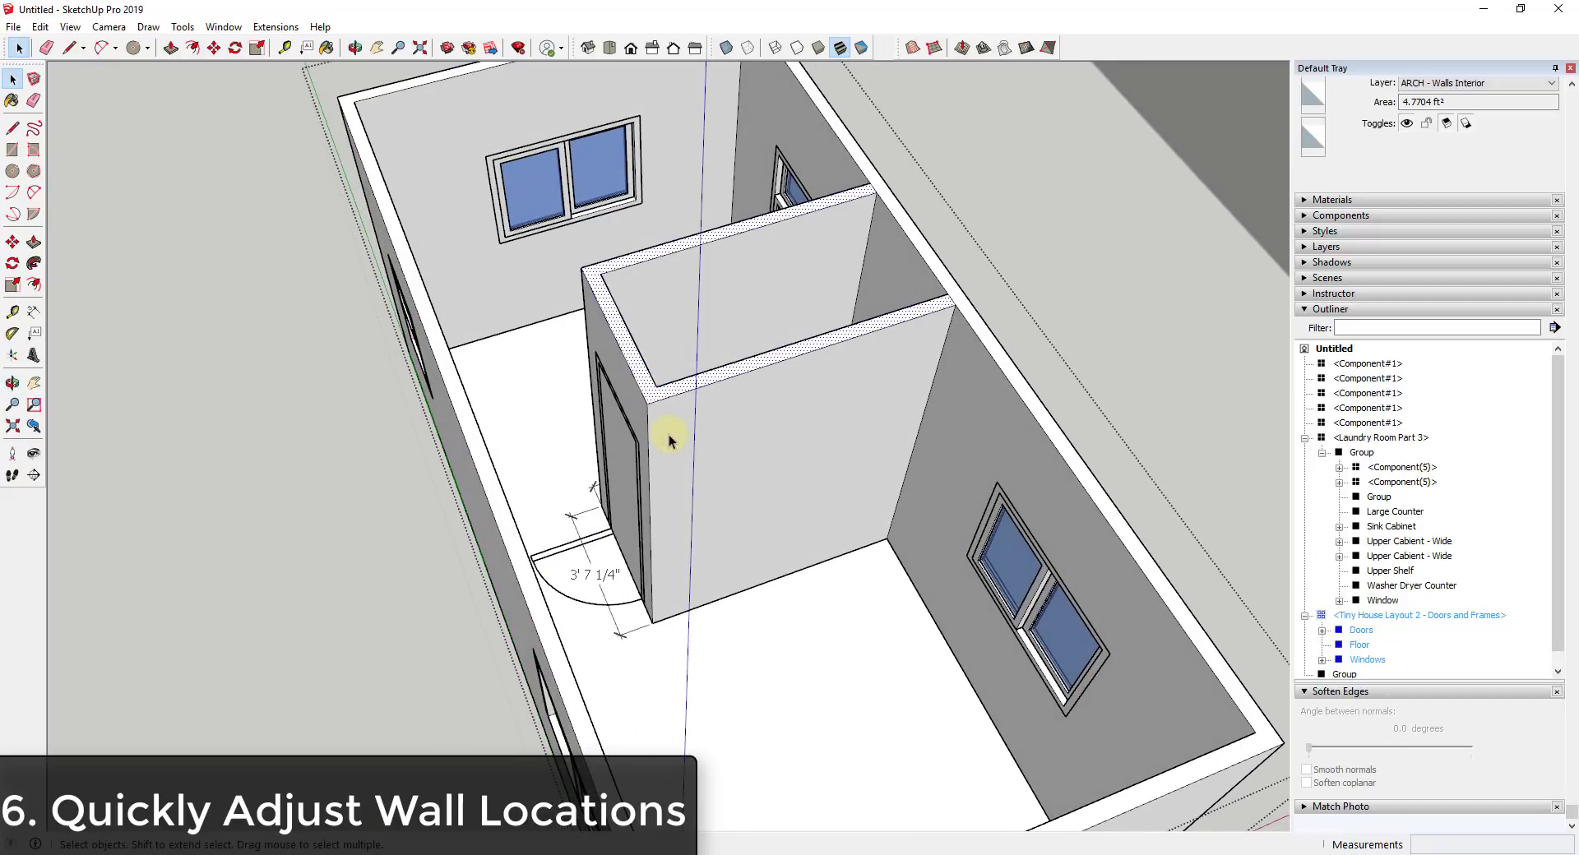
{"action": "left_click", "coordinate": [679, 468]}
{"action": "middle_click_drag", "start_coordinate": [674, 492], "coordinate": [609, 360]}
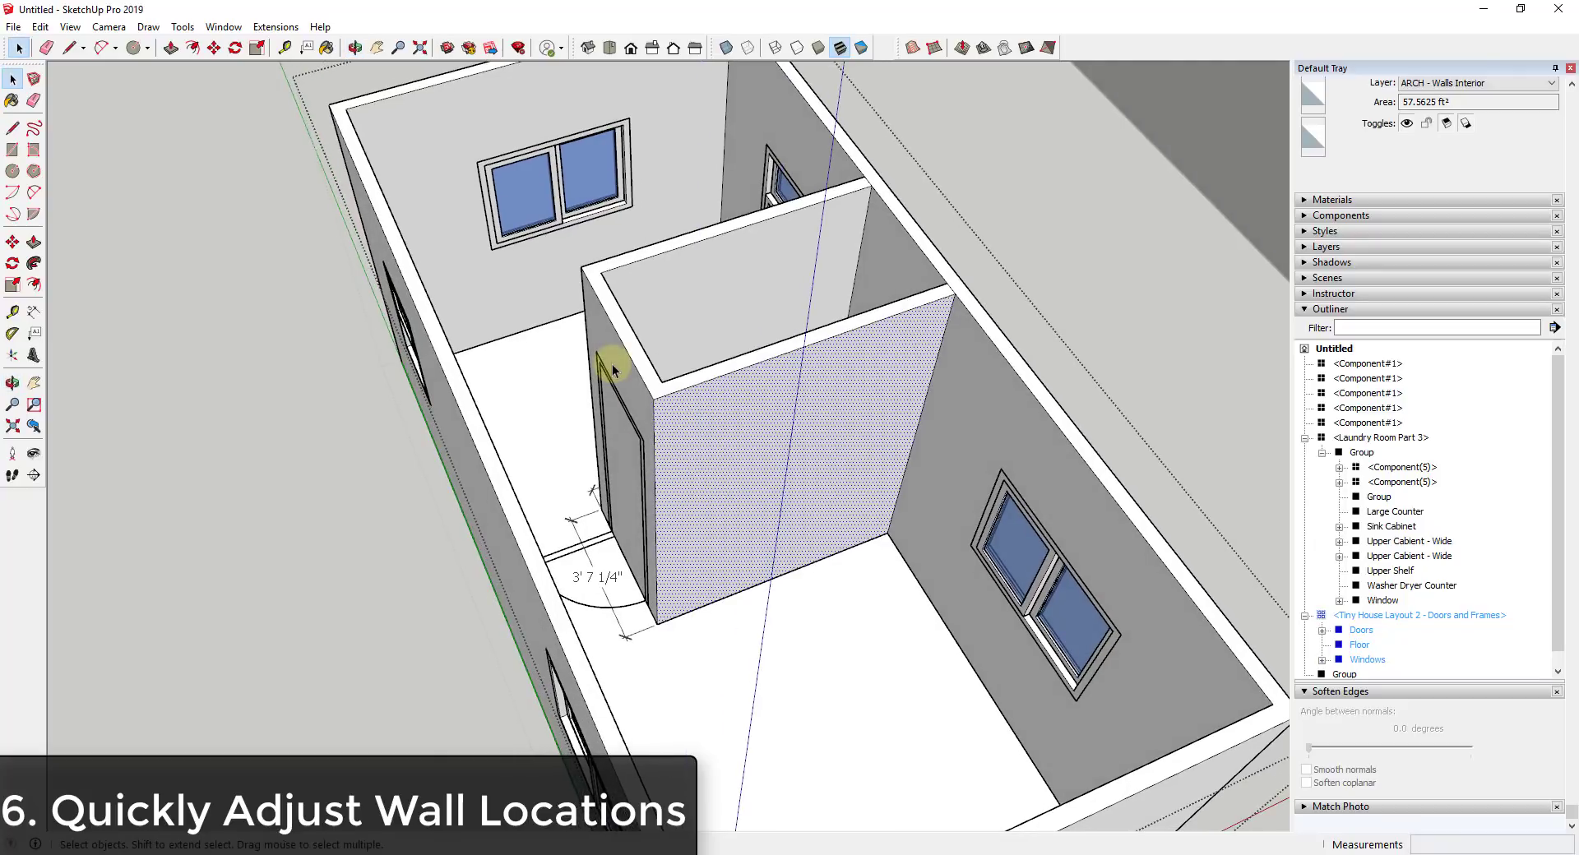
{"action": "middle_click_drag", "start_coordinate": [655, 404], "coordinate": [694, 416]}
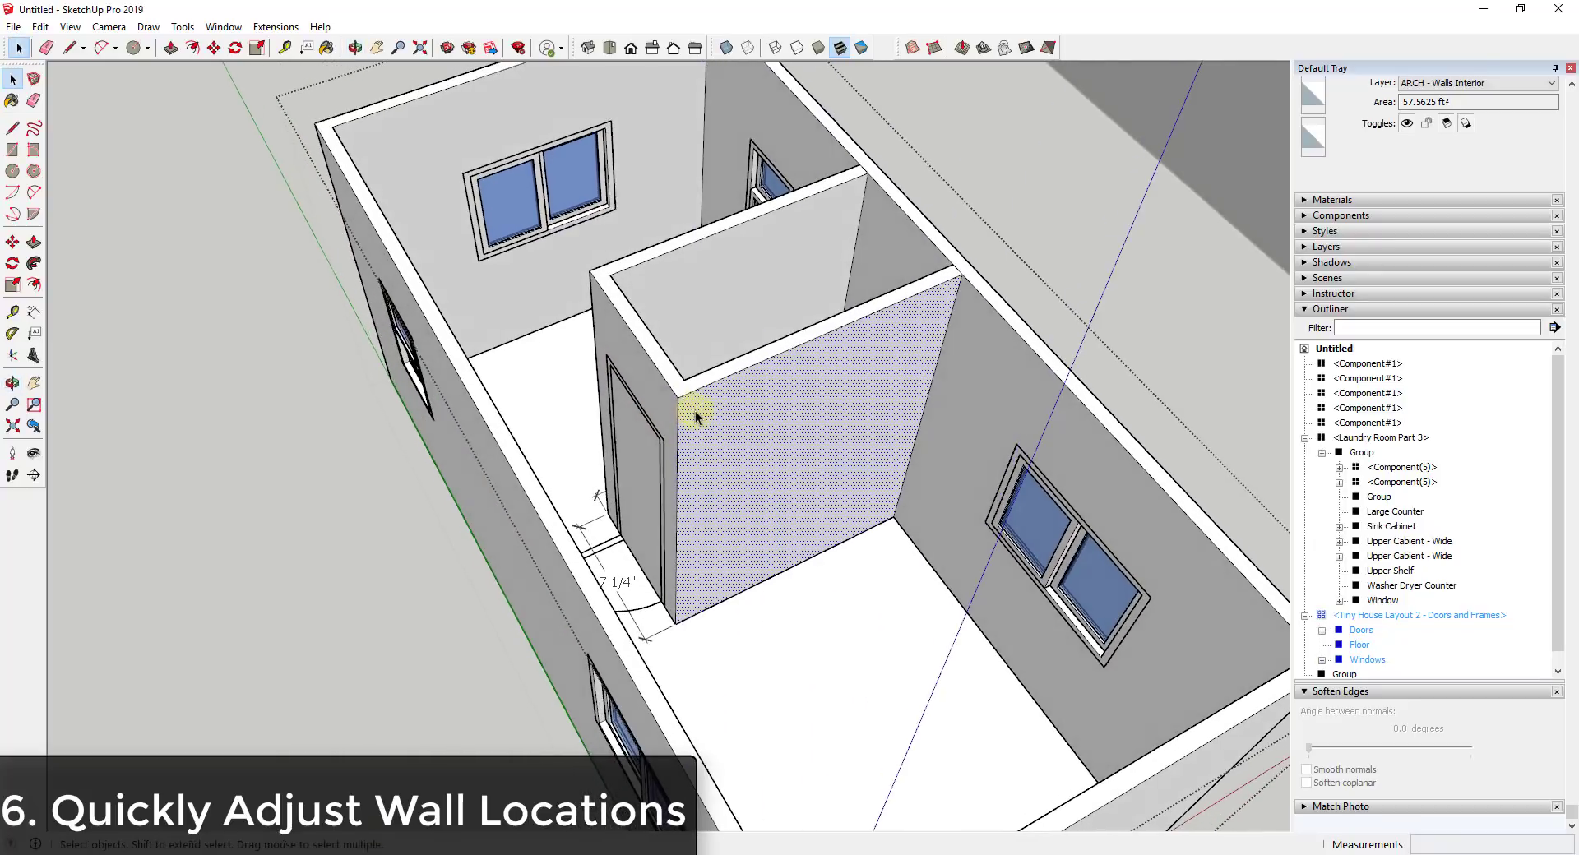
{"action": "key", "text": "e"}
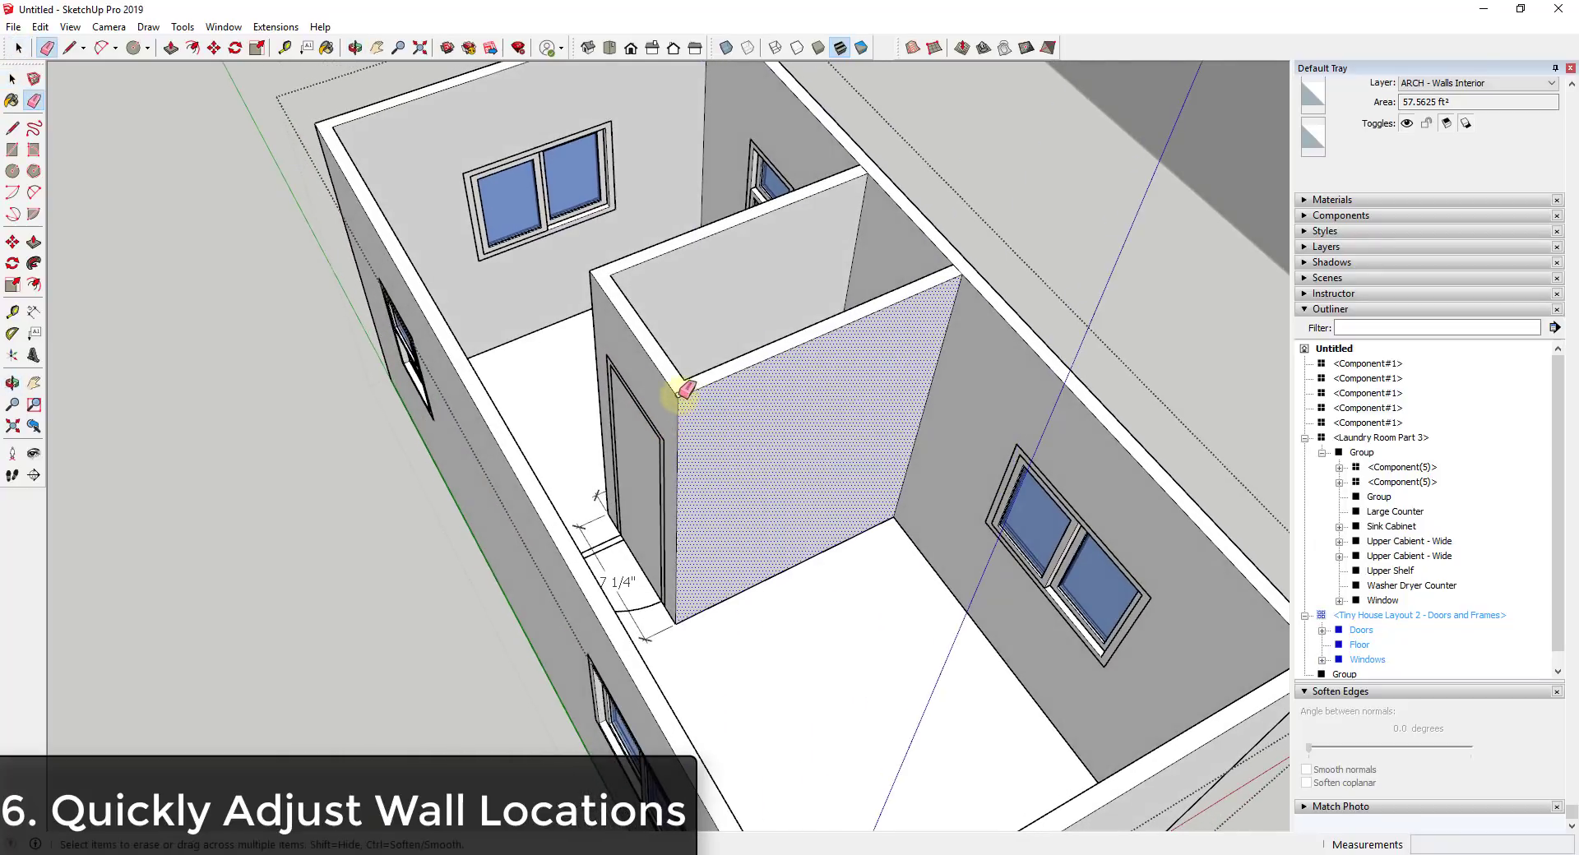
{"action": "left_click", "coordinate": [681, 387]}
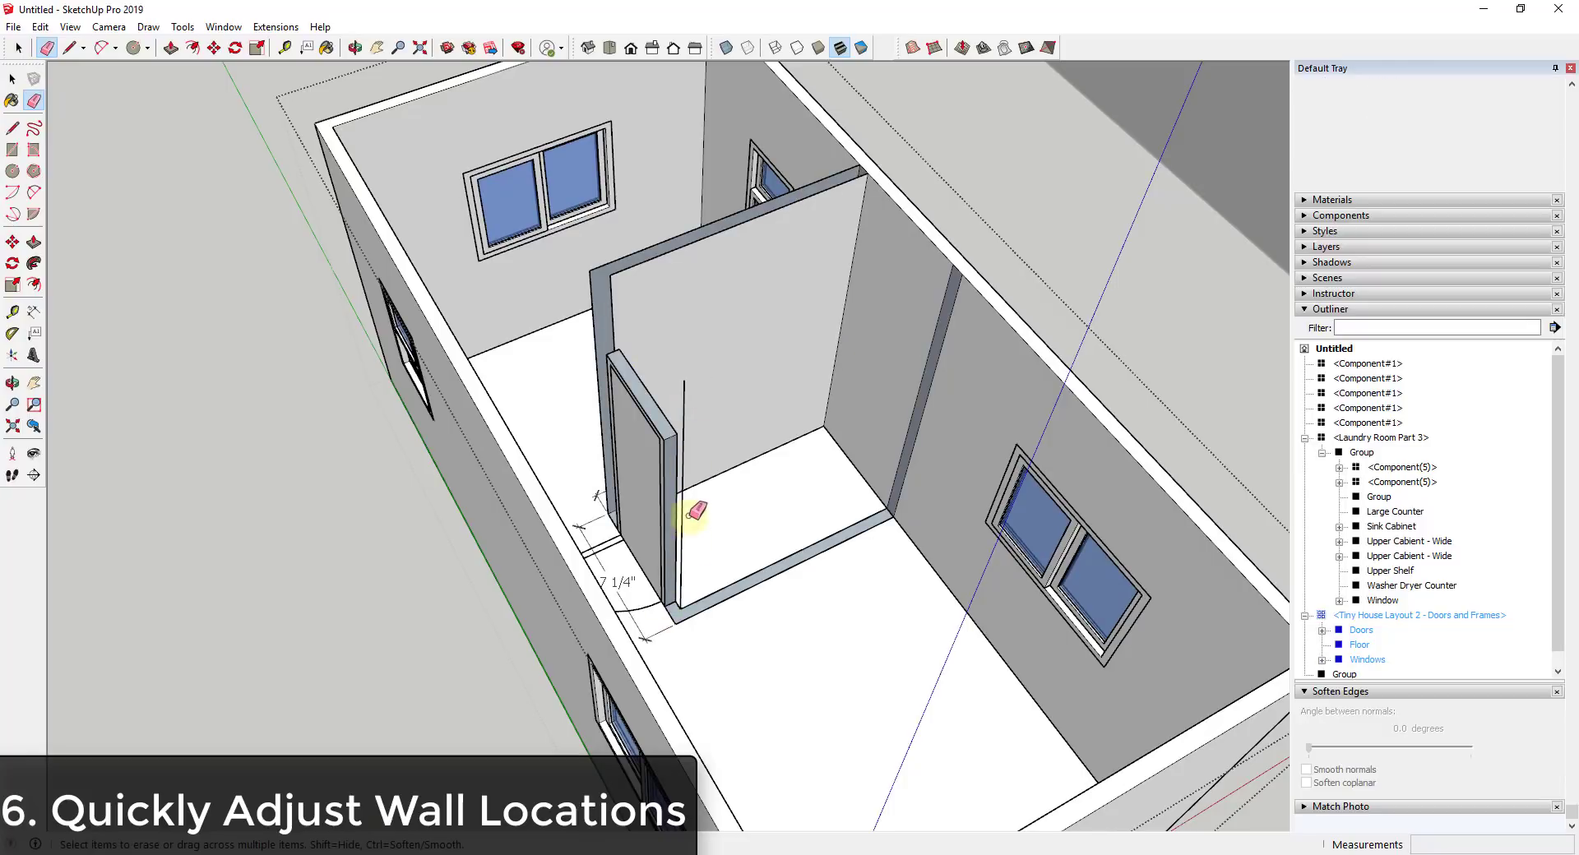
{"action": "key", "text": "space"}
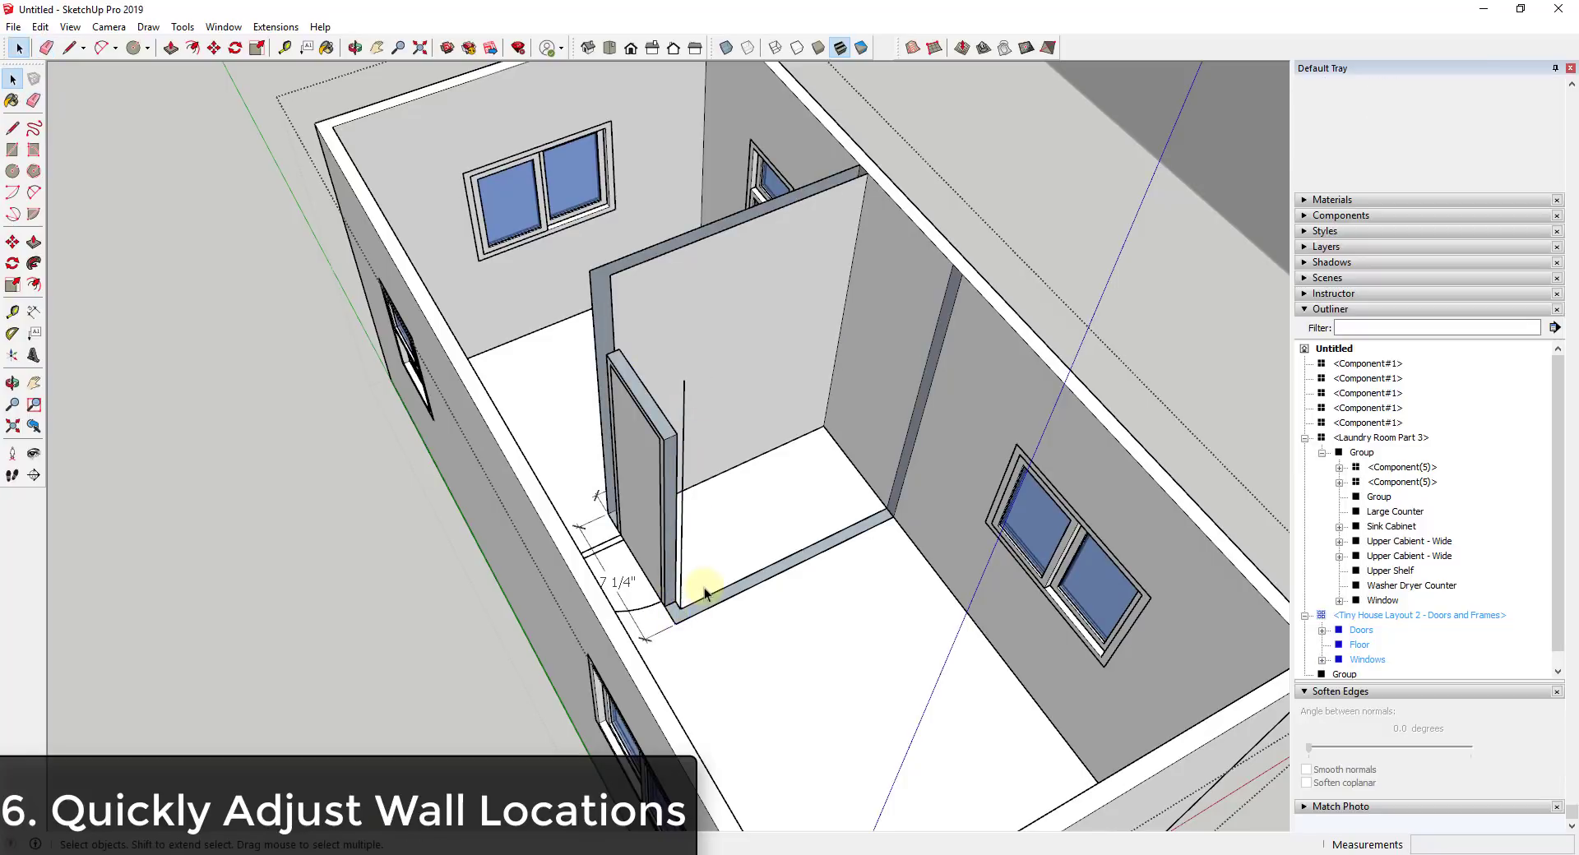
{"action": "key", "text": "ctrl+z"}
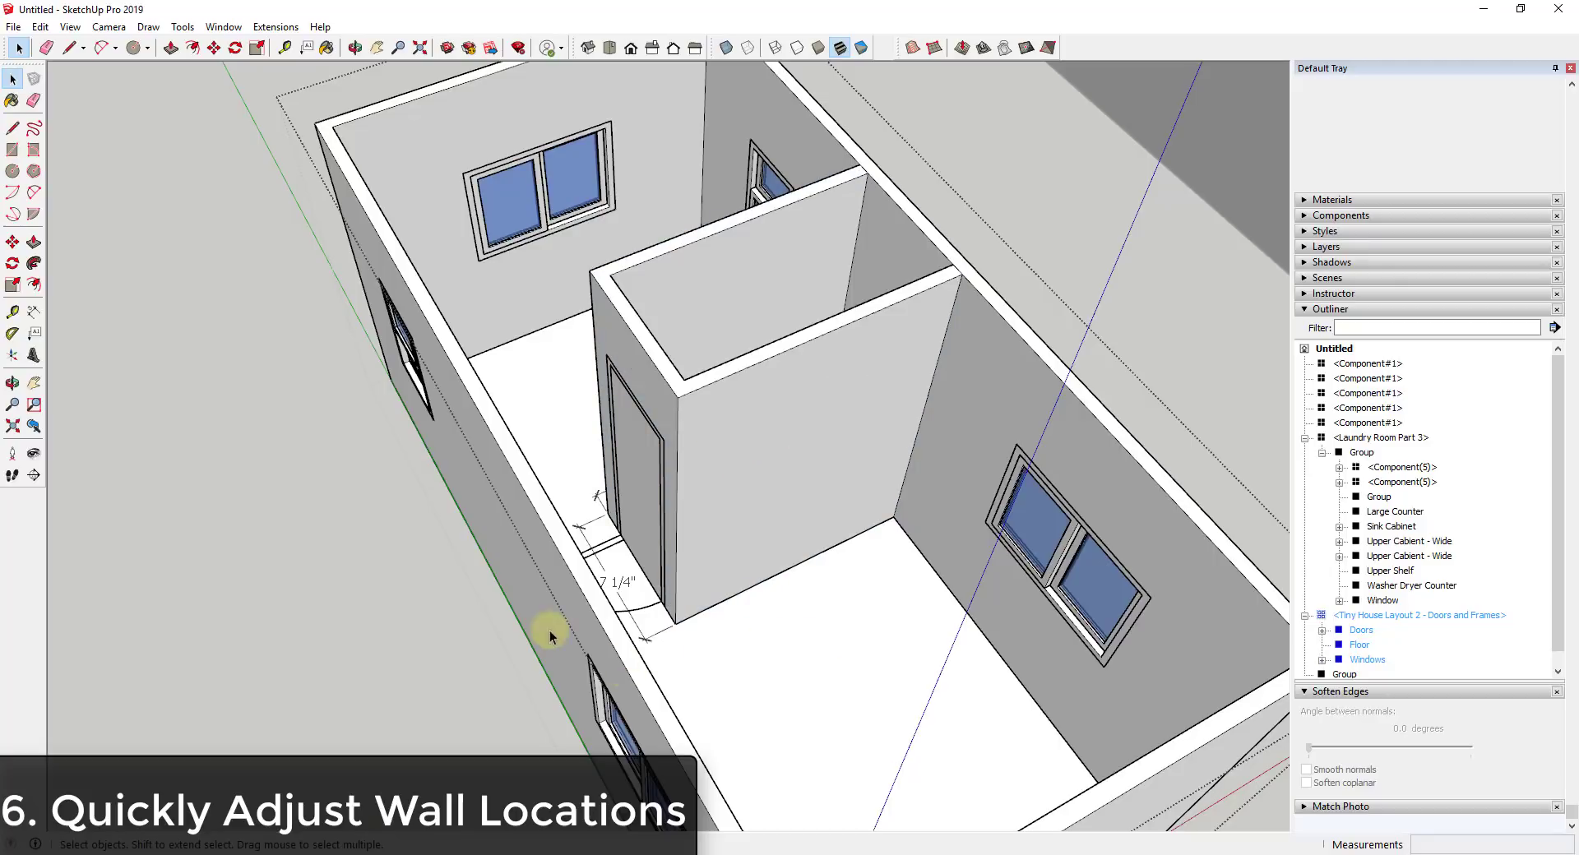
- Select the interior room's door-side wall with a selection window and move it 1' inward along the red axis
{"action": "middle_click_drag", "start_coordinate": [599, 556], "coordinate": [655, 478]}
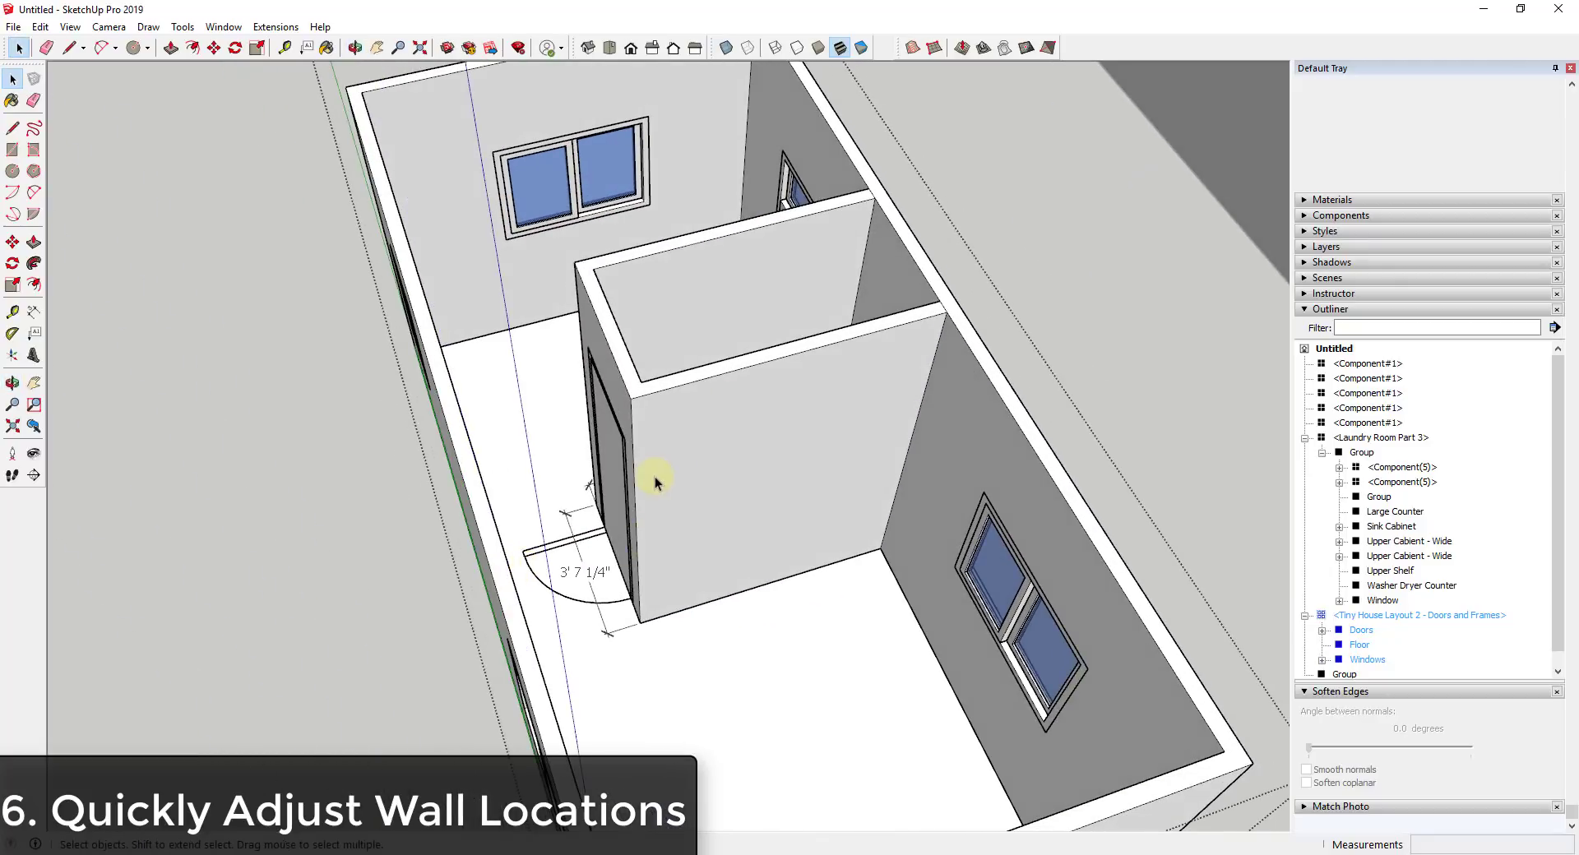
{"action": "left_click", "coordinate": [654, 480]}
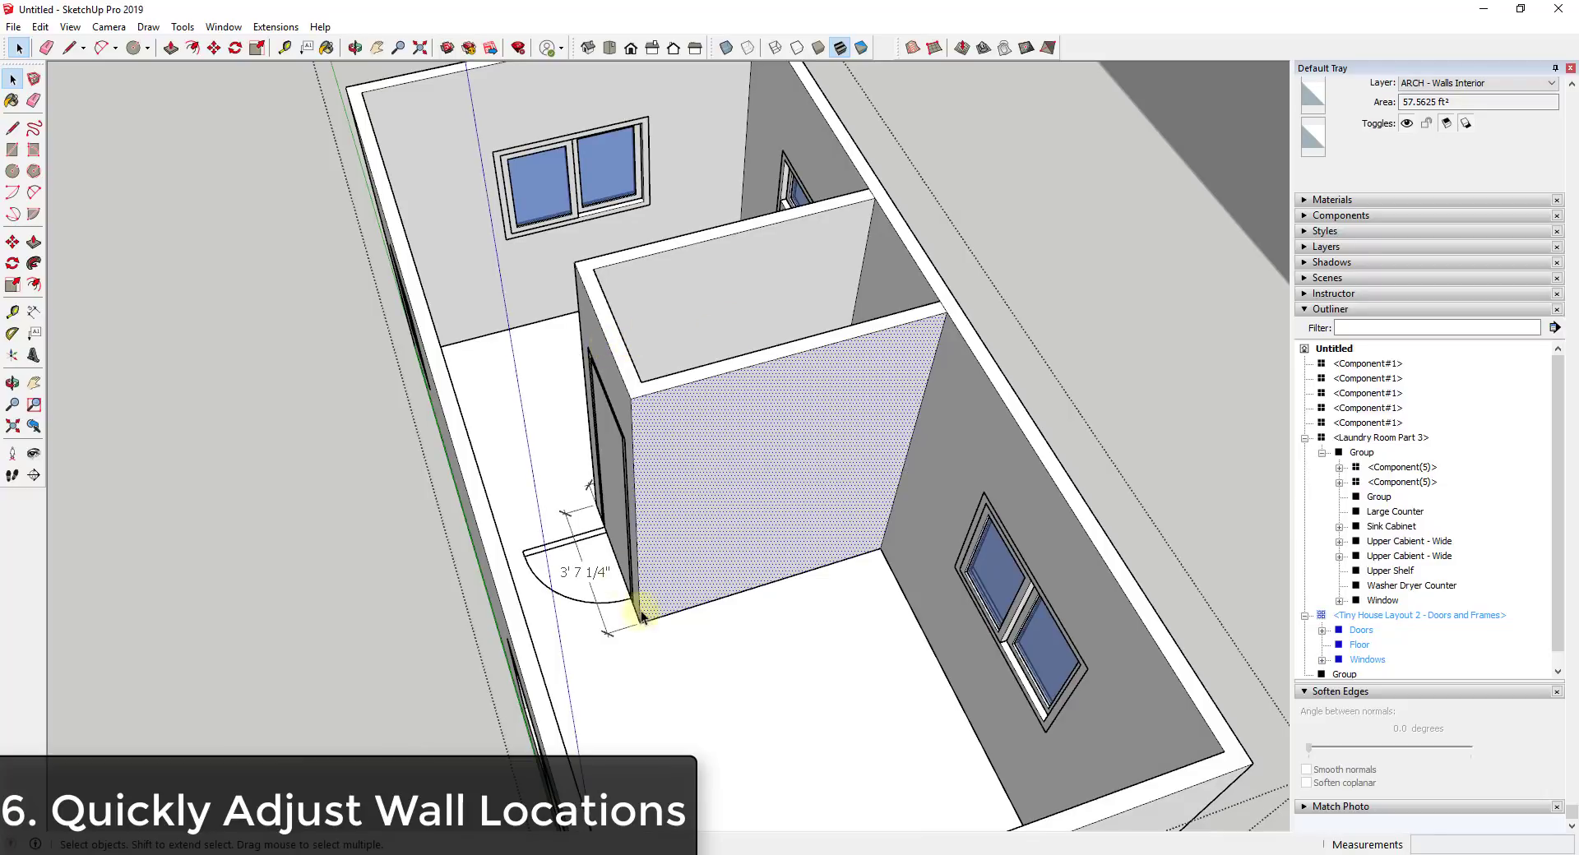
{"action": "middle_click_drag", "start_coordinate": [699, 600], "coordinate": [520, 302]}
{"action": "left_click_drag", "start_coordinate": [559, 387], "coordinate": [648, 649]}
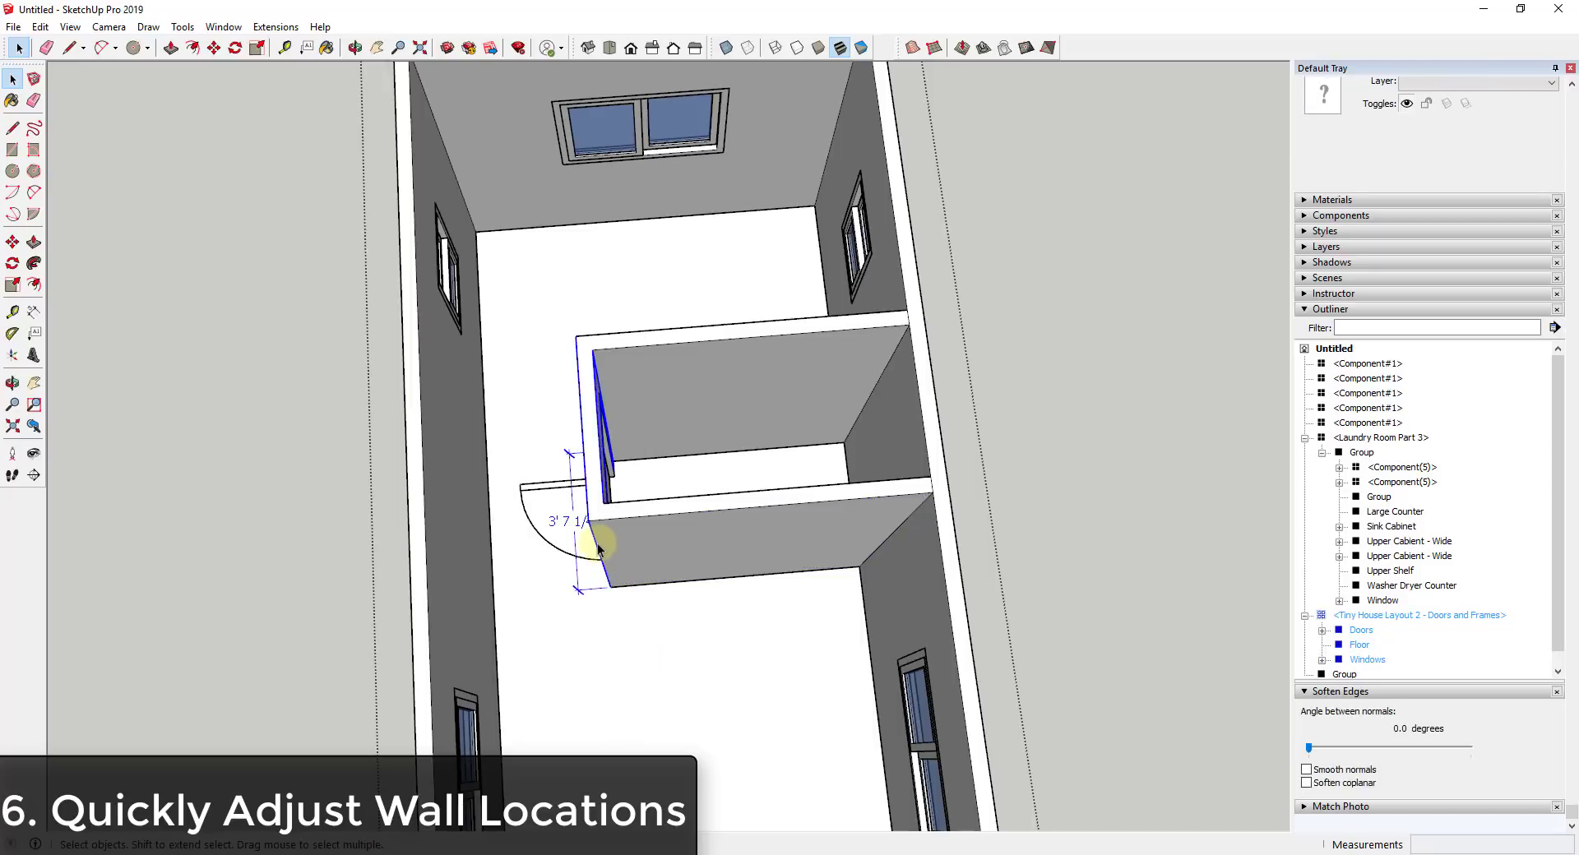
{"action": "key", "text": "m"}
{"action": "left_click", "coordinate": [587, 518]}
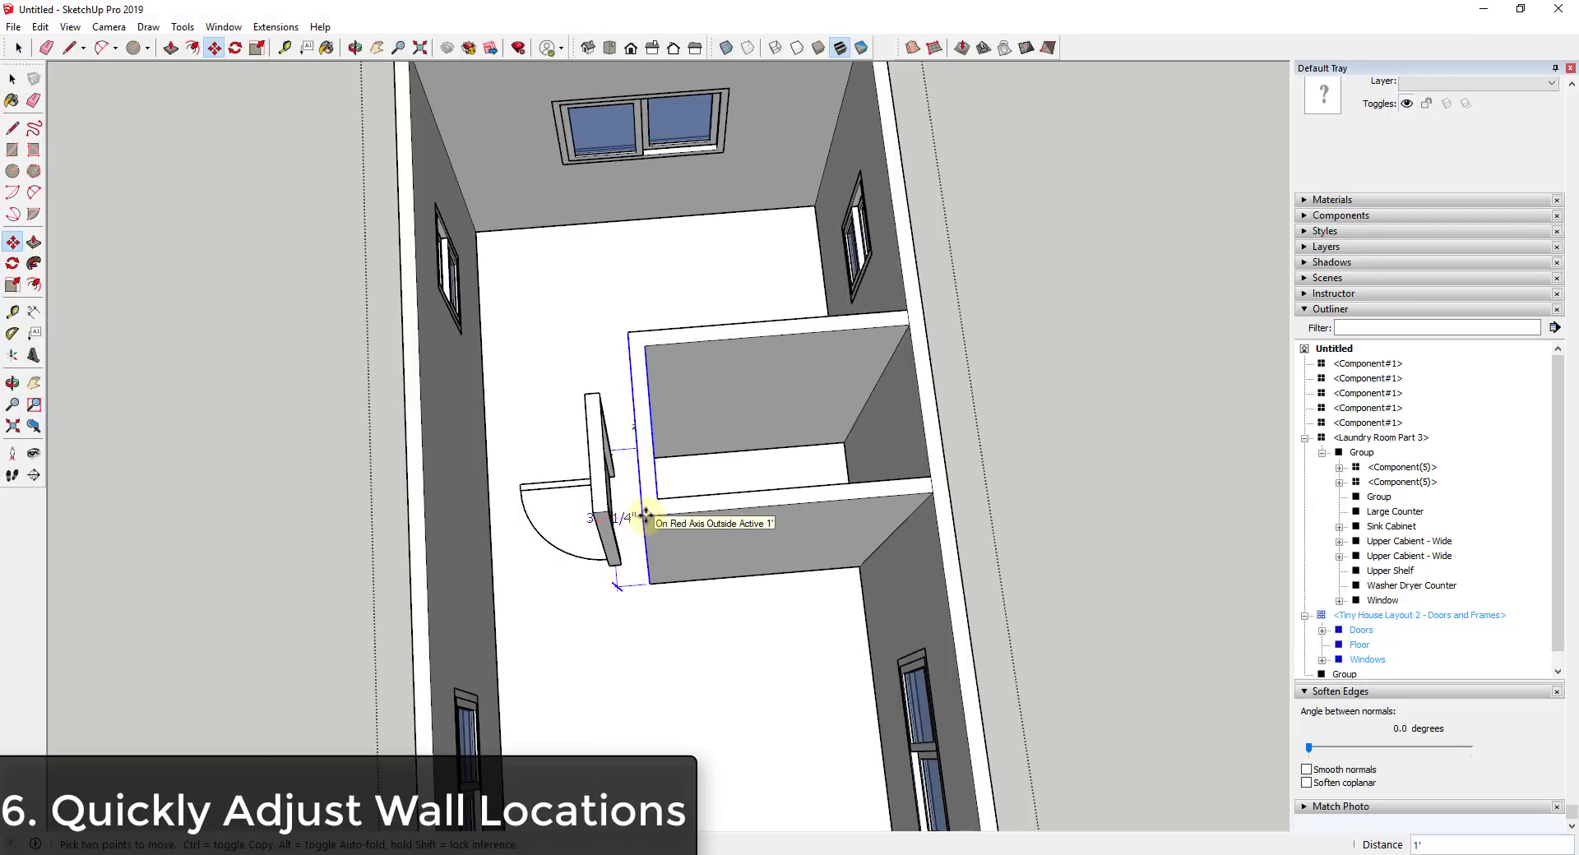
{"action": "left_click", "coordinate": [647, 516]}
- Open the Doors group, move the 2'6" x 7' door into the shifted wall's opening, and leave the tiny house component
{"action": "middle_click_drag", "start_coordinate": [647, 518], "coordinate": [705, 447]}
{"action": "key", "text": "space"}
{"action": "left_click", "coordinate": [634, 430]}
{"action": "scroll", "coordinate": [634, 430], "scroll_direction": "up", "scroll_amount": 3}
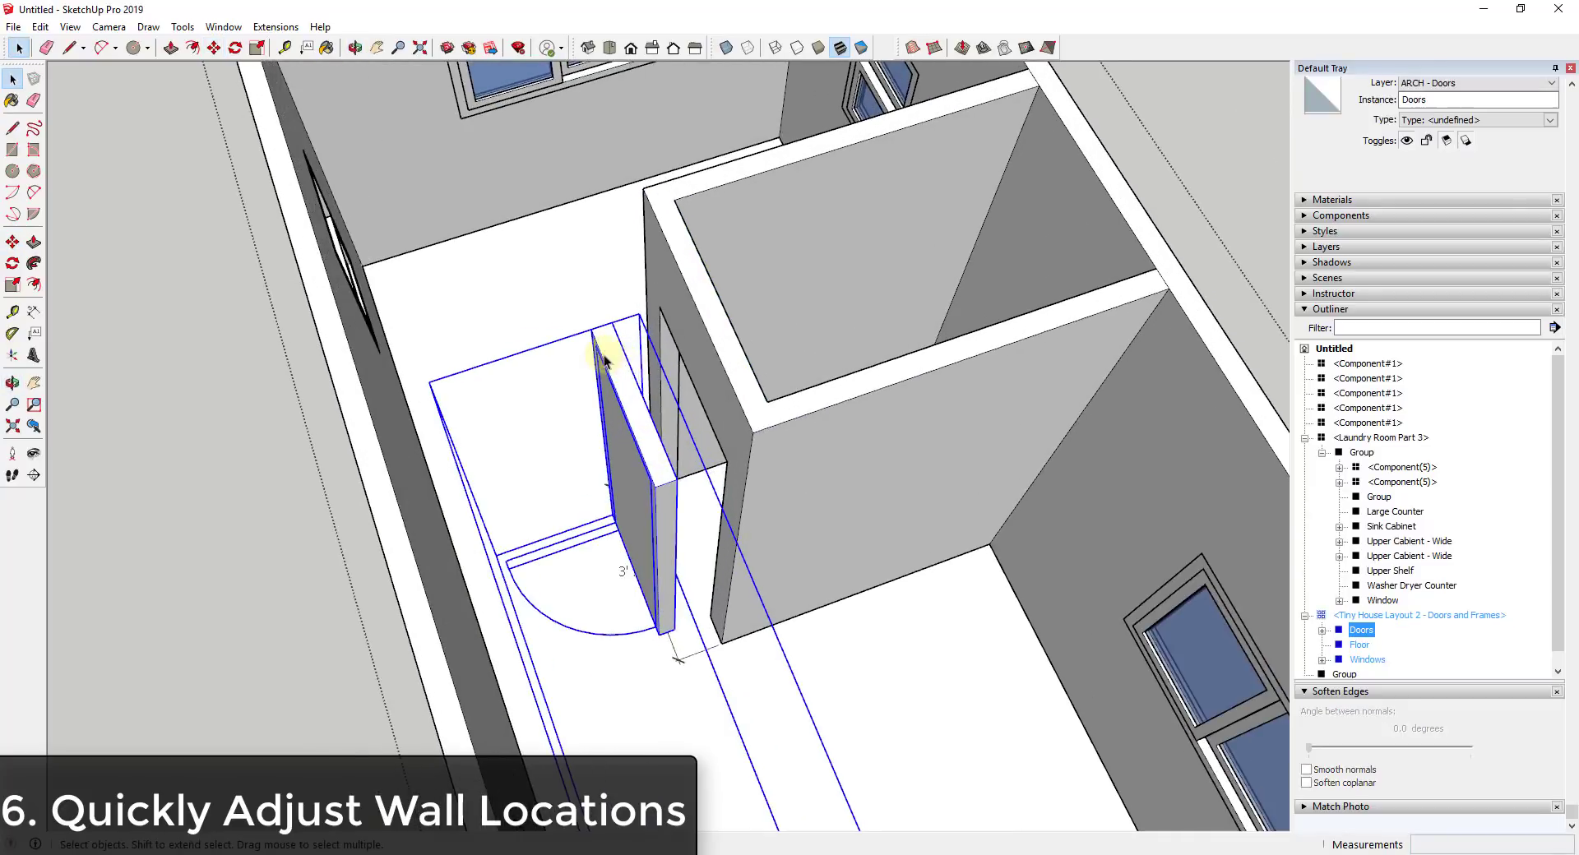
{"action": "scroll", "coordinate": [603, 359], "scroll_direction": "down", "scroll_amount": 4}
{"action": "double_click", "coordinate": [612, 372]}
{"action": "left_click", "coordinate": [617, 378]}
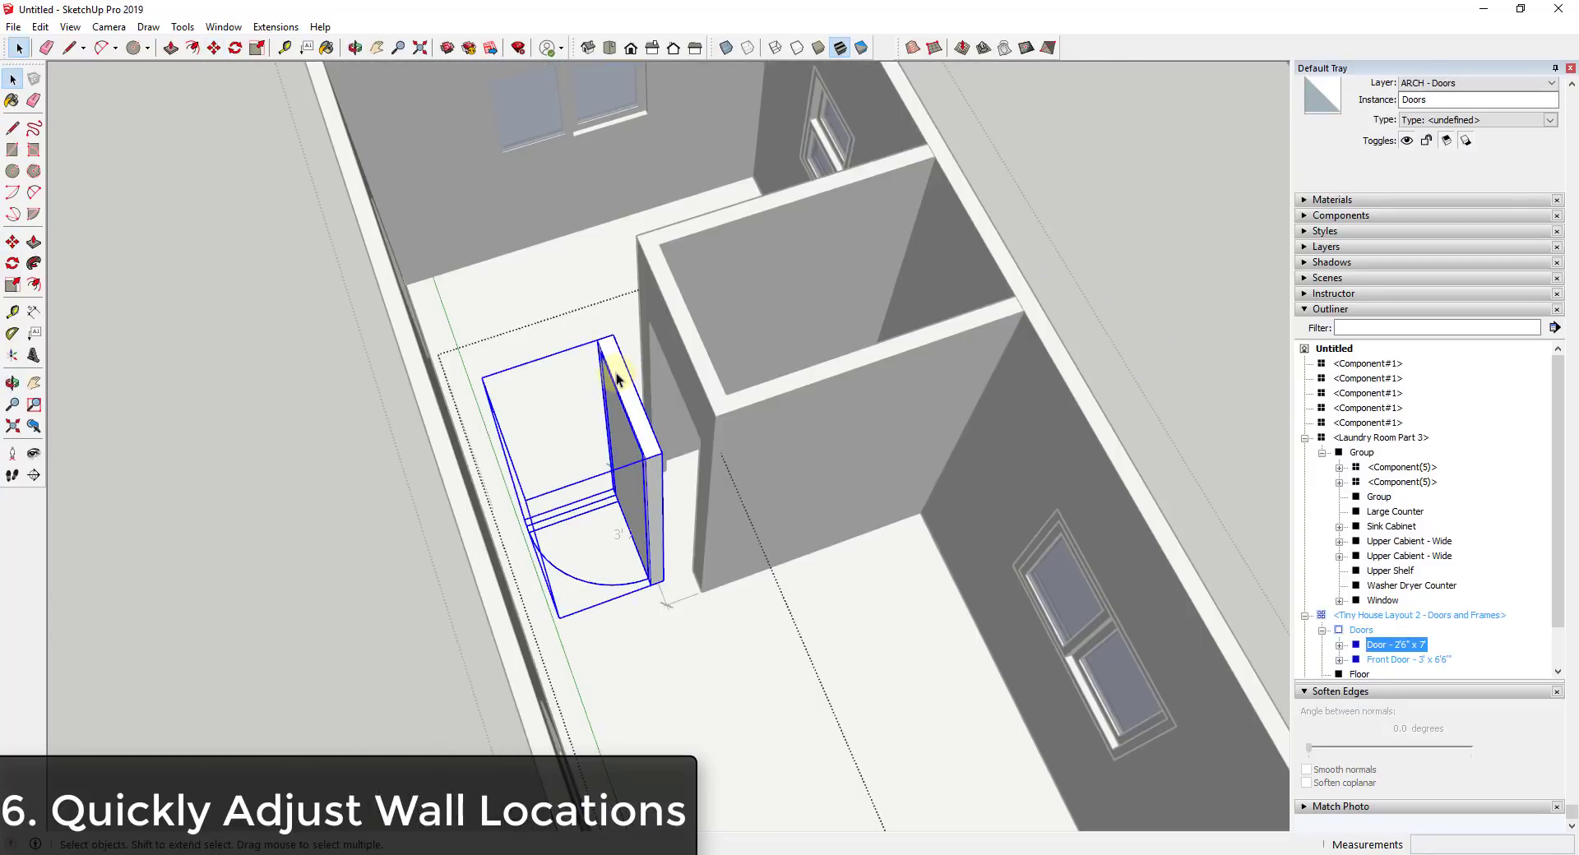
{"action": "key", "text": "m"}
{"action": "left_click", "coordinate": [596, 340]}
{"action": "left_click", "coordinate": [651, 327]}
{"action": "key", "text": "space"}
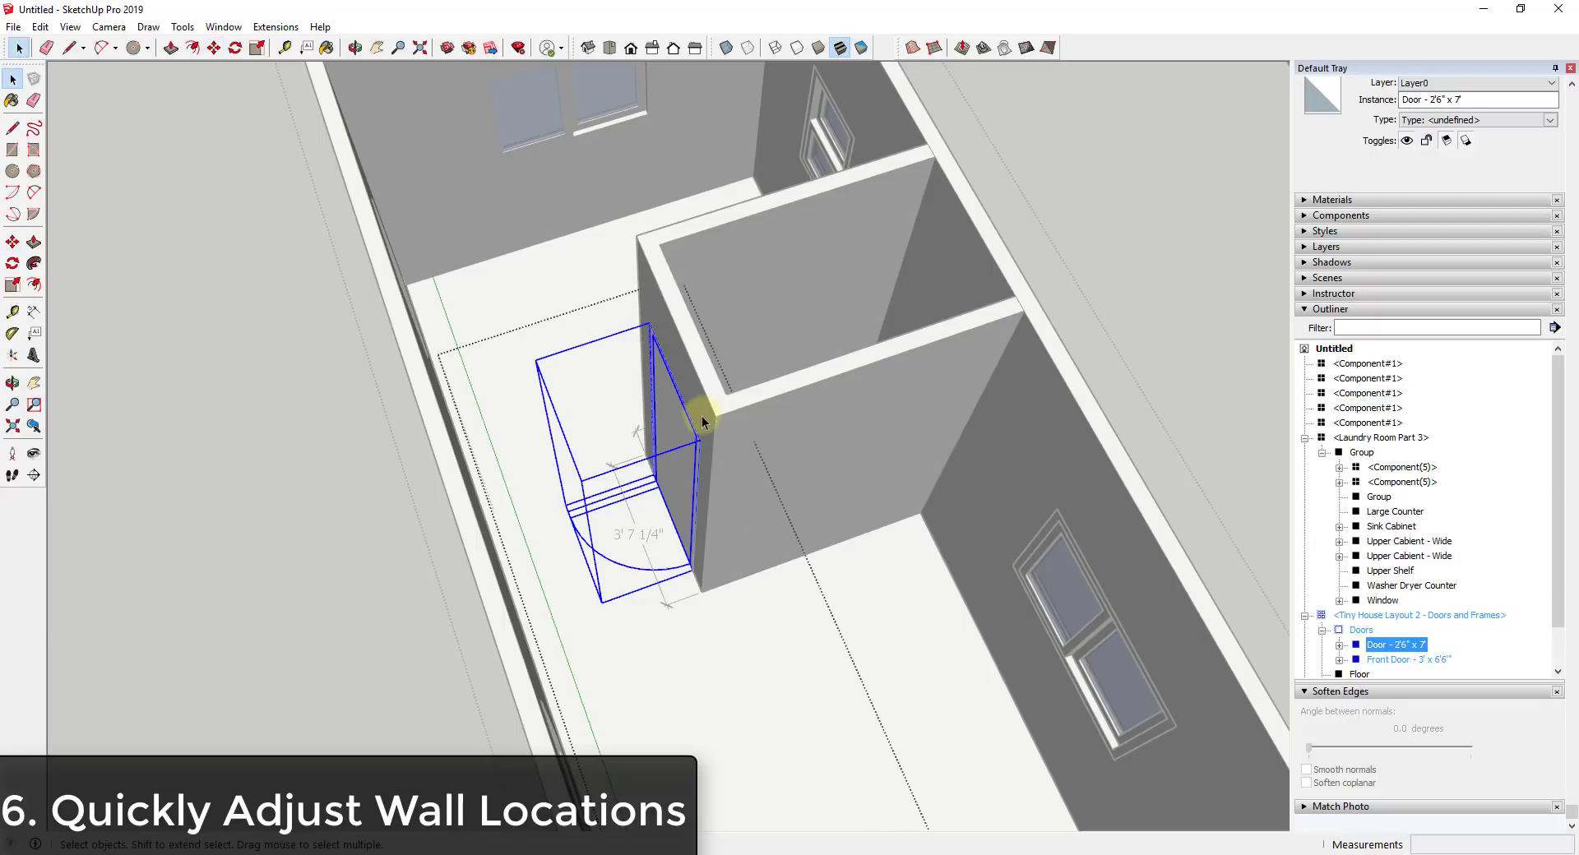
{"action": "left_click", "coordinate": [733, 473]}
{"action": "key", "text": "Escape"}
{"action": "key", "text": "Escape"}
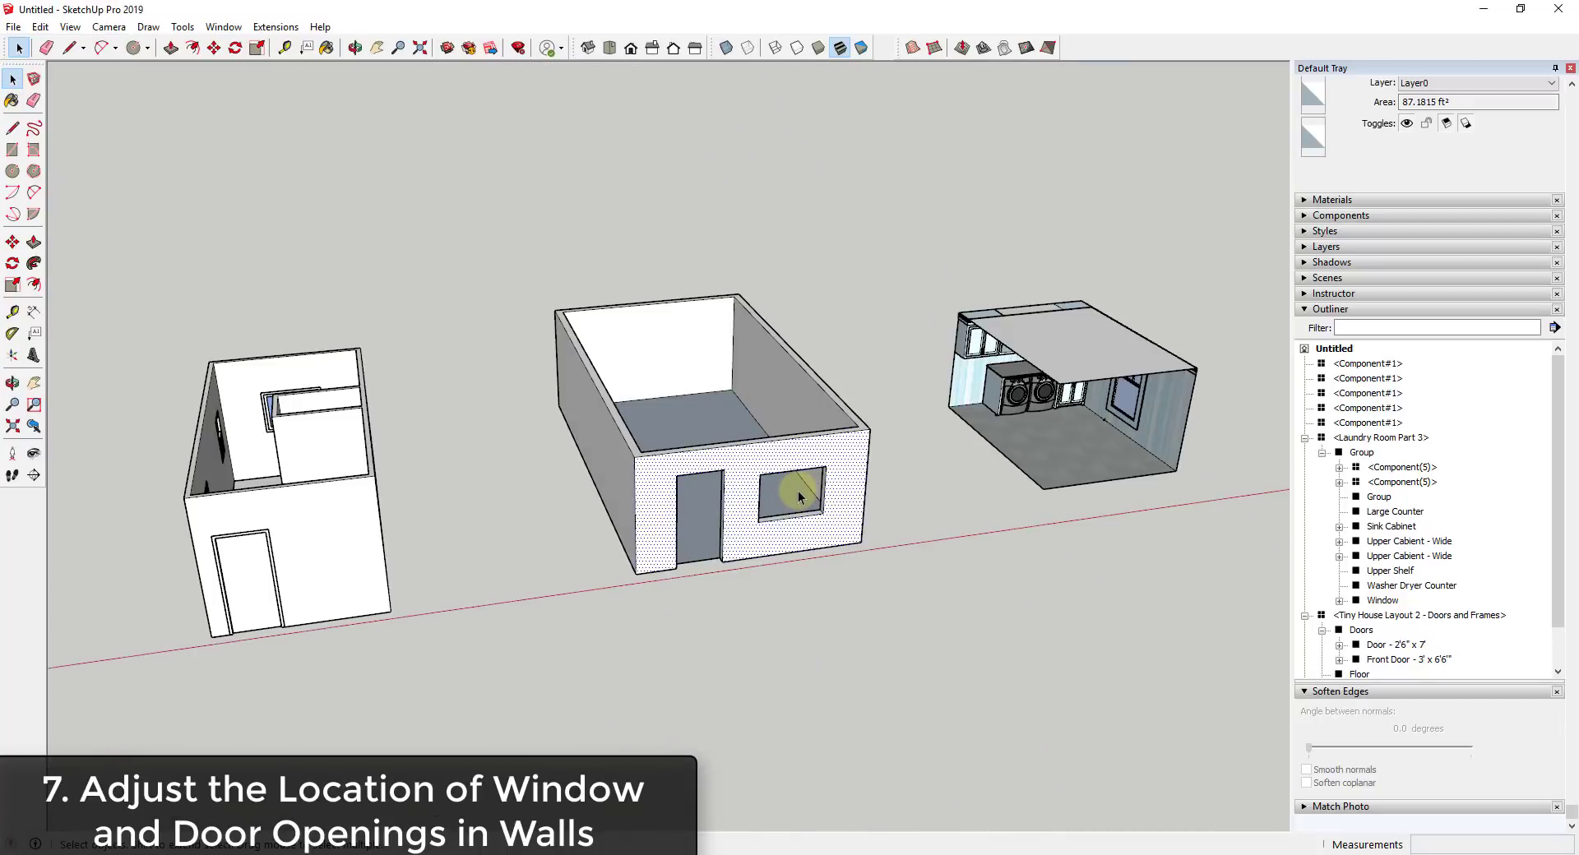
- Make a group from all geometry of the plain building with door and window openings, and open it for editing
{"action": "scroll", "coordinate": [798, 481], "scroll_direction": "up", "scroll_amount": 5}
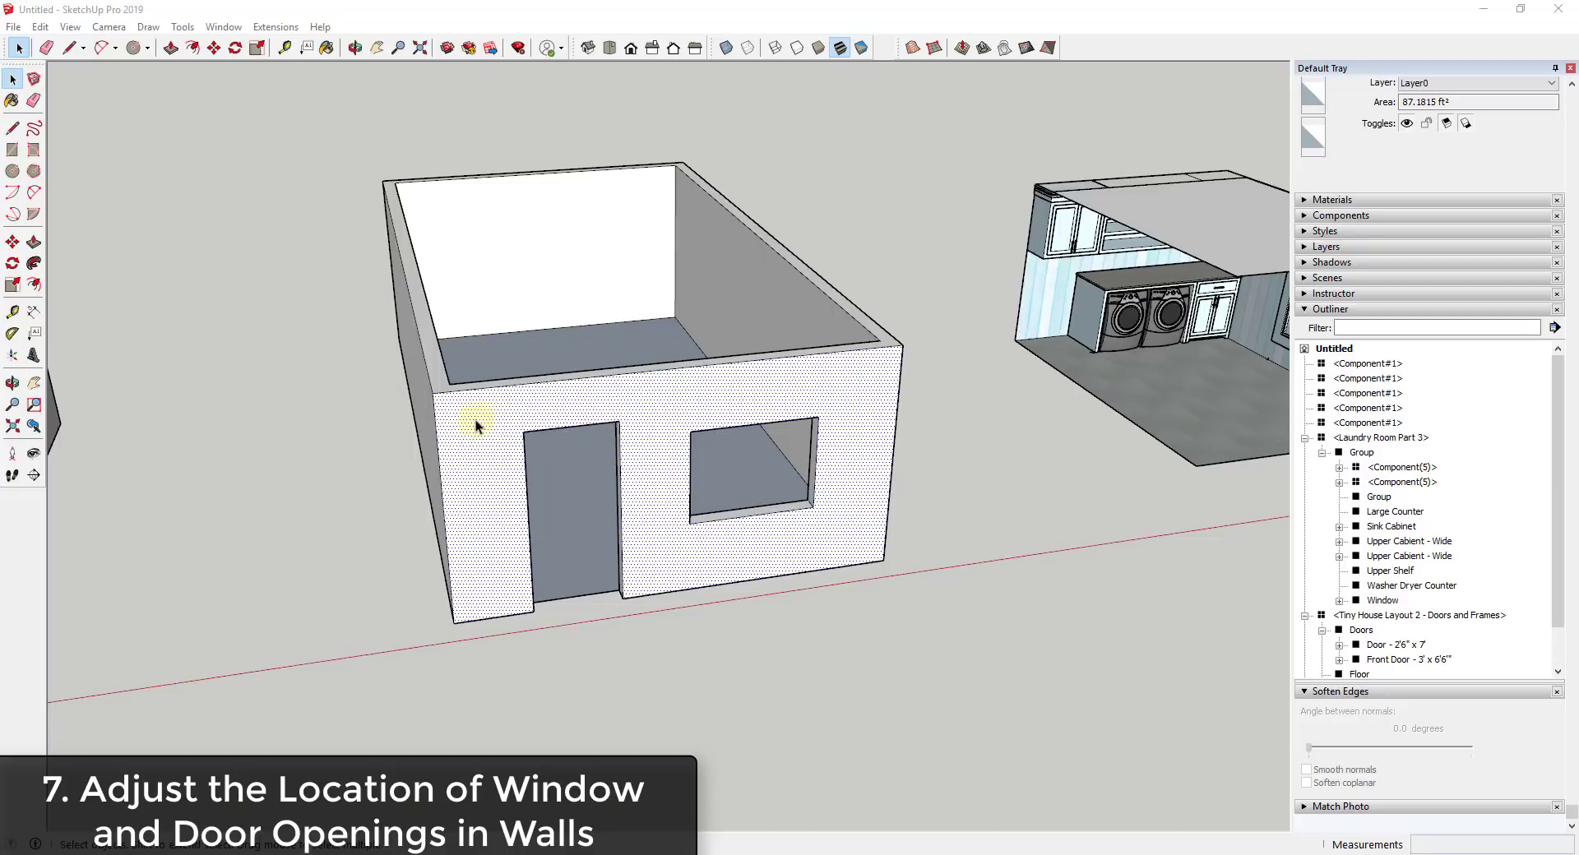
{"action": "middle_click_drag", "start_coordinate": [902, 555], "coordinate": [928, 525]}
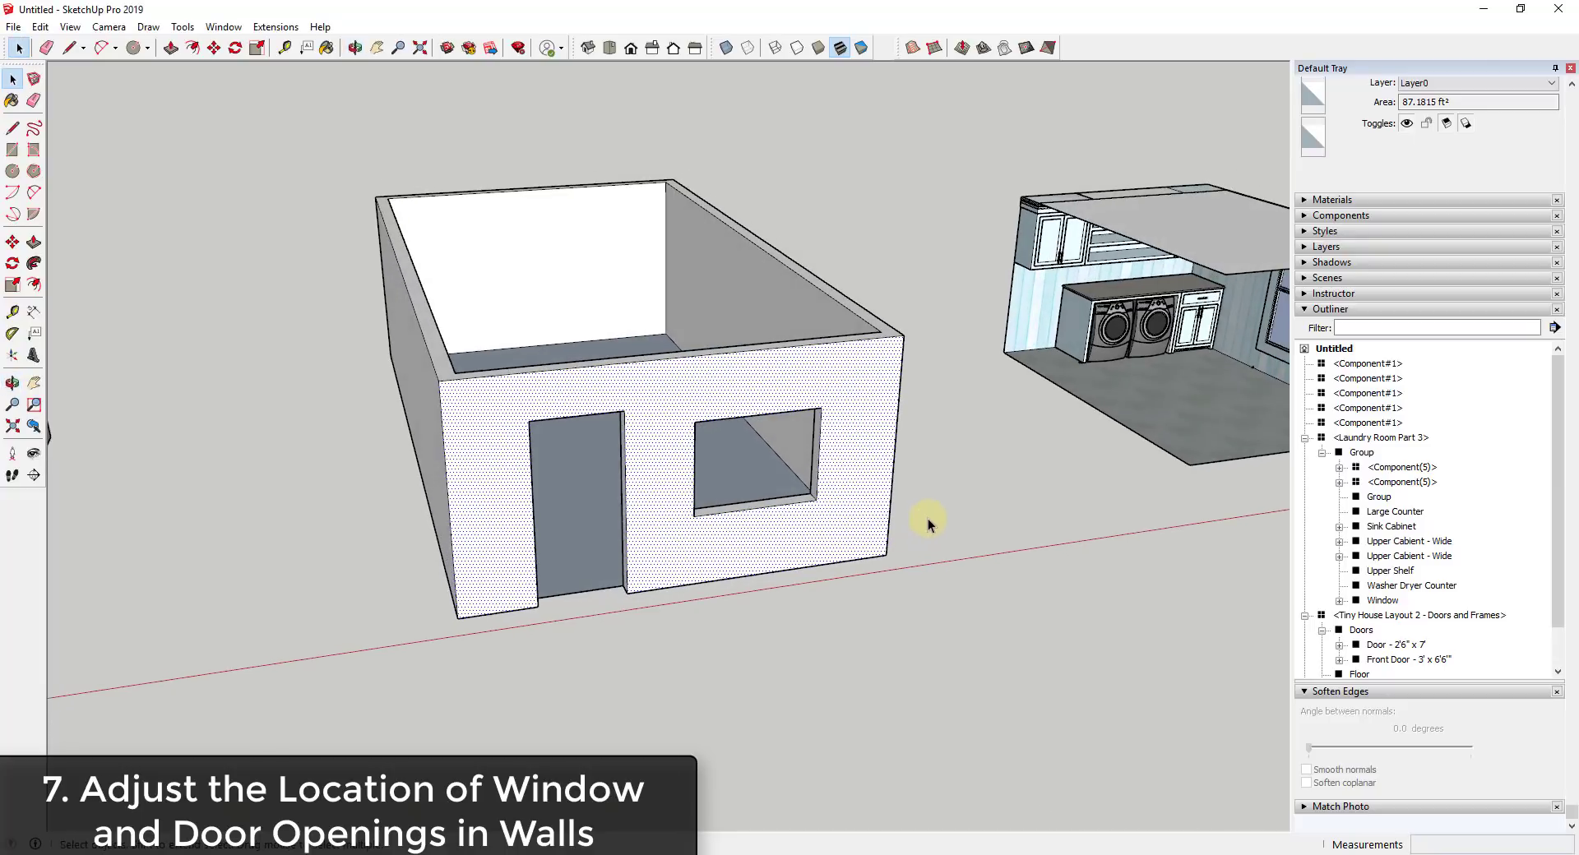
{"action": "triple_click", "coordinate": [874, 464]}
{"action": "right_click", "coordinate": [870, 460]}
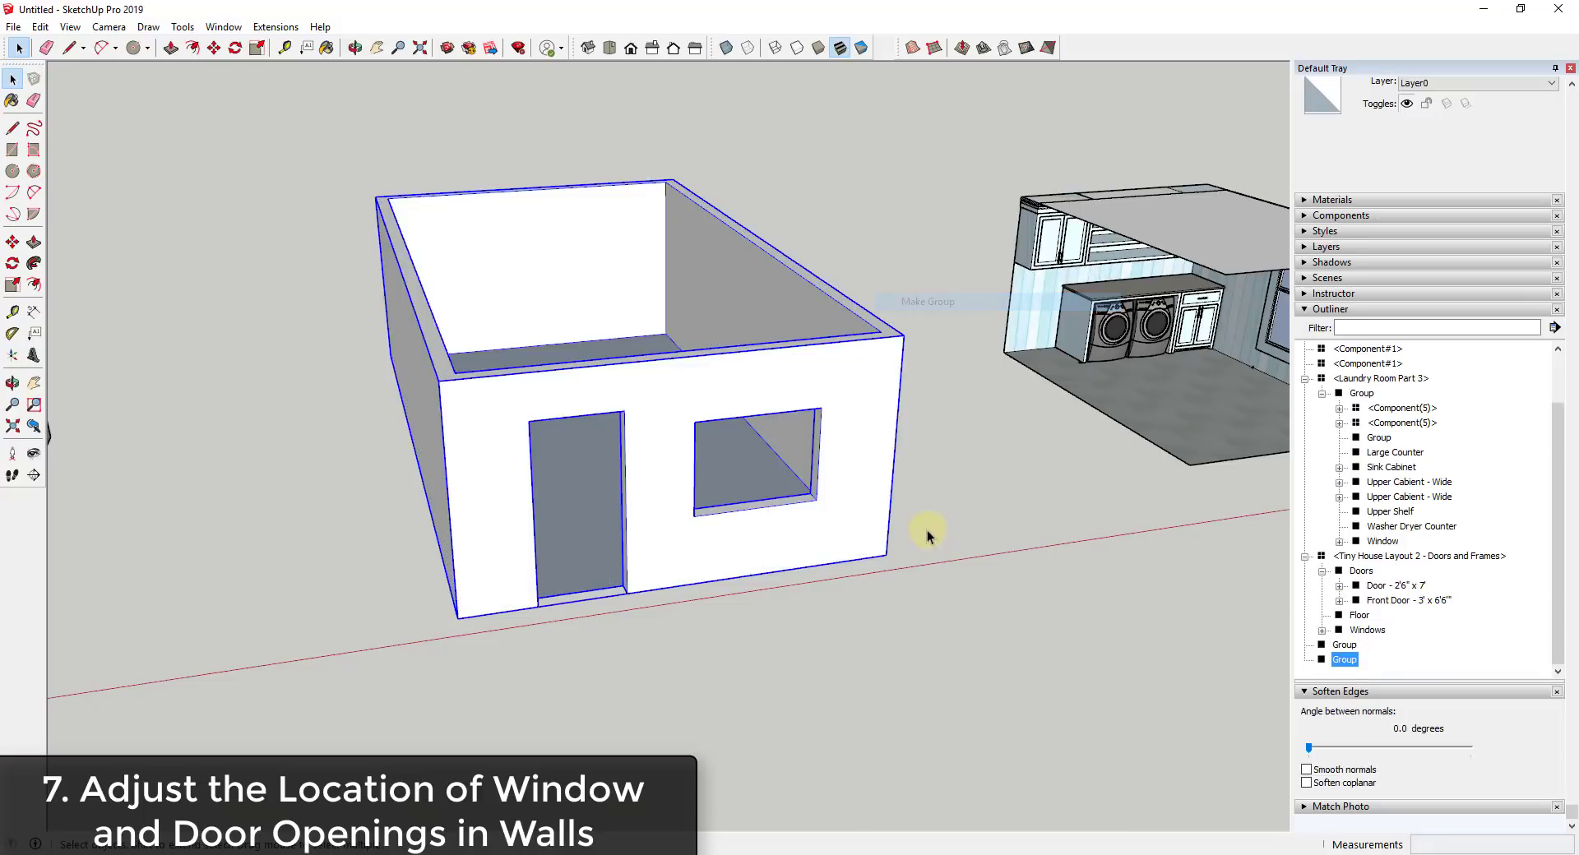
{"action": "left_click", "coordinate": [925, 530]}
{"action": "left_click", "coordinate": [867, 457]}
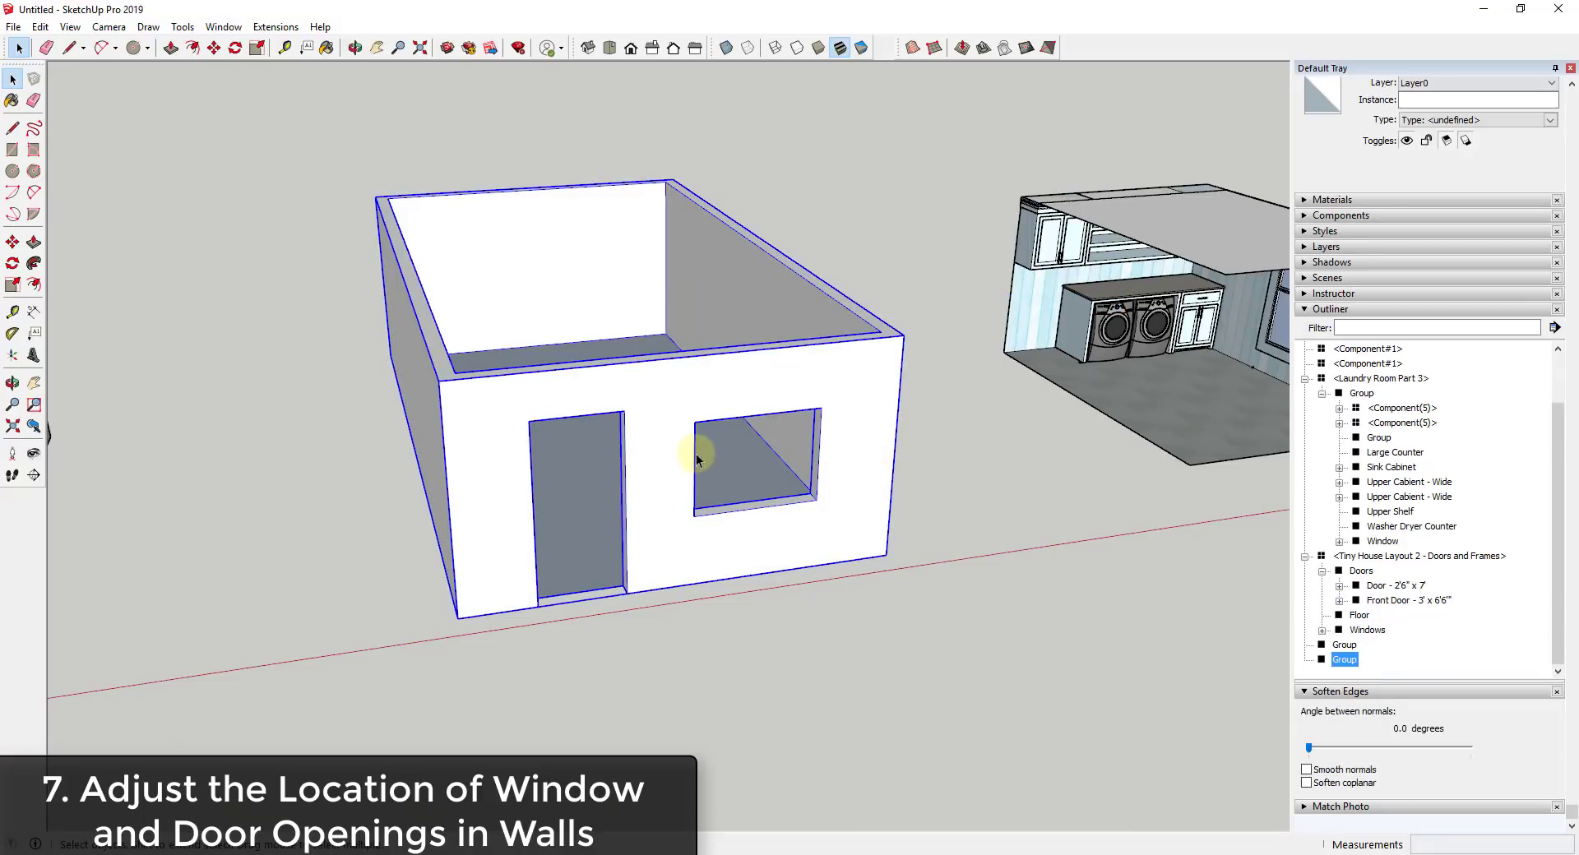
{"action": "double_click", "coordinate": [847, 502]}
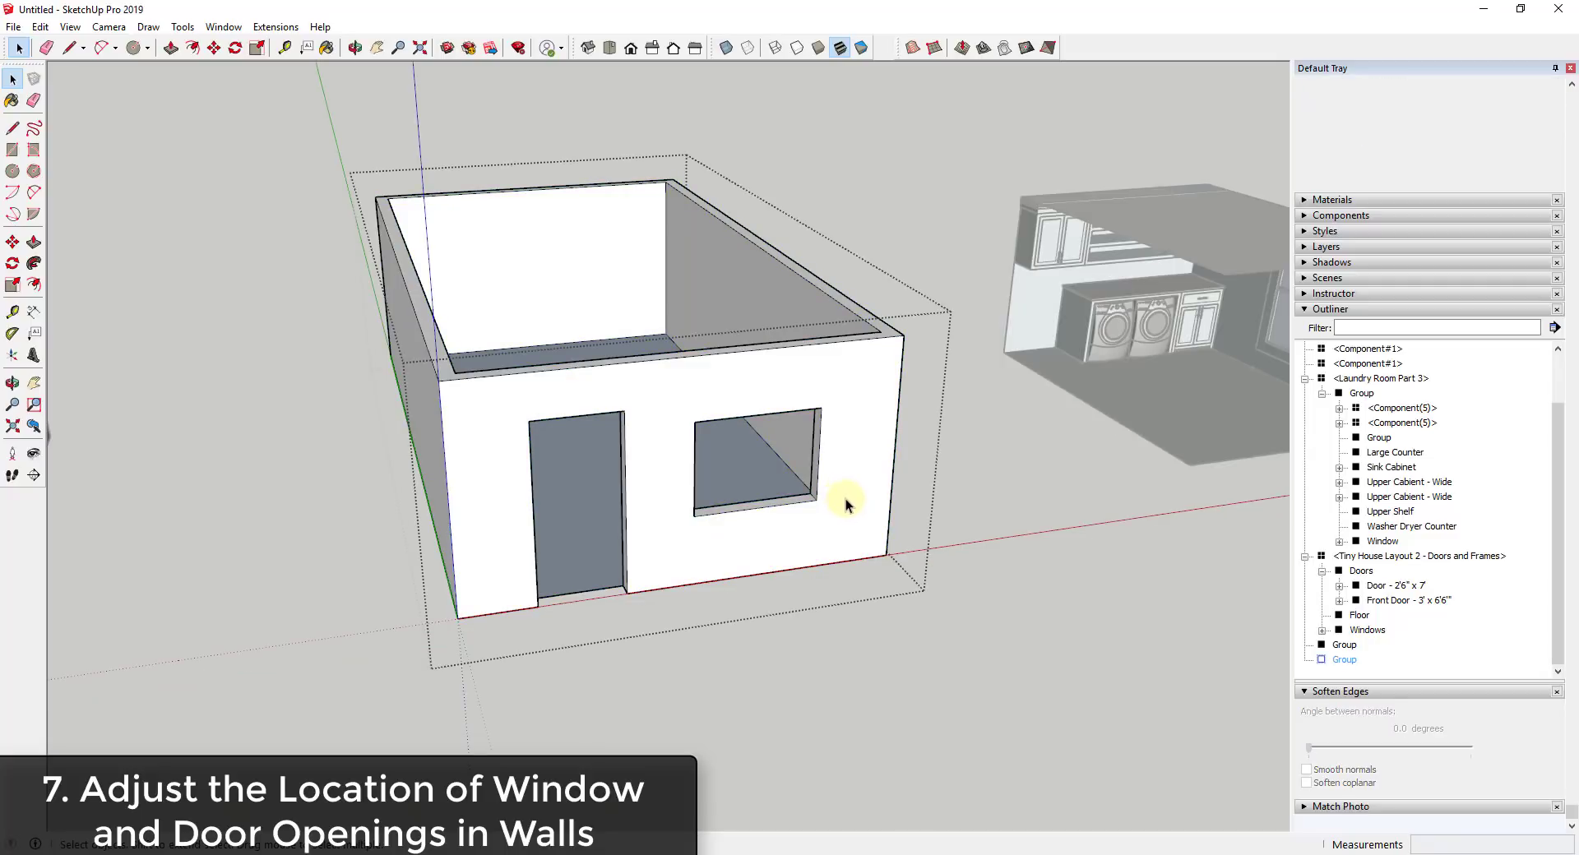
- Delete the front wall's window opening and draw a rectangle about 3' 4" by 2' 10" nearer the wall's far end
{"action": "middle_click_drag", "start_coordinate": [851, 520], "coordinate": [724, 409]}
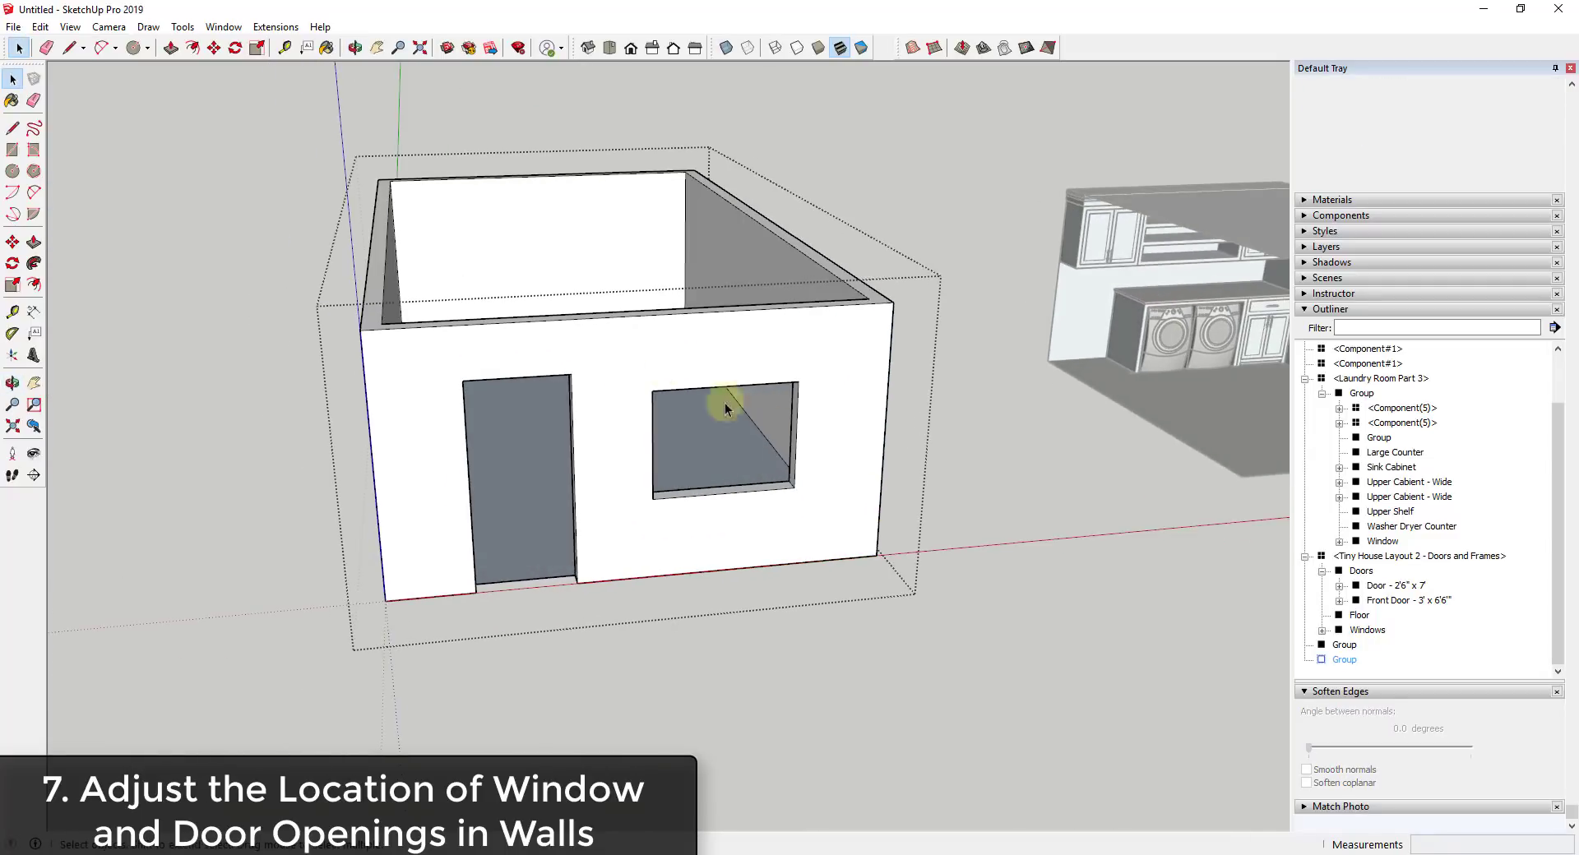
{"action": "left_click_drag", "start_coordinate": [631, 362], "coordinate": [819, 524]}
{"action": "key", "text": "Delete"}
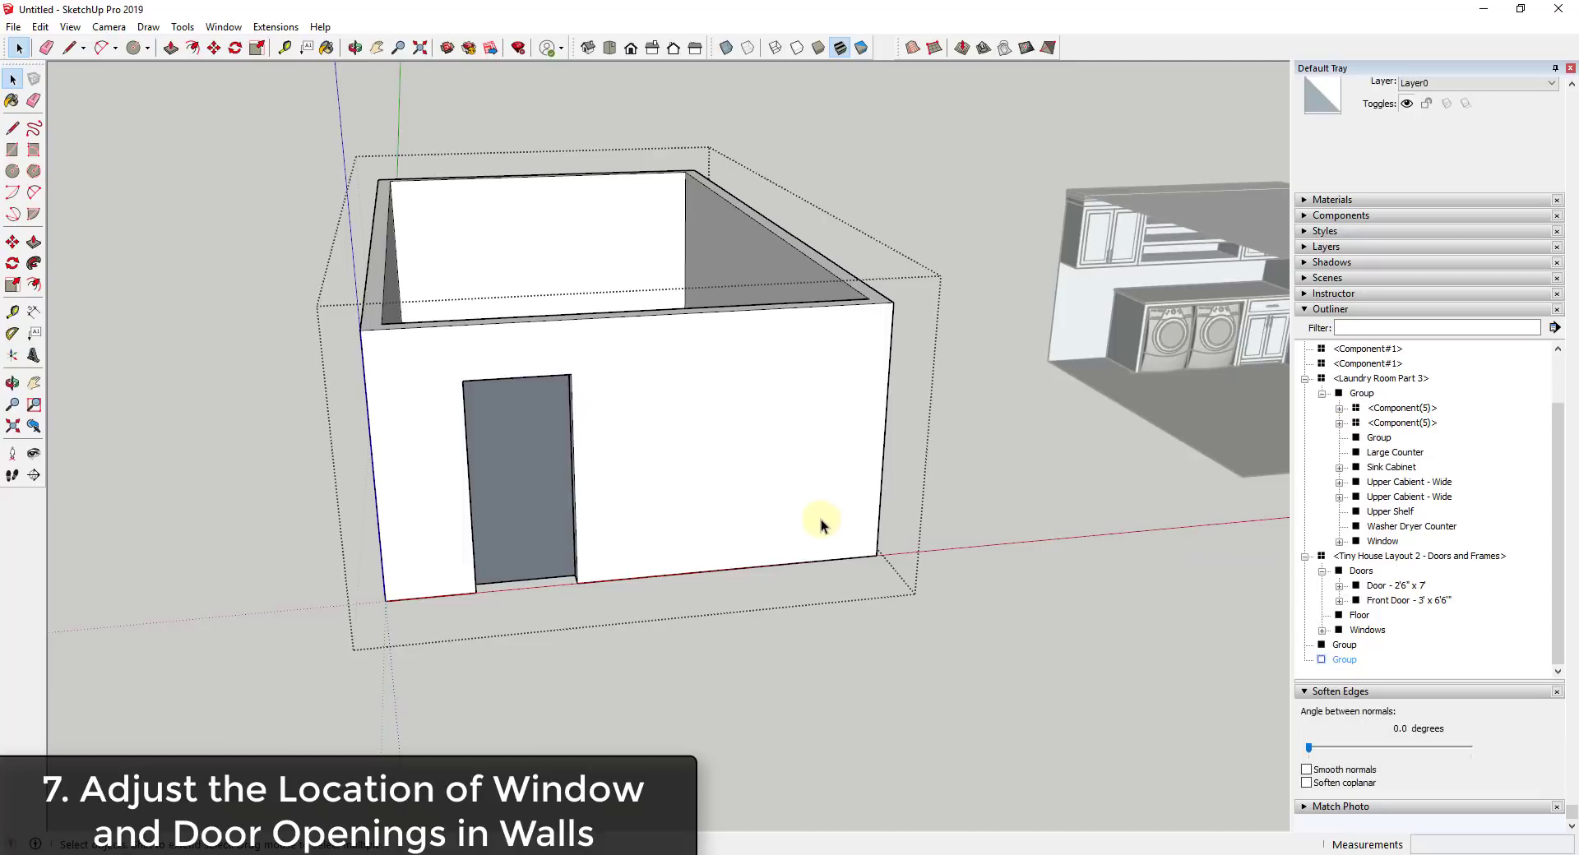
{"action": "key", "text": "r"}
{"action": "left_click", "coordinate": [818, 385]}
{"action": "left_click", "coordinate": [707, 483]}
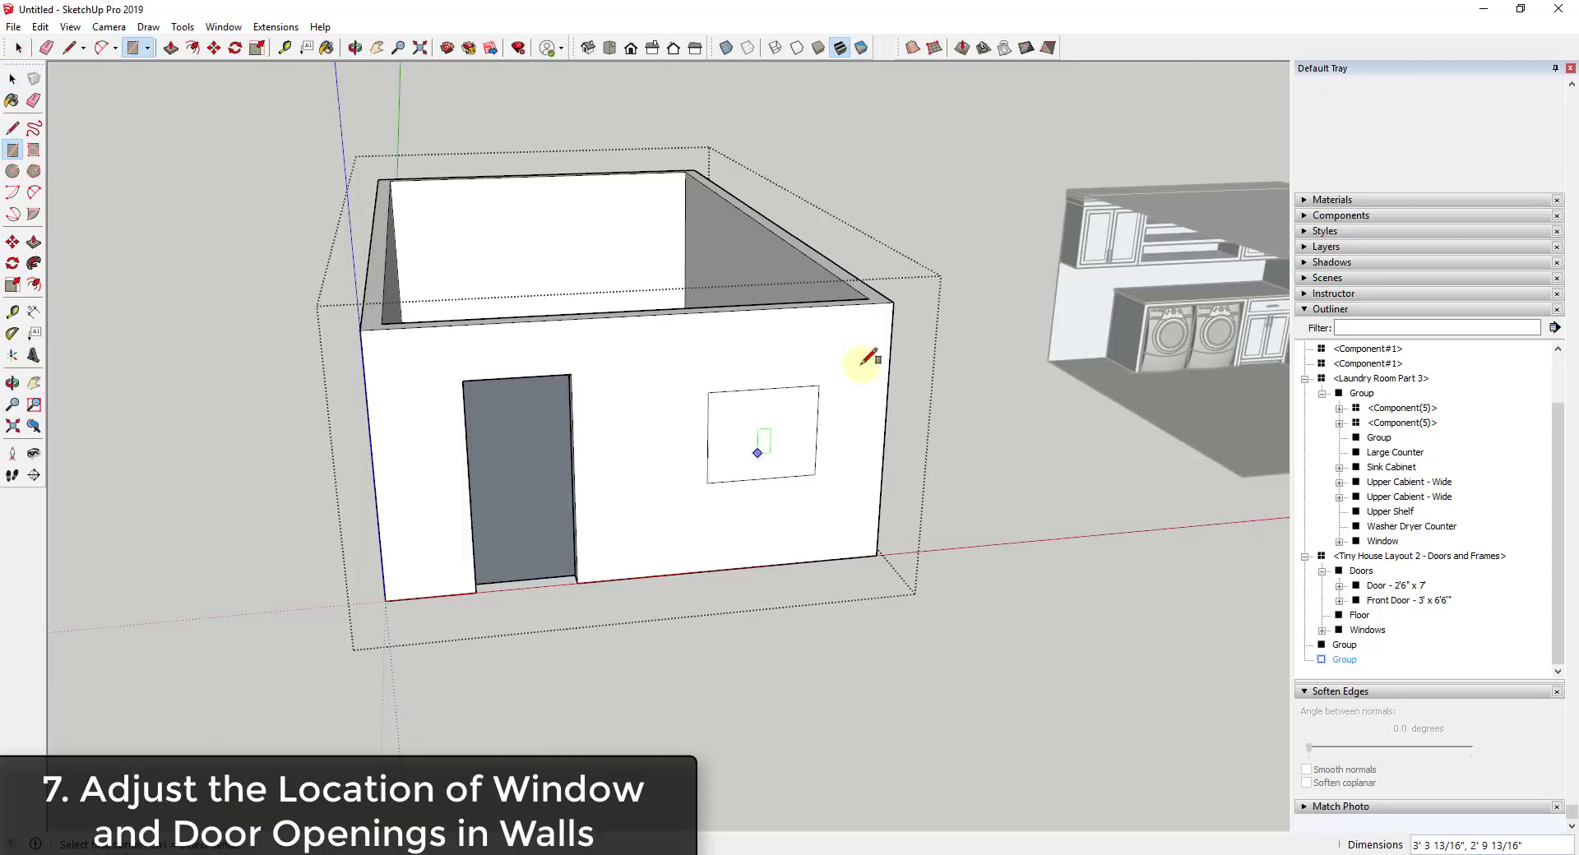
- Undo the new rectangle and the deletion of the window opening
{"action": "key", "text": "space"}
{"action": "key", "text": "ctrl+z"}
{"action": "key", "text": "ctrl+z"}
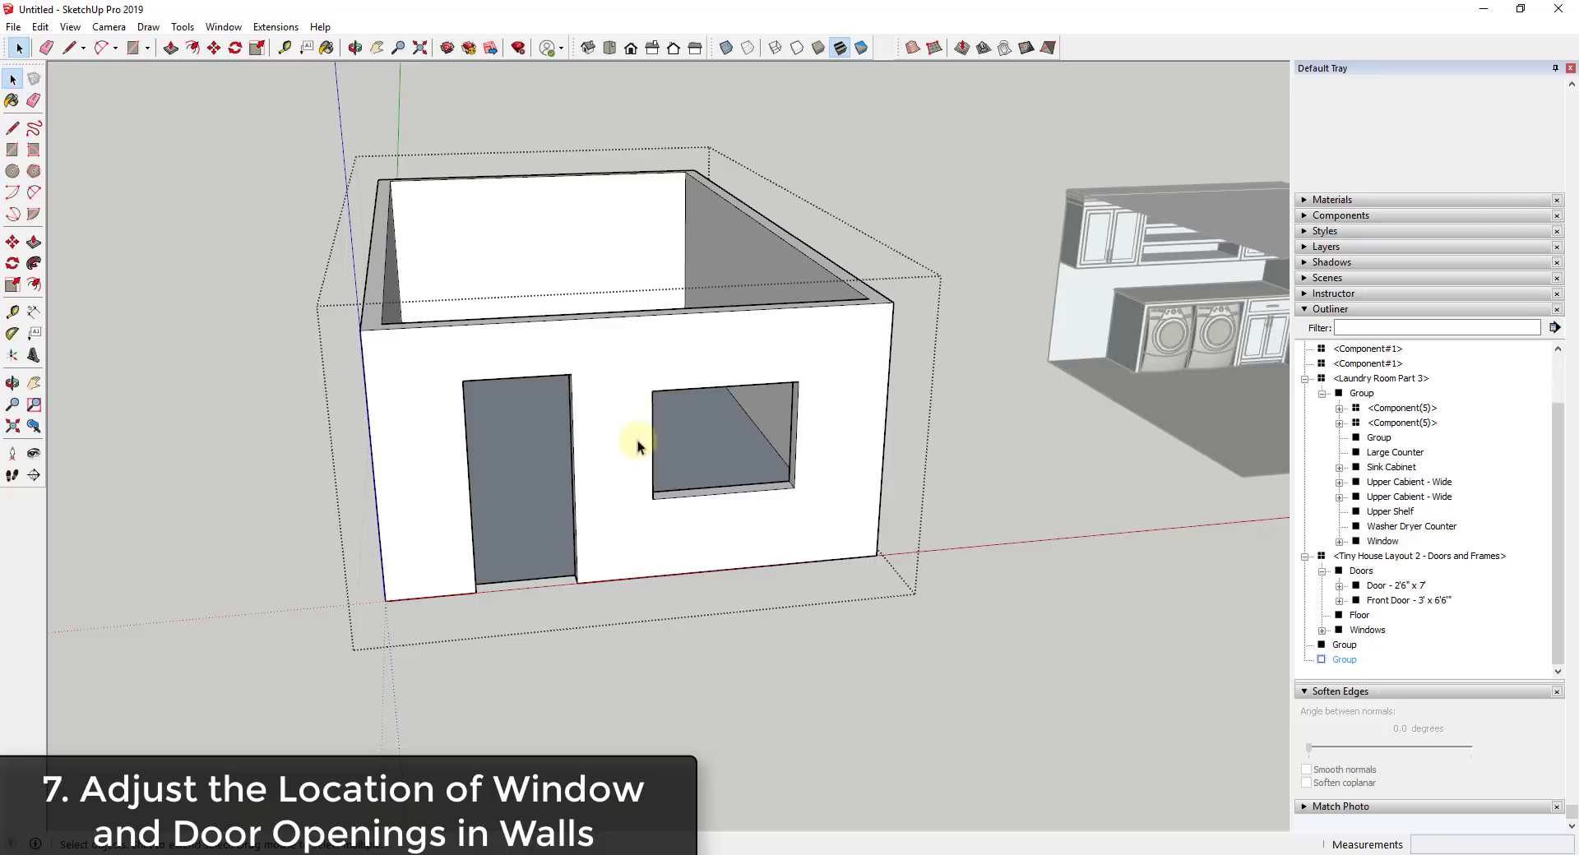
- Select the whole window opening in the front wall, try moving it straight up and back down, and close the group
{"action": "left_click", "coordinate": [822, 447]}
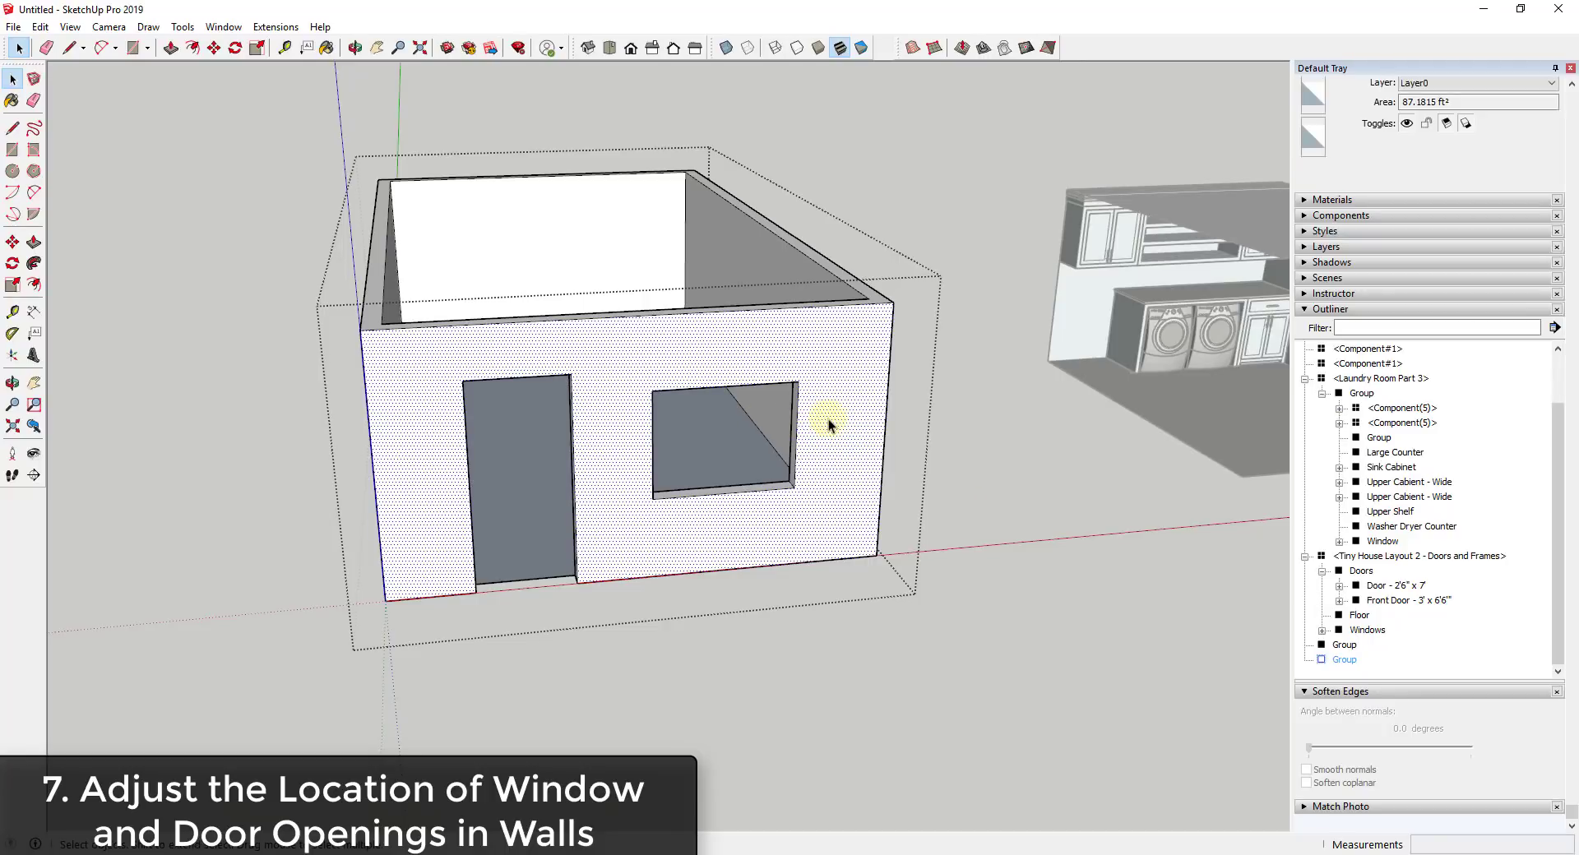
{"action": "scroll", "coordinate": [827, 417], "scroll_direction": "up", "scroll_amount": 3}
{"action": "middle_click_drag", "start_coordinate": [760, 400], "coordinate": [601, 393]}
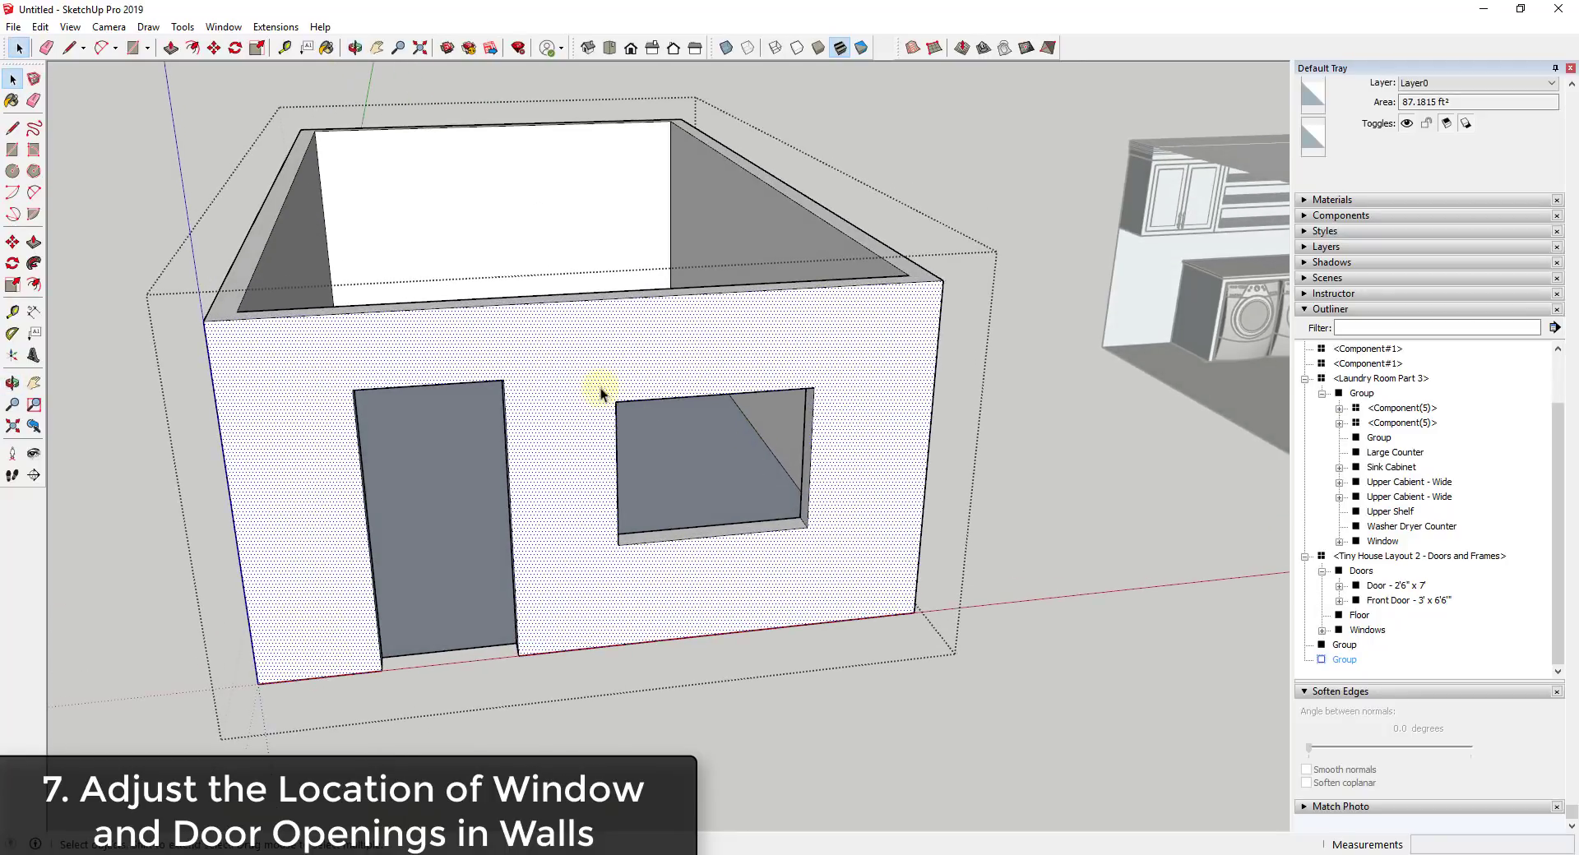
{"action": "left_click_drag", "start_coordinate": [579, 342], "coordinate": [872, 580]}
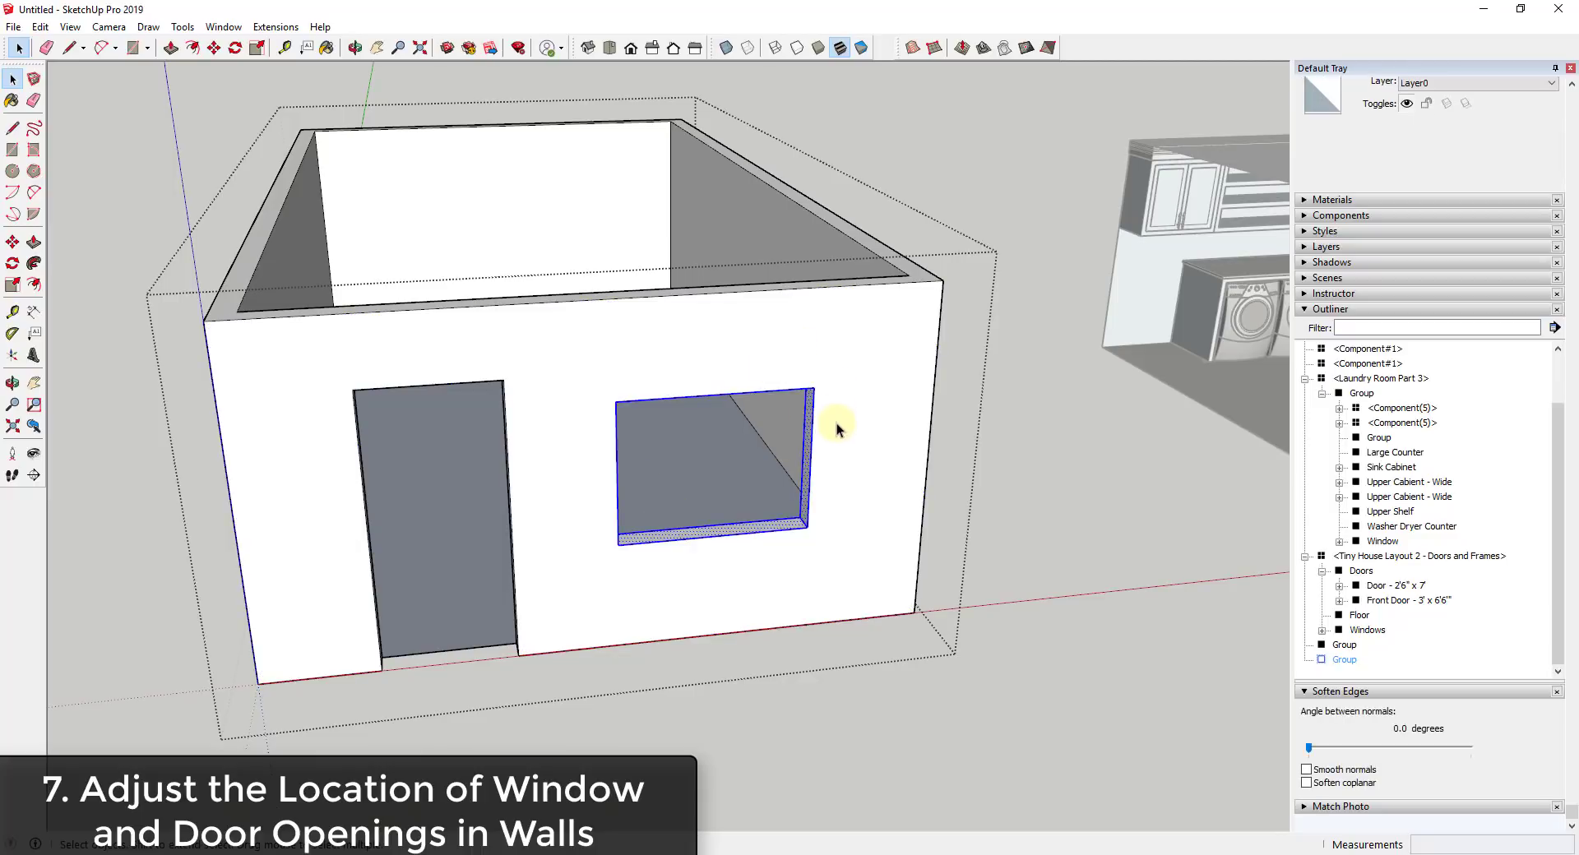
{"action": "key", "text": "m"}
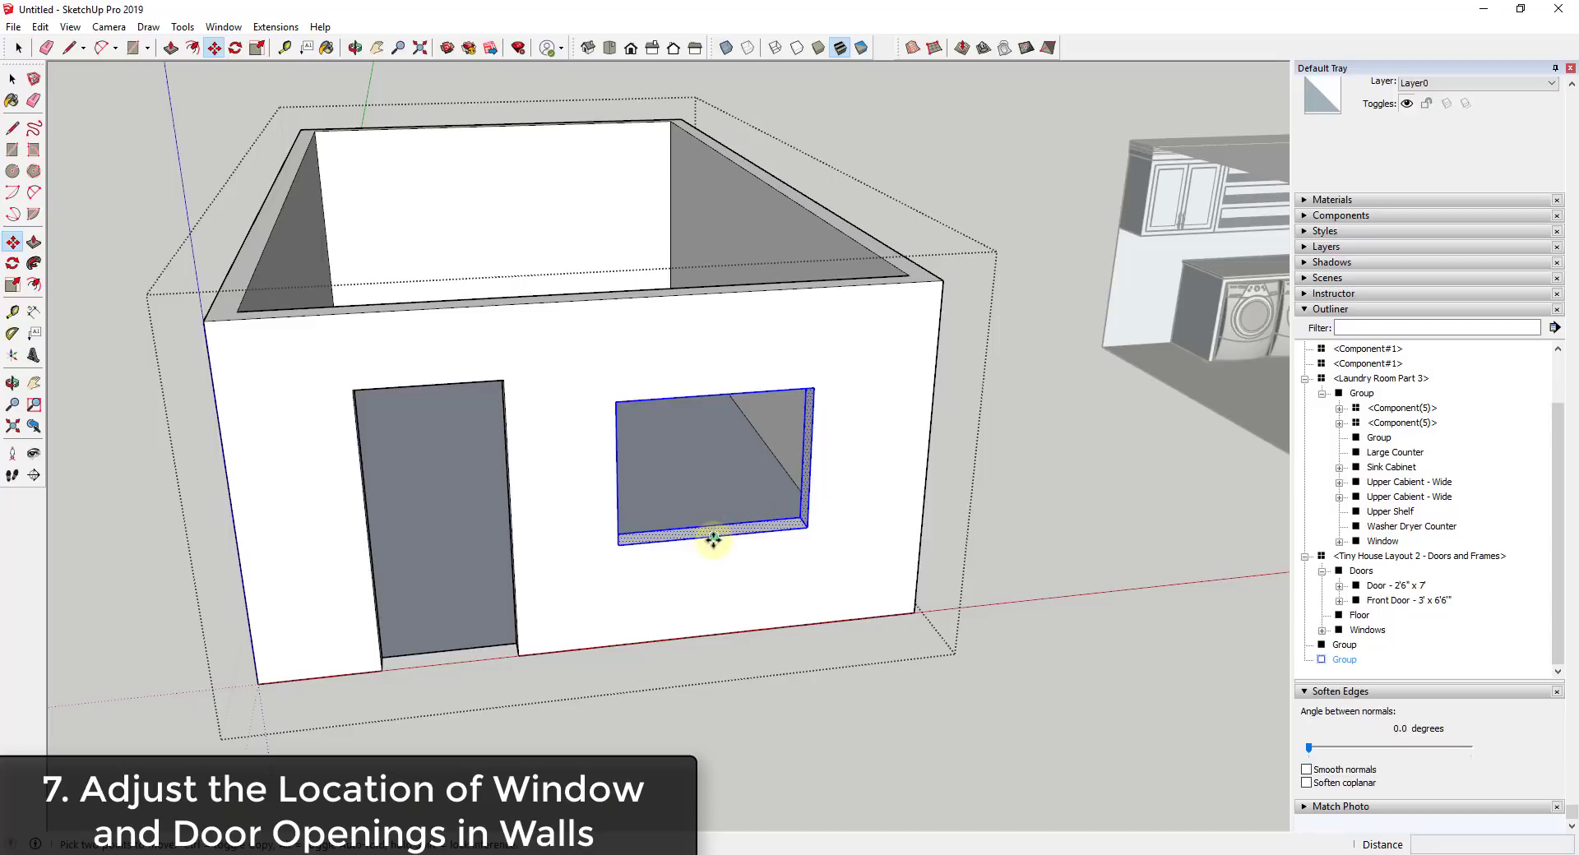
{"action": "left_click", "coordinate": [712, 532]}
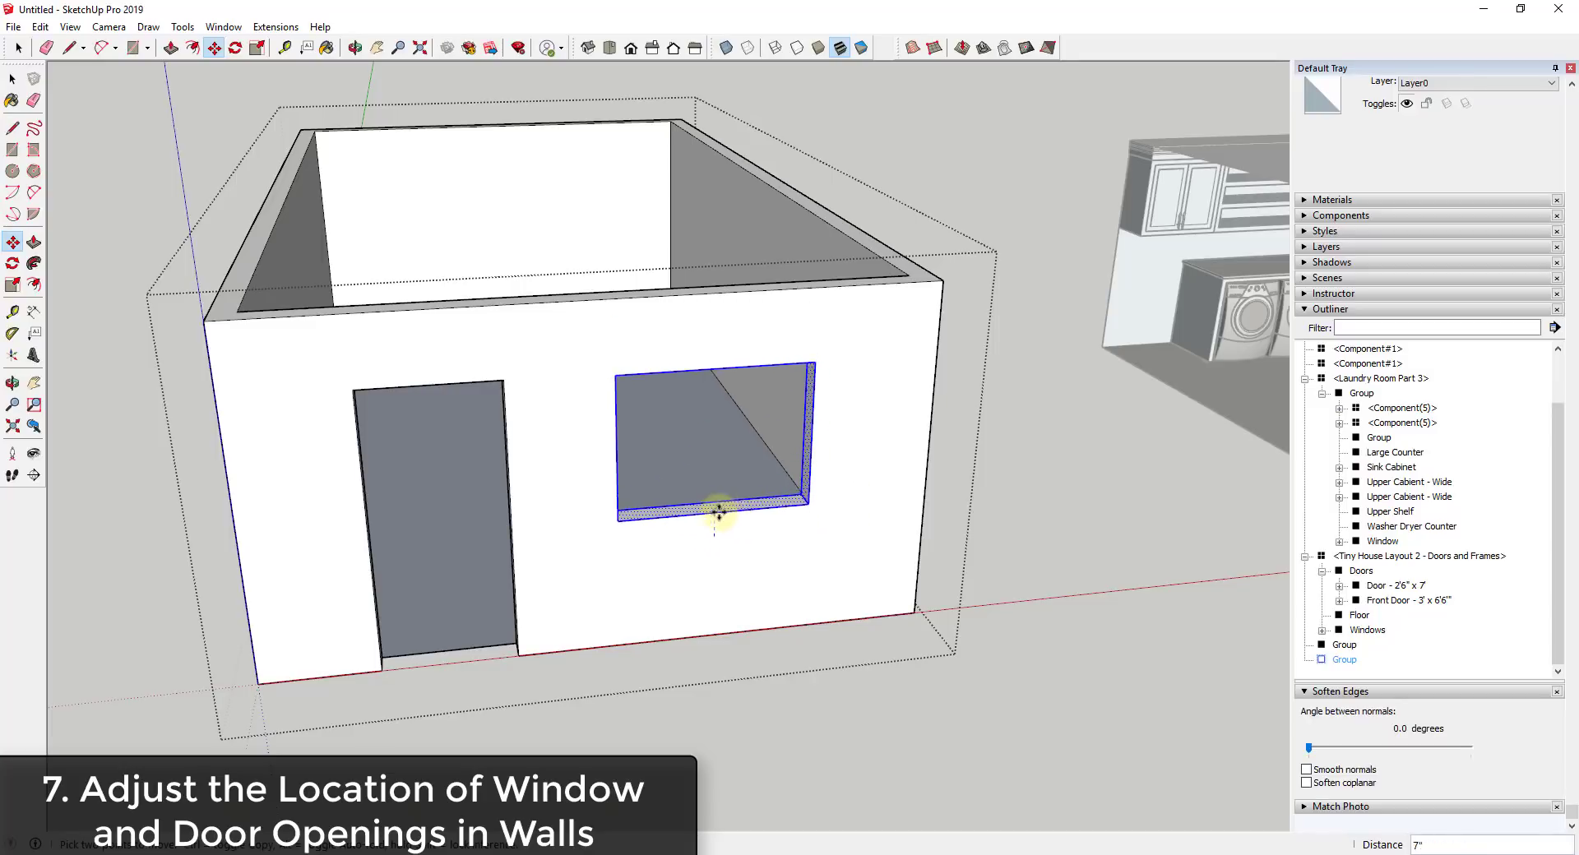
{"action": "left_click", "coordinate": [709, 536]}
{"action": "key", "text": "space"}
{"action": "left_click", "coordinate": [979, 551]}
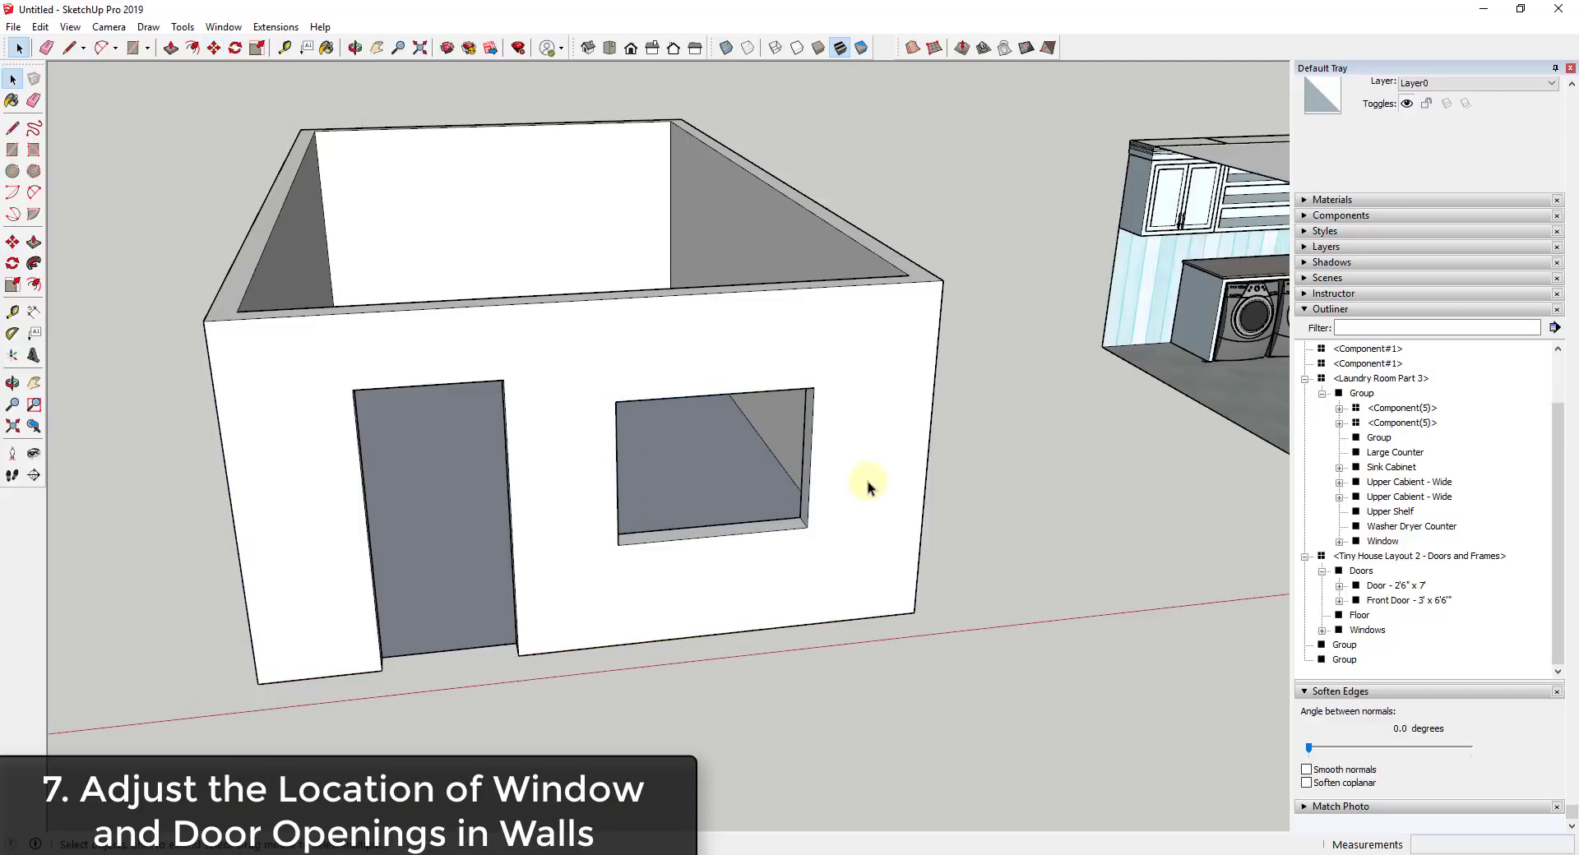
- Open the building group, select the whole front window opening, and move it about 1' along the wall, away from the door
{"action": "left_click", "coordinate": [867, 481]}
{"action": "scroll", "coordinate": [966, 555], "scroll_direction": "down", "scroll_amount": 4}
{"action": "scroll", "coordinate": [888, 512], "scroll_direction": "up", "scroll_amount": 3}
{"action": "double_click", "coordinate": [904, 511]}
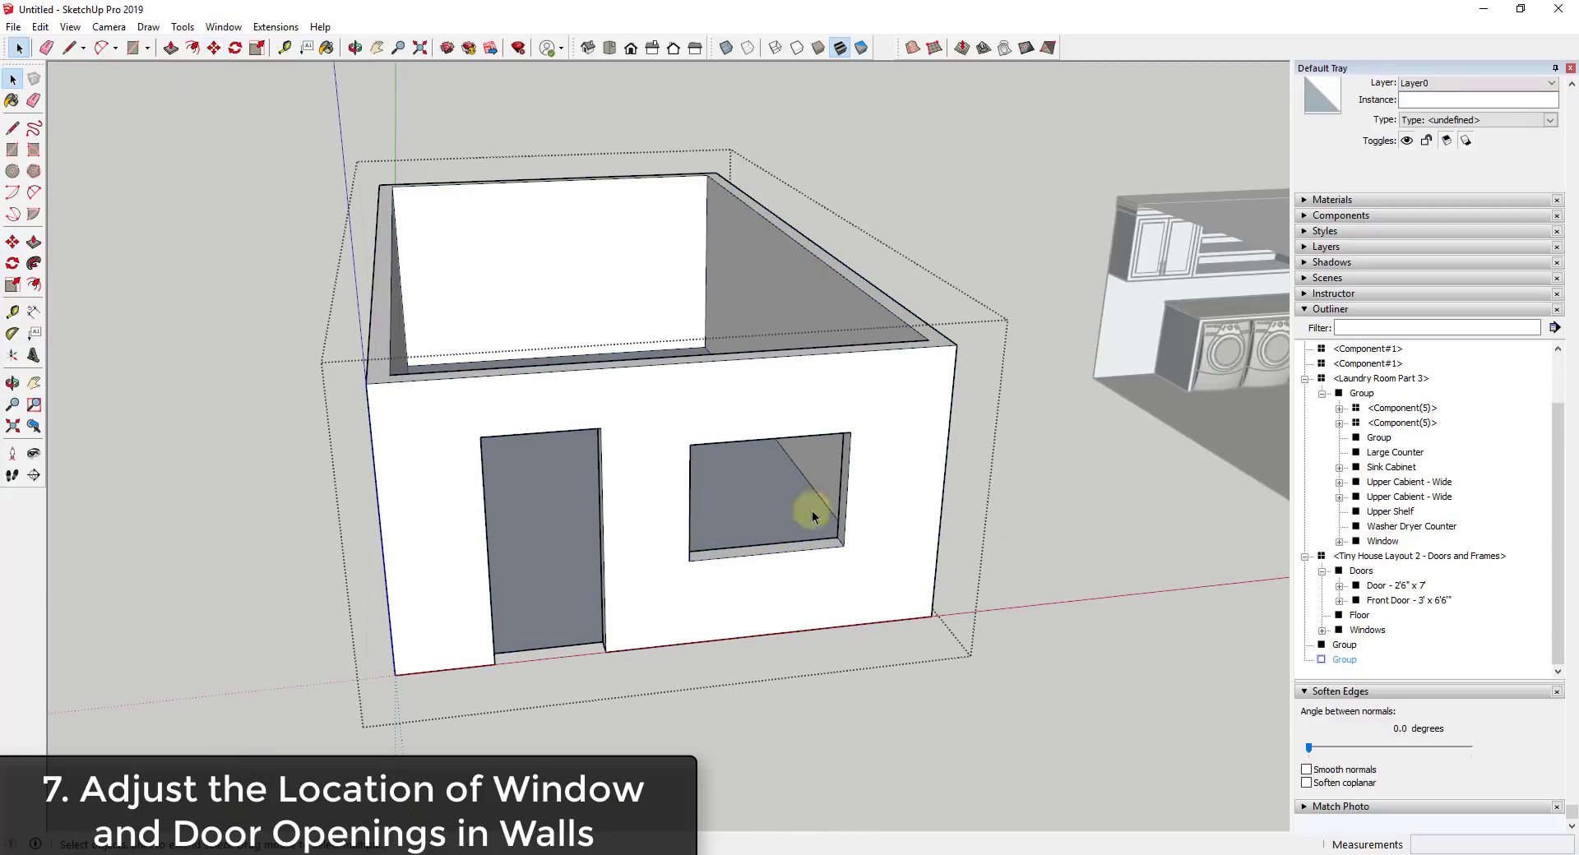
{"action": "left_click_drag", "start_coordinate": [643, 402], "coordinate": [874, 608]}
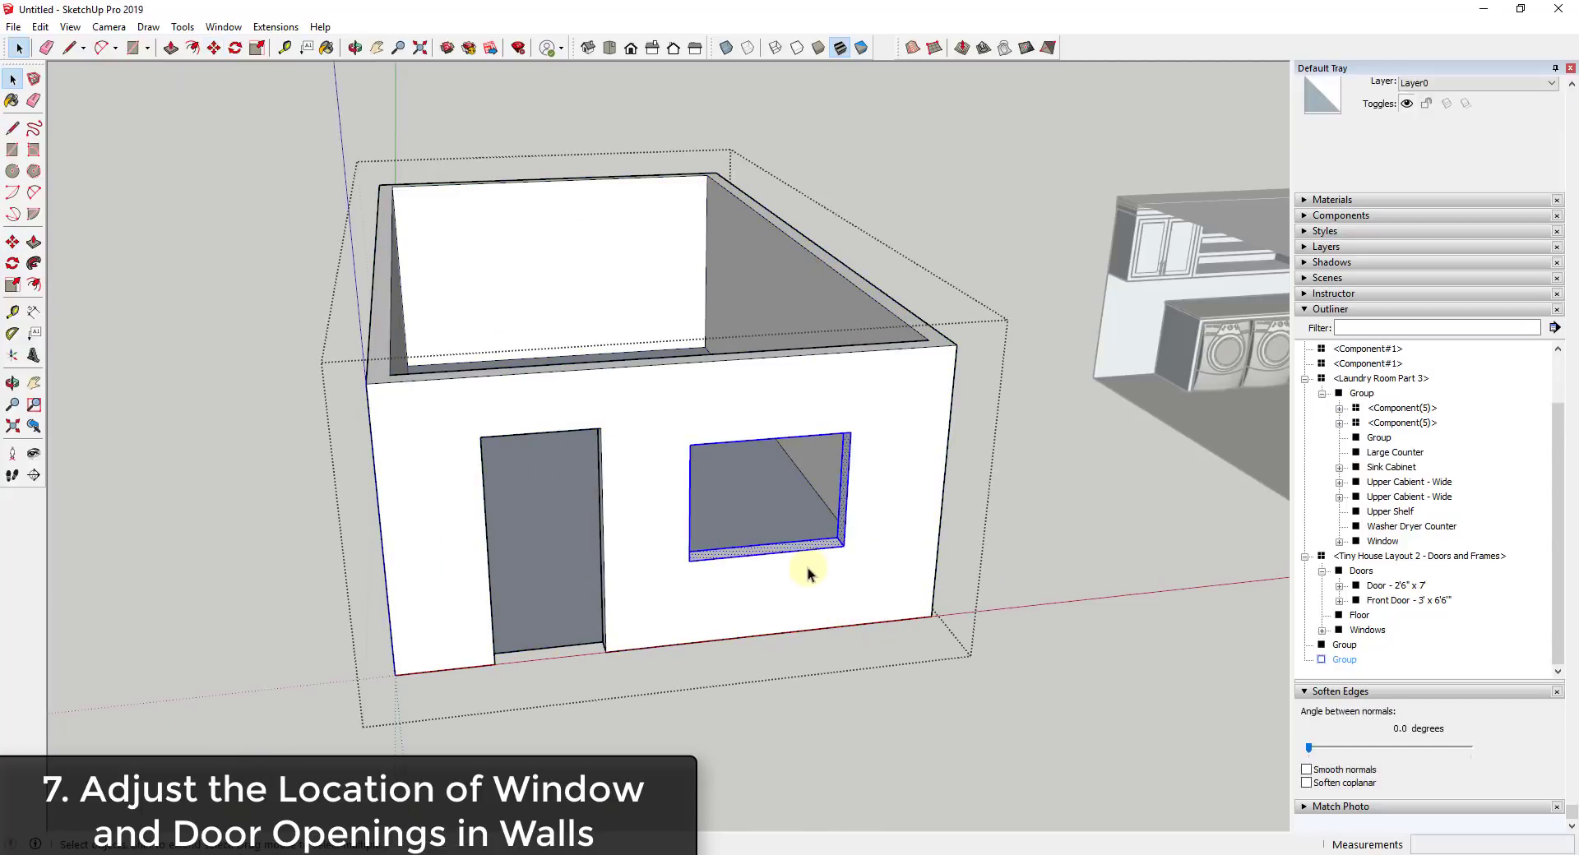
{"action": "key", "text": "m"}
{"action": "left_click", "coordinate": [845, 544]}
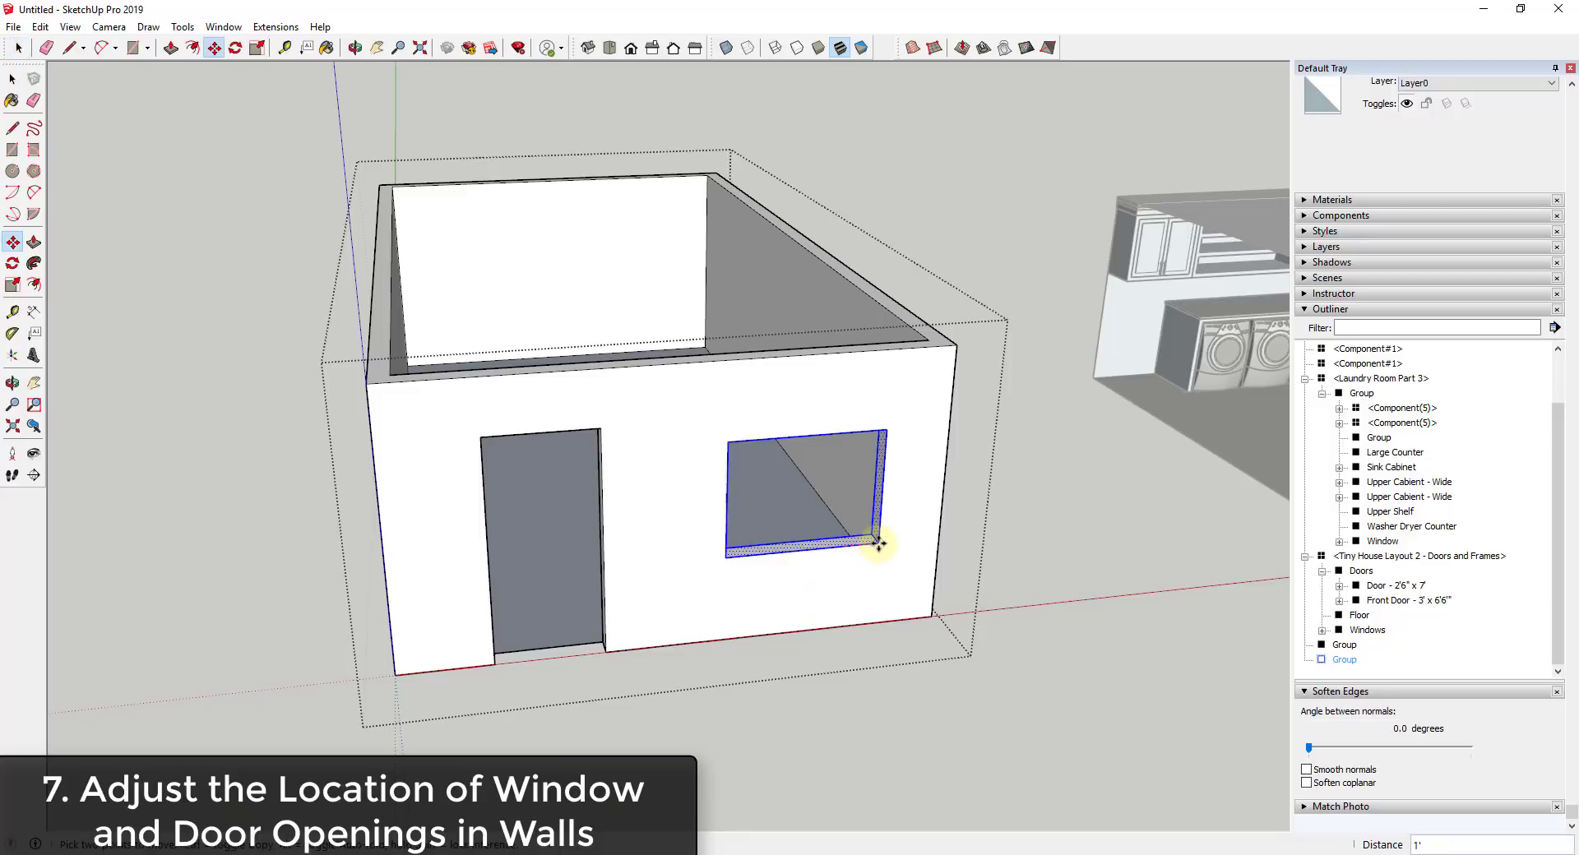
{"action": "left_click", "coordinate": [878, 544]}
{"action": "key", "text": "space"}
{"action": "scroll", "coordinate": [855, 503], "scroll_direction": "up", "scroll_amount": 5}
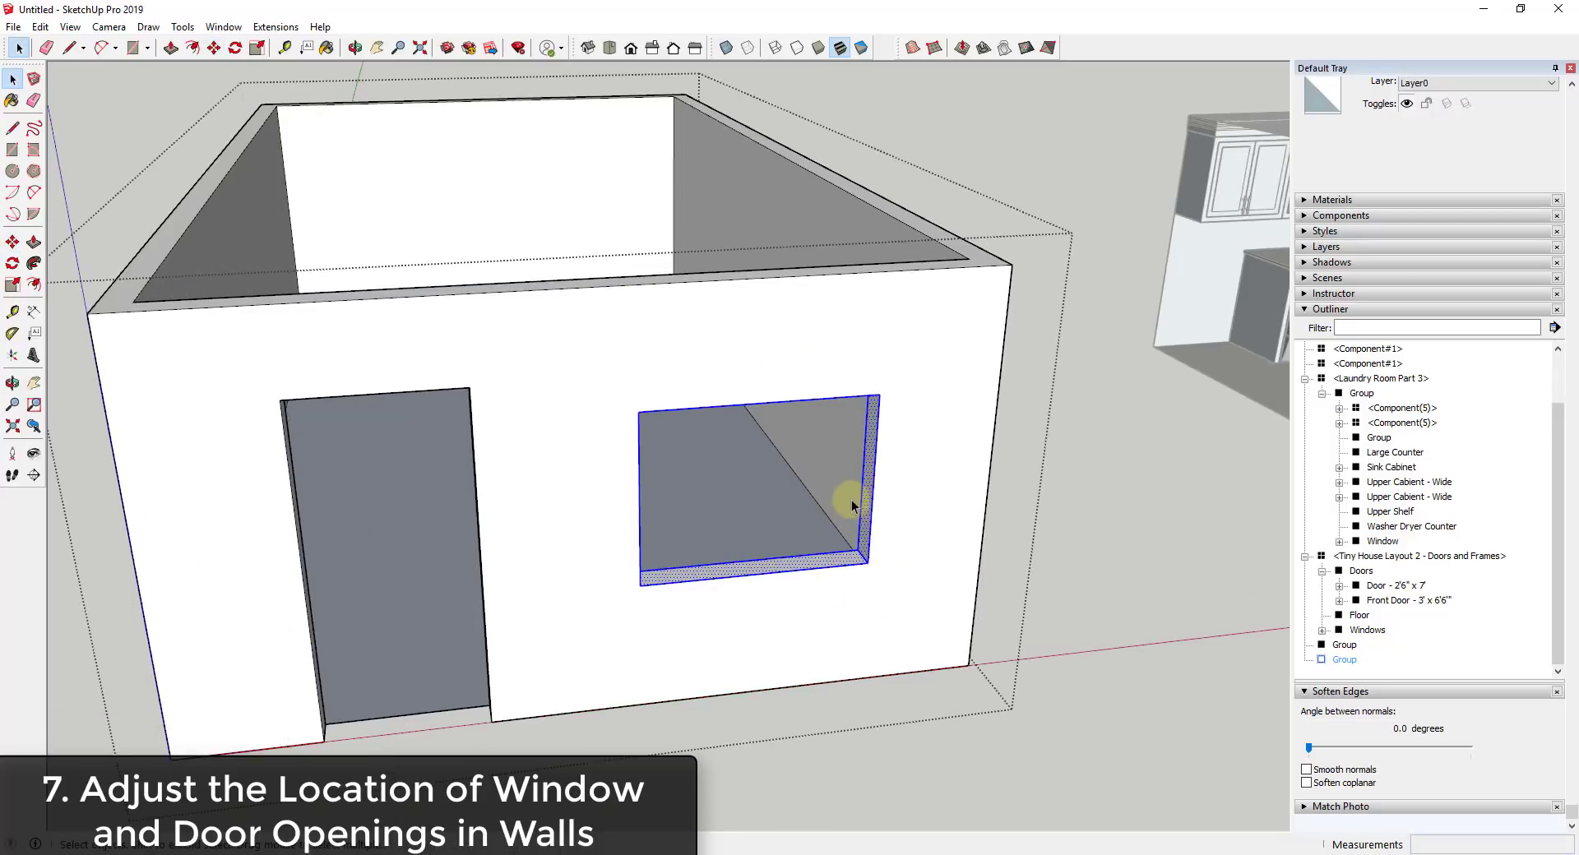
- Try to narrow the front window opening by using Push/Pull on its side face farthest from the door
{"action": "left_click", "coordinate": [868, 499]}
{"action": "key", "text": "p"}
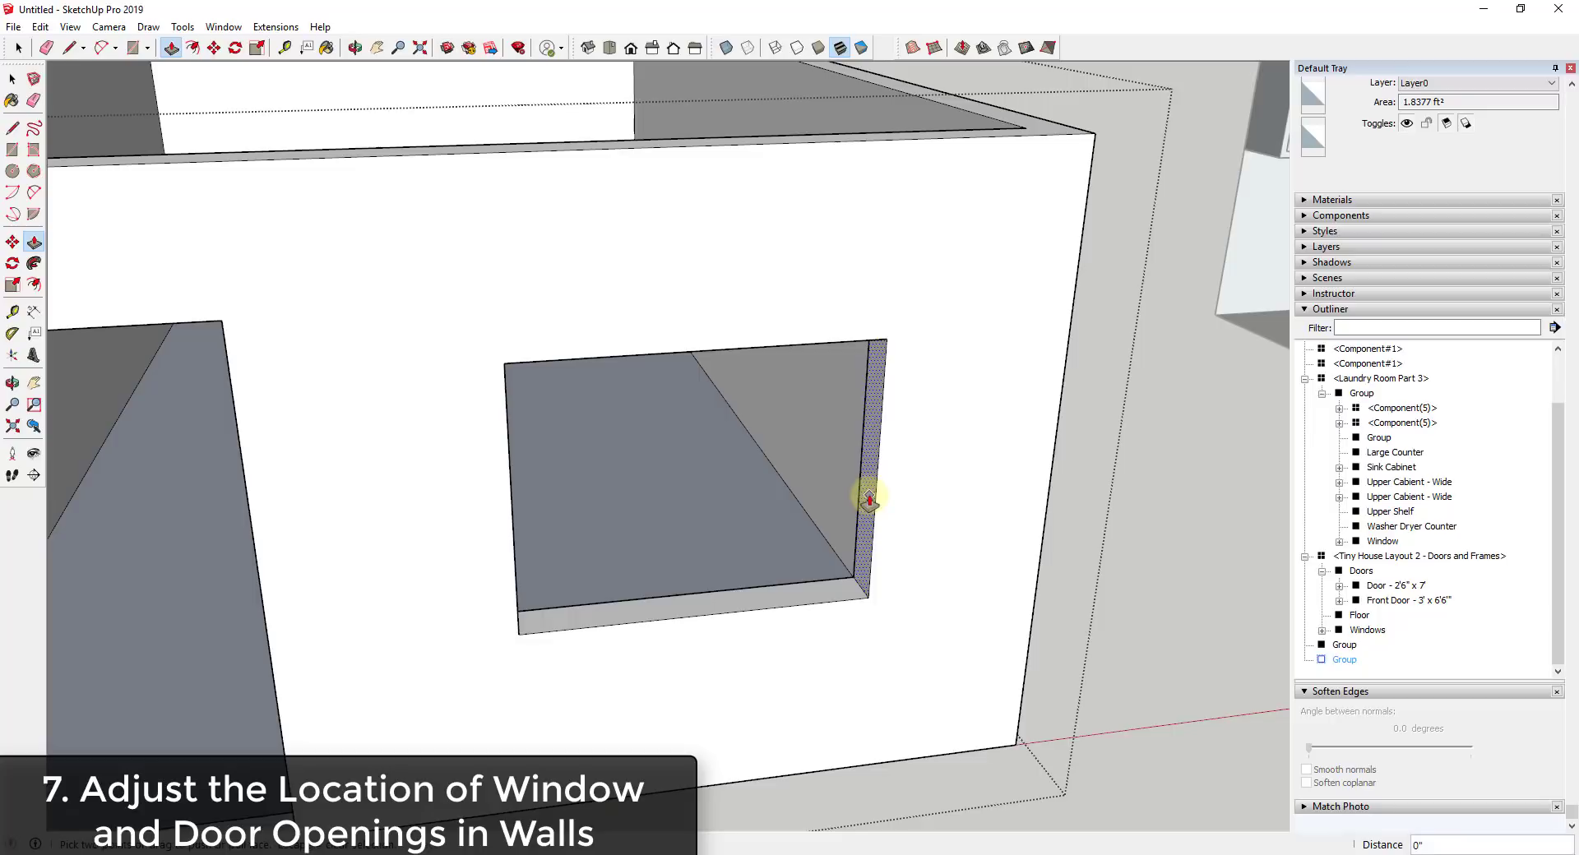
{"action": "left_click", "coordinate": [868, 499]}
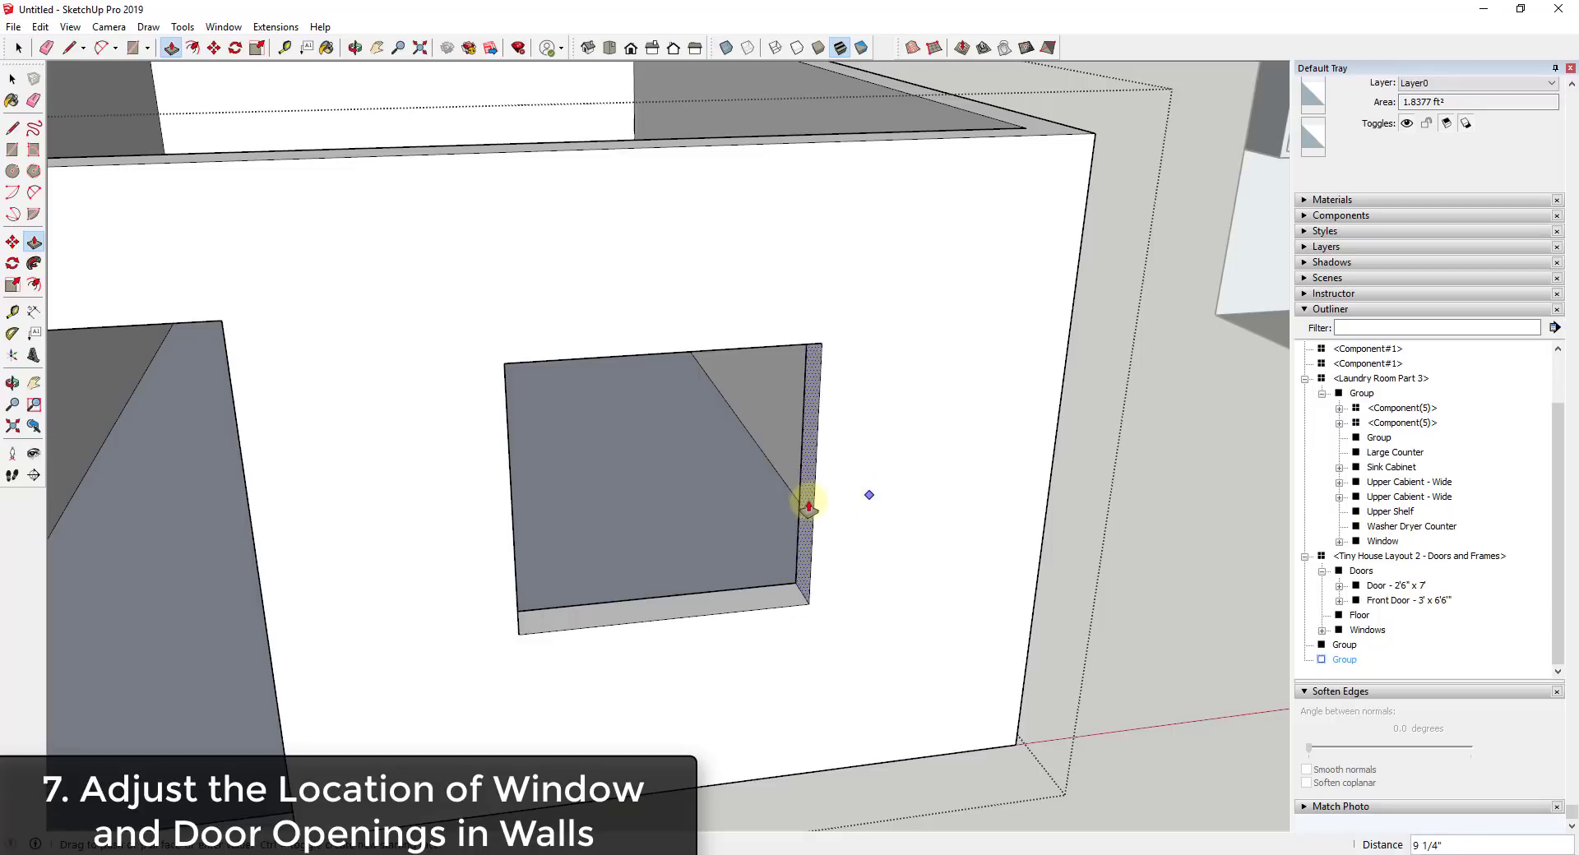
{"action": "key", "text": "space"}
- Move the window opening's far side face toward the door along the red axis to narrow the opening, and clear its selection
{"action": "key", "text": "m"}
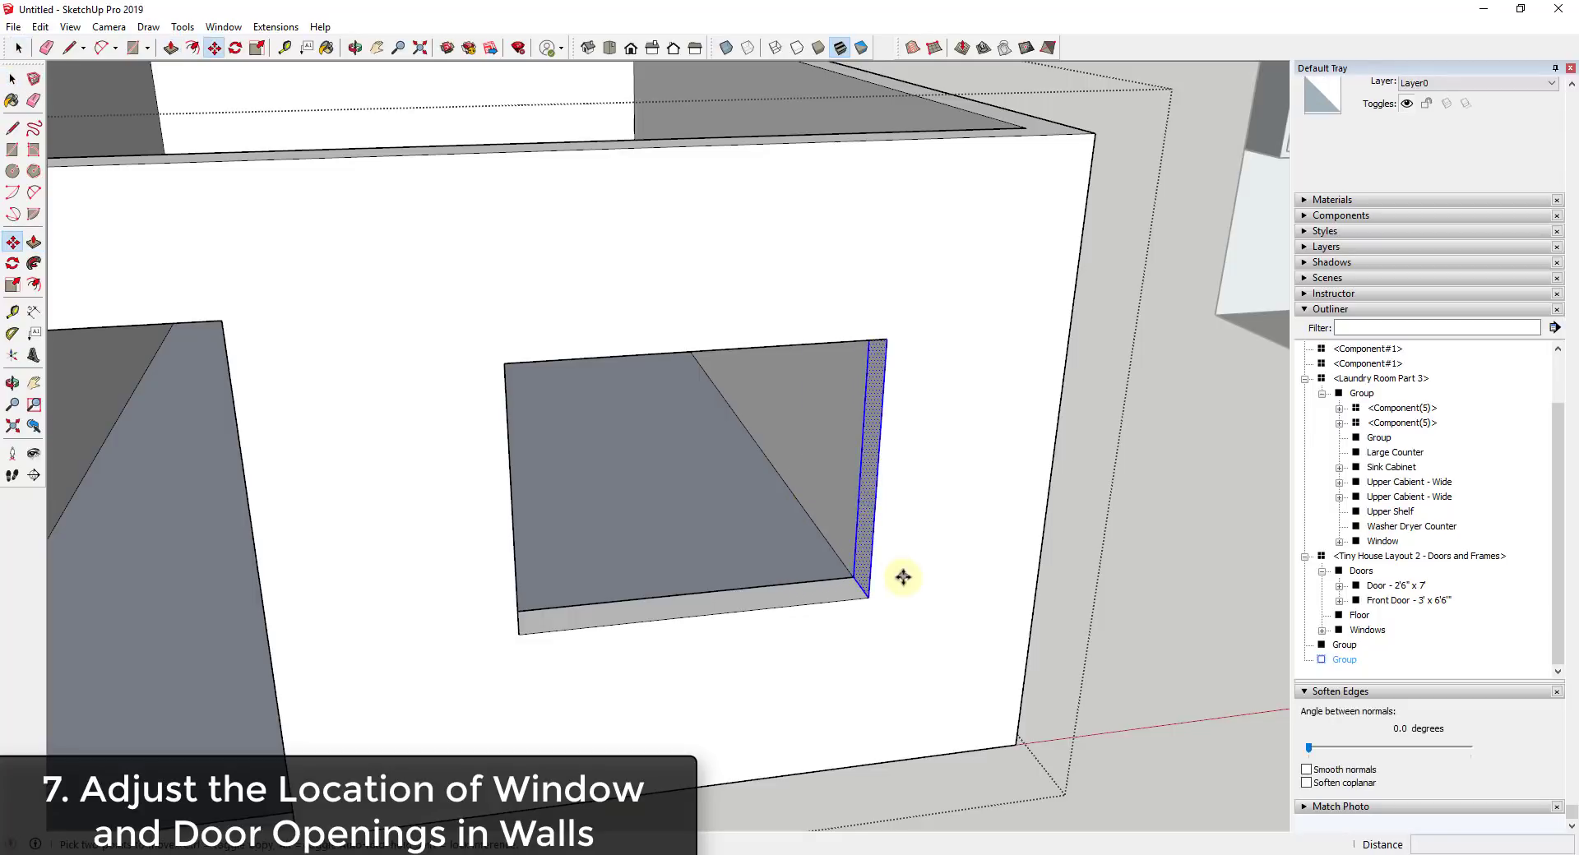
{"action": "left_click", "coordinate": [868, 598]}
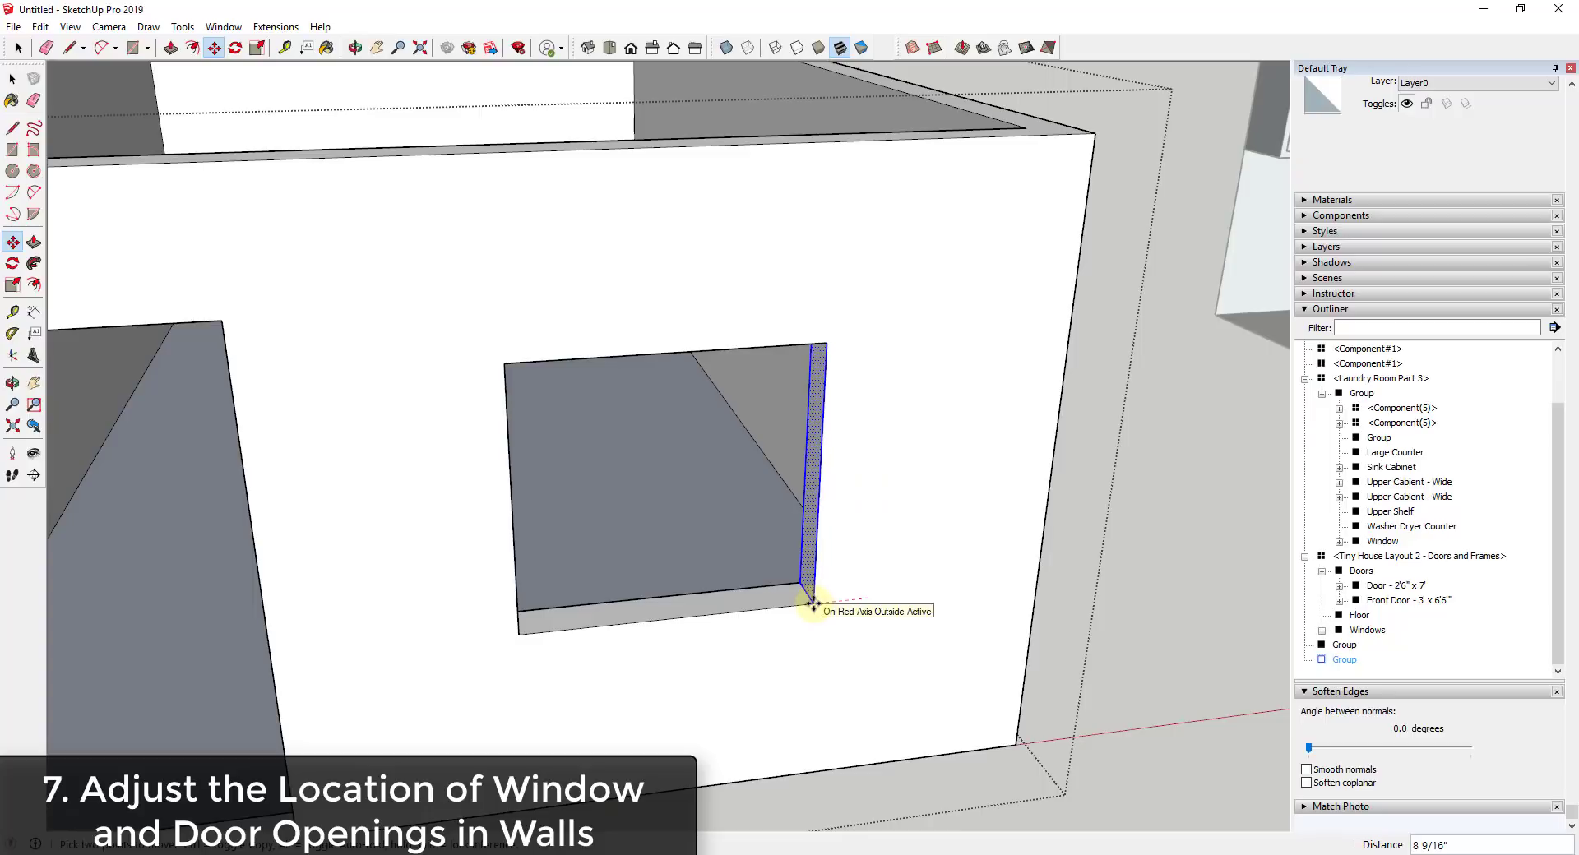
{"action": "key", "text": "Return"}
{"action": "key", "text": "space"}
{"action": "left_click", "coordinate": [886, 584]}
{"action": "scroll", "coordinate": [890, 579], "scroll_direction": "down", "scroll_amount": 5}
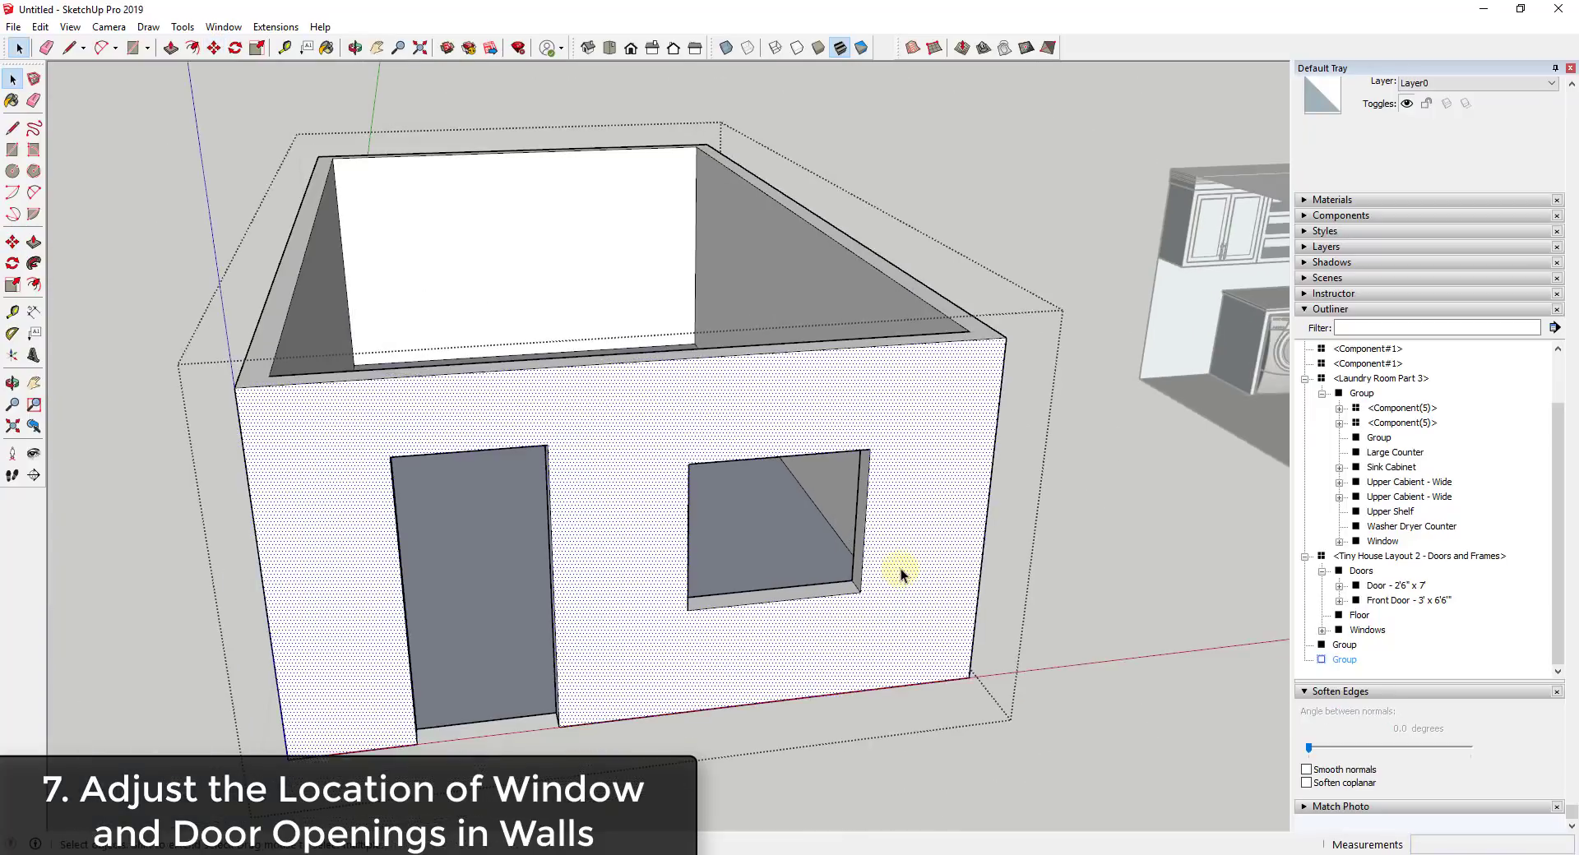
- Select the whole door opening, move it about 1' 10" along the wall away from the window, and close the building group
{"action": "middle_click_drag", "start_coordinate": [883, 551], "coordinate": [640, 545]}
{"action": "key", "text": "space"}
{"action": "left_click_drag", "start_coordinate": [403, 372], "coordinate": [685, 697]}
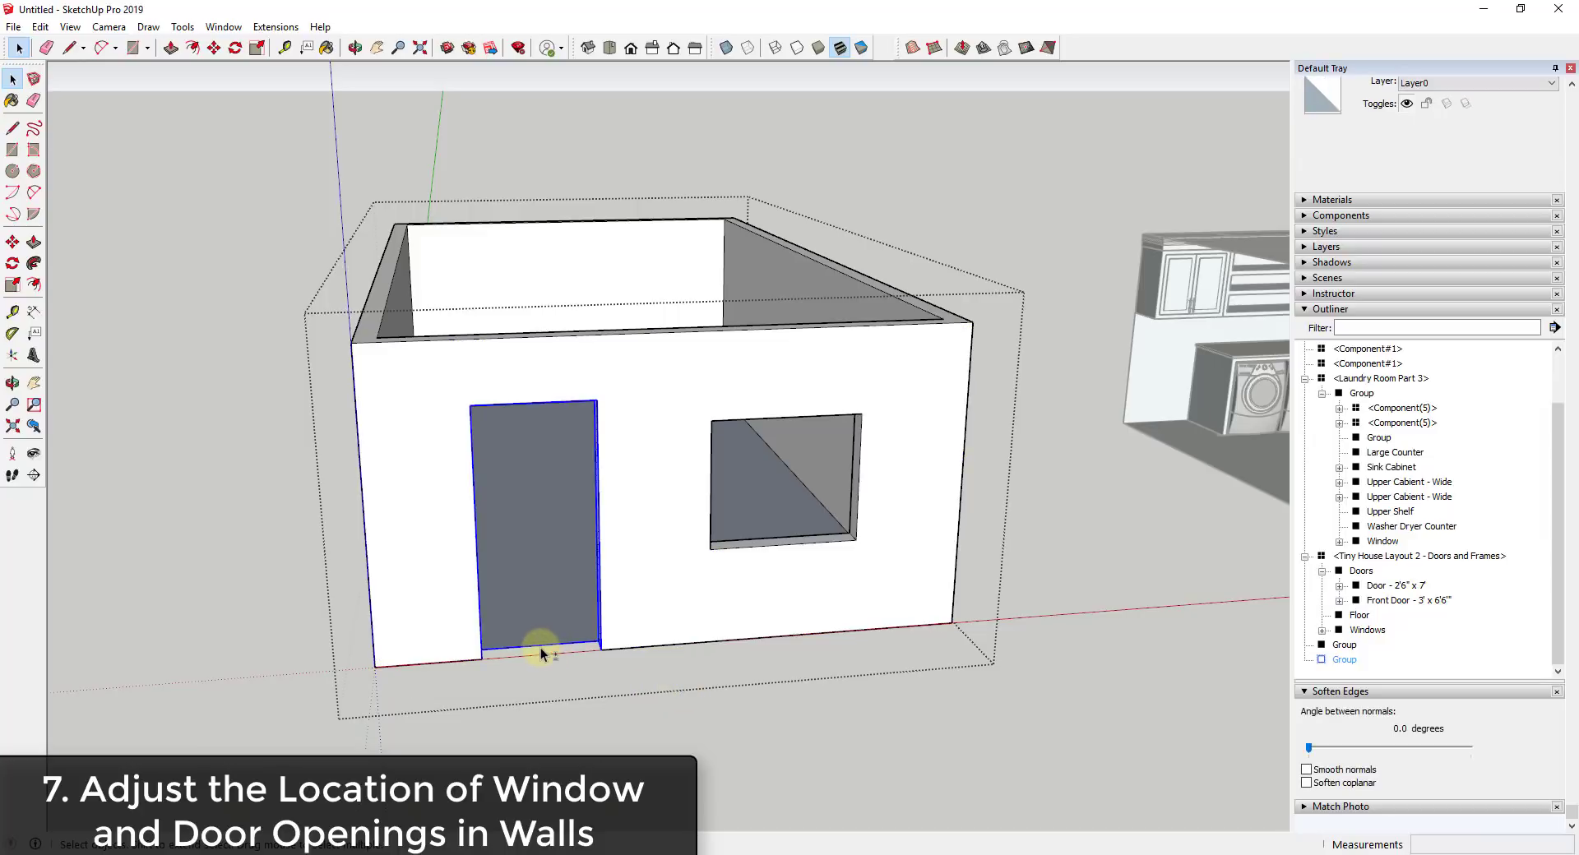
{"action": "key", "text": "m"}
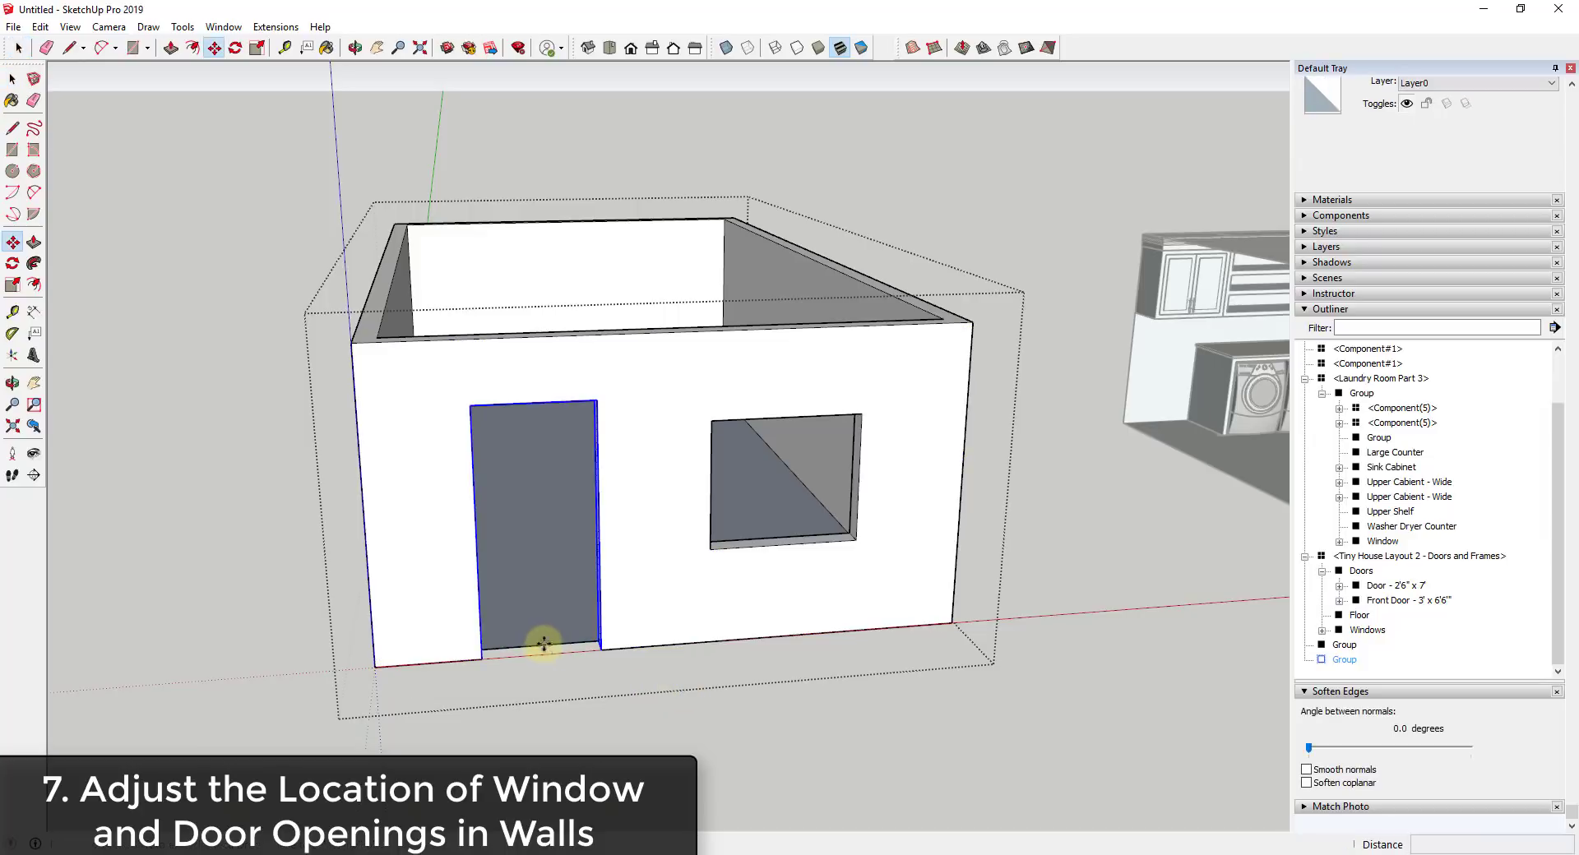
{"action": "left_click", "coordinate": [609, 646]}
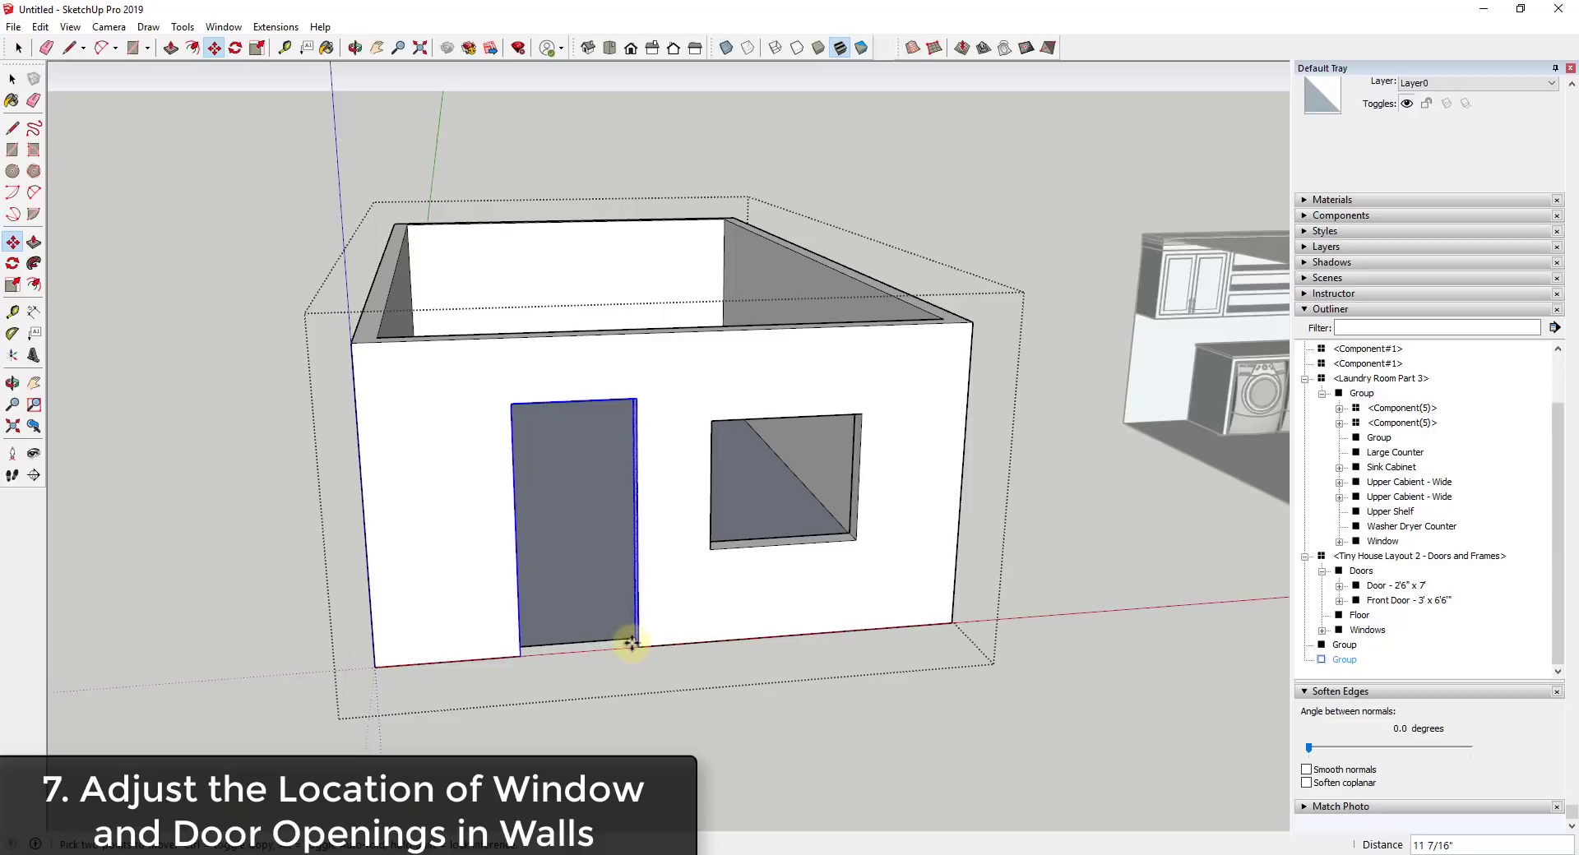
{"action": "left_click", "coordinate": [521, 656]}
{"action": "scroll", "coordinate": [719, 628], "scroll_direction": "down", "scroll_amount": 2}
{"action": "scroll", "coordinate": [560, 566], "scroll_direction": "up", "scroll_amount": 3}
{"action": "key", "text": "space"}
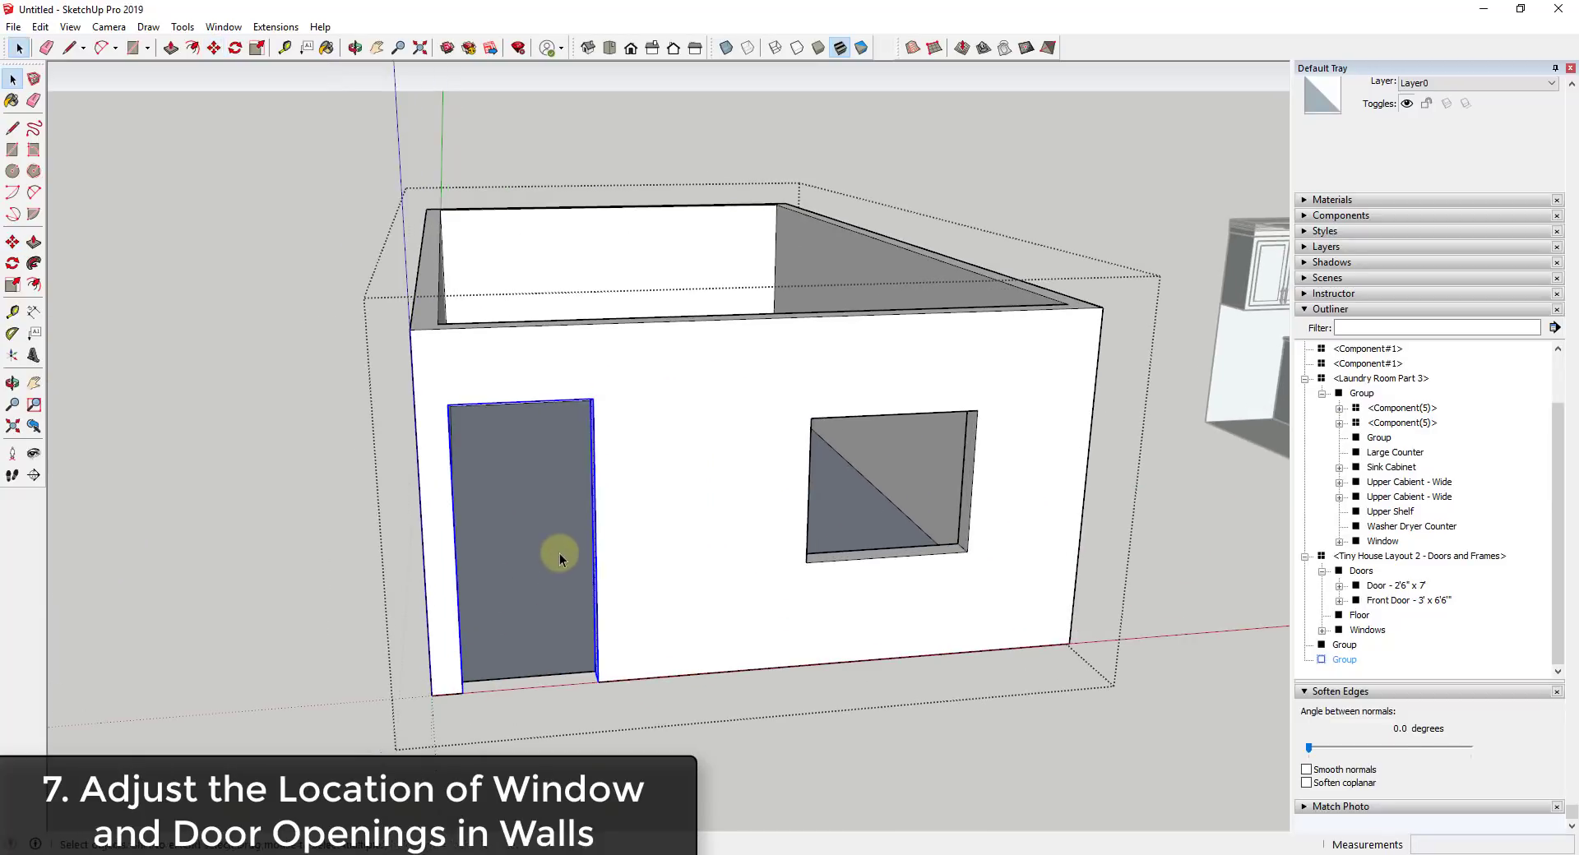
{"action": "scroll", "coordinate": [600, 554], "scroll_direction": "up", "scroll_amount": 2}
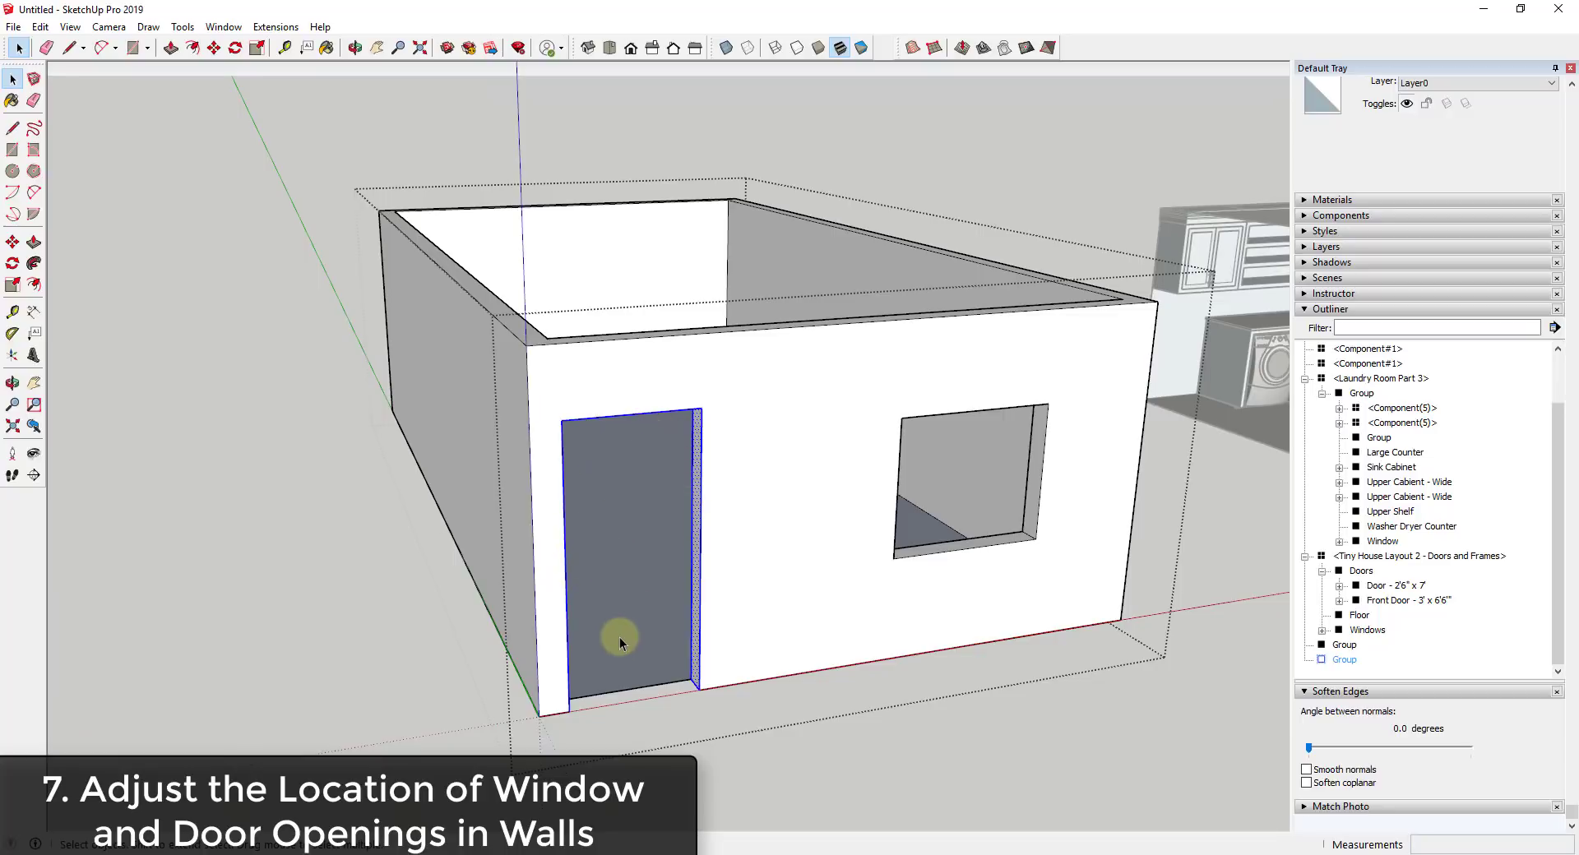
{"action": "scroll", "coordinate": [603, 648], "scroll_direction": "down", "scroll_amount": 3}
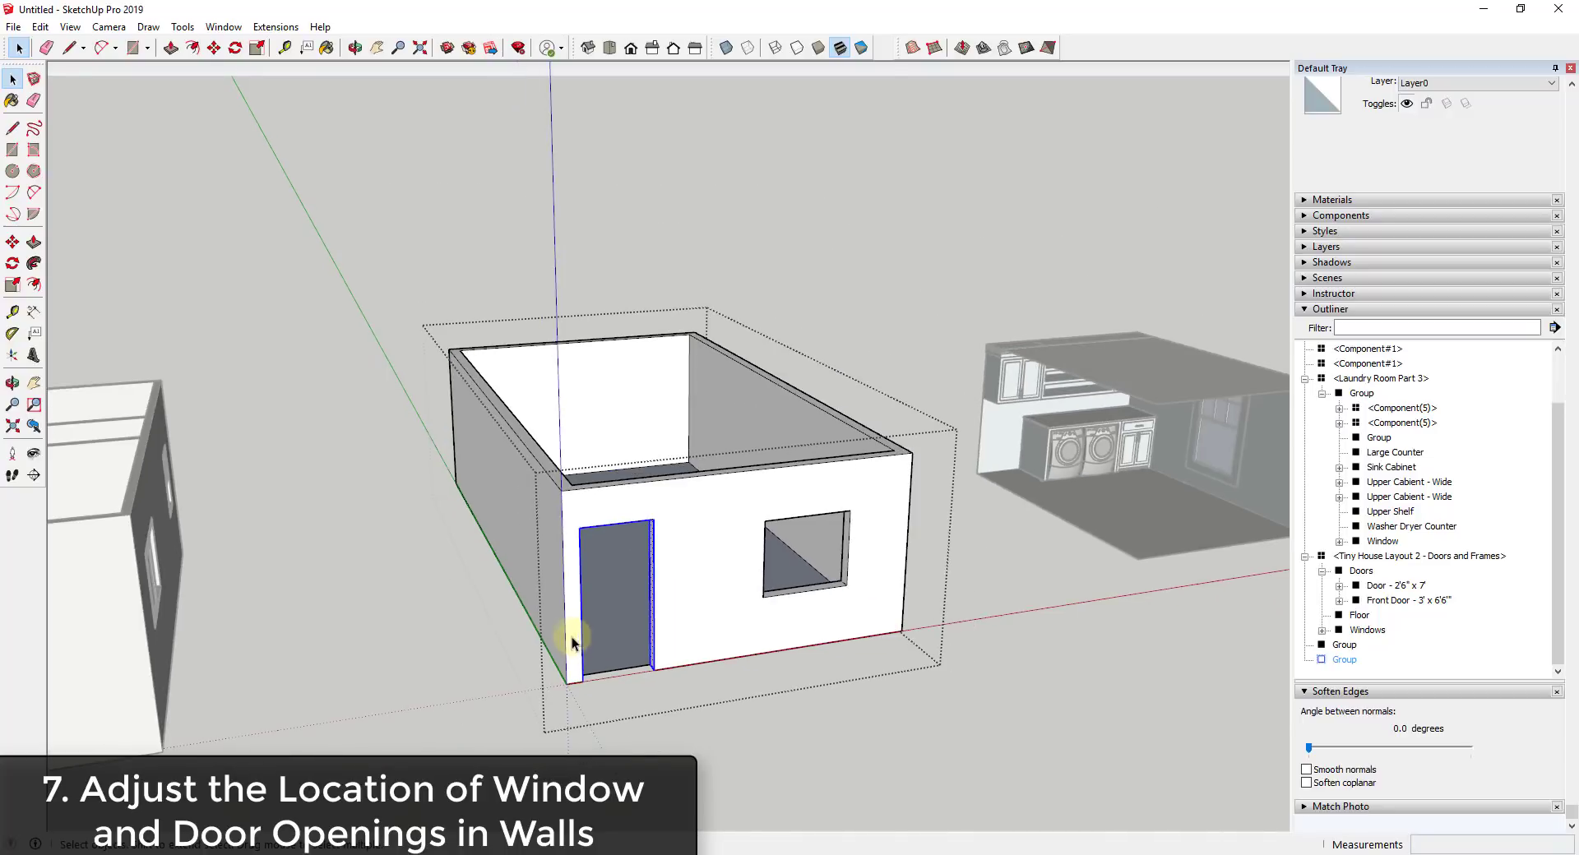
{"action": "left_click", "coordinate": [1028, 620]}
- Open the Washer Dryer Counter group nested inside the laundry room component for editing
{"action": "middle_click_drag", "start_coordinate": [1028, 620], "coordinate": [984, 558]}
{"action": "scroll", "coordinate": [546, 529], "scroll_direction": "down", "scroll_amount": 2}
{"action": "scroll", "coordinate": [1085, 526], "scroll_direction": "up", "scroll_amount": 1}
{"action": "middle_click_drag", "start_coordinate": [1078, 526], "coordinate": [873, 420]}
{"action": "scroll", "coordinate": [946, 530], "scroll_direction": "up", "scroll_amount": 2}
{"action": "scroll", "coordinate": [868, 415], "scroll_direction": "up", "scroll_amount": 1}
{"action": "scroll", "coordinate": [867, 417], "scroll_direction": "up", "scroll_amount": 6}
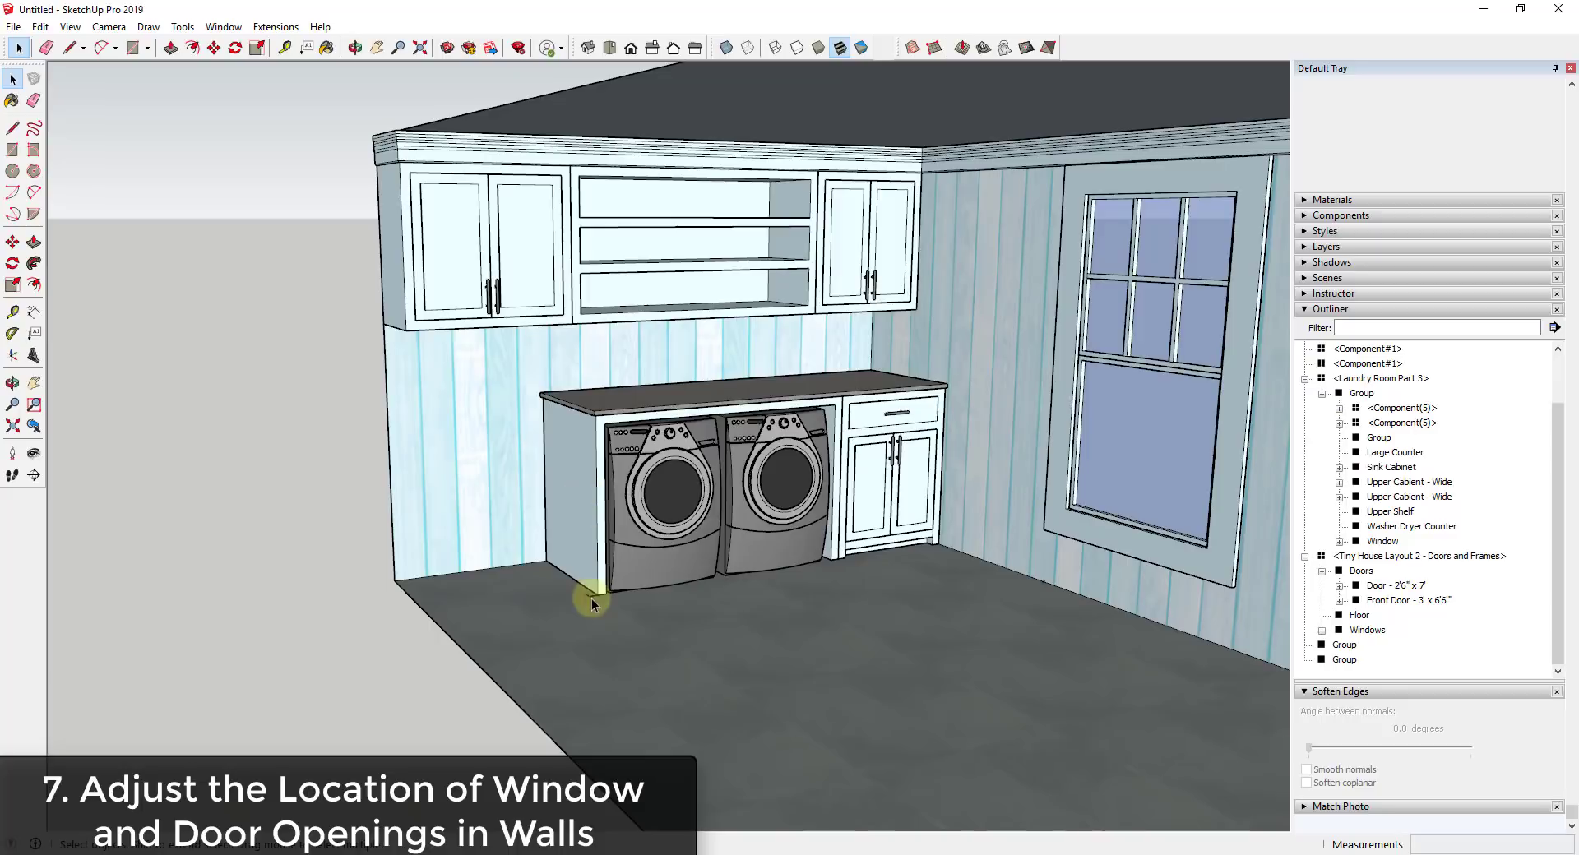
{"action": "scroll", "coordinate": [613, 451], "scroll_direction": "up", "scroll_amount": 5}
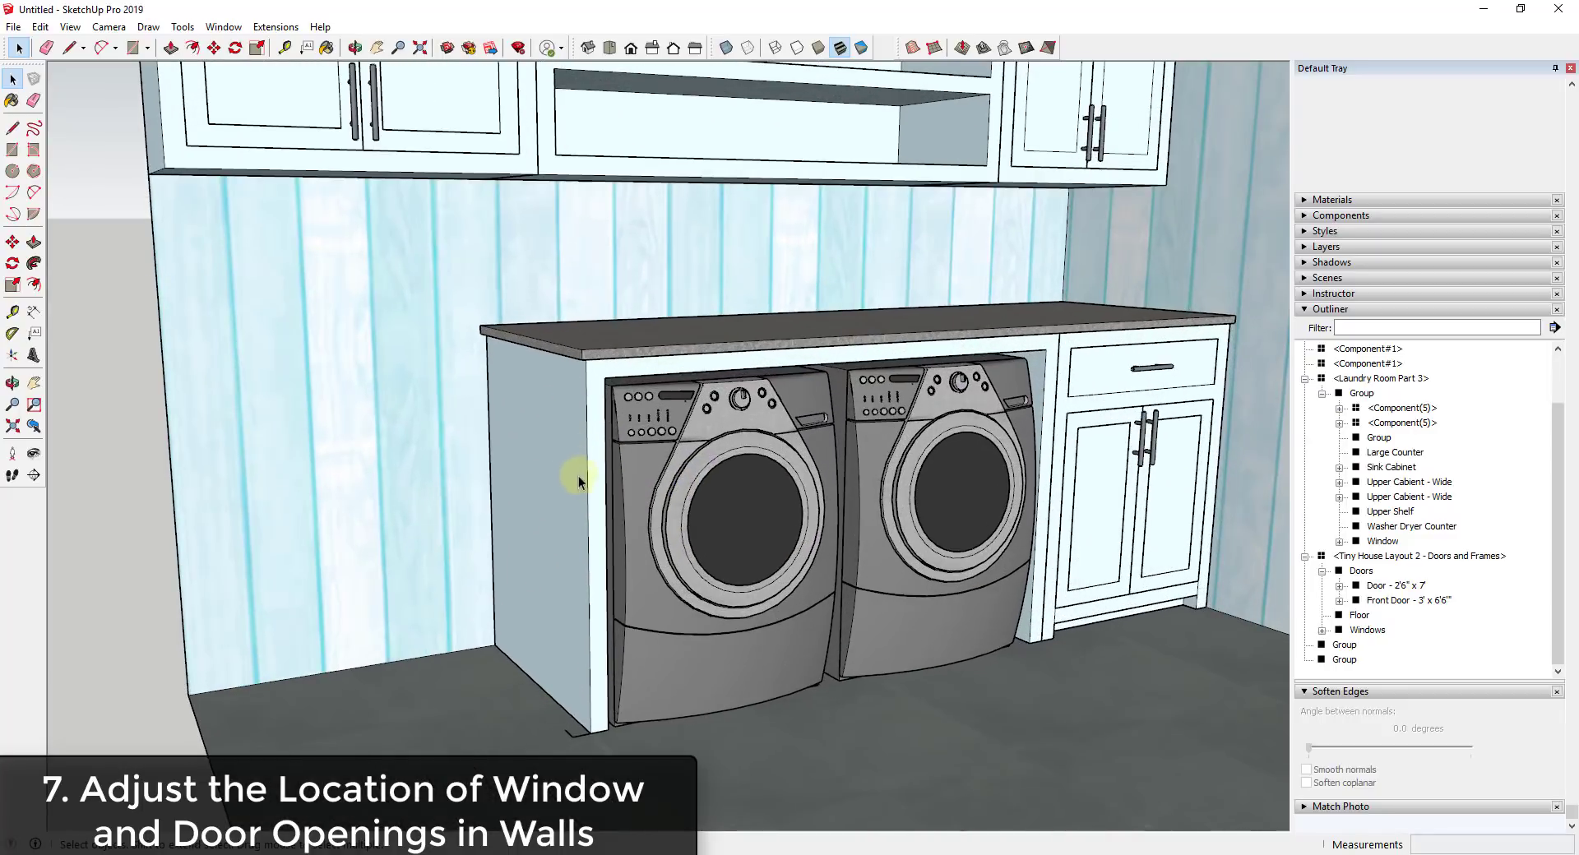
{"action": "left_click", "coordinate": [532, 454]}
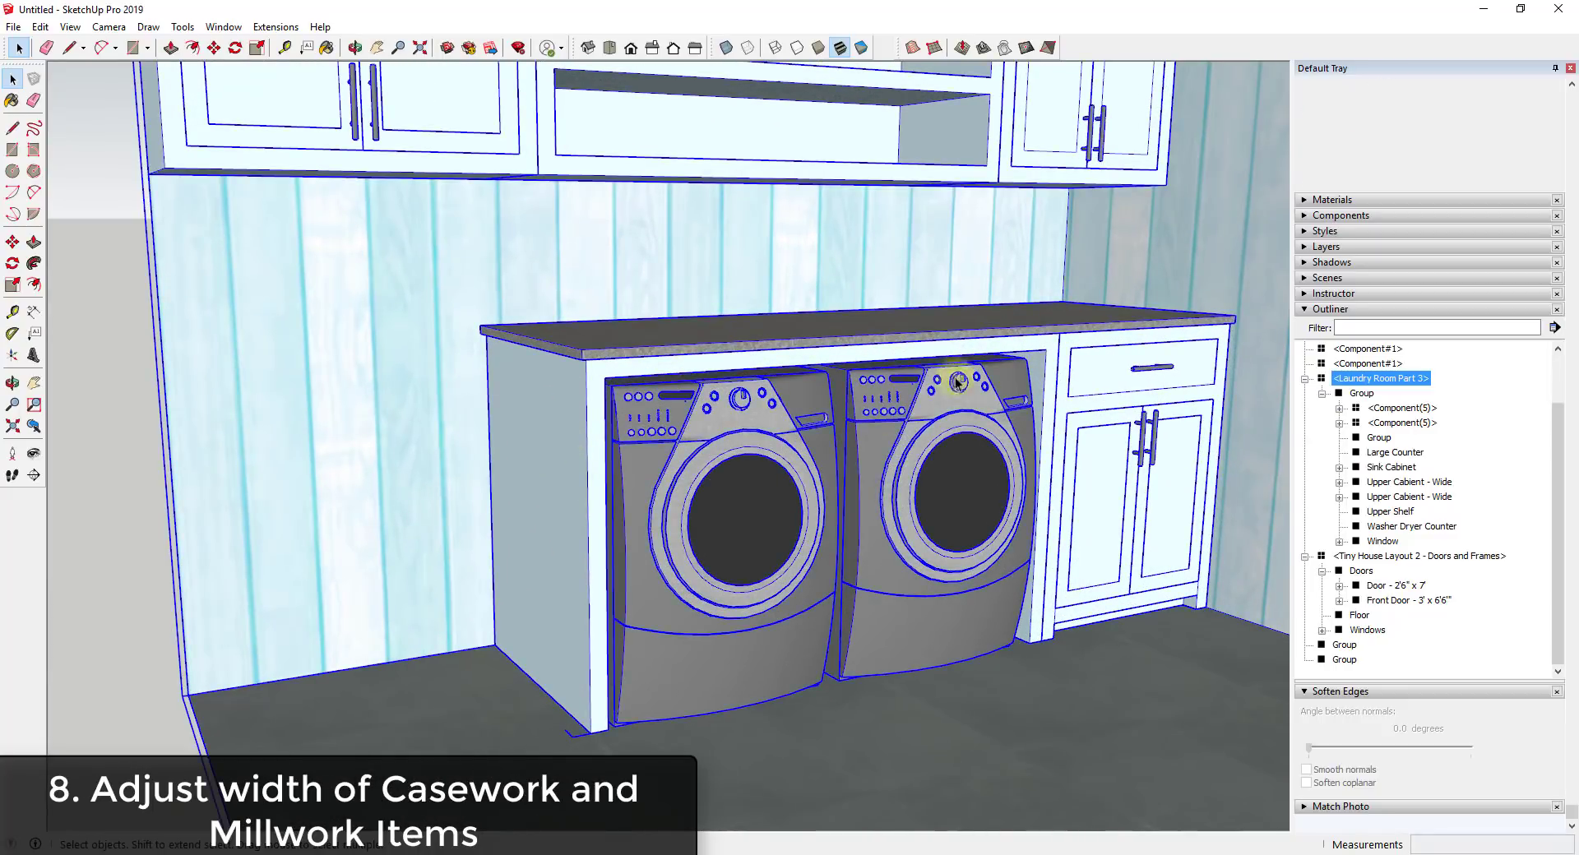
{"action": "double_click", "coordinate": [540, 452]}
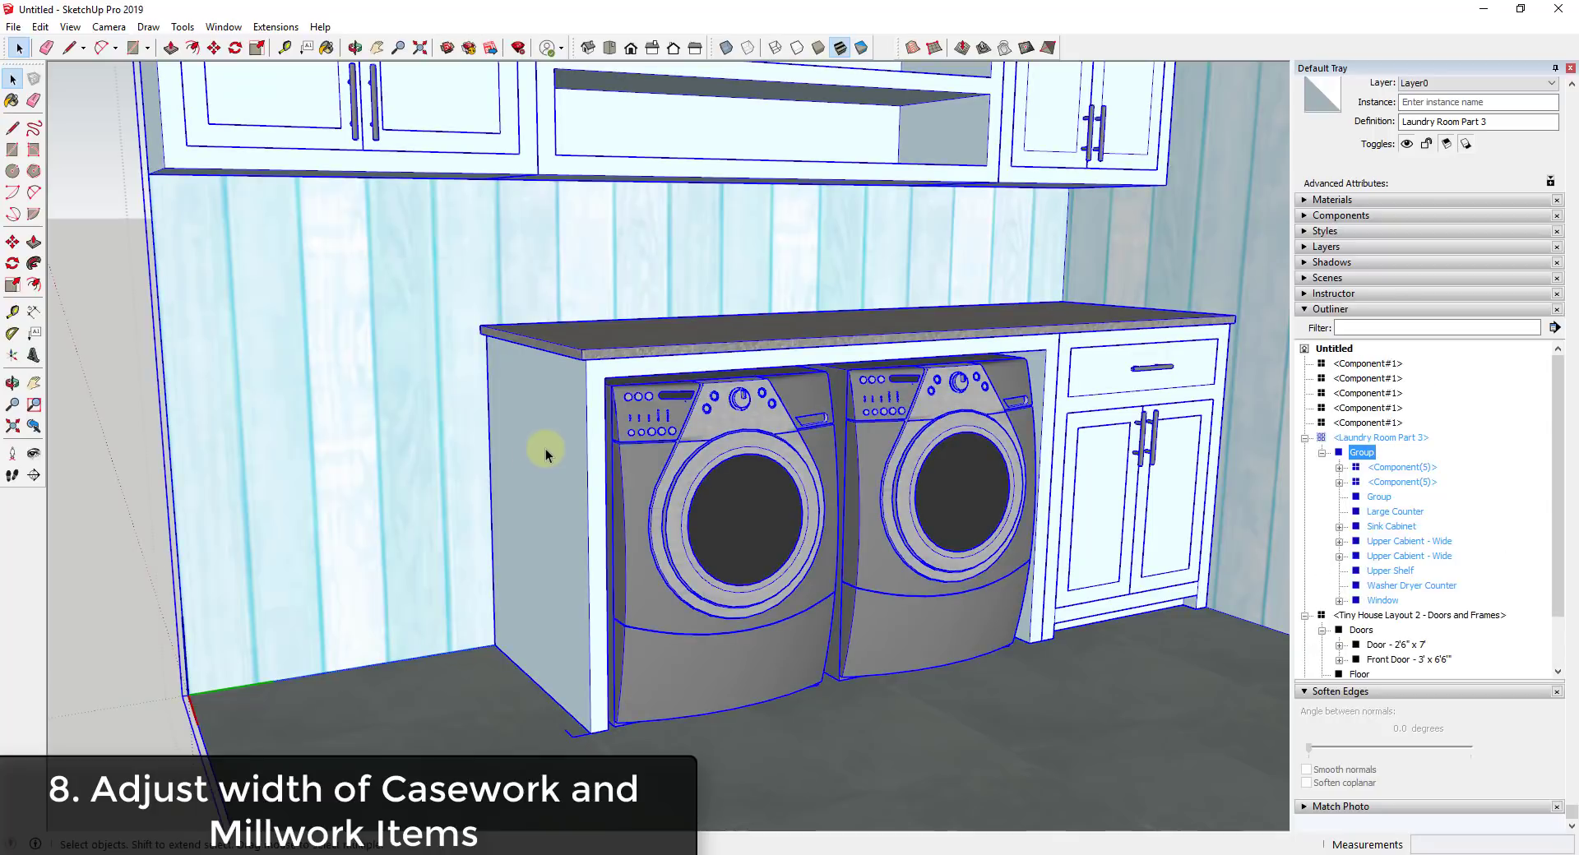
{"action": "double_click", "coordinate": [546, 453]}
{"action": "left_click", "coordinate": [546, 453]}
{"action": "double_click", "coordinate": [546, 453]}
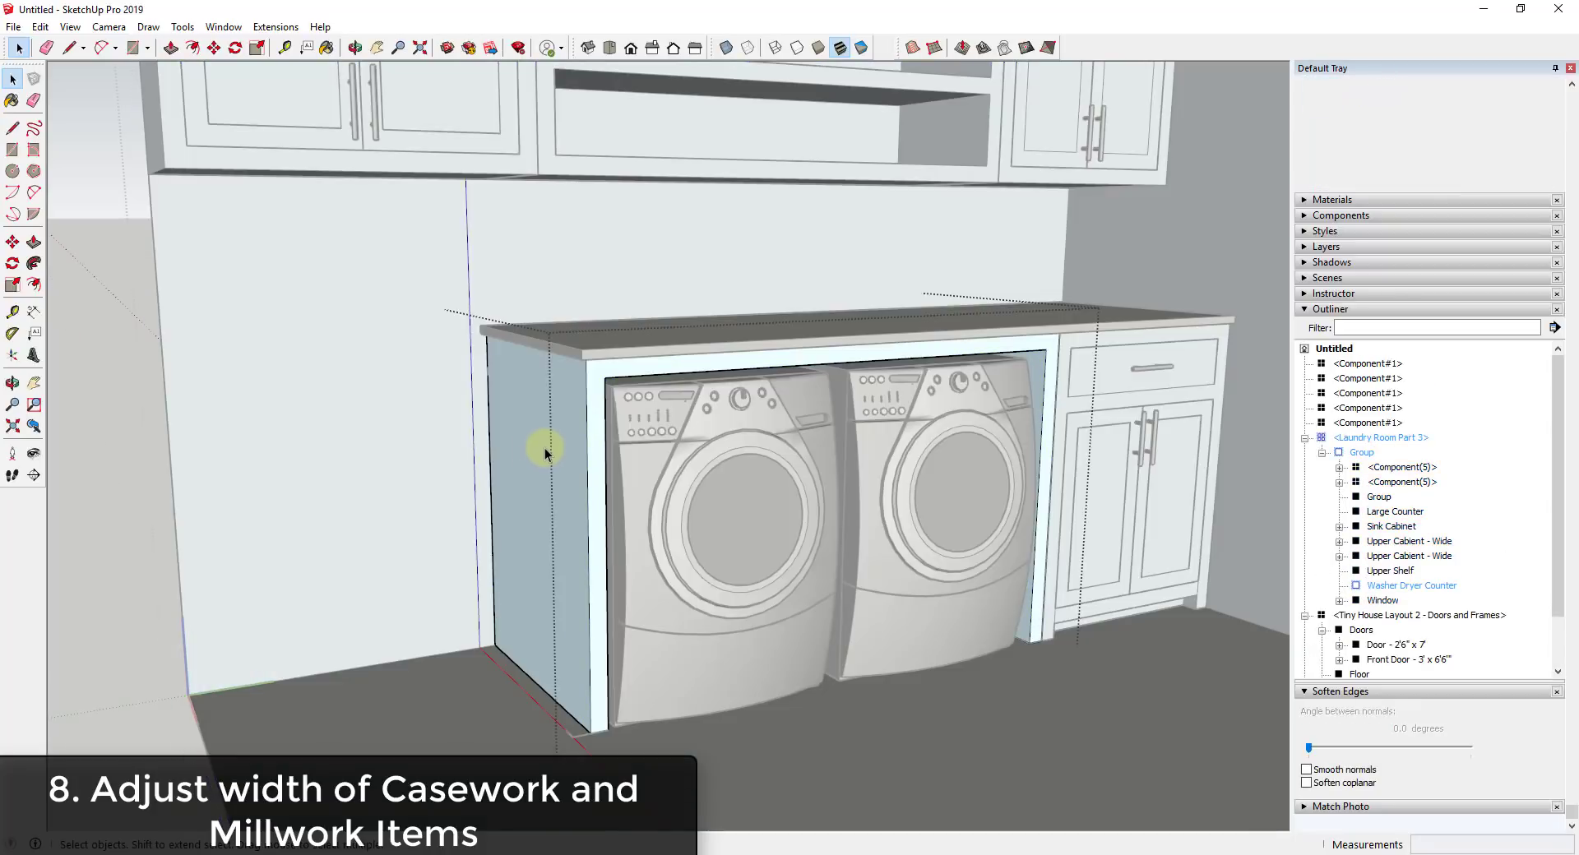
- Select the washer and dryer counter's whole free-end panel and move it about 4" inward along the counter to reduce the width
{"action": "left_click", "coordinate": [544, 447]}
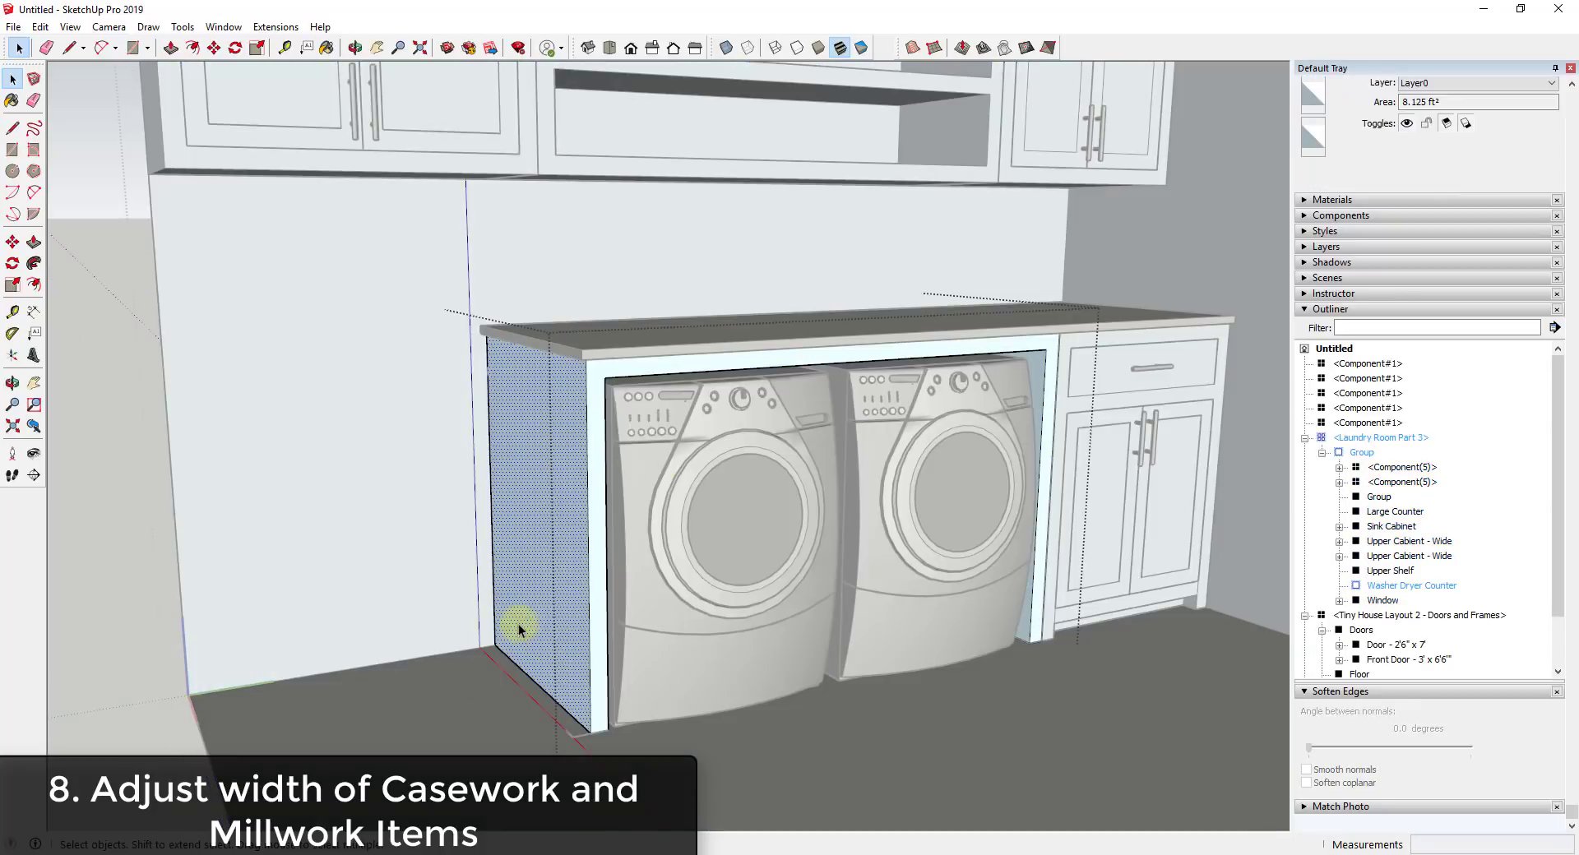
{"action": "left_click", "coordinate": [685, 595]}
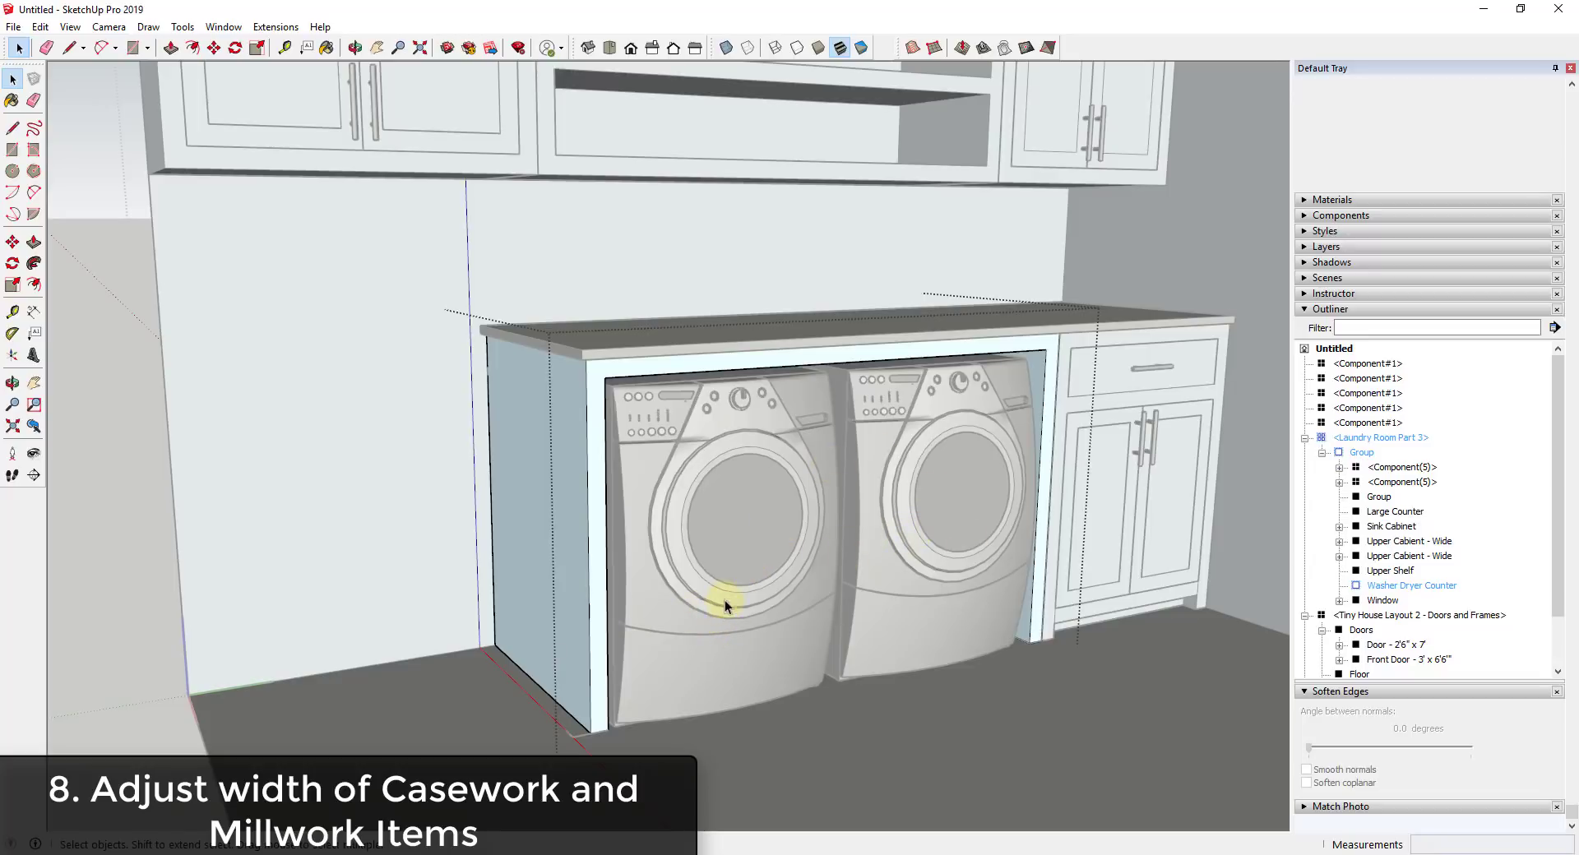
{"action": "left_click", "coordinate": [556, 524]}
{"action": "left_click", "coordinate": [593, 487]}
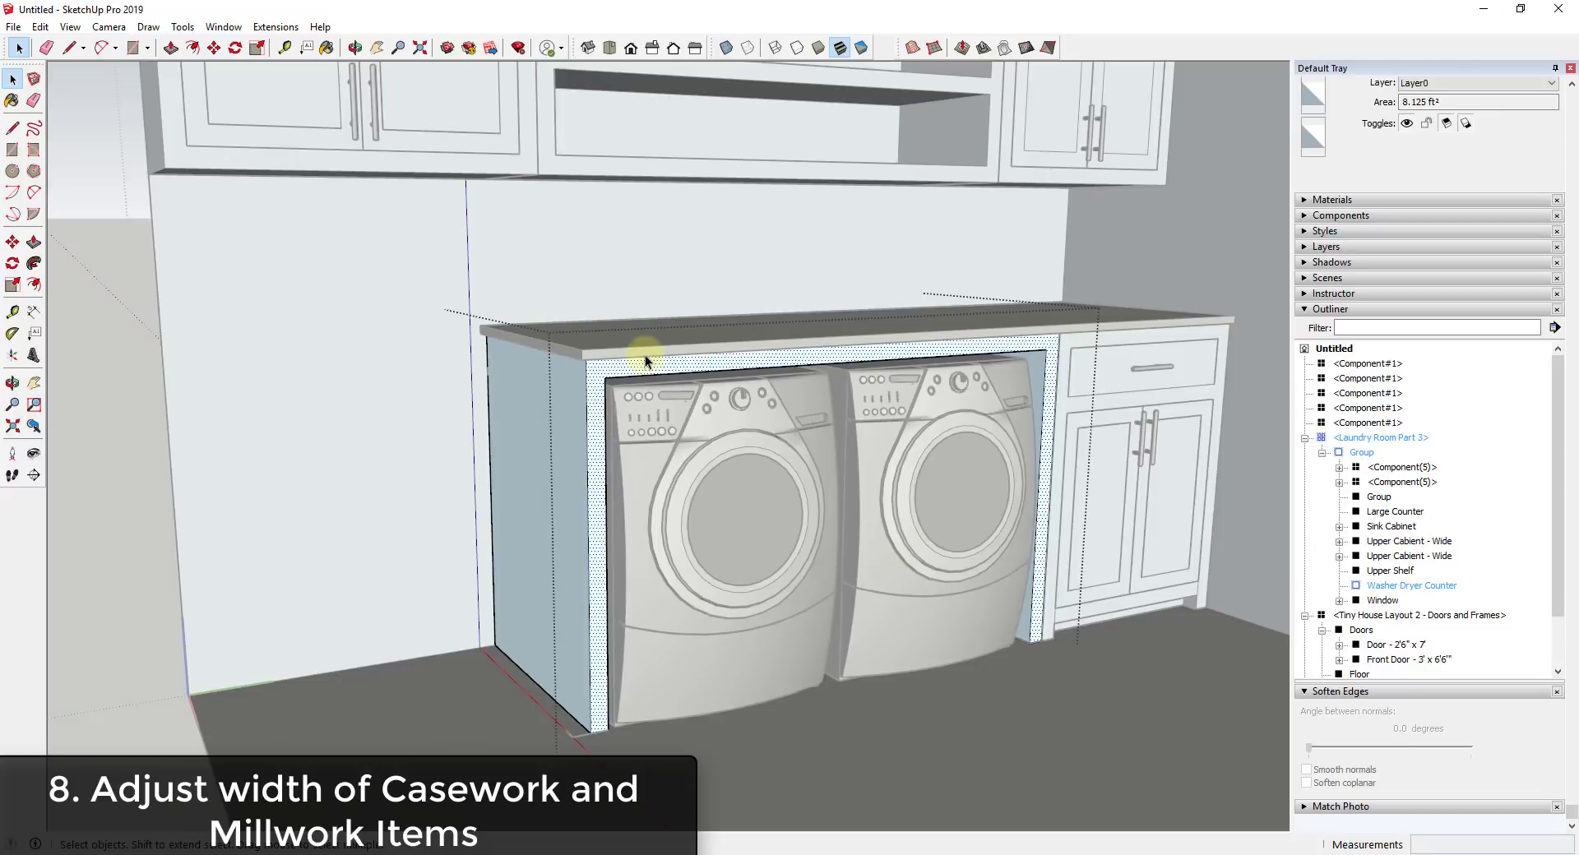
{"action": "left_click", "coordinate": [586, 433]}
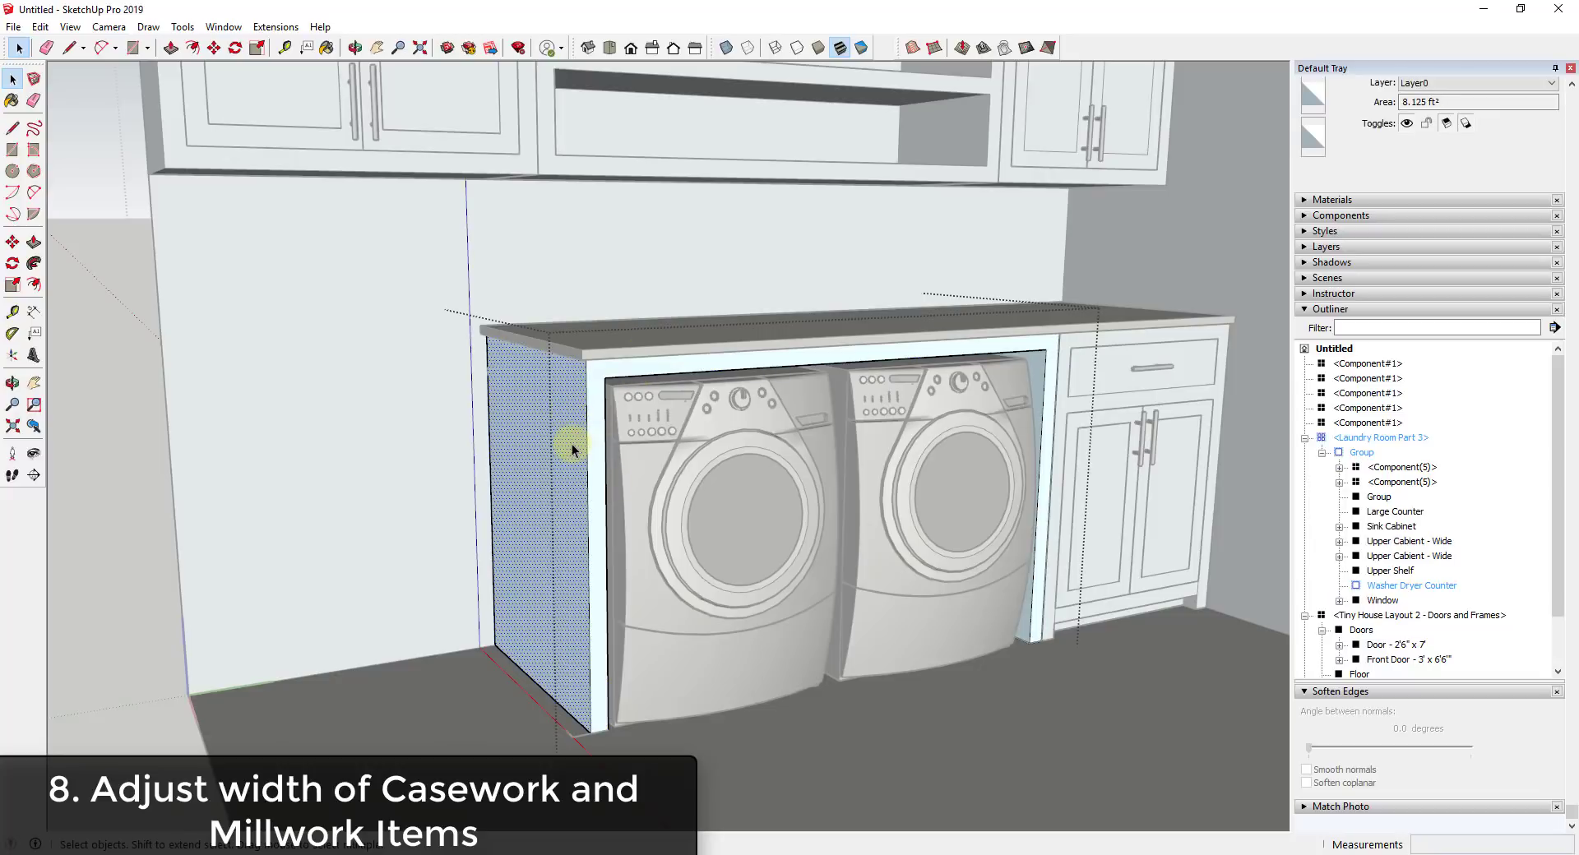
{"action": "middle_click_drag", "start_coordinate": [601, 505], "coordinate": [421, 485]}
{"action": "left_click_drag", "start_coordinate": [392, 266], "coordinate": [533, 747]}
{"action": "middle_click_drag", "start_coordinate": [503, 599], "coordinate": [541, 339]}
{"action": "key", "text": "m"}
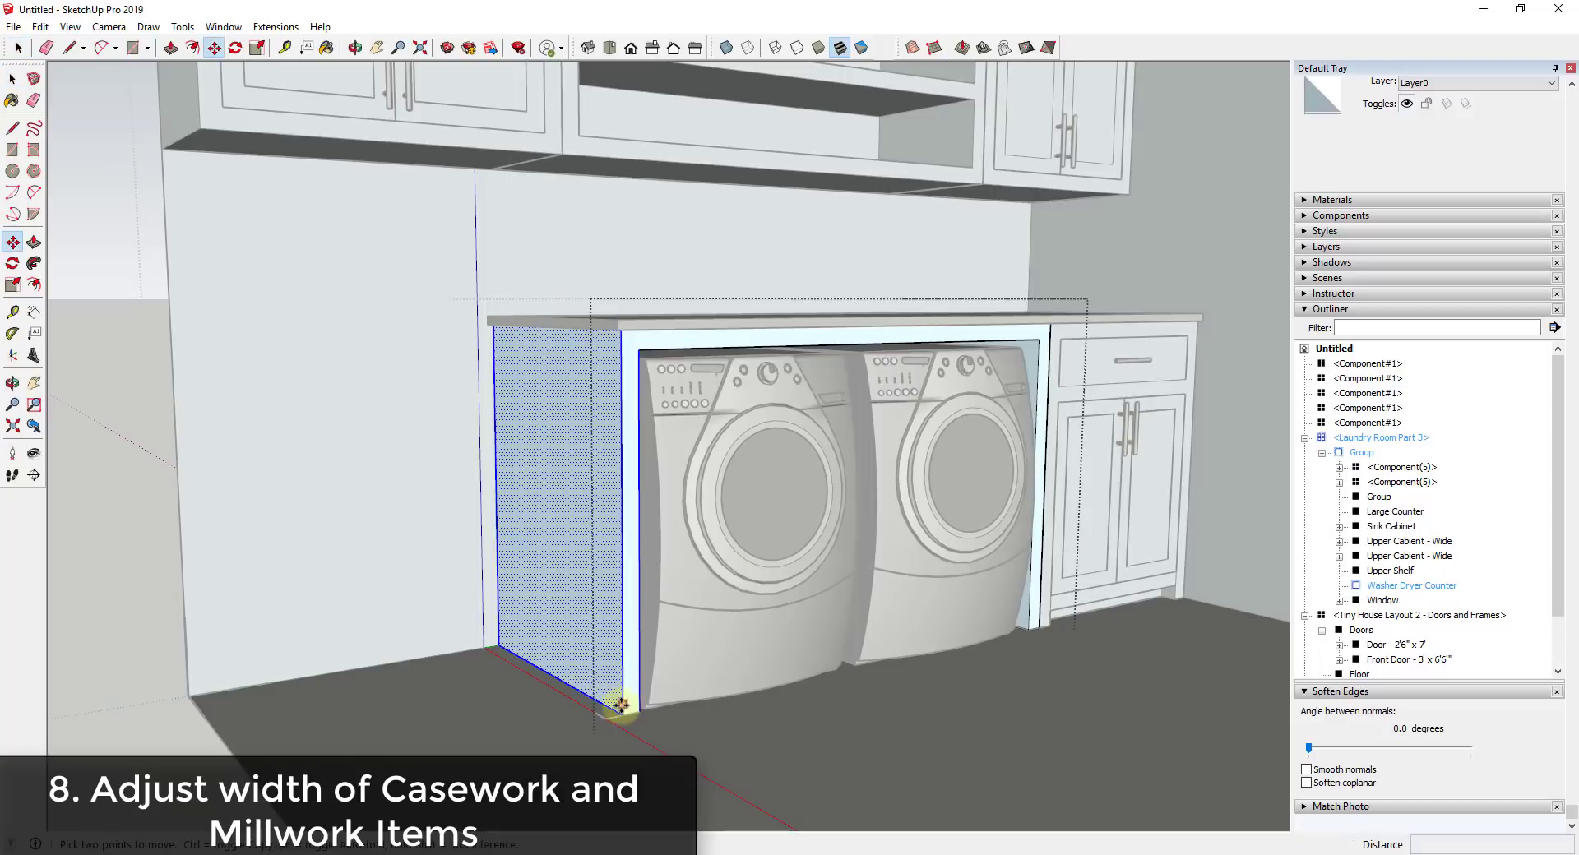
{"action": "left_click", "coordinate": [619, 712]}
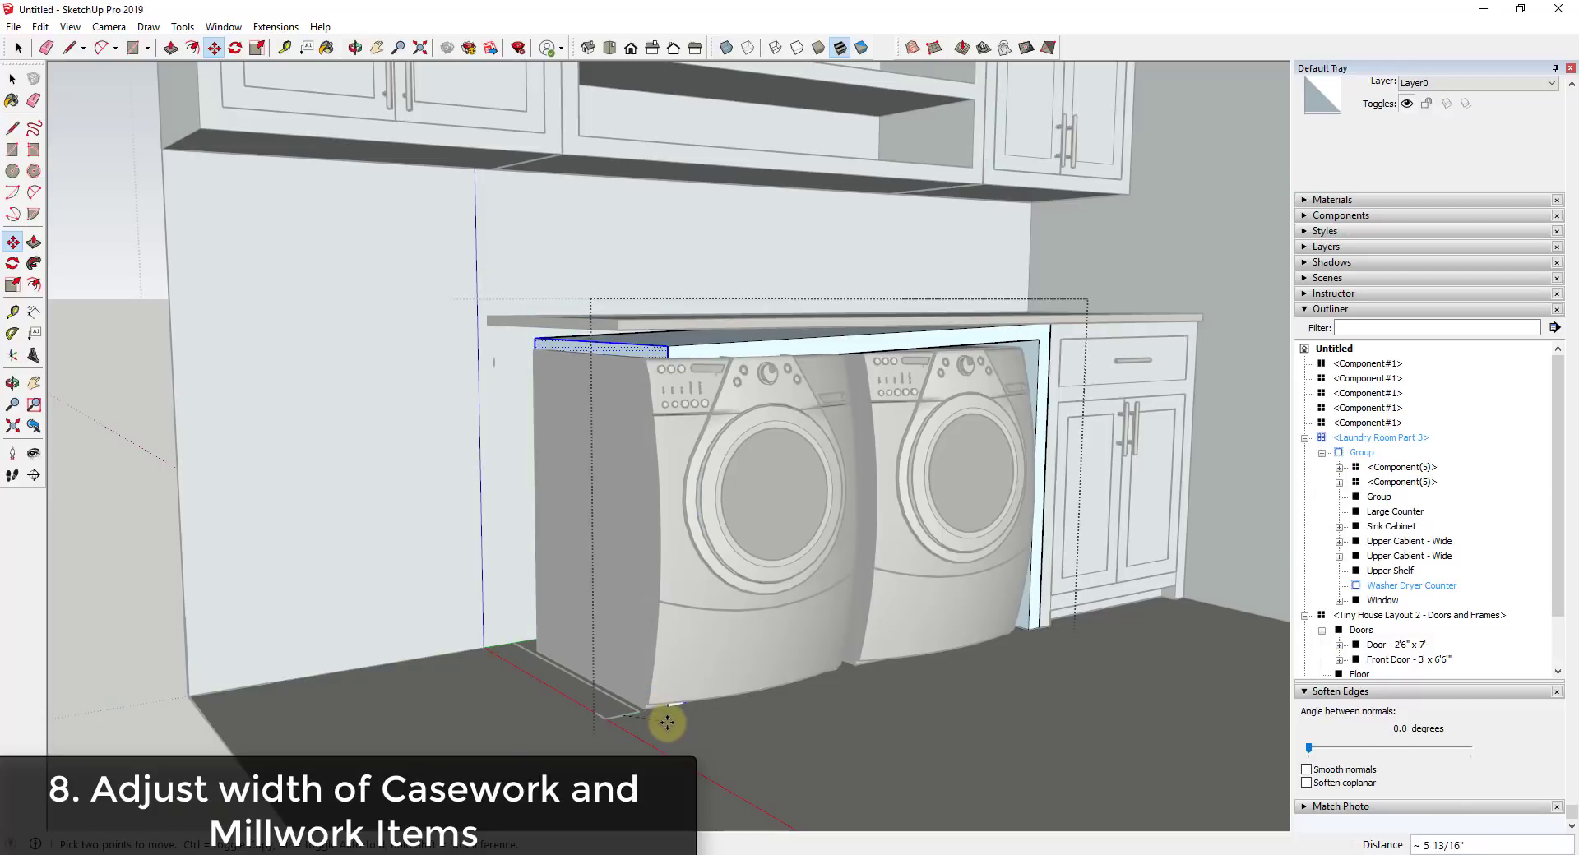
{"action": "left_click", "coordinate": [658, 712]}
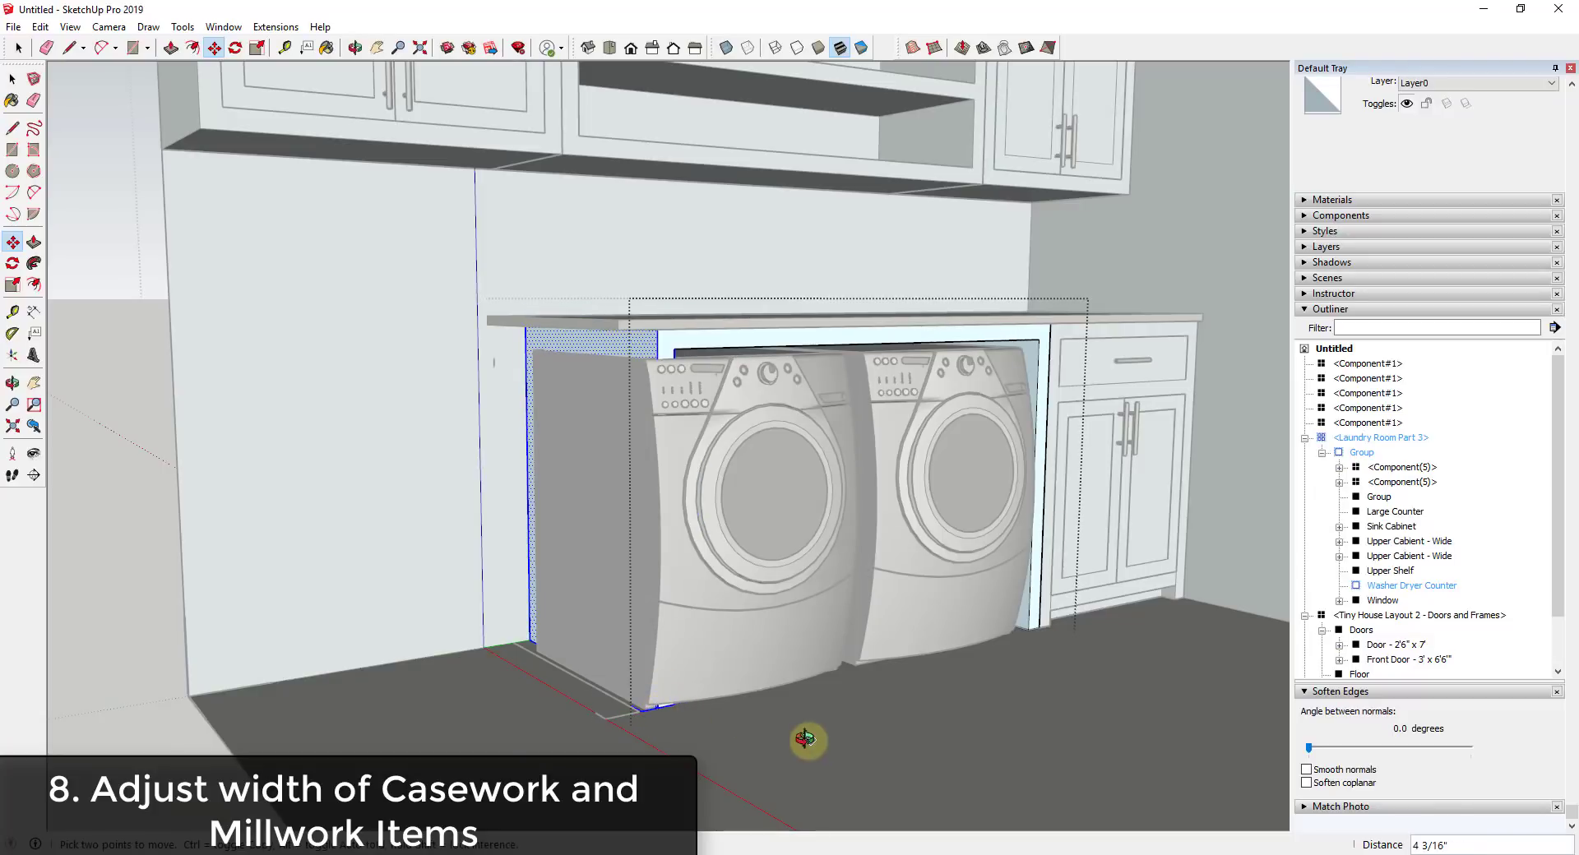
- Try to move the selected end panel back outward by its upper inner corner
{"action": "key", "text": "space"}
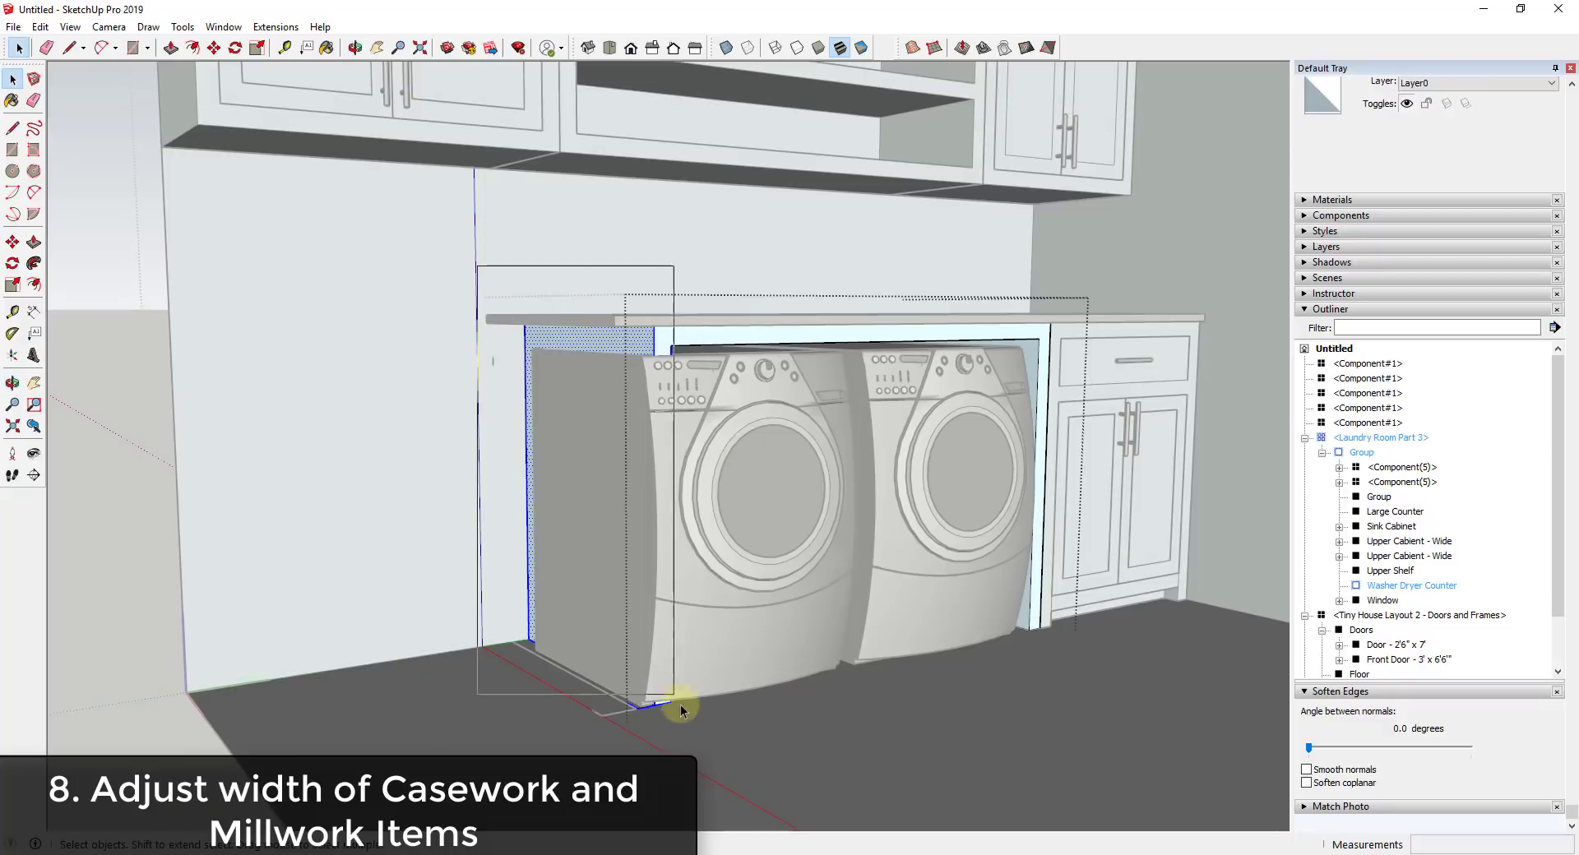
{"action": "middle_click_drag", "start_coordinate": [706, 752], "coordinate": [589, 748]}
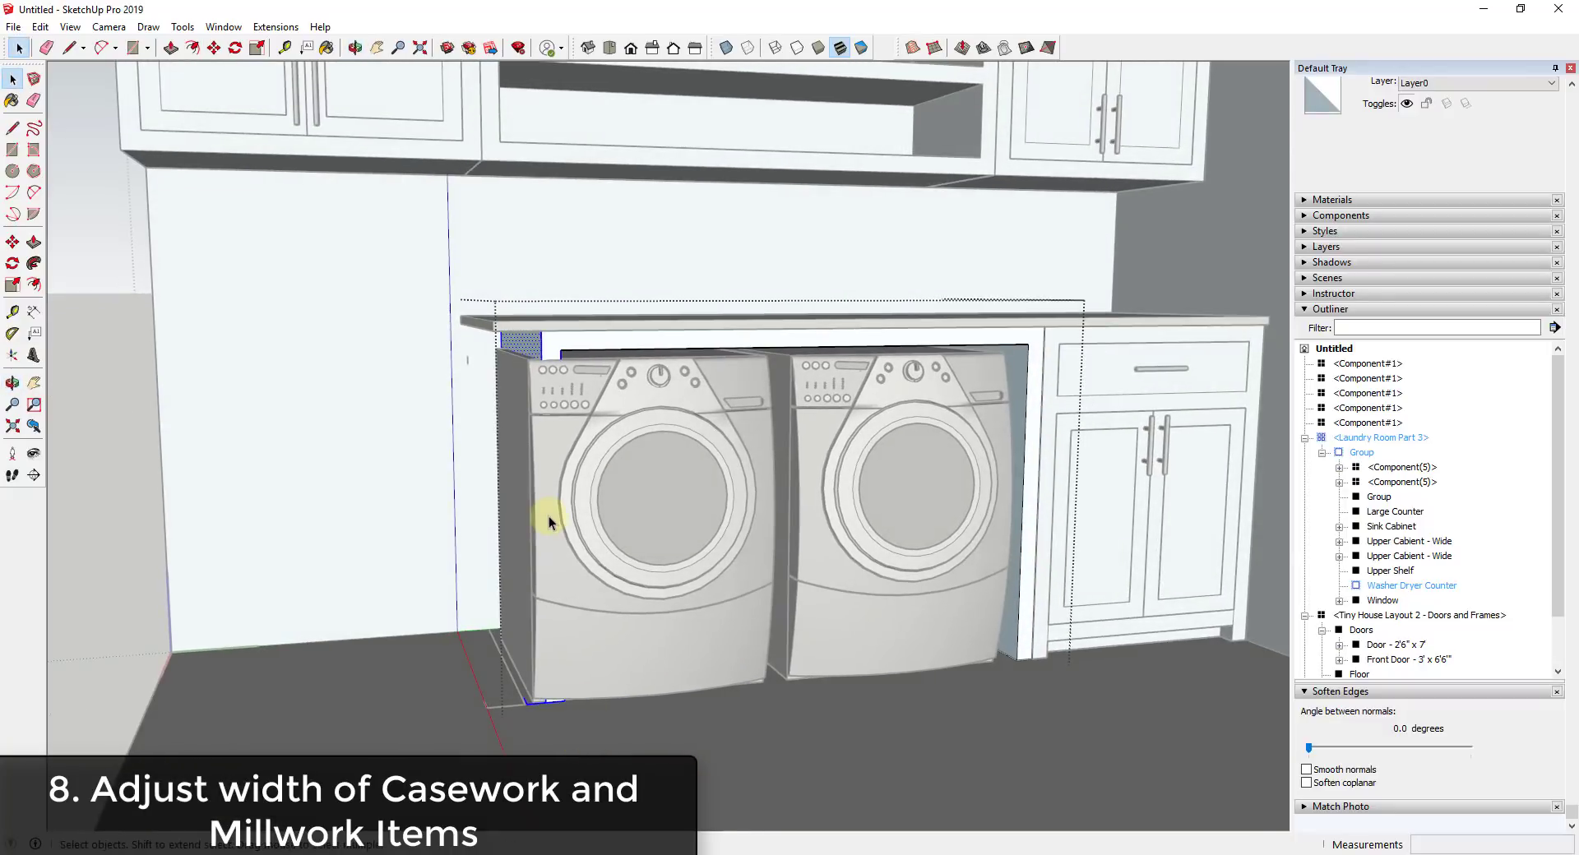
{"action": "key", "text": "m"}
{"action": "left_click", "coordinate": [563, 346]}
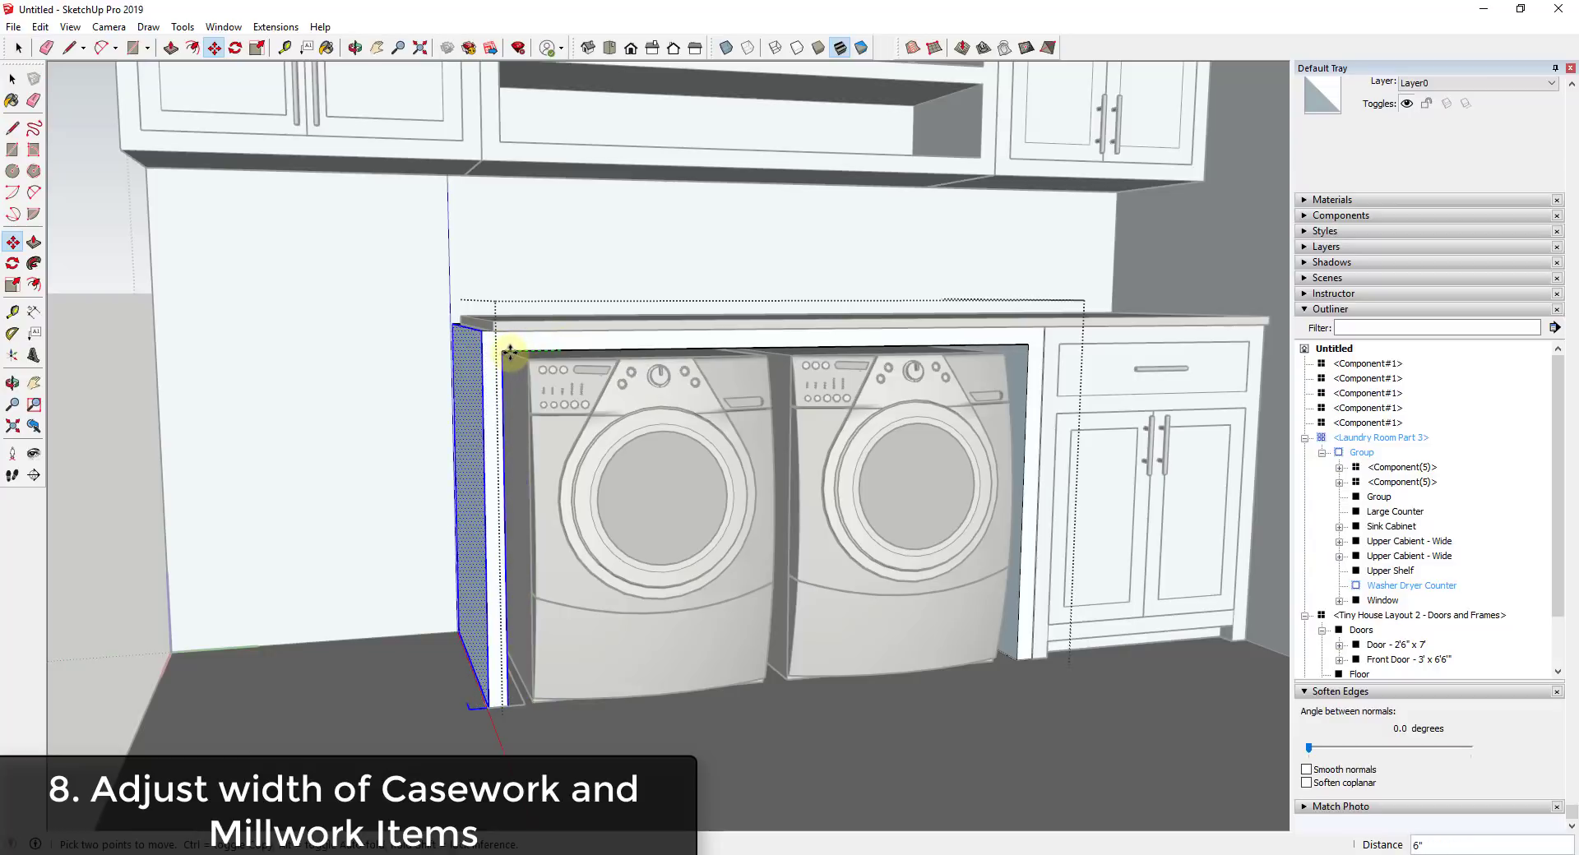
{"action": "left_click", "coordinate": [517, 352]}
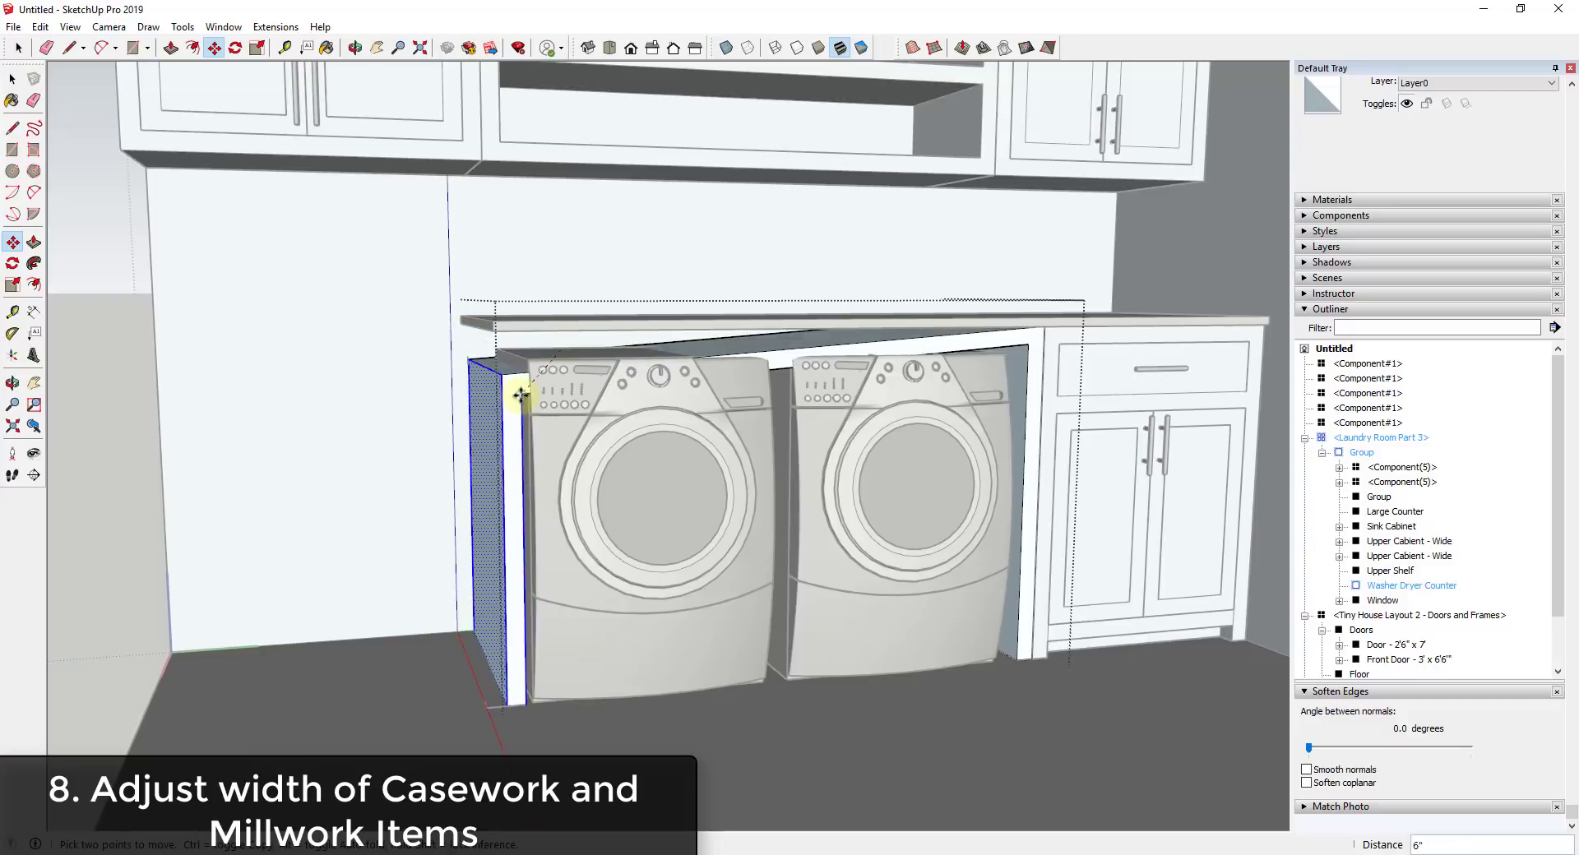
{"action": "key", "text": "space"}
- Move the end panel outward by its lower inner corner to stand beside the washer, and close the laundry room groups
{"action": "scroll", "coordinate": [535, 707], "scroll_direction": "up", "scroll_amount": 5}
{"action": "key", "text": "m"}
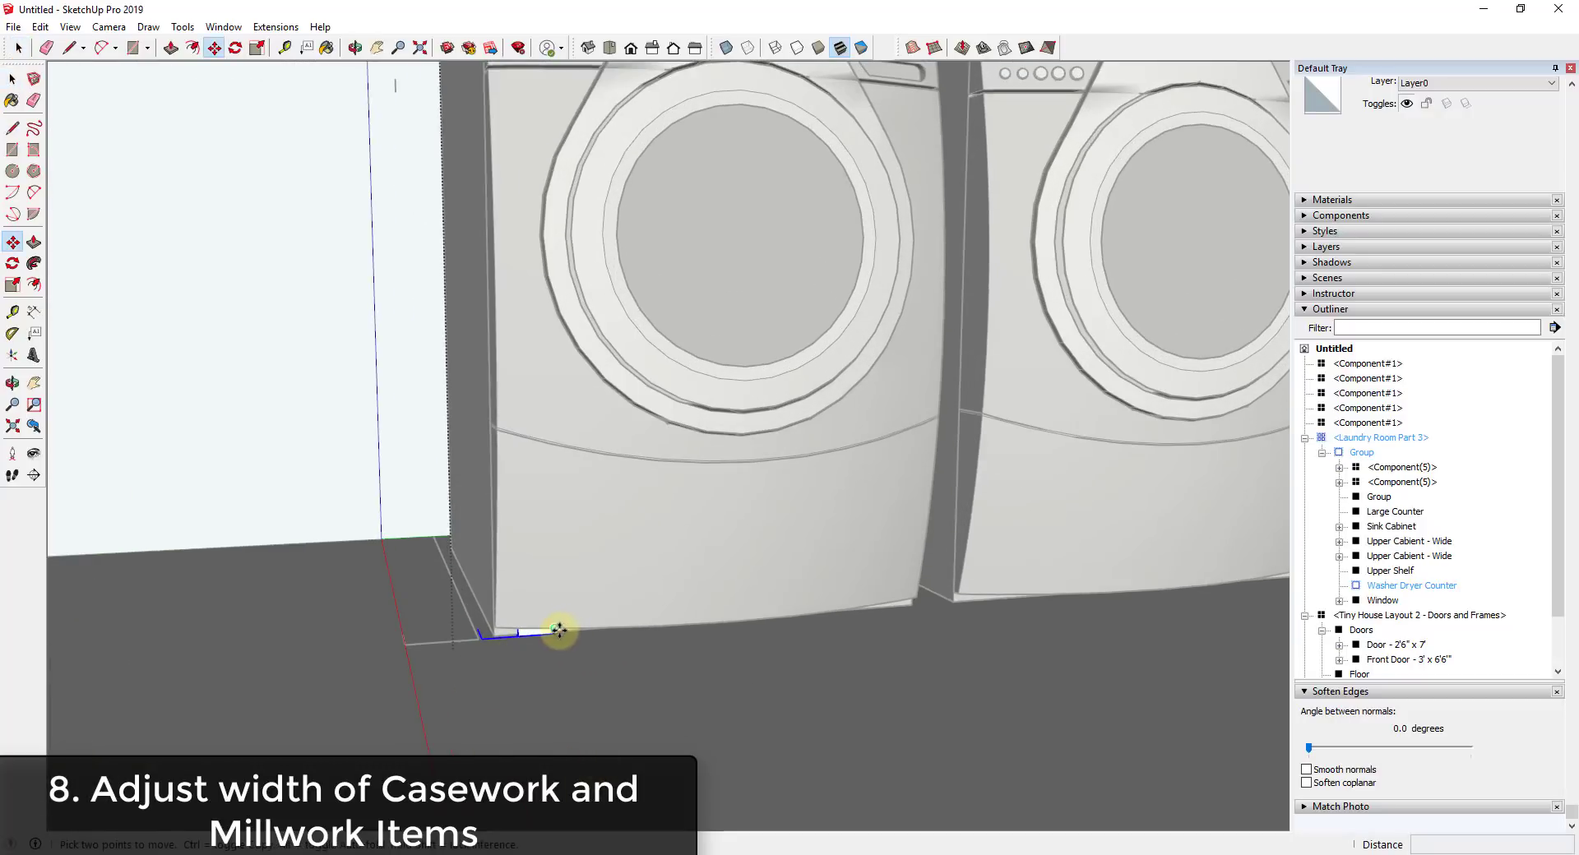
{"action": "left_click", "coordinate": [557, 634]}
{"action": "left_click", "coordinate": [481, 641]}
{"action": "scroll", "coordinate": [455, 661], "scroll_direction": "down", "scroll_amount": 5}
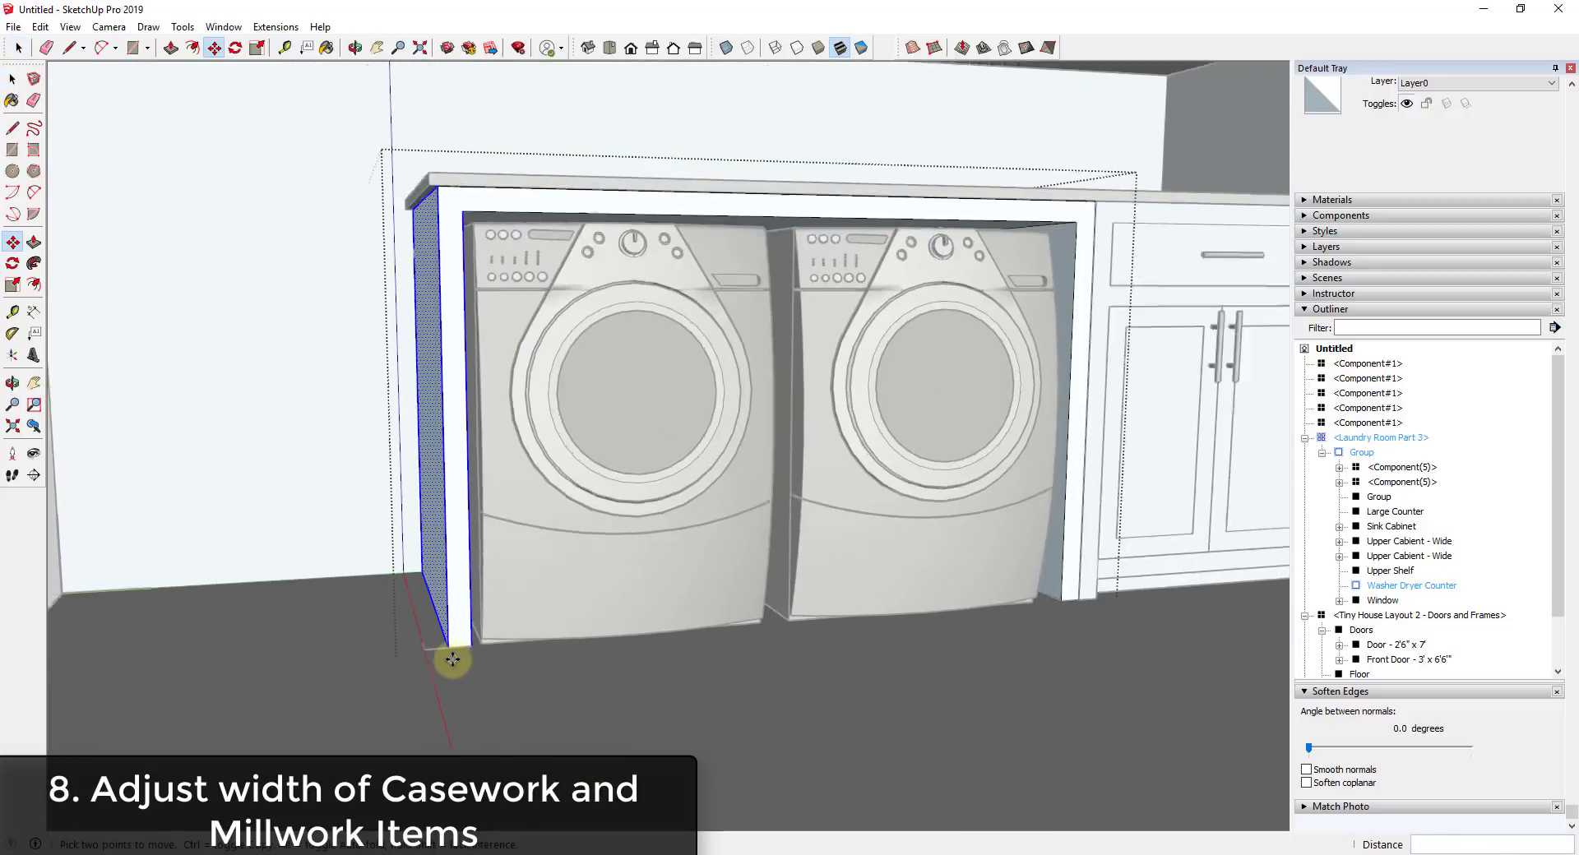
{"action": "key", "text": "space"}
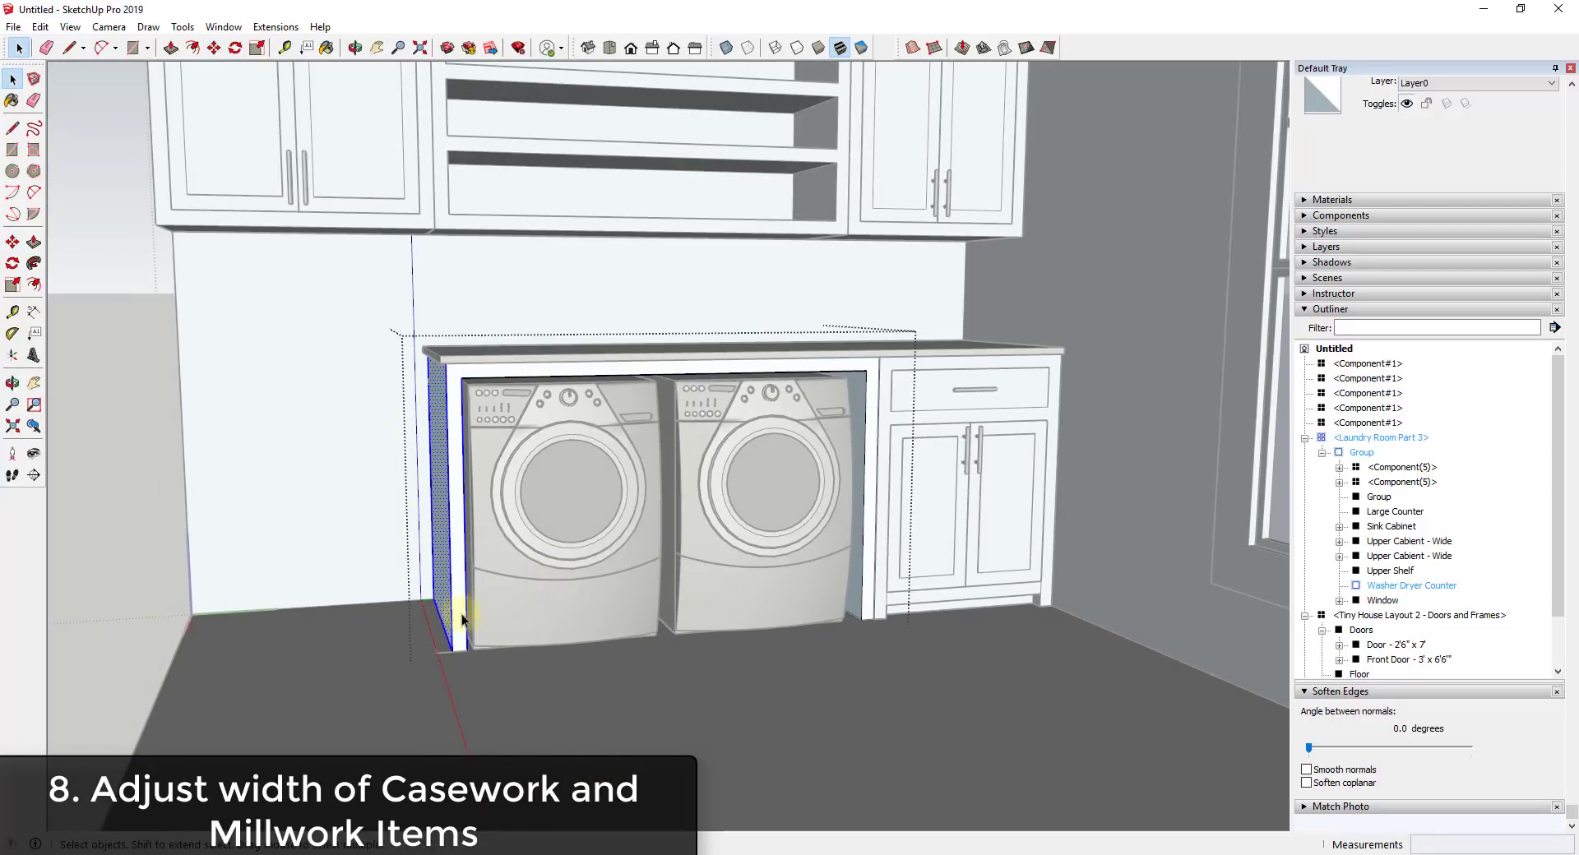
{"action": "left_click", "coordinate": [559, 502]}
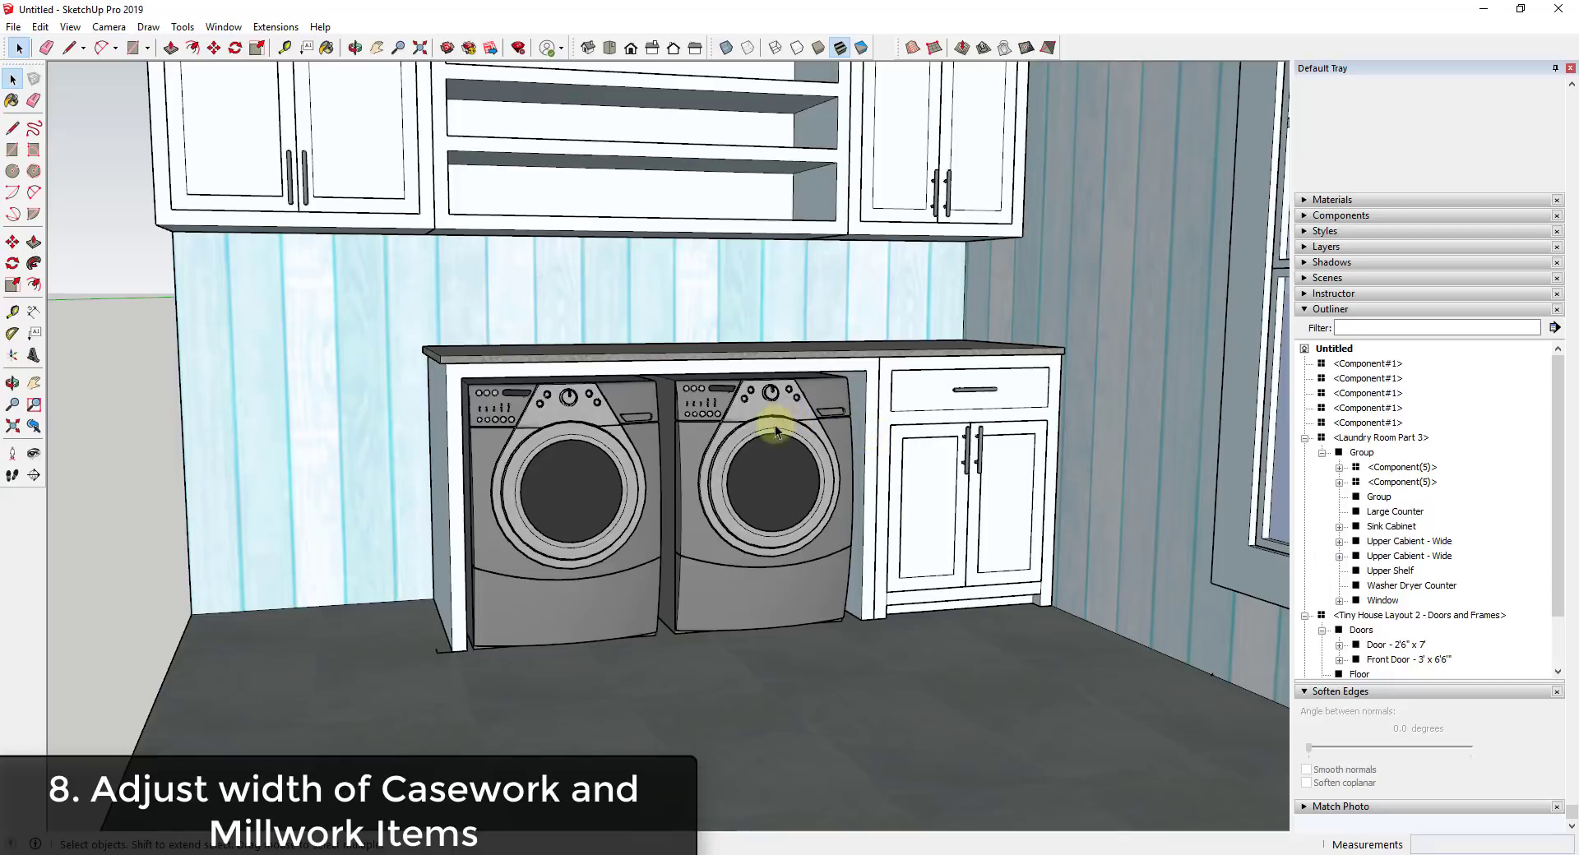
{"action": "scroll", "coordinate": [875, 422], "scroll_direction": "down", "scroll_amount": 2}
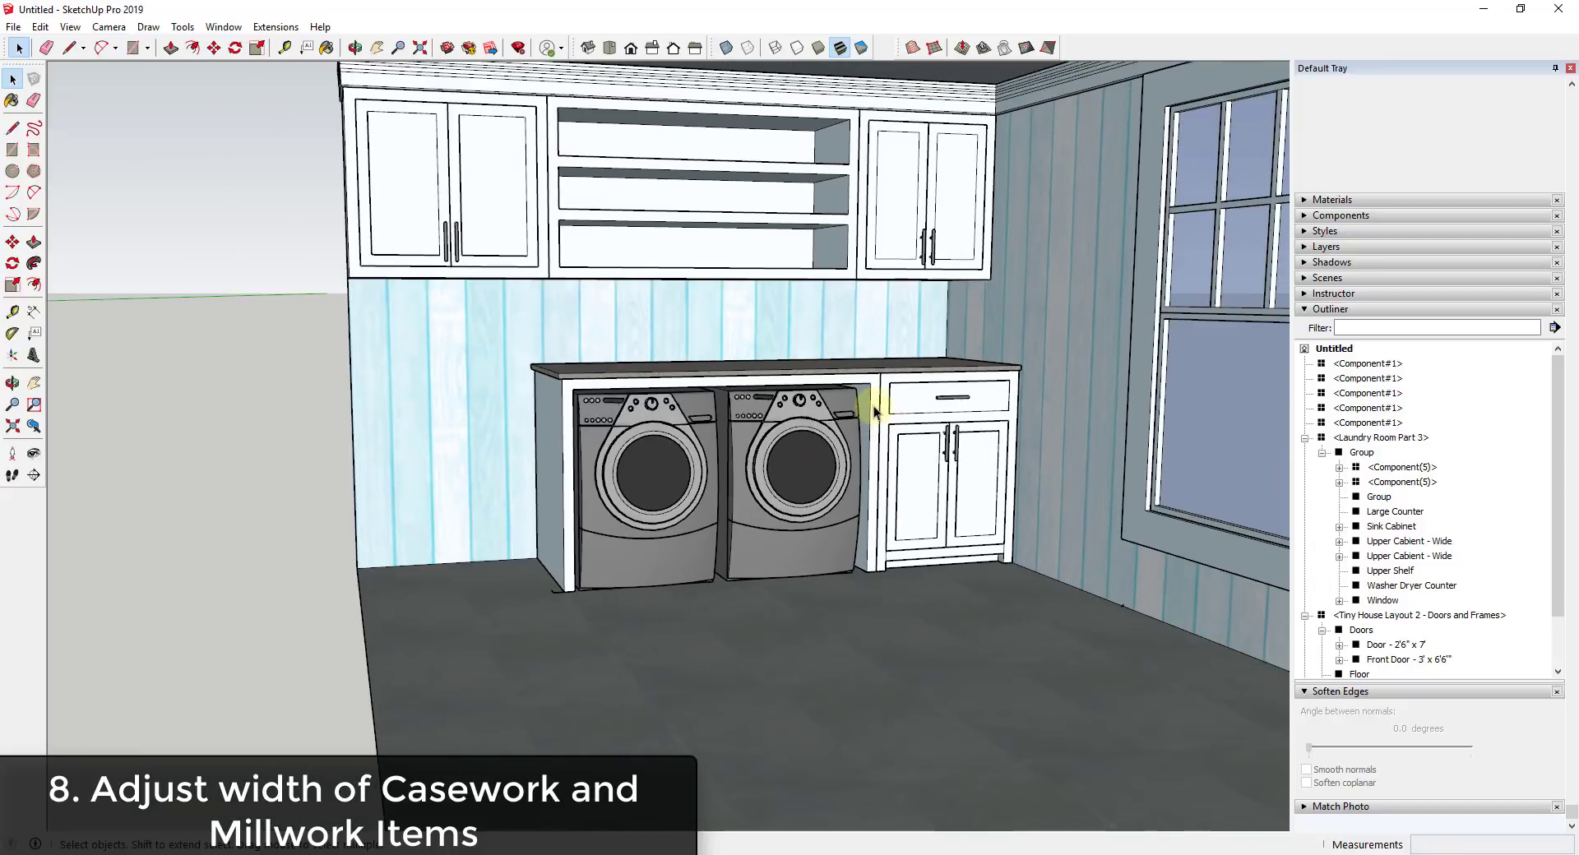
{"action": "middle_click_drag", "start_coordinate": [875, 411], "coordinate": [910, 411]}
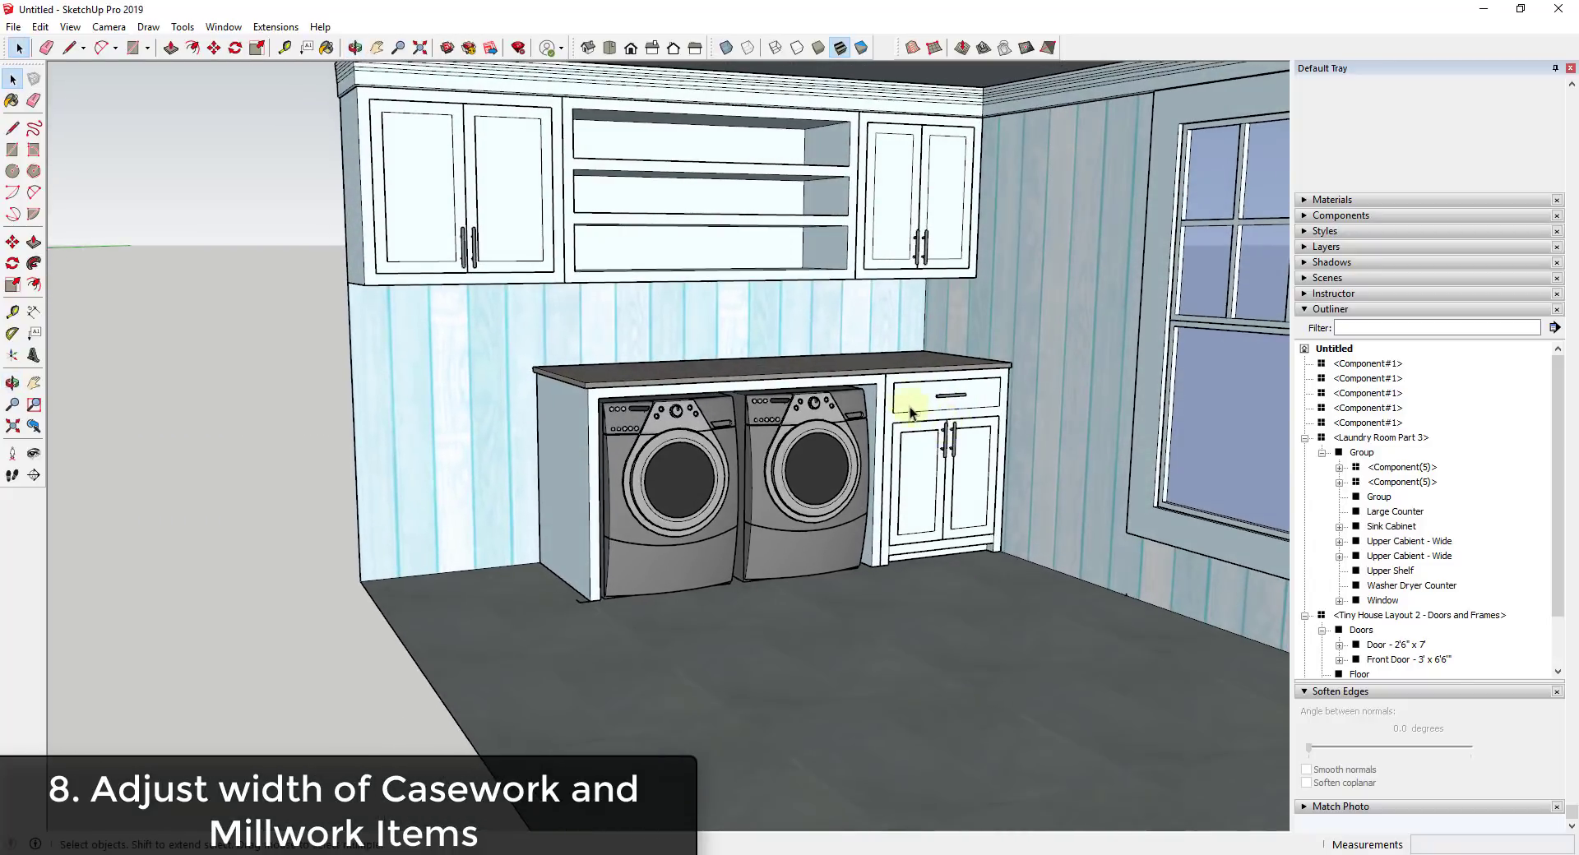